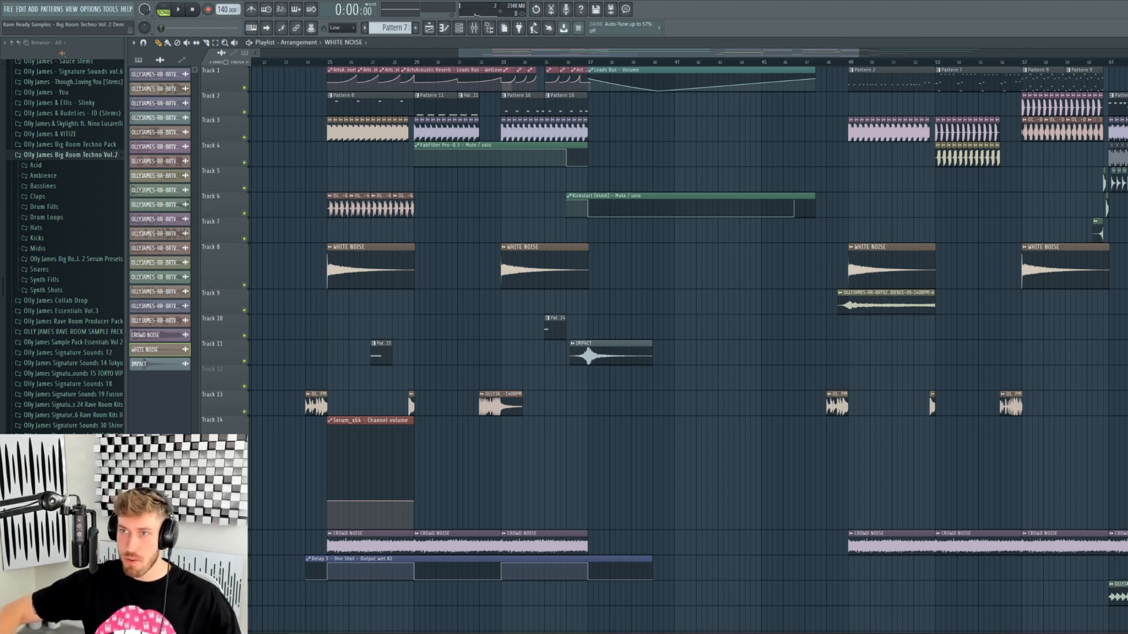
- Select the drum-fills clip on Track 13 and zoom the Playlist in slightly
left_click(315, 404)
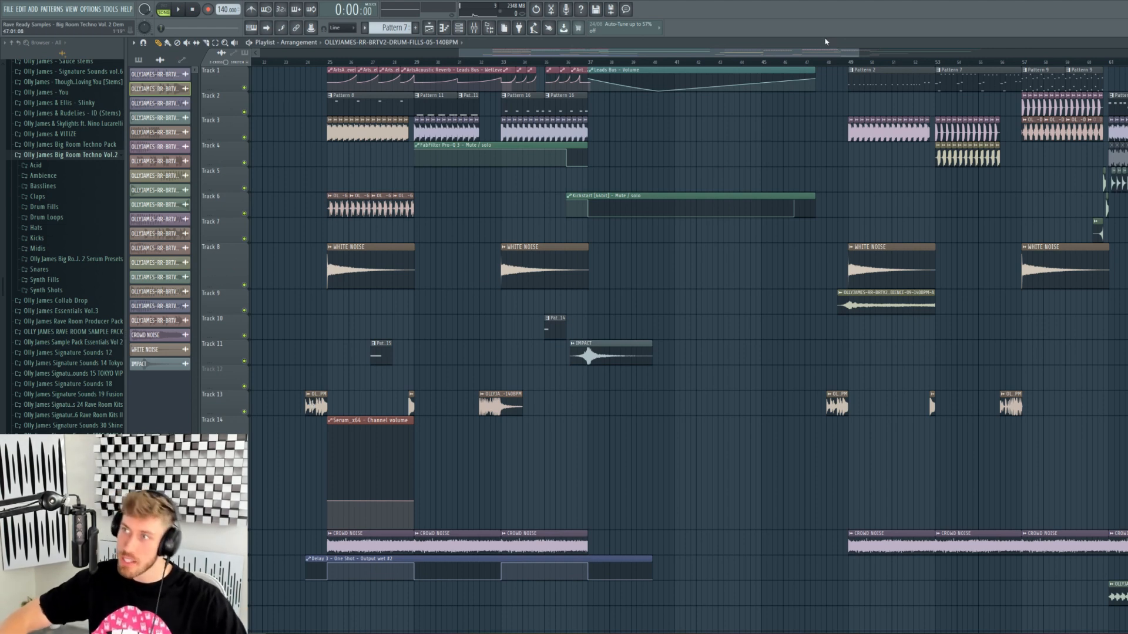
left_click_drag(859, 54, 924, 88)
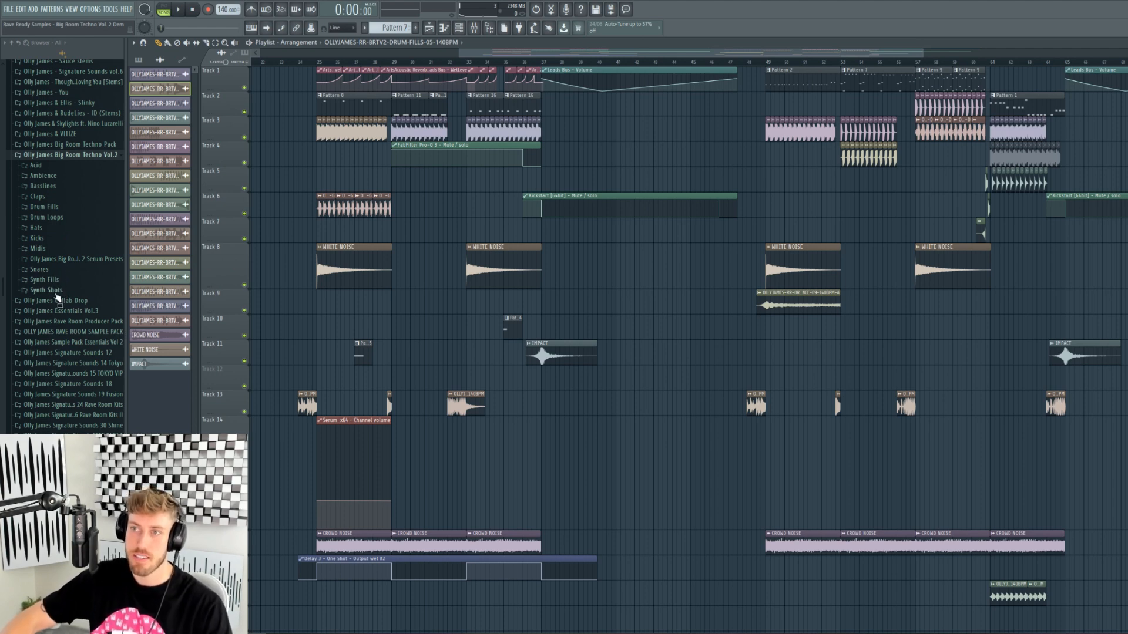
- Zoom the Playlist in horizontally until bars 25–37 fill the view
left_click_drag(471, 54, 479, 56)
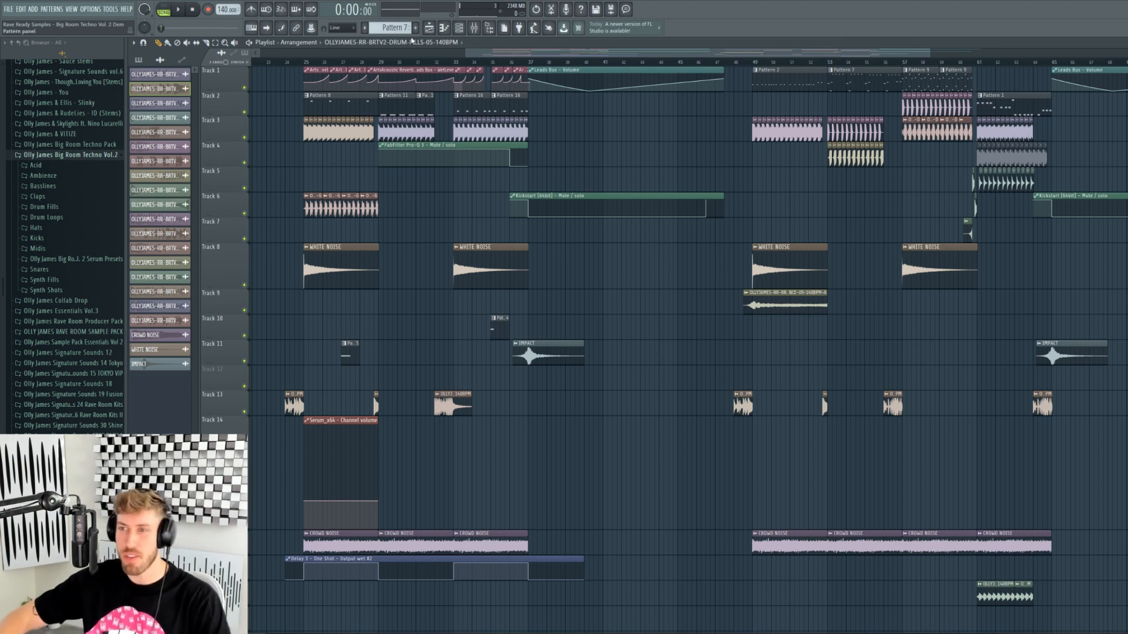
left_click_drag(478, 56, 476, 57)
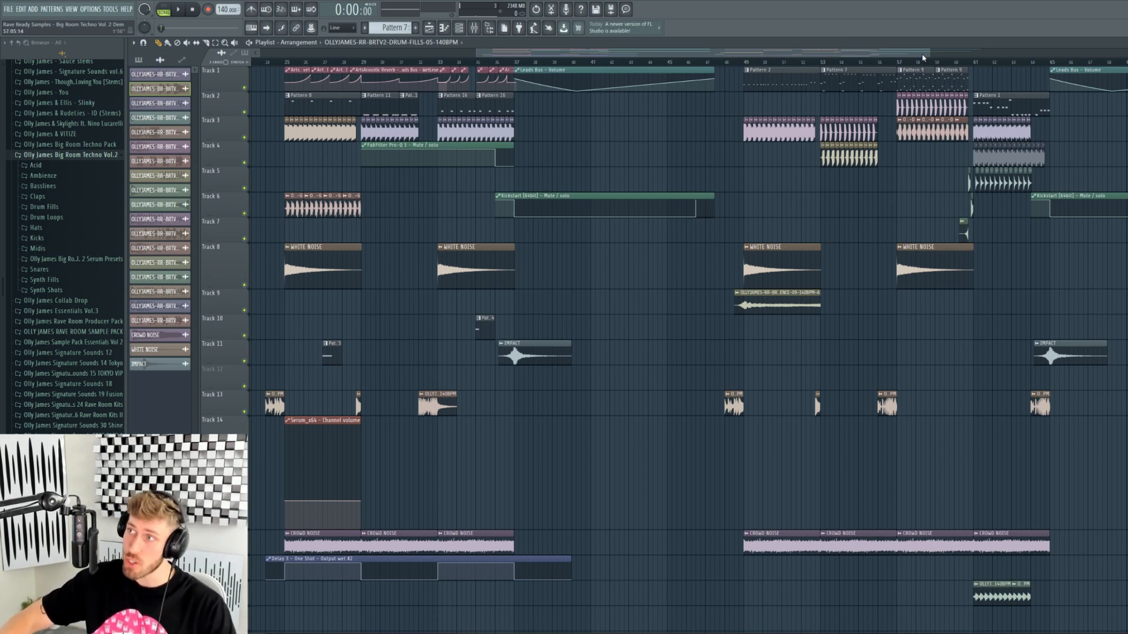
left_click_drag(927, 54, 903, 56)
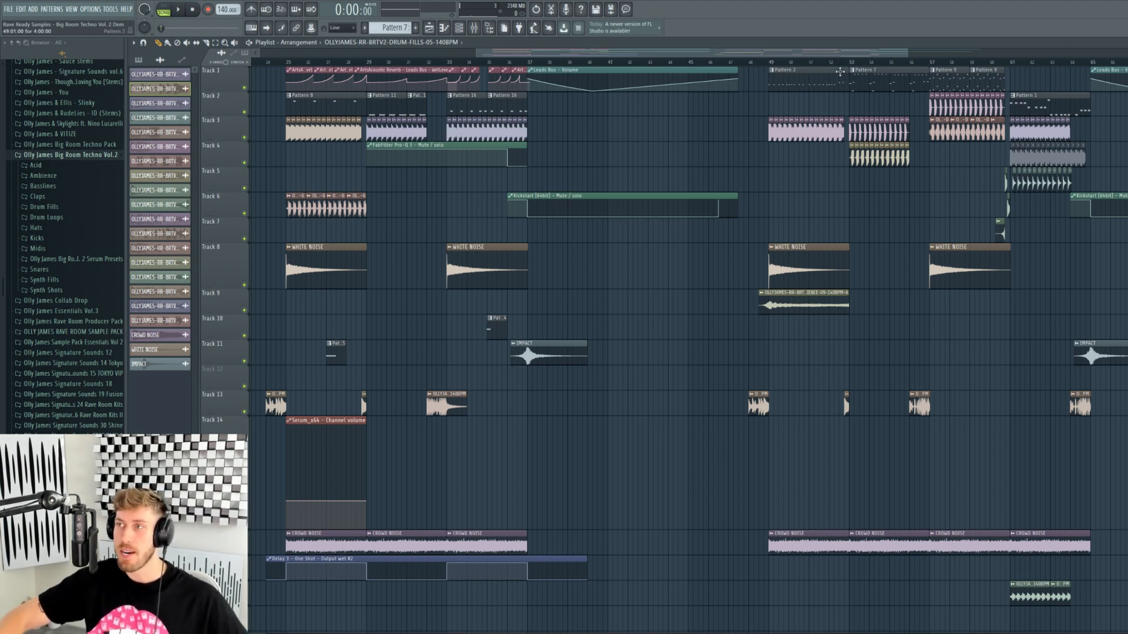
left_click_drag(907, 54, 704, 78)
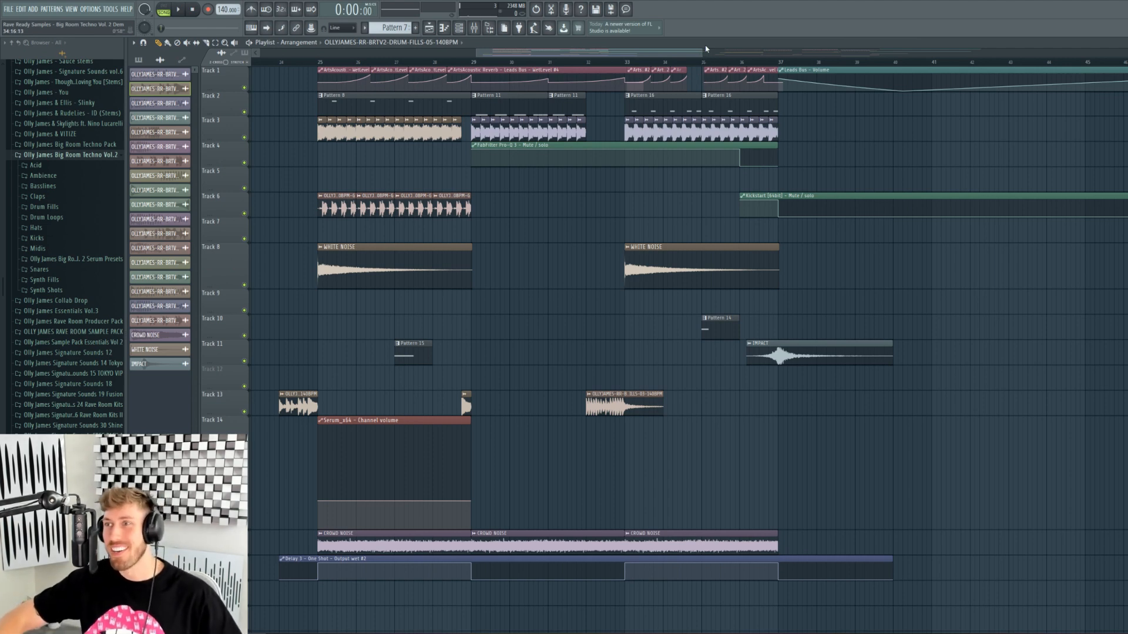
- Set the song position to bar 25 and start playback
left_click_drag(697, 50, 614, 50)
left_click(297, 62)
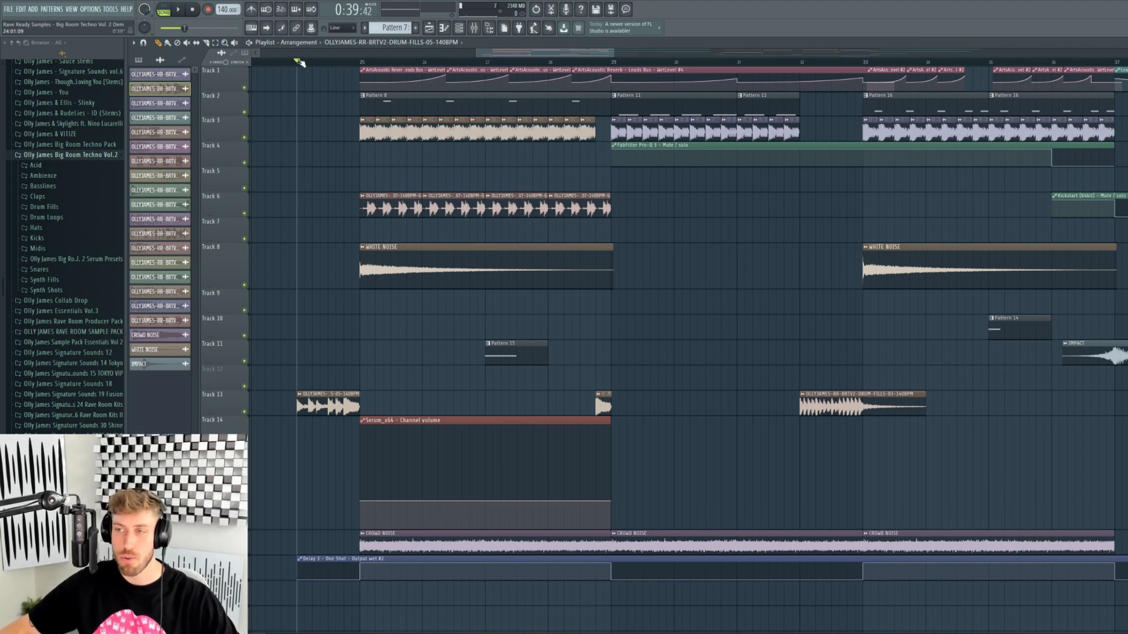
key("space")
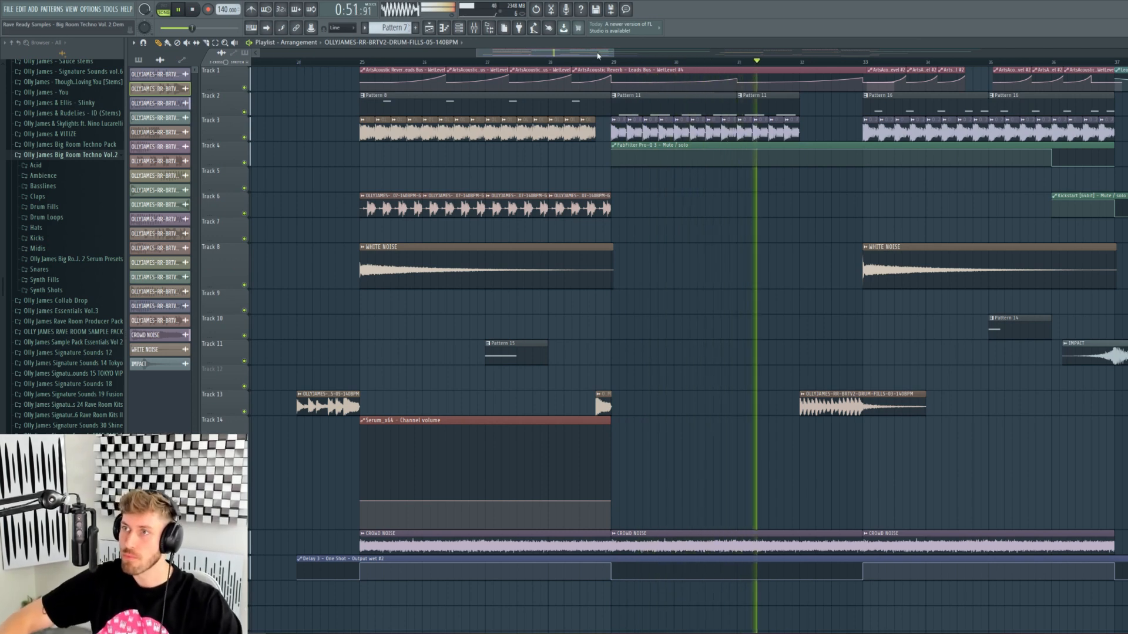
- Jump playback ahead to bar 48 and follow the drop through the Playlist
left_click_drag(613, 54, 772, 66)
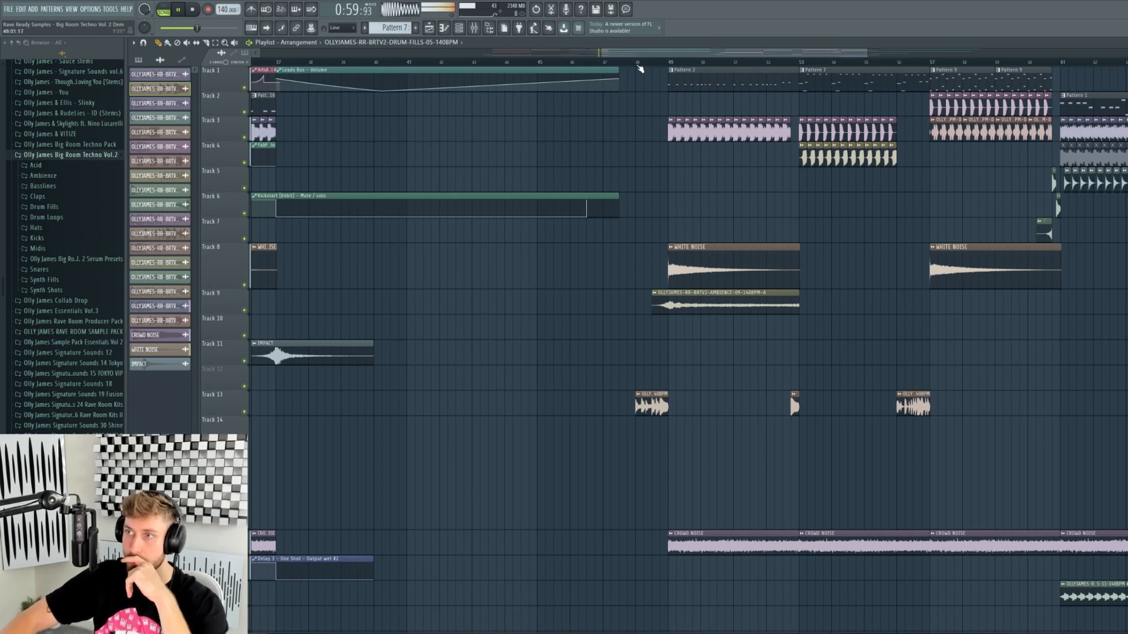
left_click(636, 63)
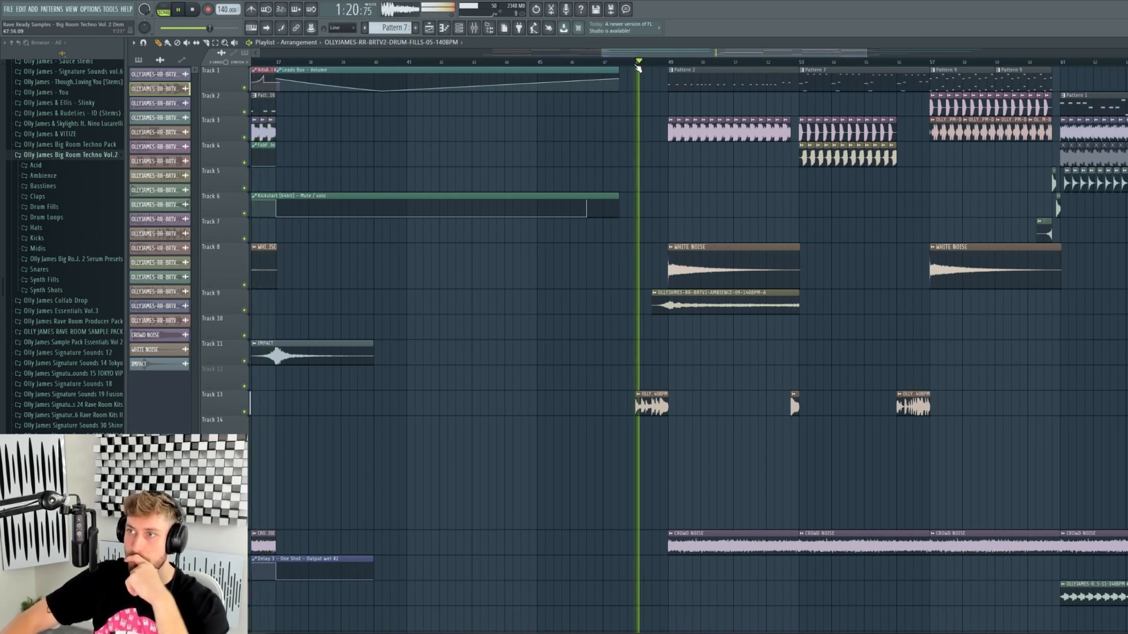
left_click_drag(701, 55, 730, 57)
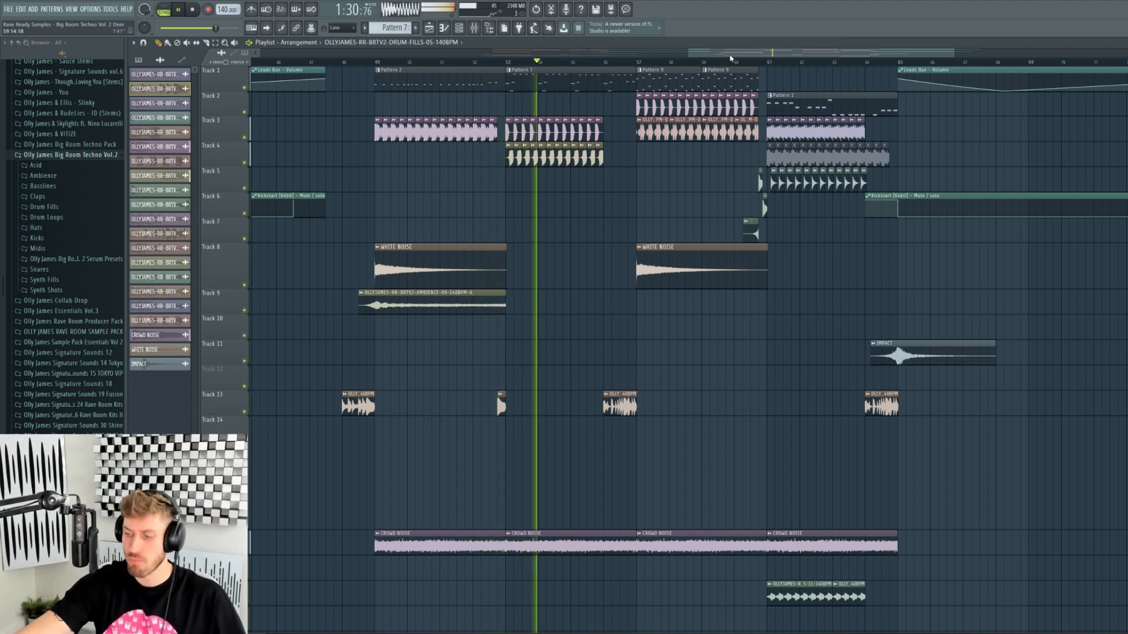
left_click_drag(703, 53, 717, 53)
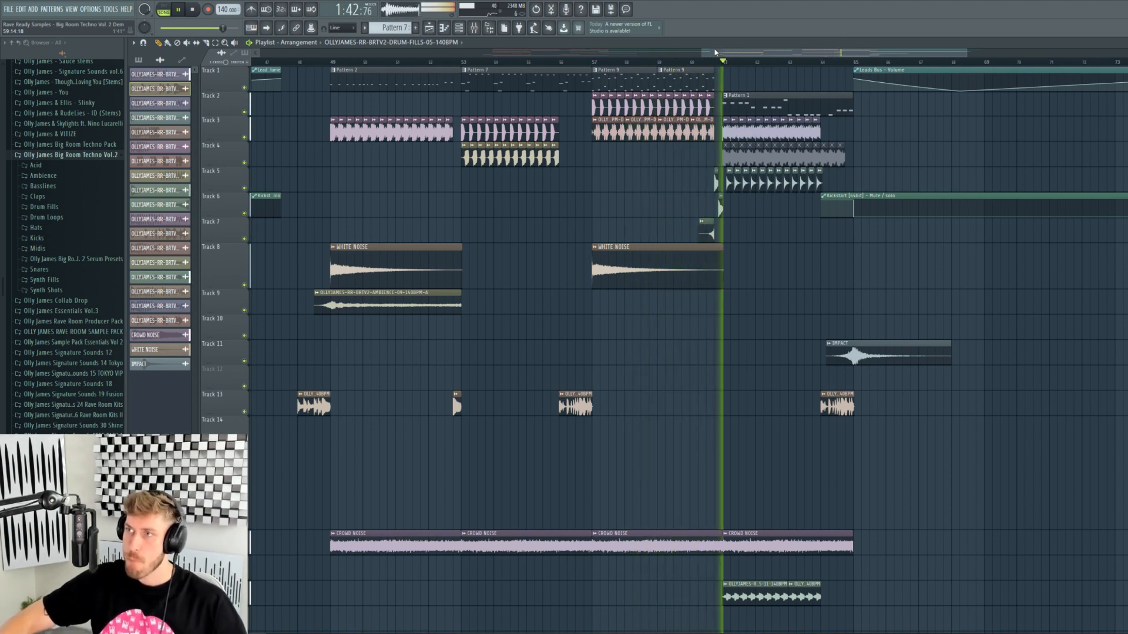
left_click_drag(717, 52, 449, 54)
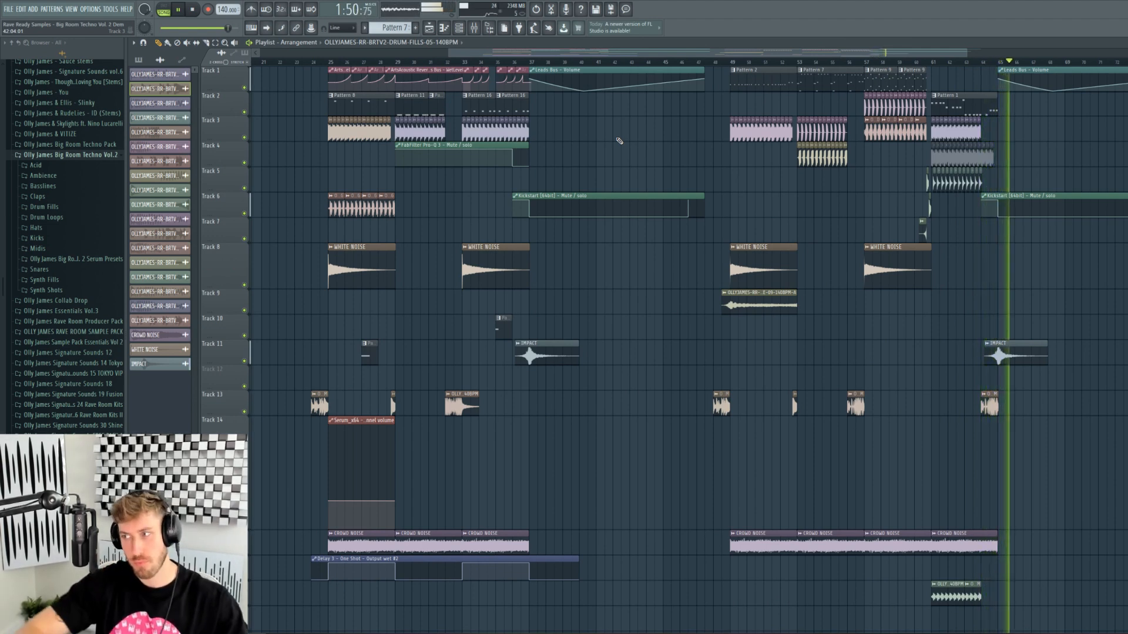
- Stop playback, replay briefly from bar 25, then stop again
key("space")
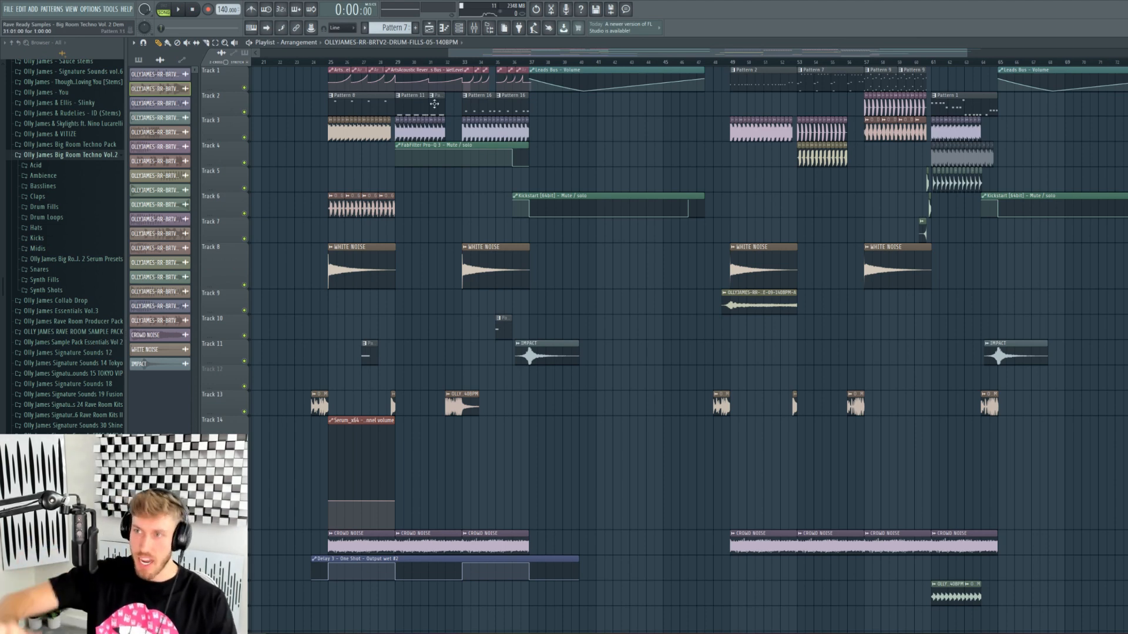
left_click(333, 62)
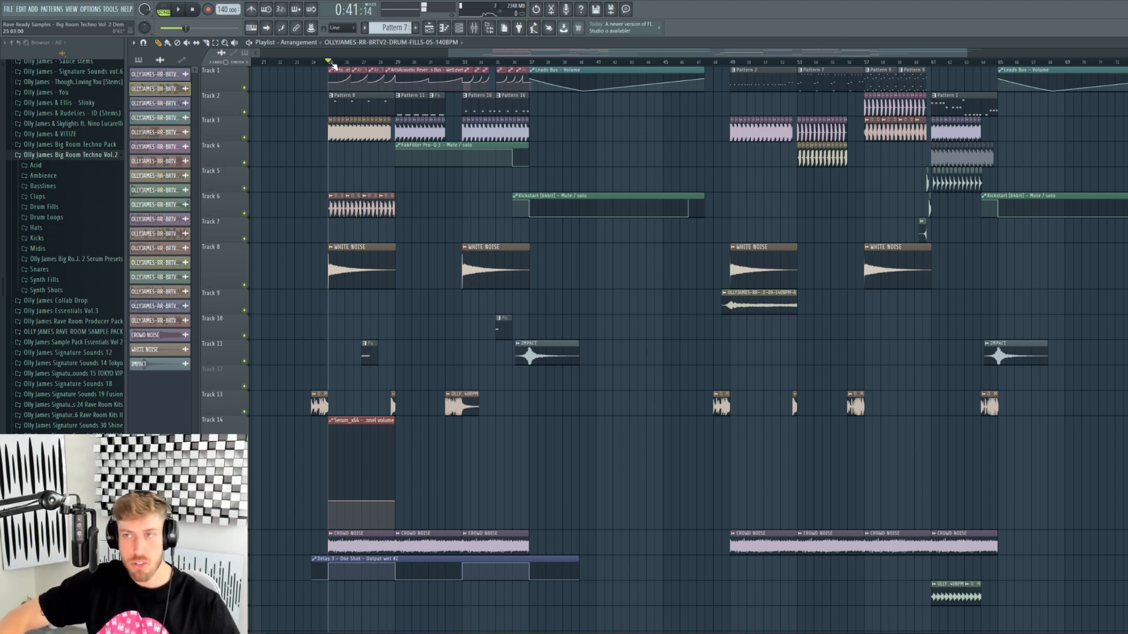
key("space")
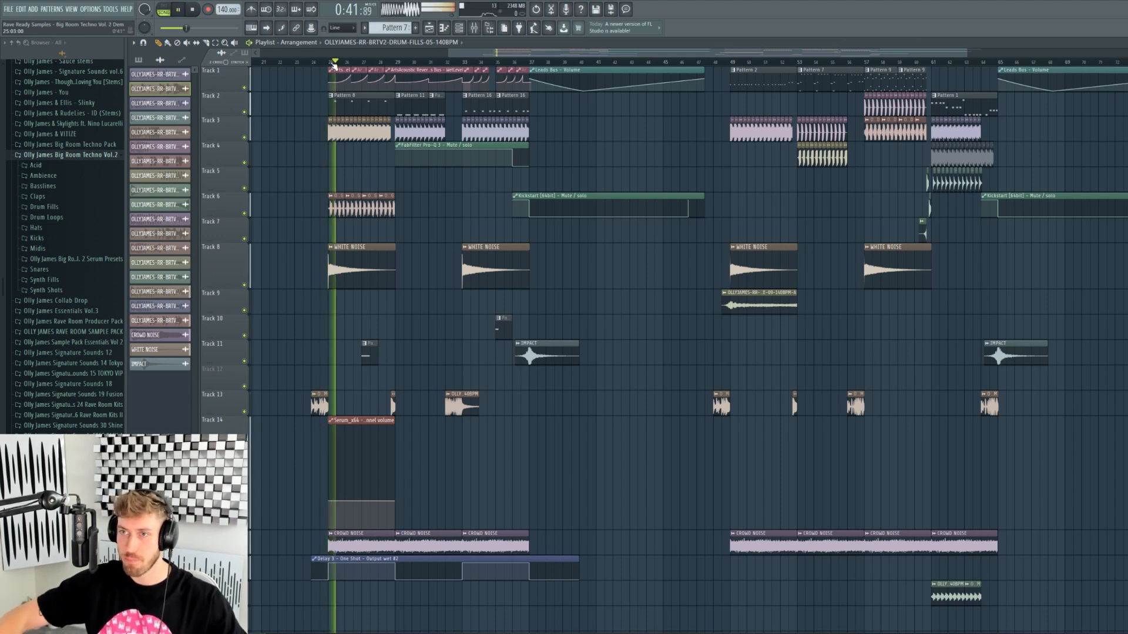
key("space")
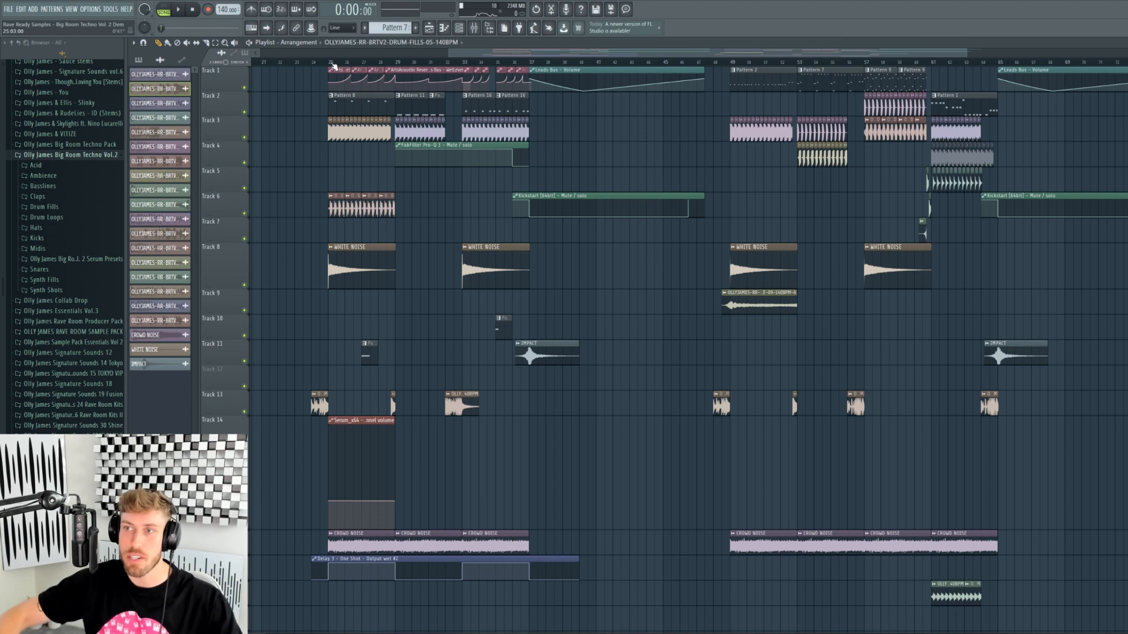
left_click_drag(967, 53, 627, 54)
- Mark bars 25–29, remove the stray Track 4 clip, solo Track 3's kick and audition it
left_click_drag(475, 62, 668, 65)
left_click(282, 156)
right_click(282, 157)
right_click(245, 138)
key("space")
double_click(497, 133)
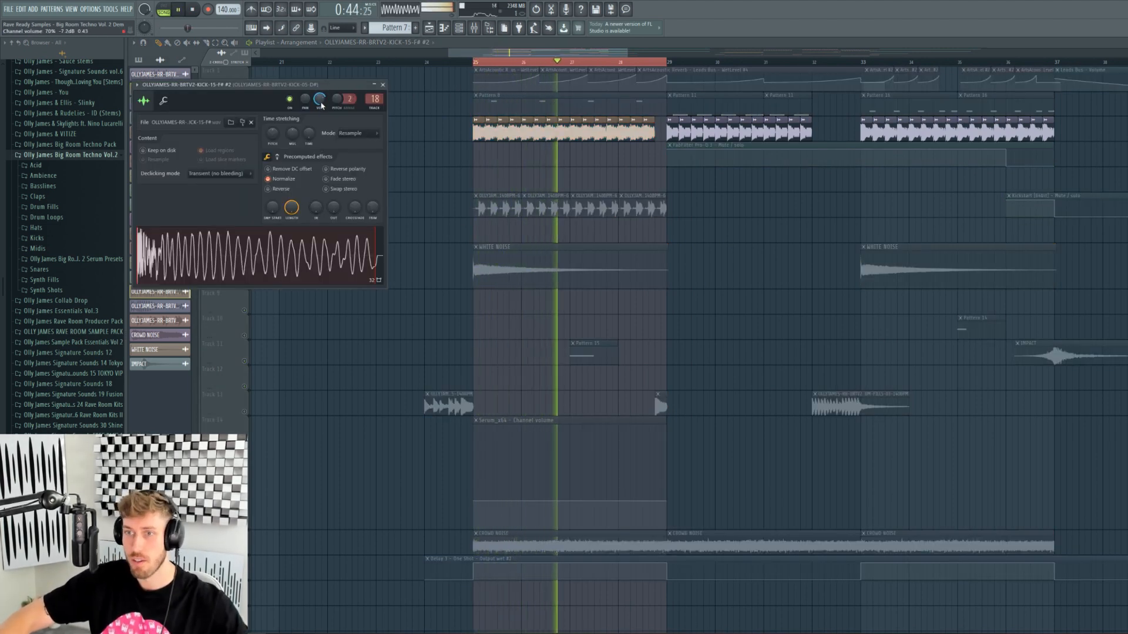
key("space")
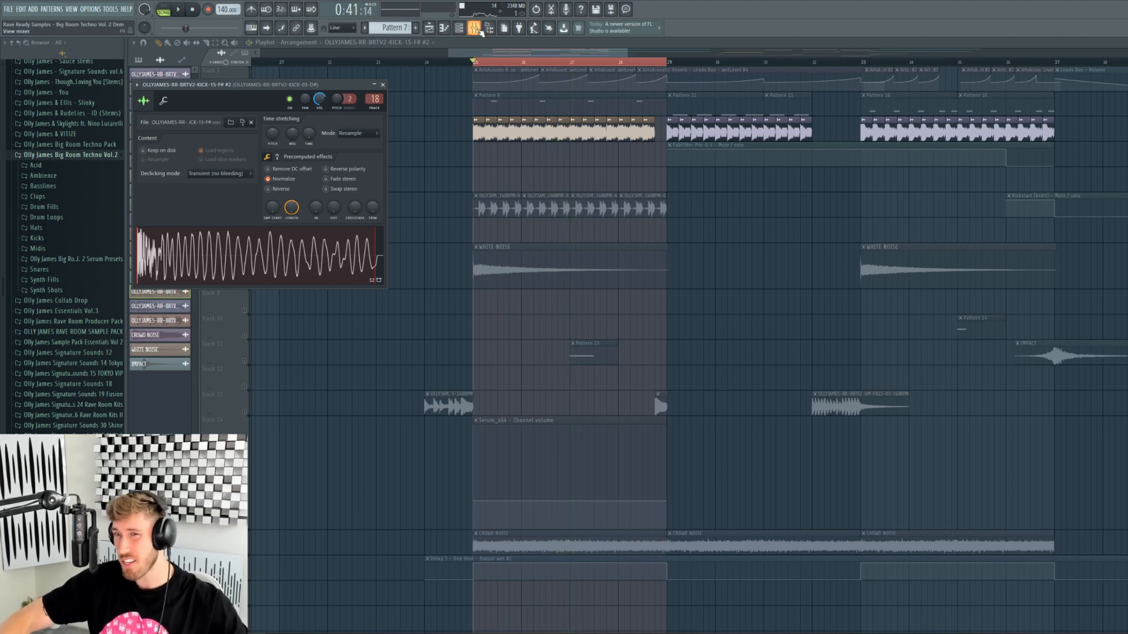
- Open Pro-Q 3 on the kick's mixer channel and play the section to watch its spectrum
left_click(480, 31)
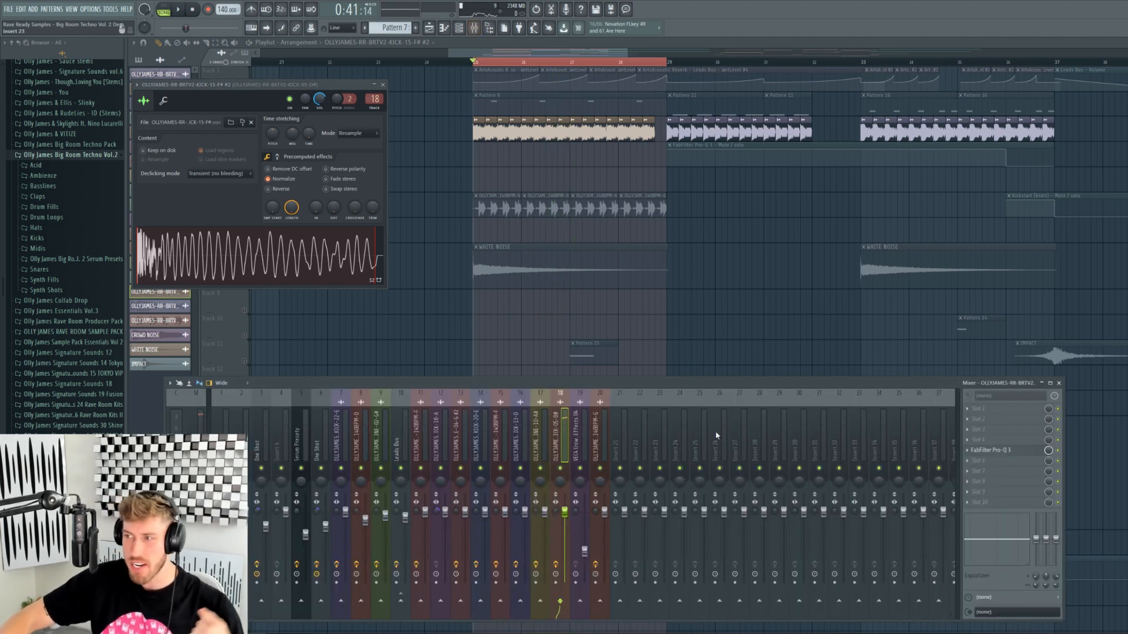
left_click(1012, 451)
mouse_move(264, 209)
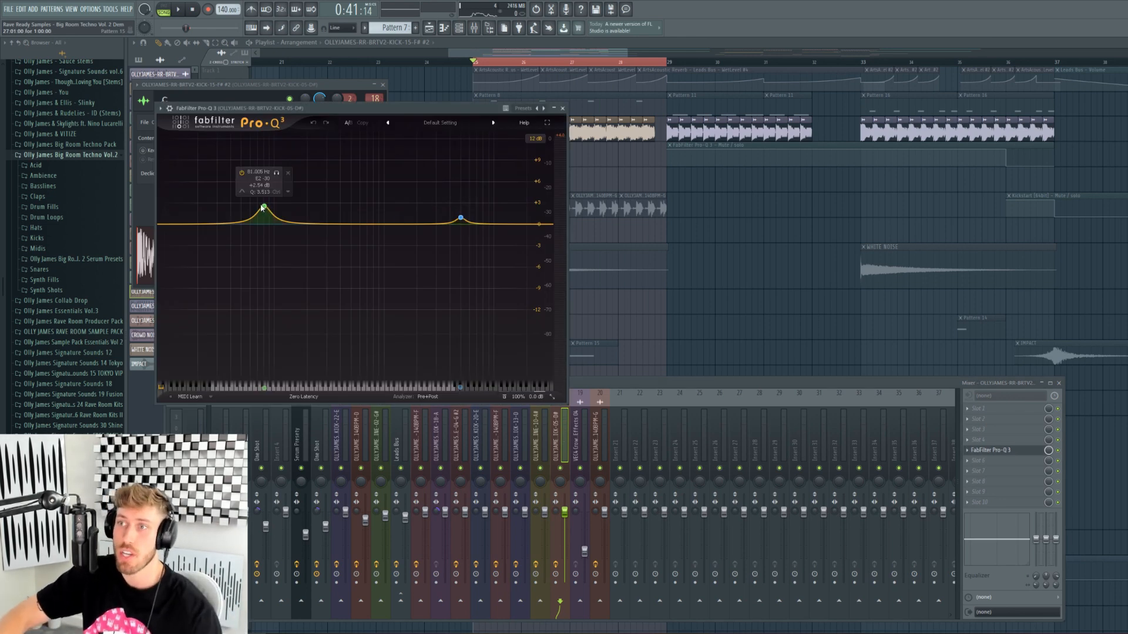
mouse_move(473, 217)
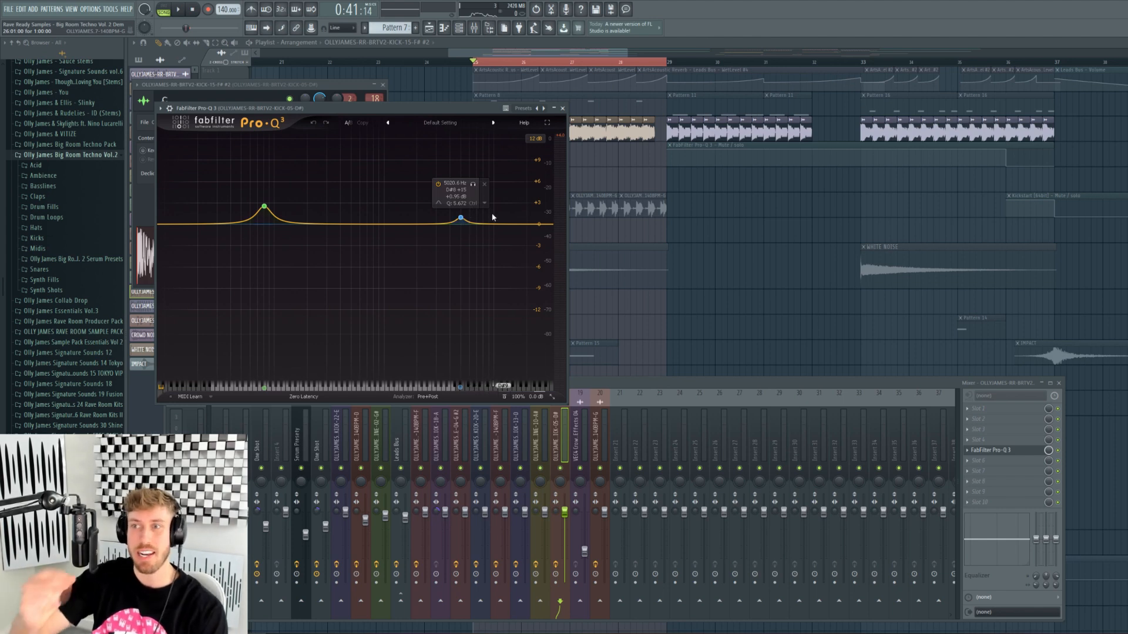
left_click(1061, 458)
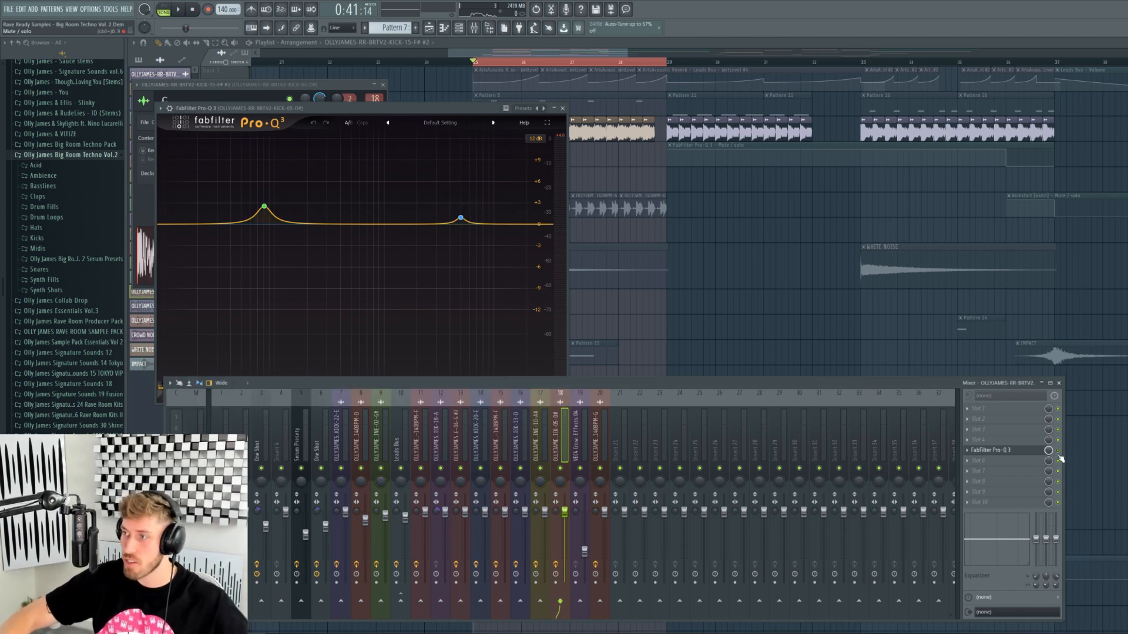
key("space")
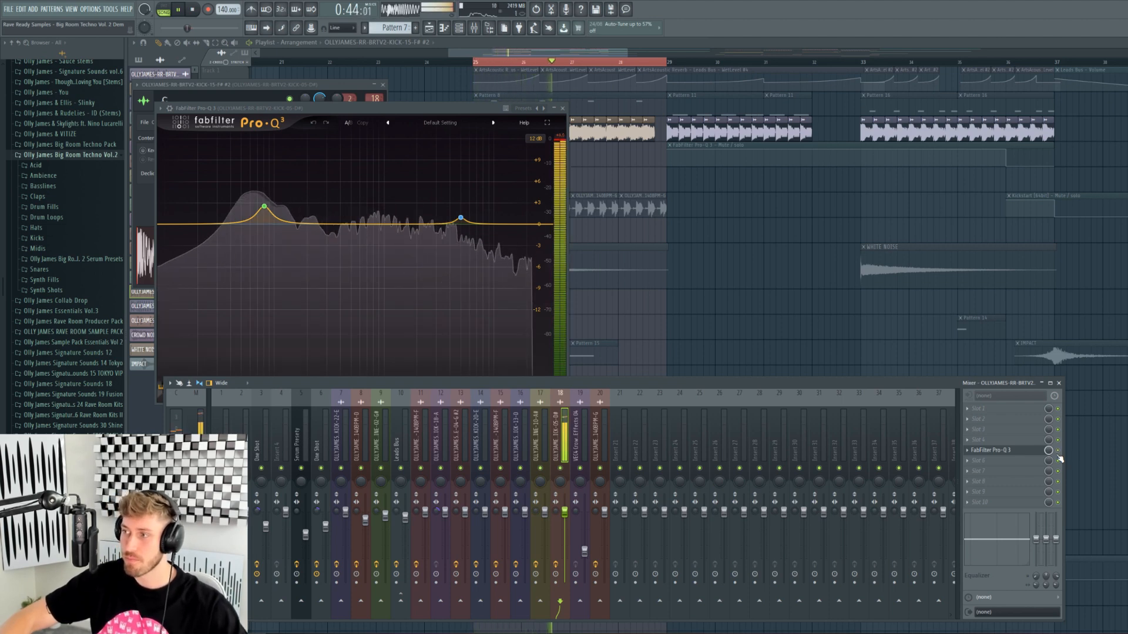
key("space")
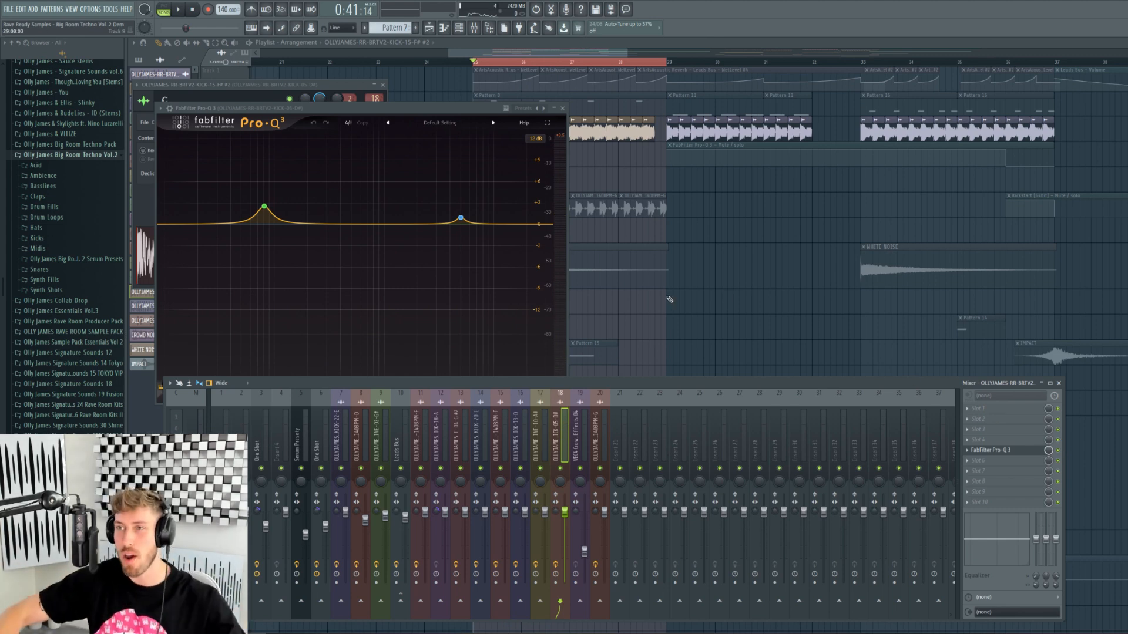
key("F5")
- Check the Track 6 bassline sample, unmute Track 3, then mute the Track 6 bassline
double_click(523, 210)
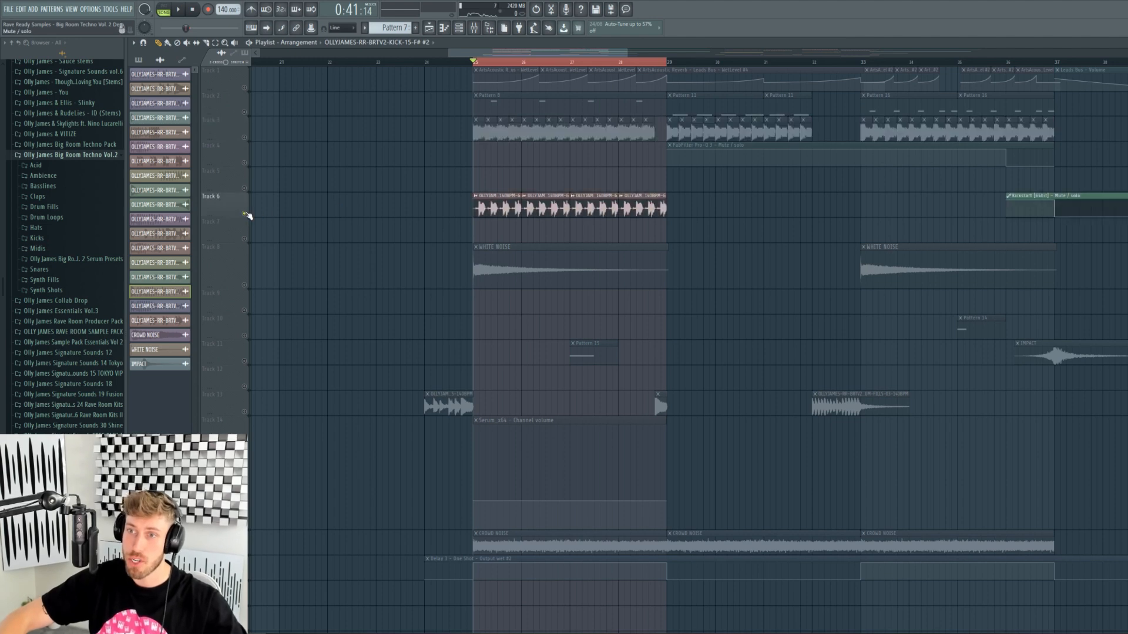
key("space")
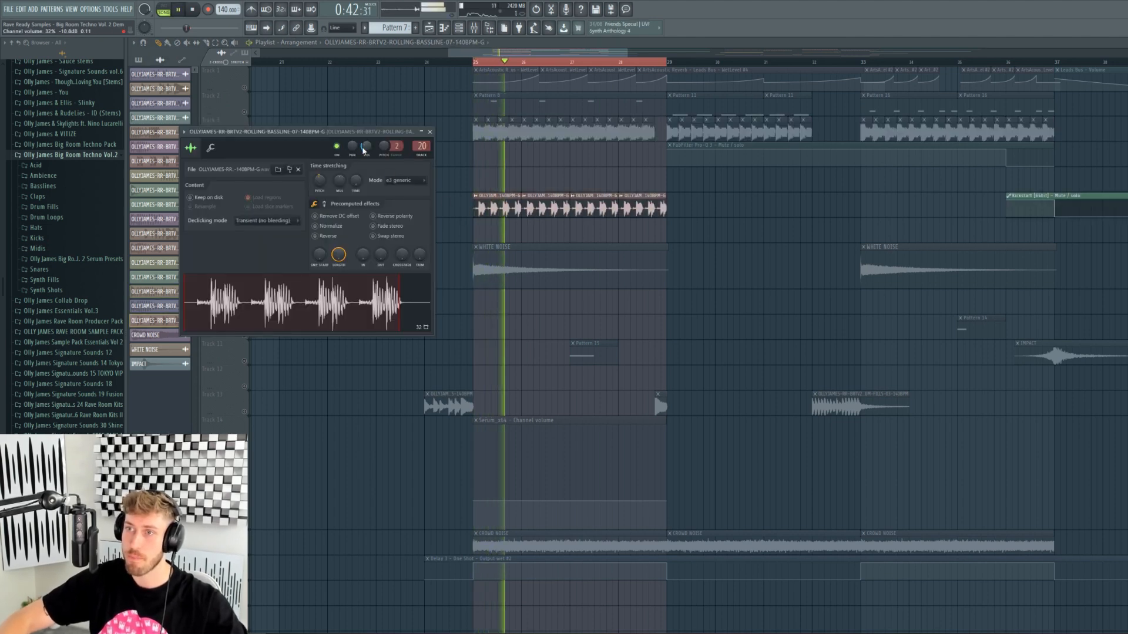
key("space")
left_click(253, 120)
left_click(249, 137)
key("space")
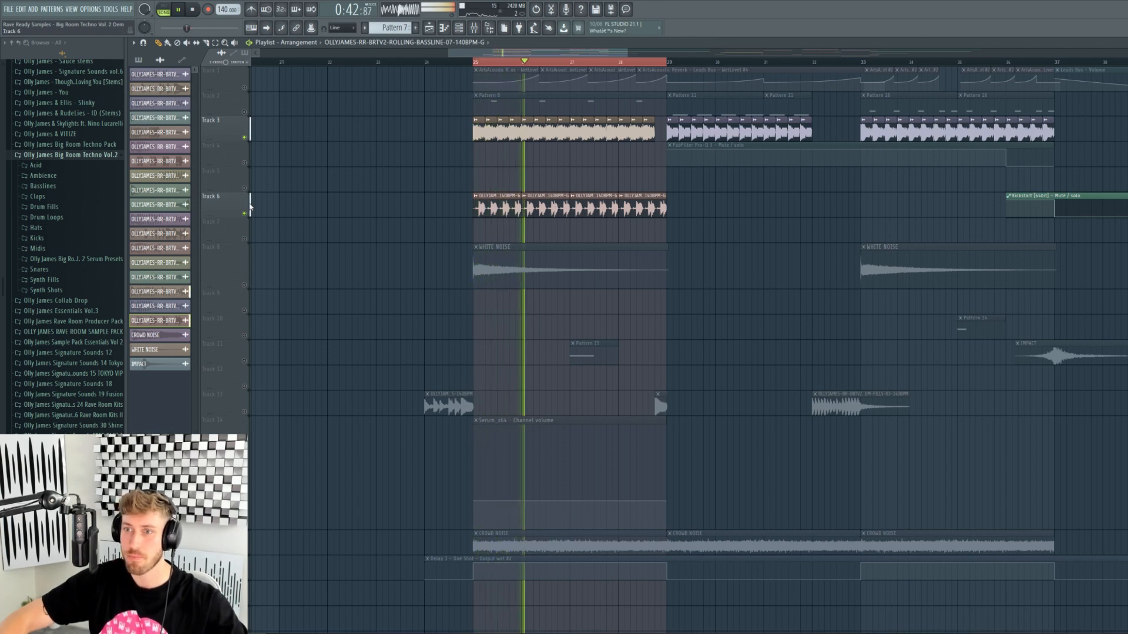
key("space")
left_click(245, 214)
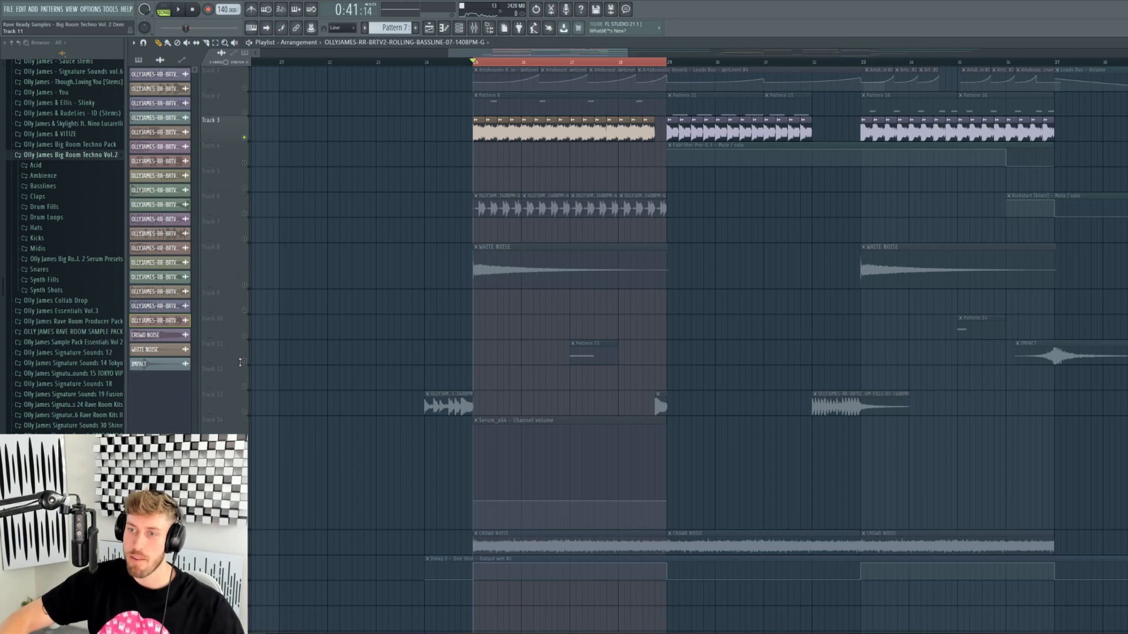
- Solo Track 11 and play it alone from bar 27, then stop
right_click(244, 361)
left_click(569, 62)
key("space")
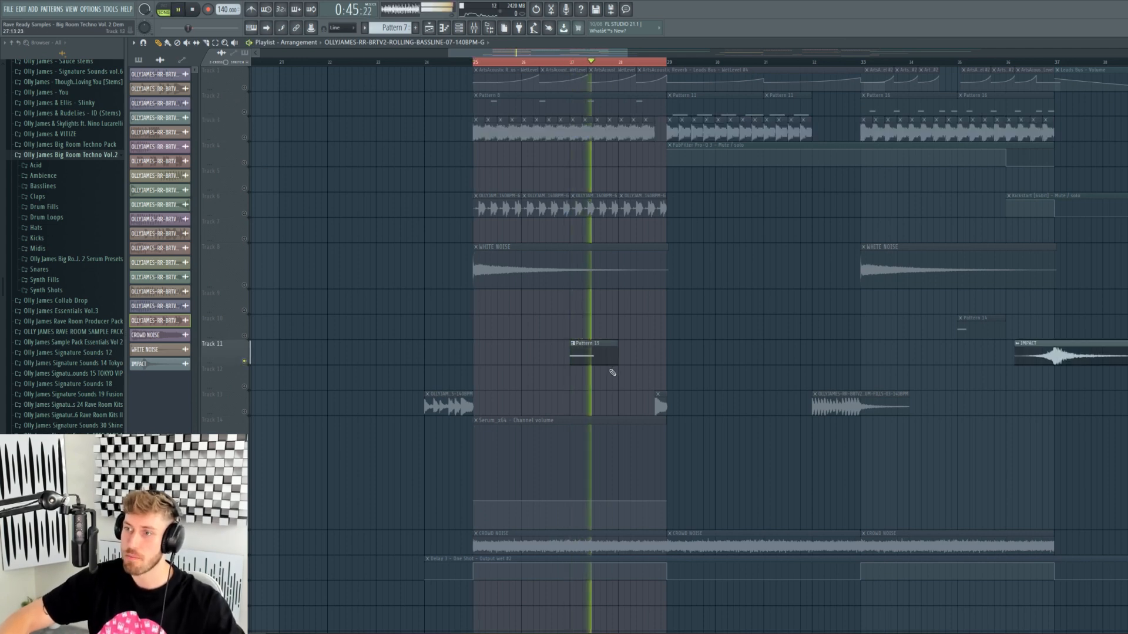
key("space")
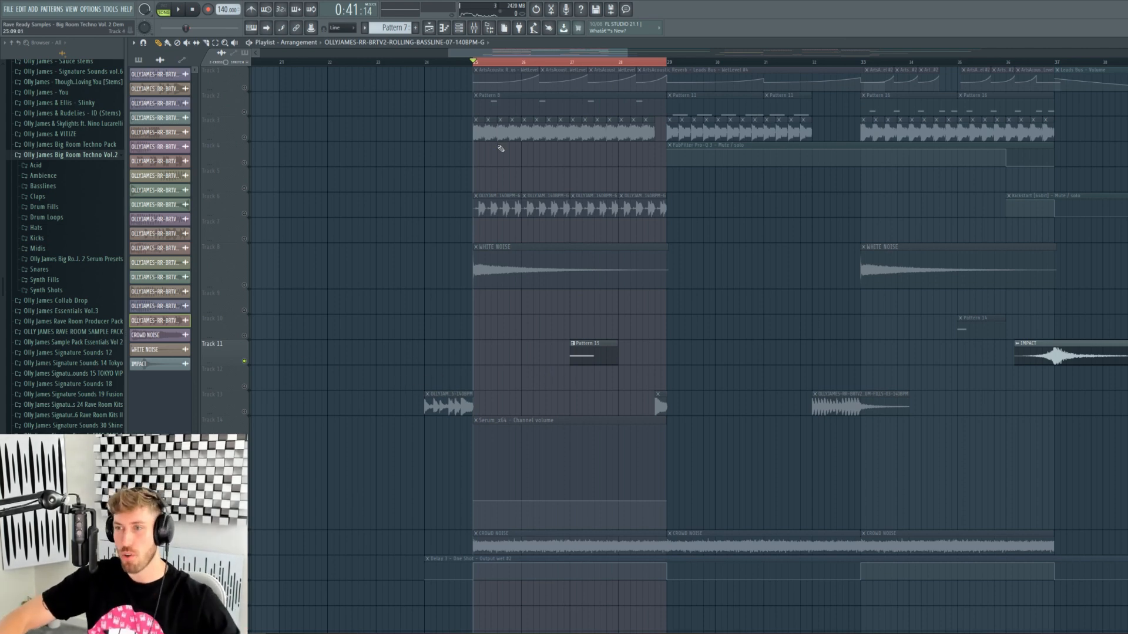
- Solo Track 2 and preview the Synth Shots 08-G sample from Pattern 8
right_click(244, 111)
double_click(548, 102)
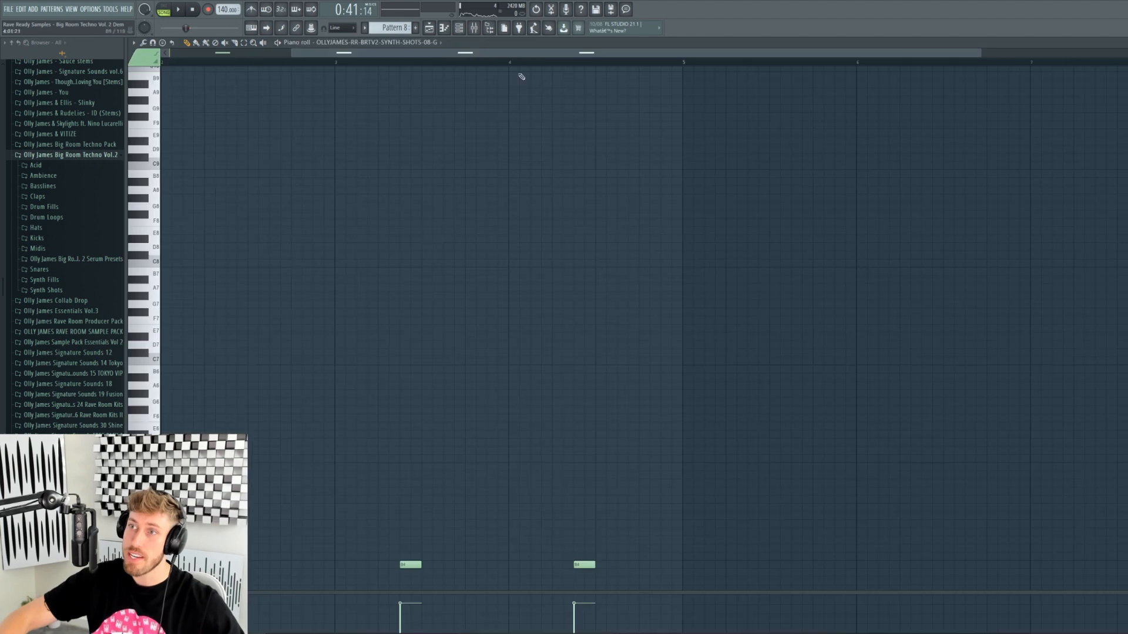
left_click(459, 28)
left_click(333, 542)
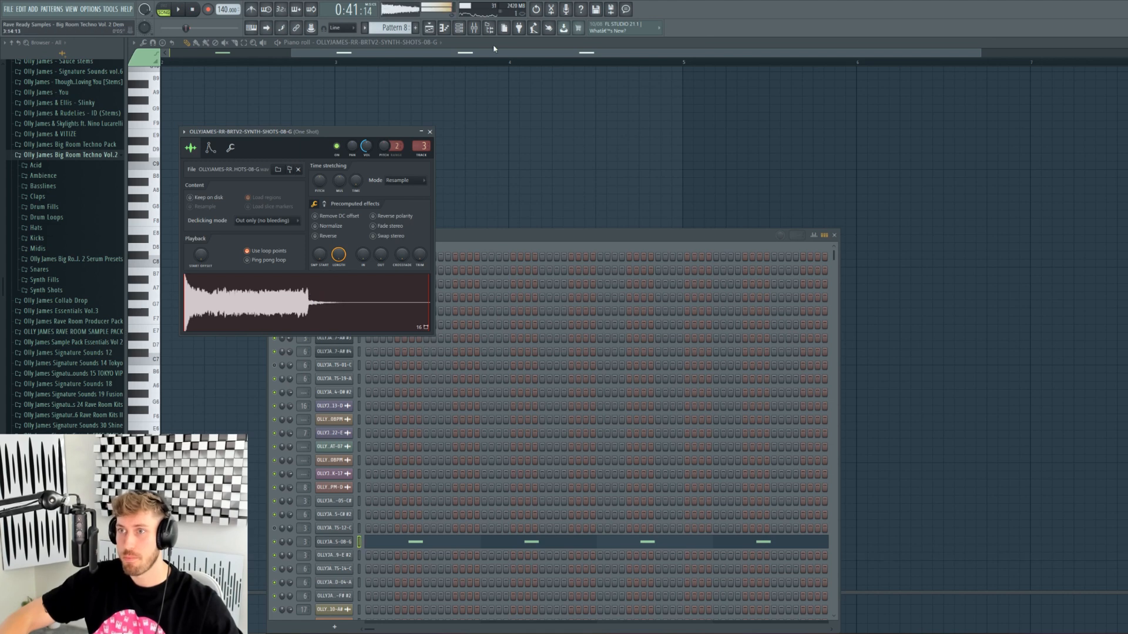
key("F9")
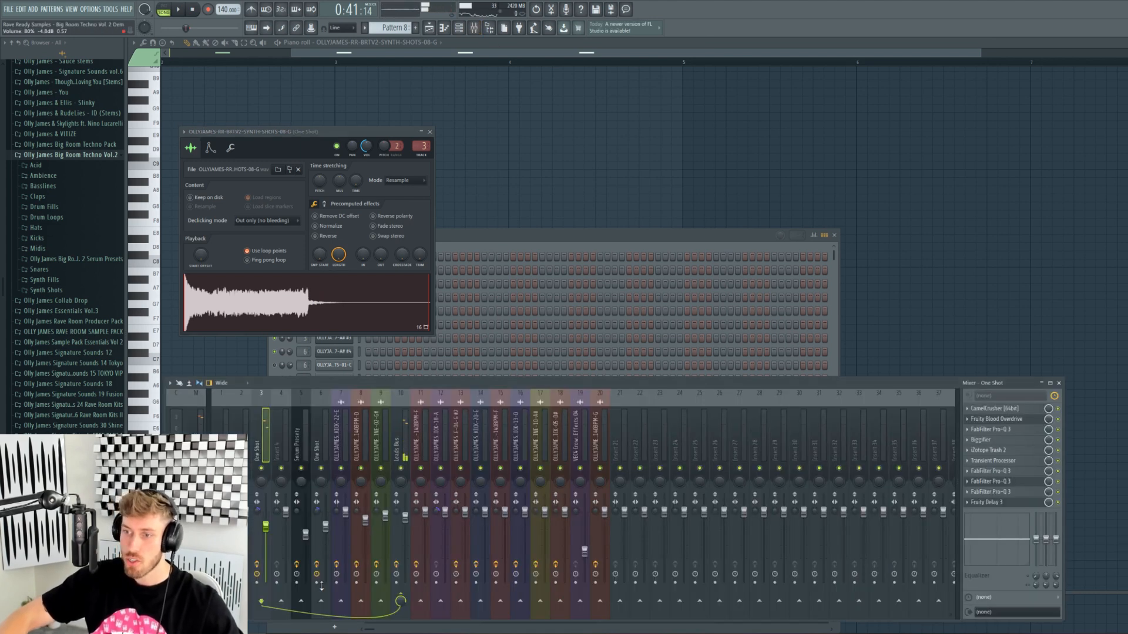
left_click(297, 312)
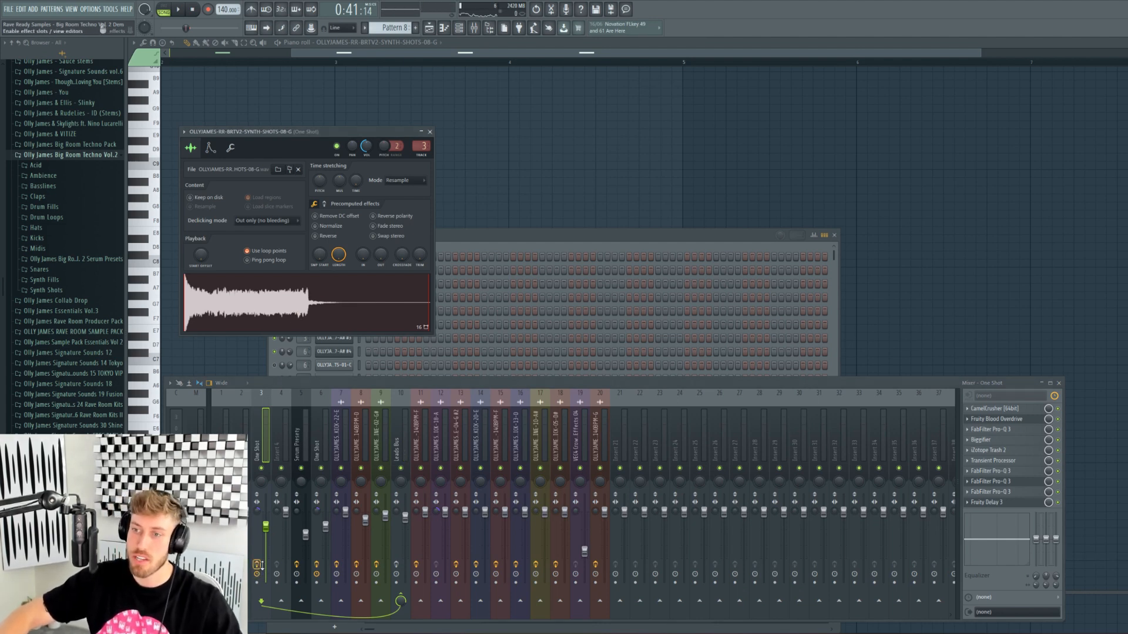
- Open Pro-Q 3 on One Shot and ArtsAcoustic Reverb on Leads Bus, then play
left_click(408, 541)
left_click(396, 564)
left_click(264, 548)
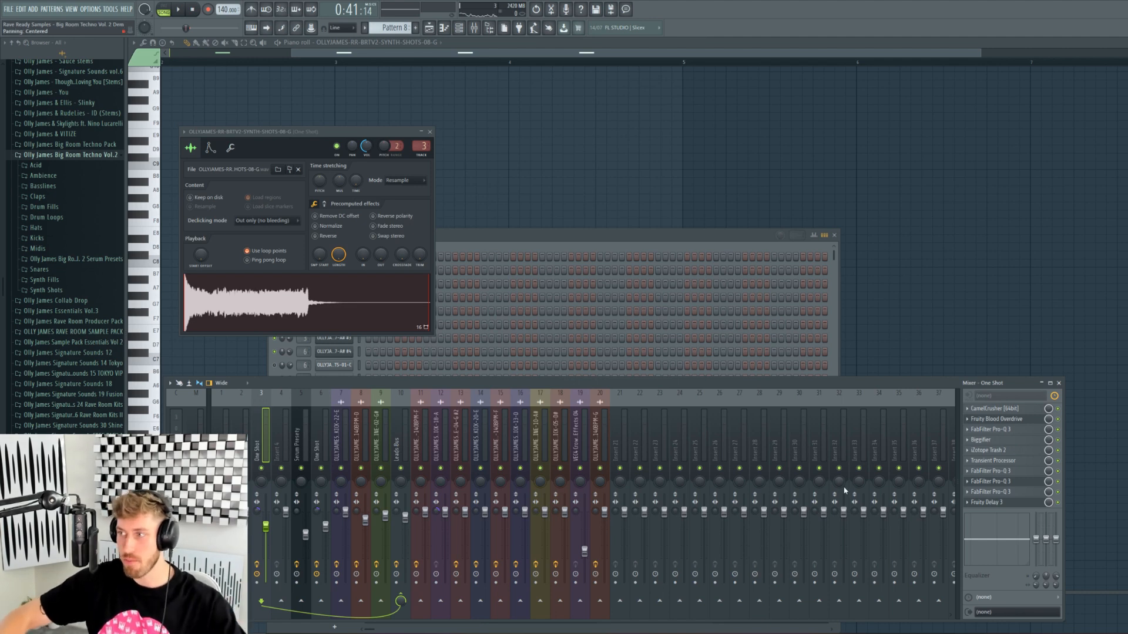
left_click(993, 472)
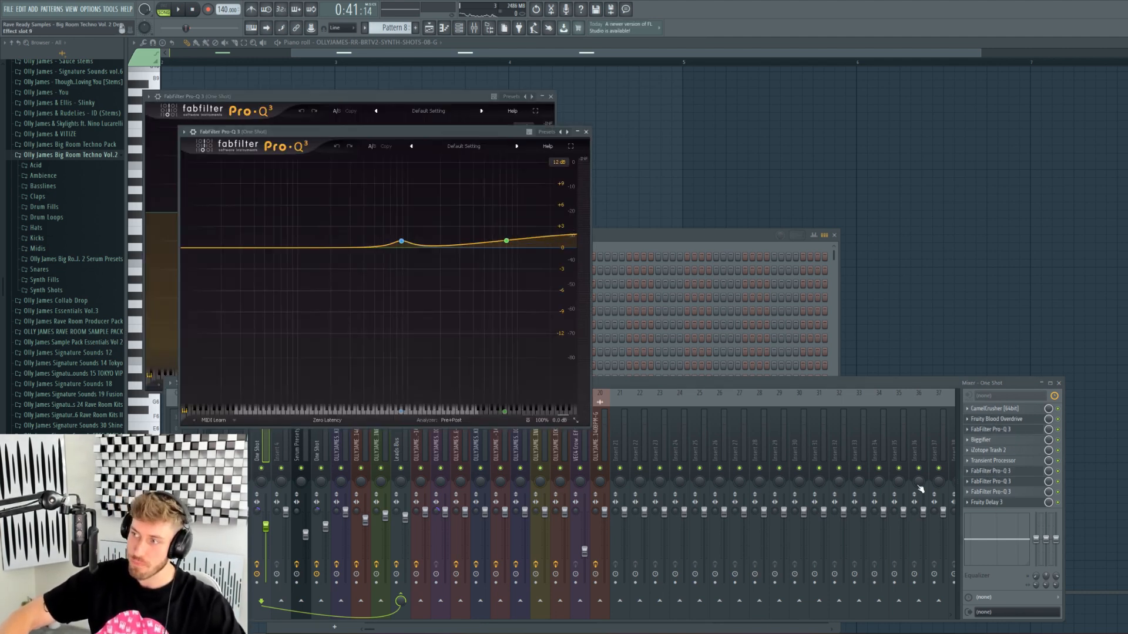
left_click(398, 459)
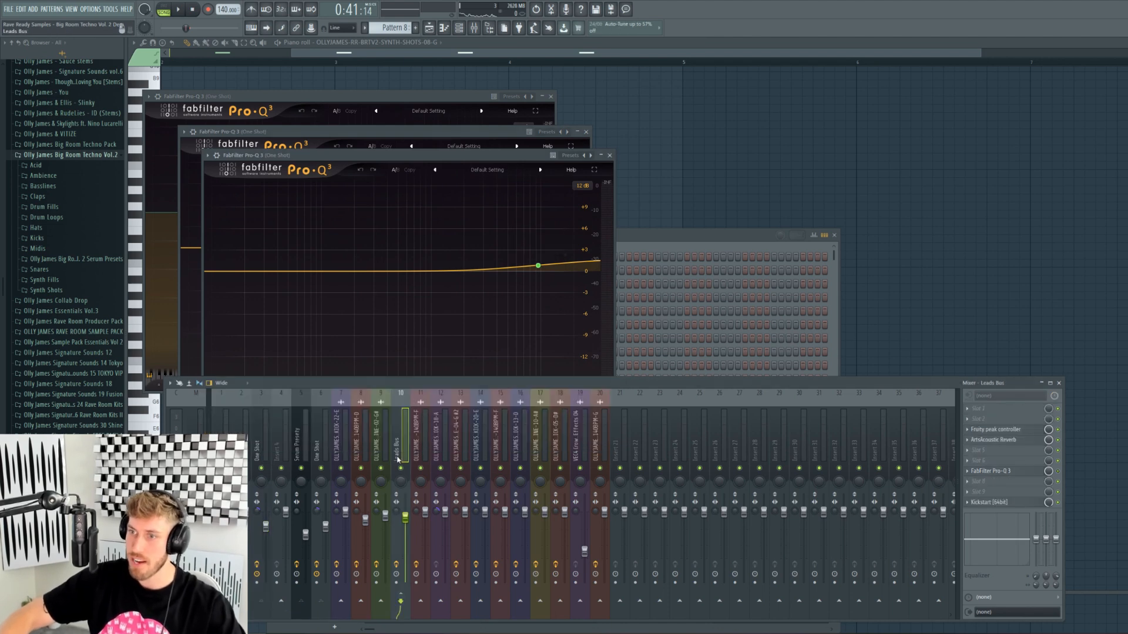
left_click(998, 440)
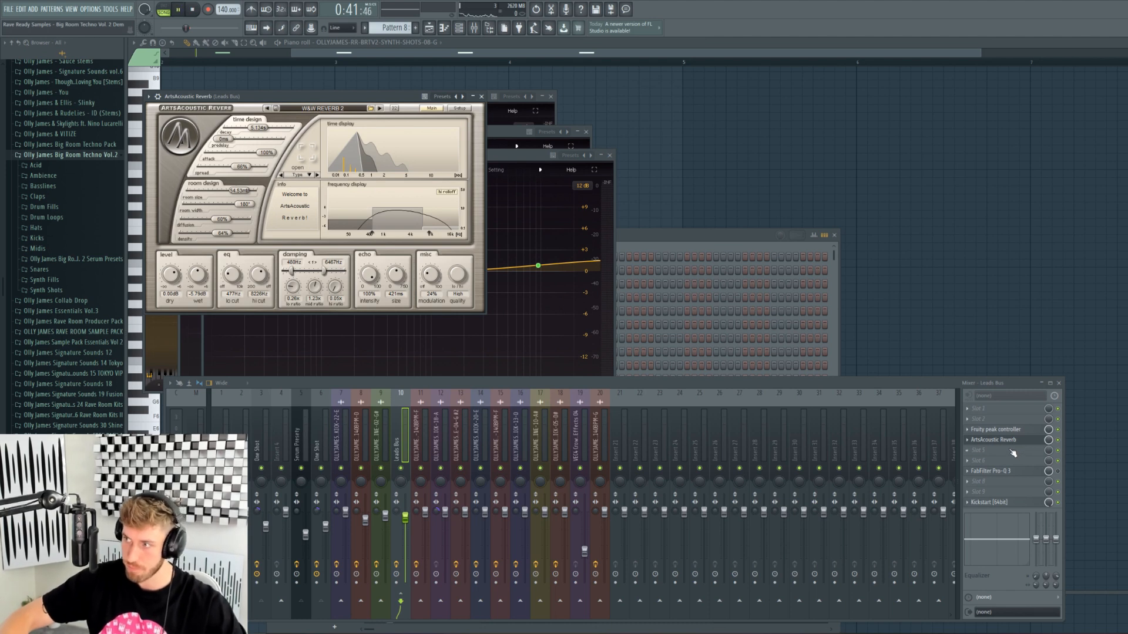
key("space")
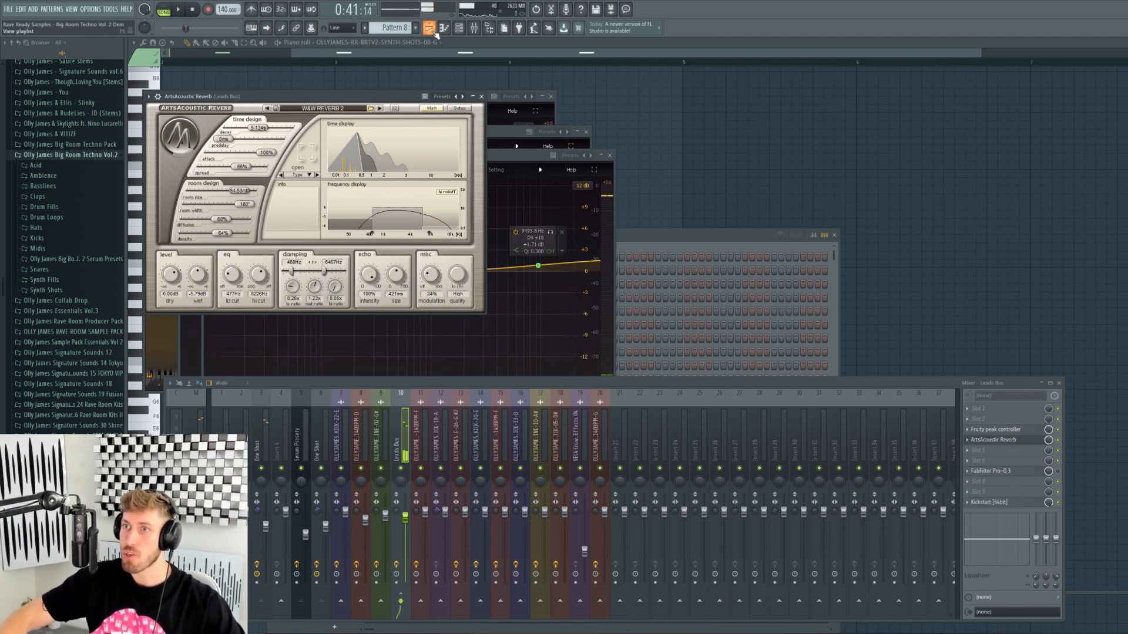
- Toggle Track 1's mute in the playlist and replay from bar 25 with the mixer up
left_click(429, 28)
left_click(244, 89)
left_click(244, 88)
left_click(244, 89)
scroll(265, 596, "down", 2)
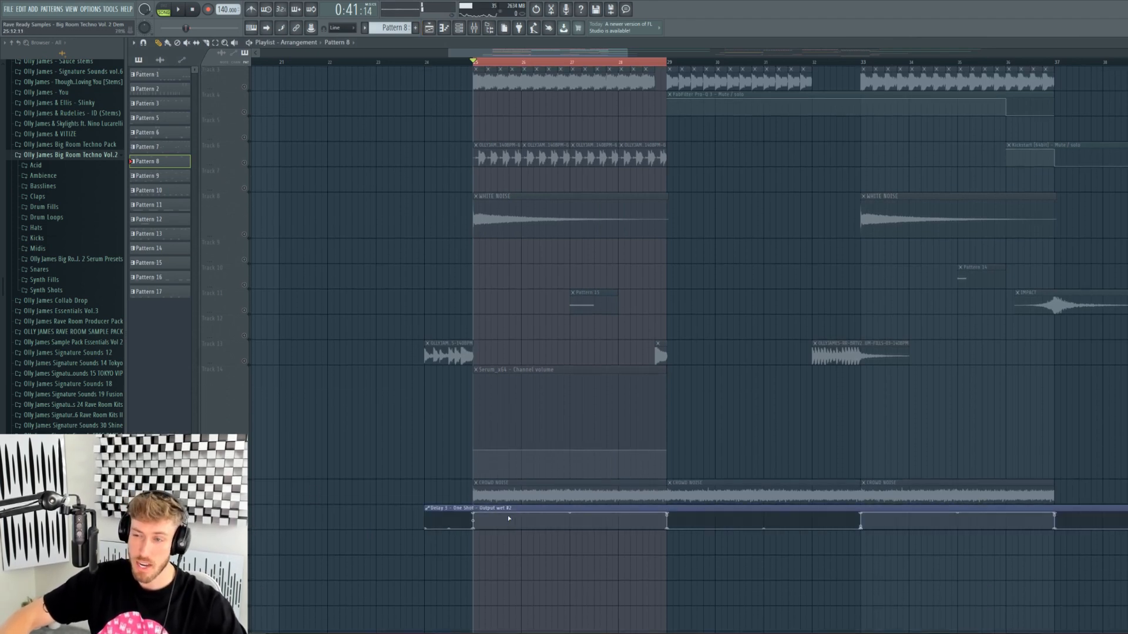
key("space")
key("F9")
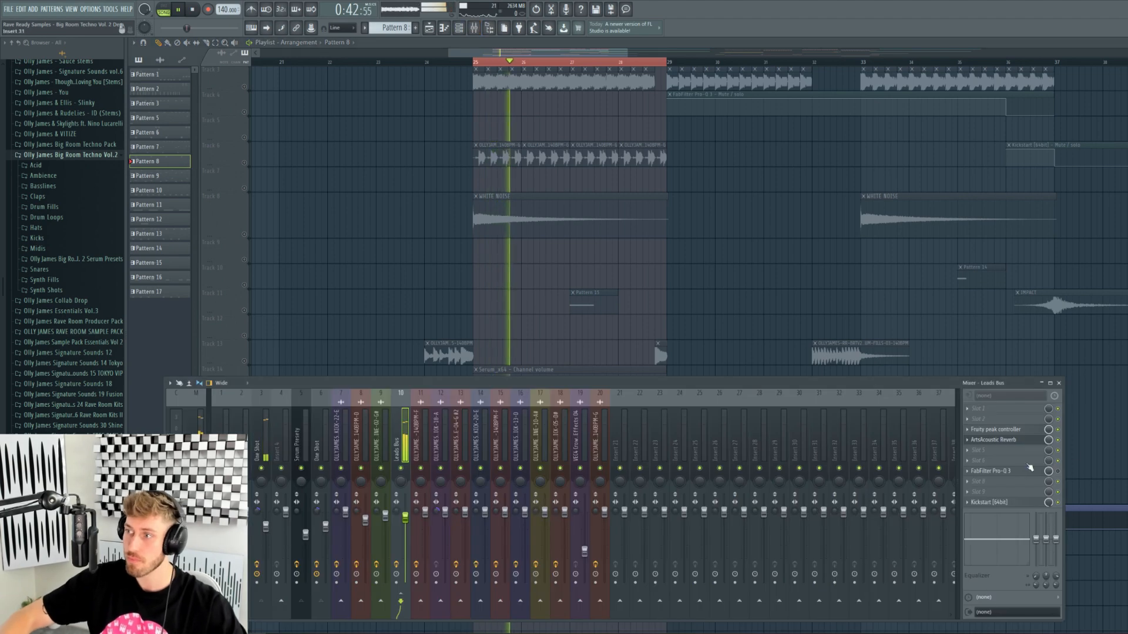
key("space")
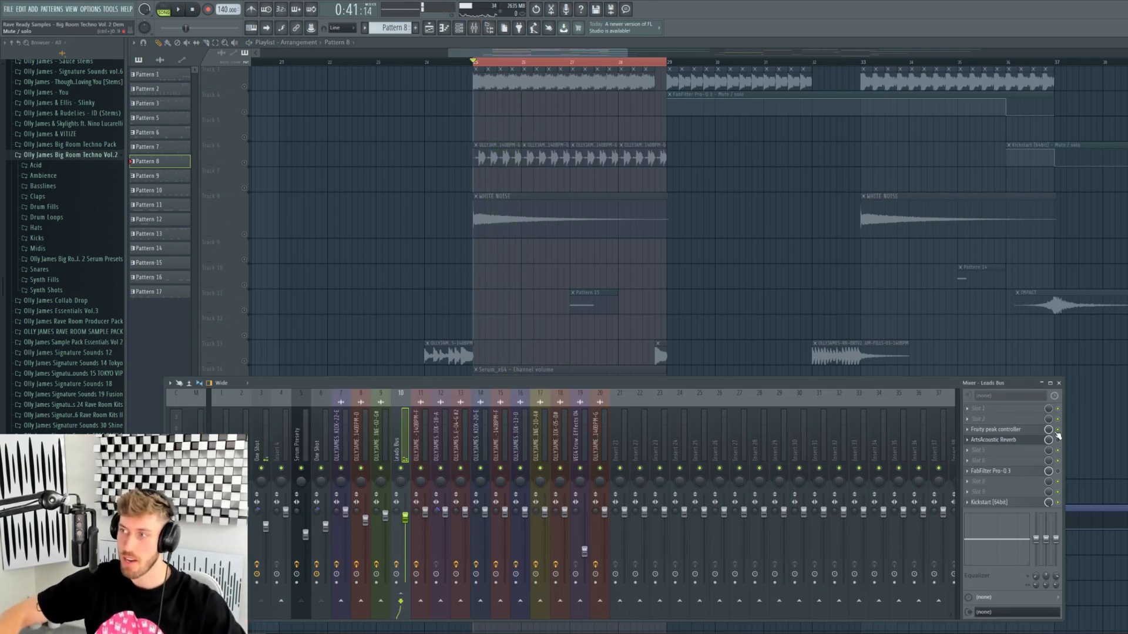
- Open Fruity Delay 3 on One Shot, audition it, and reselect the Leads Bus track
left_click(260, 440)
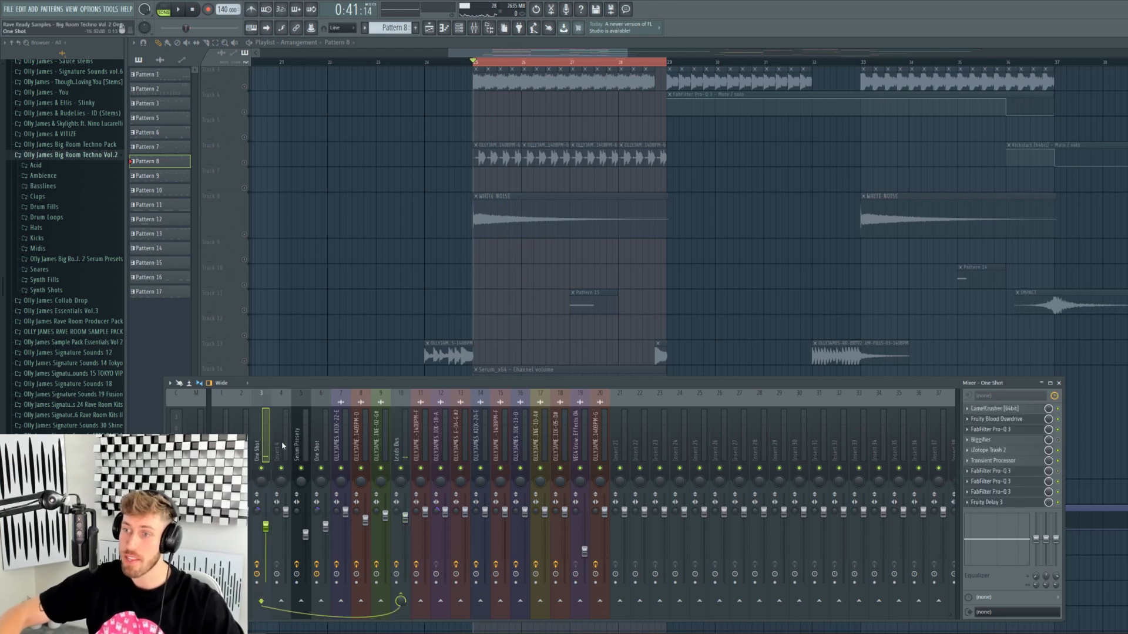
left_click(1025, 503)
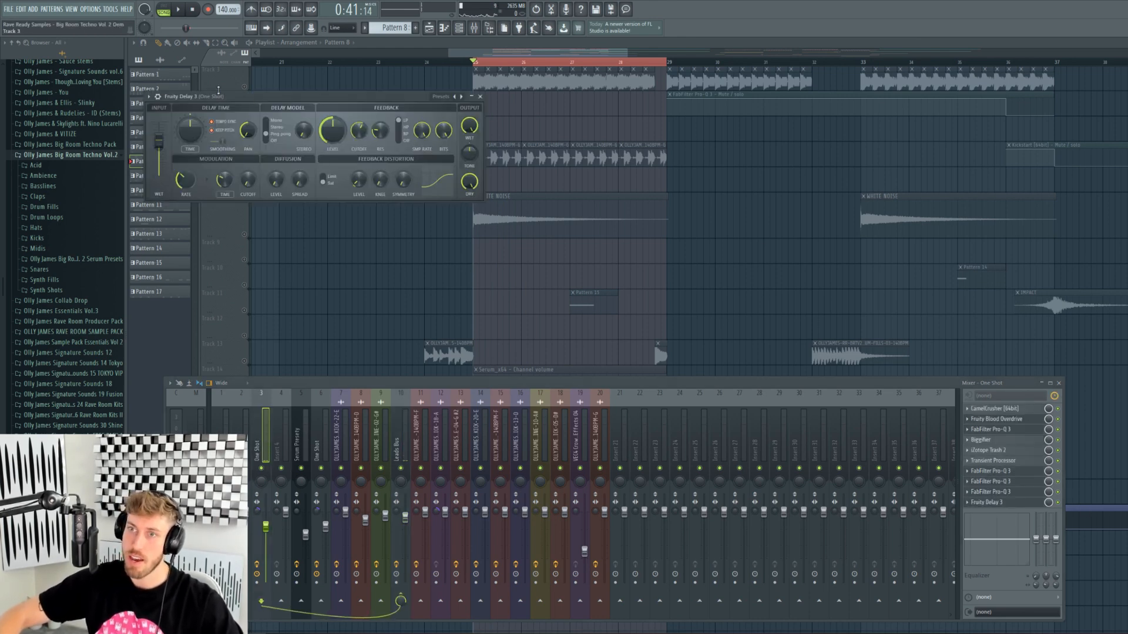
left_click_drag(213, 100, 209, 172)
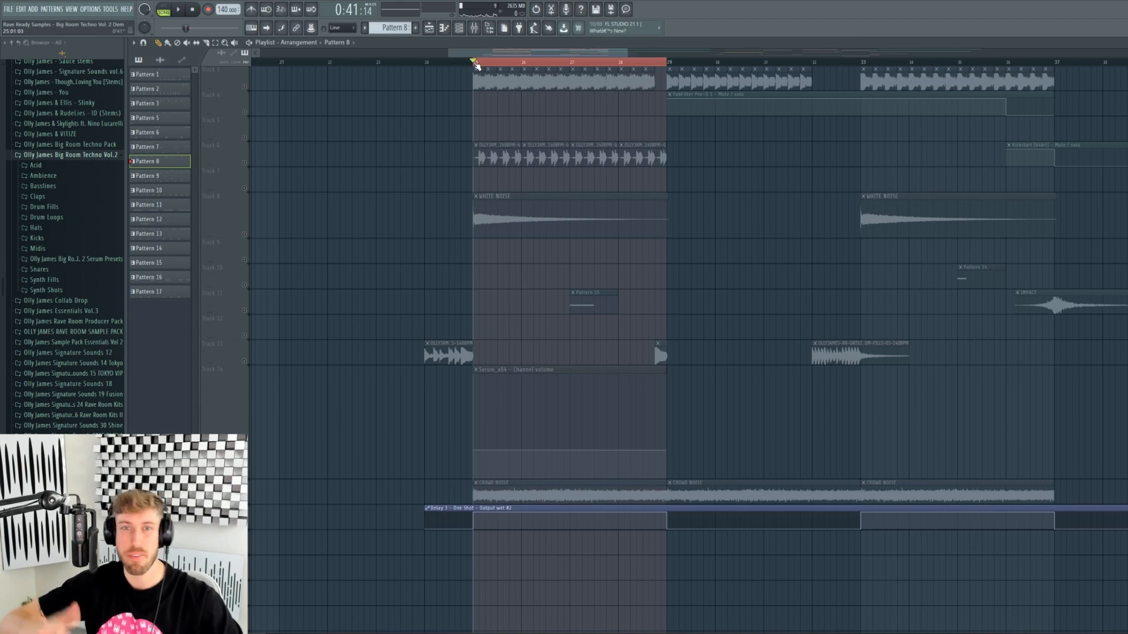
key("space")
left_click(477, 29)
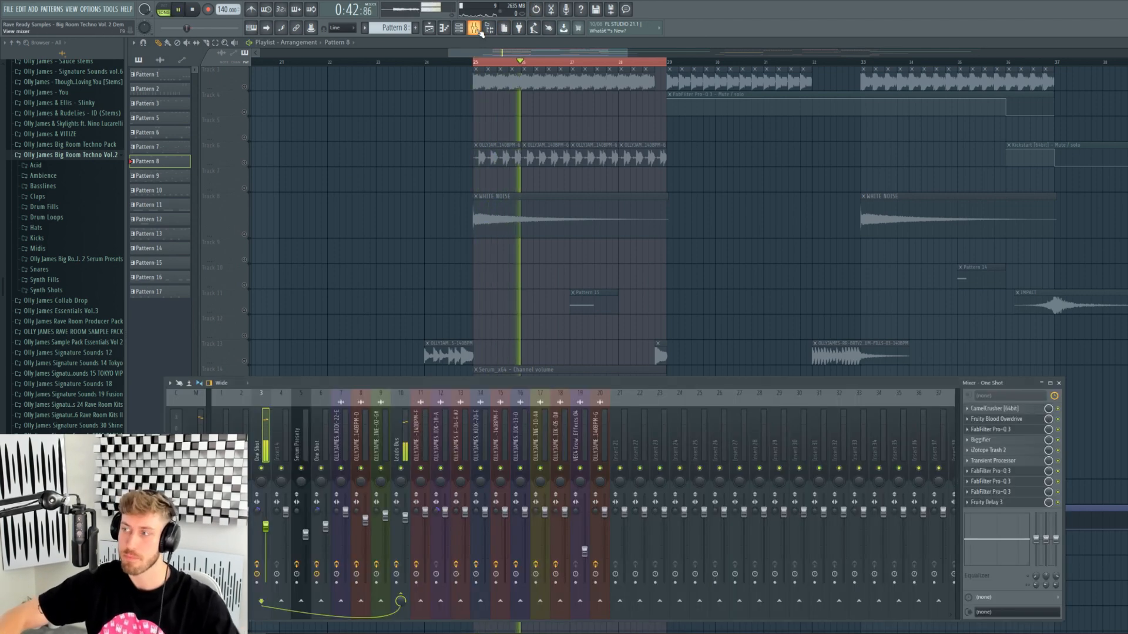
key("space")
left_click(401, 446)
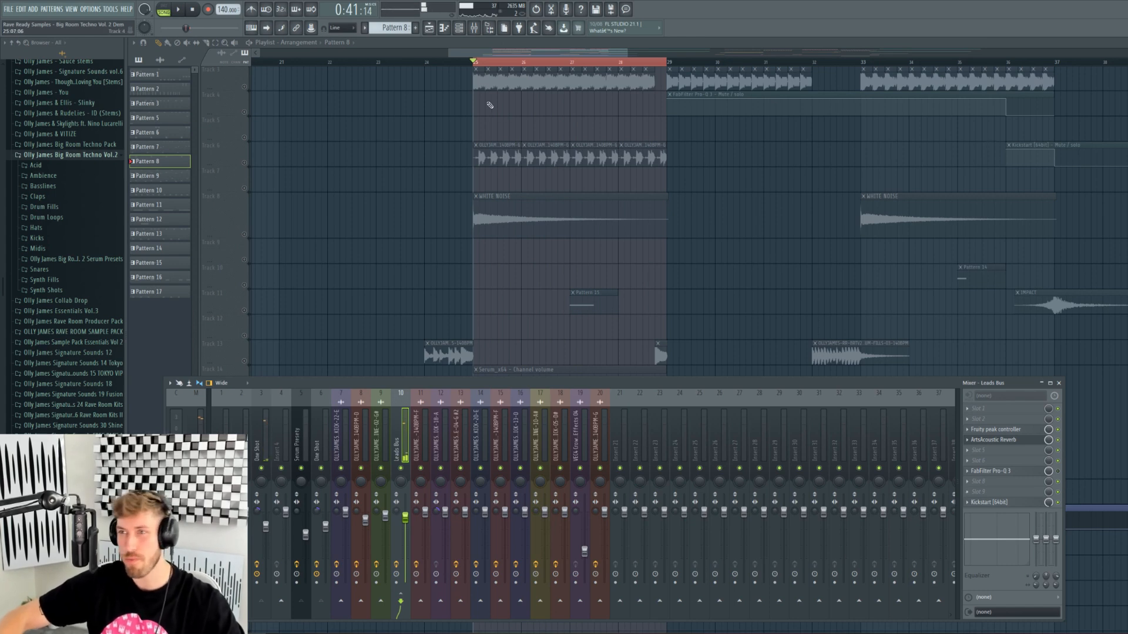
scroll(441, 190, "up", 2)
- Unmute Track 3 and play the arrangement from just before bar 25
key("space")
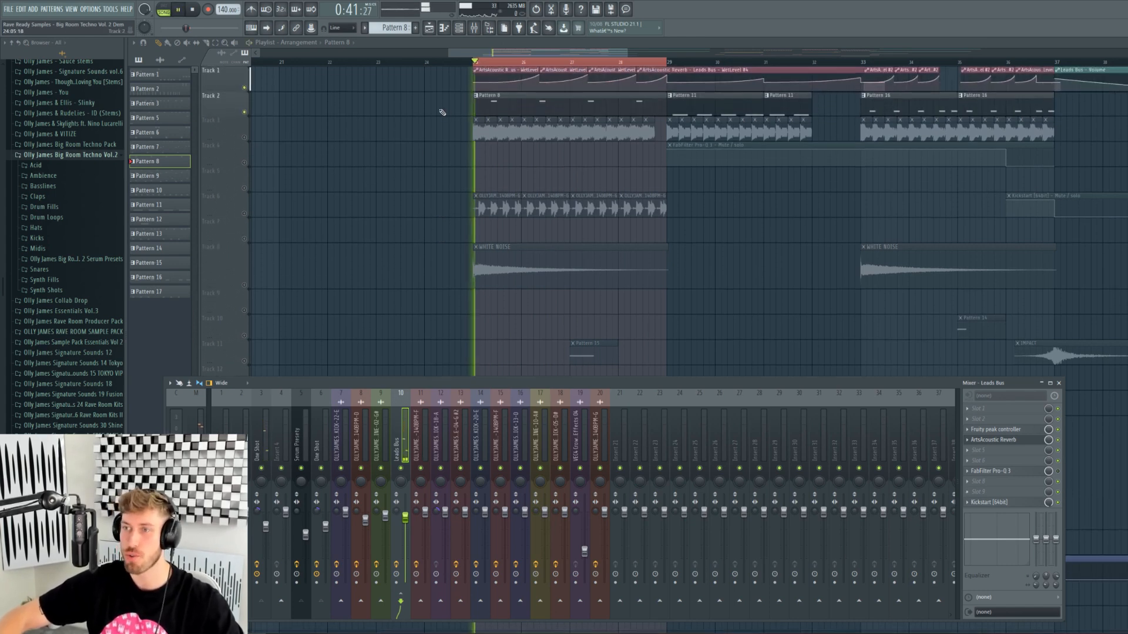
left_click(244, 138)
left_click(460, 63)
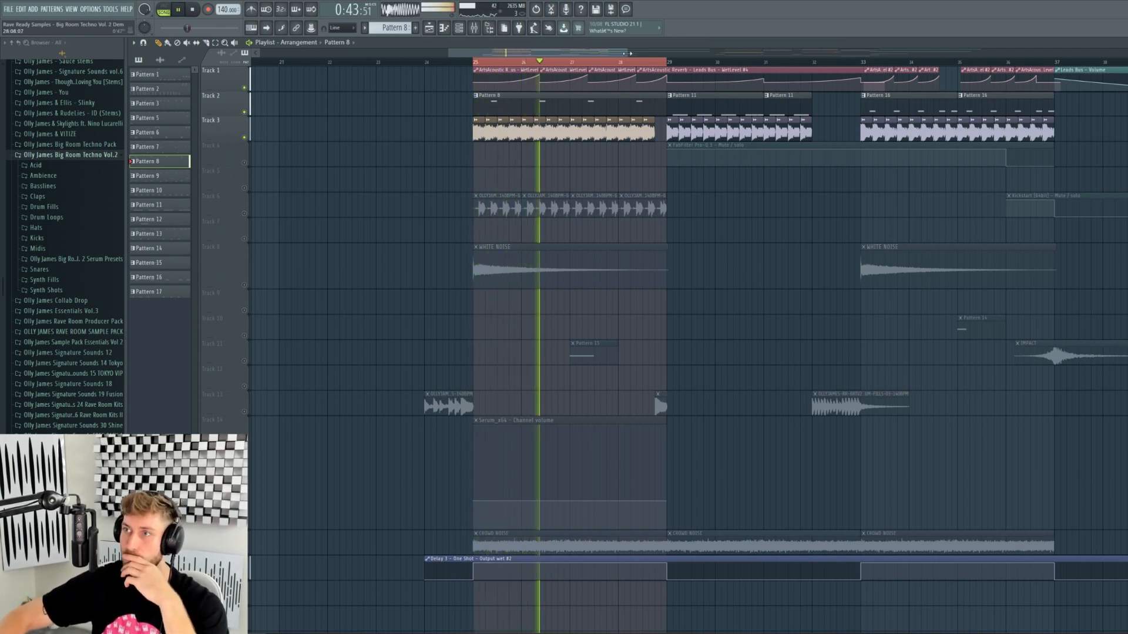
left_click_drag(627, 53, 744, 53)
scroll(448, 240, "down", 5)
scroll(444, 241, "up", 5)
key("space")
- Select bars 29–33 on the ruler and play that section
right_click(420, 69)
key("ctrl+z")
left_click_drag(448, 62, 579, 53)
left_click(511, 62, "ctrl")
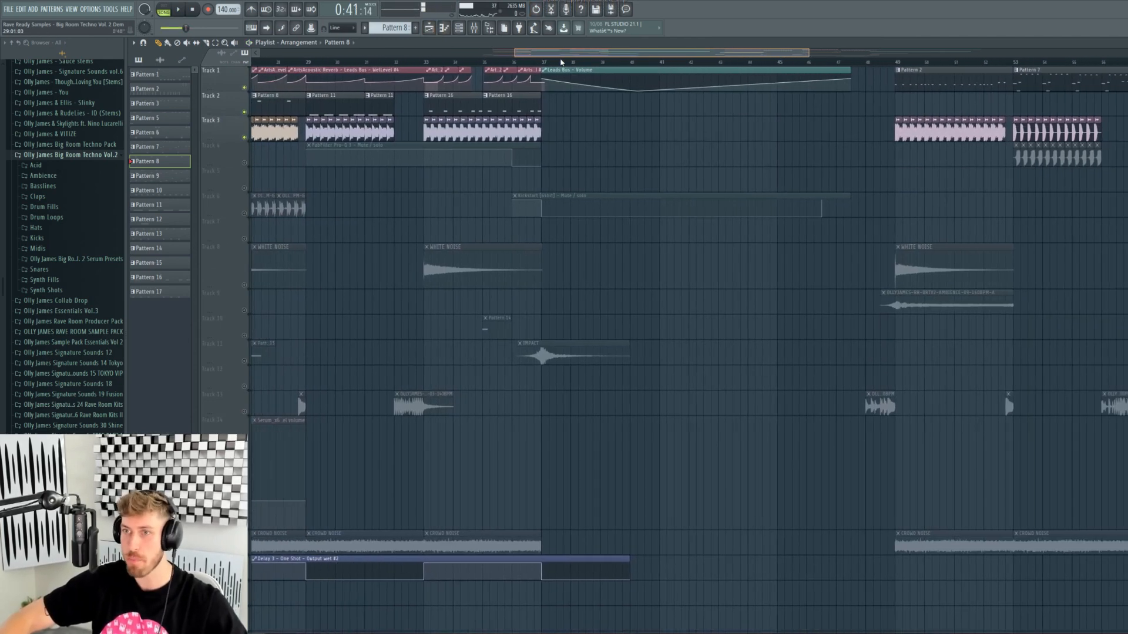
left_click_drag(702, 66, 687, 65)
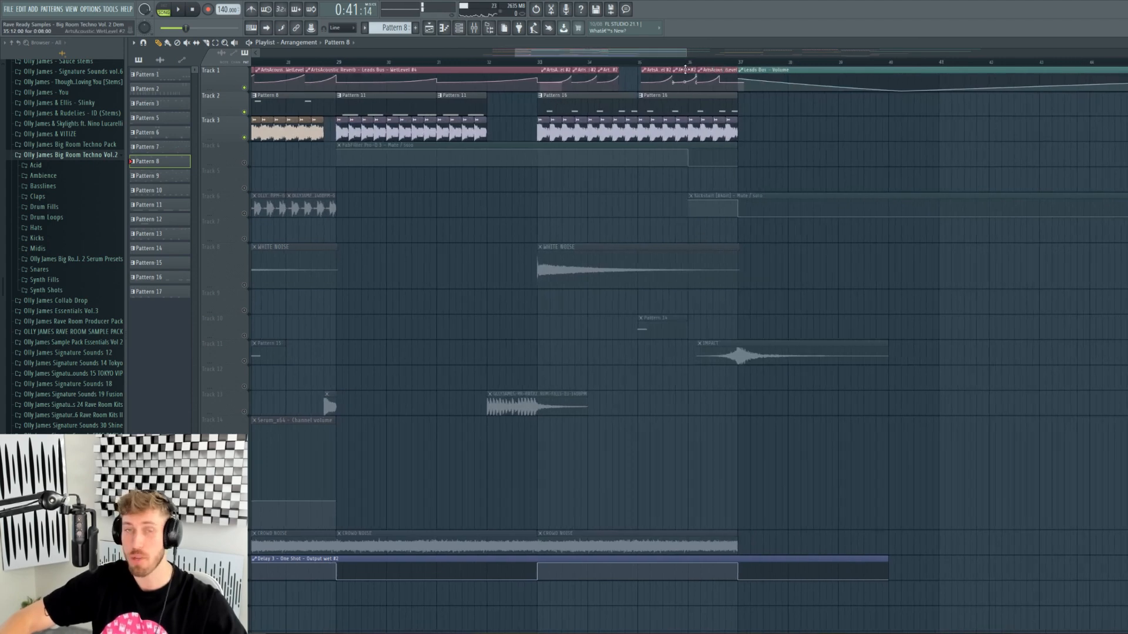
left_click_drag(343, 63, 538, 63)
key("space")
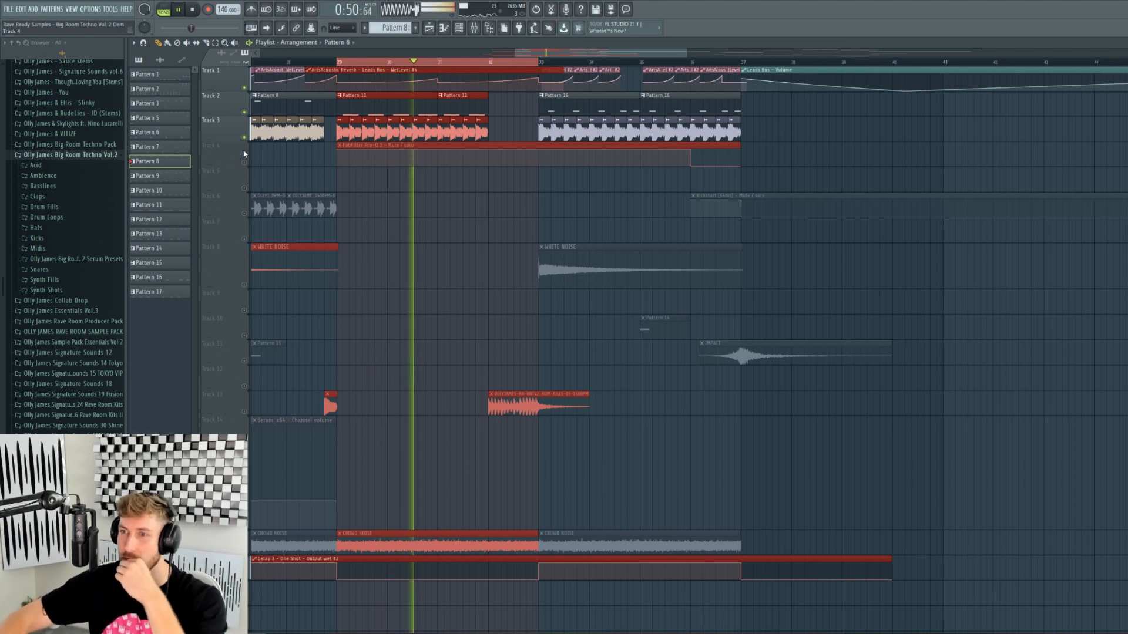
key("space")
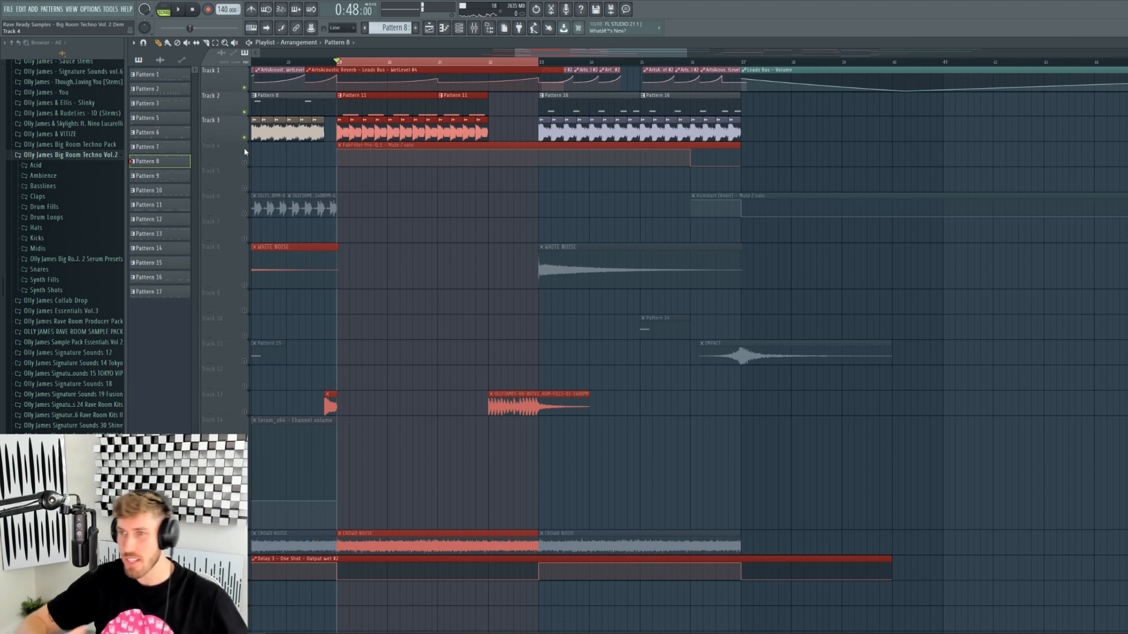
- Open KICK-22-E's channel settings, mute Track 2, and preview the kick several times
double_click(382, 131)
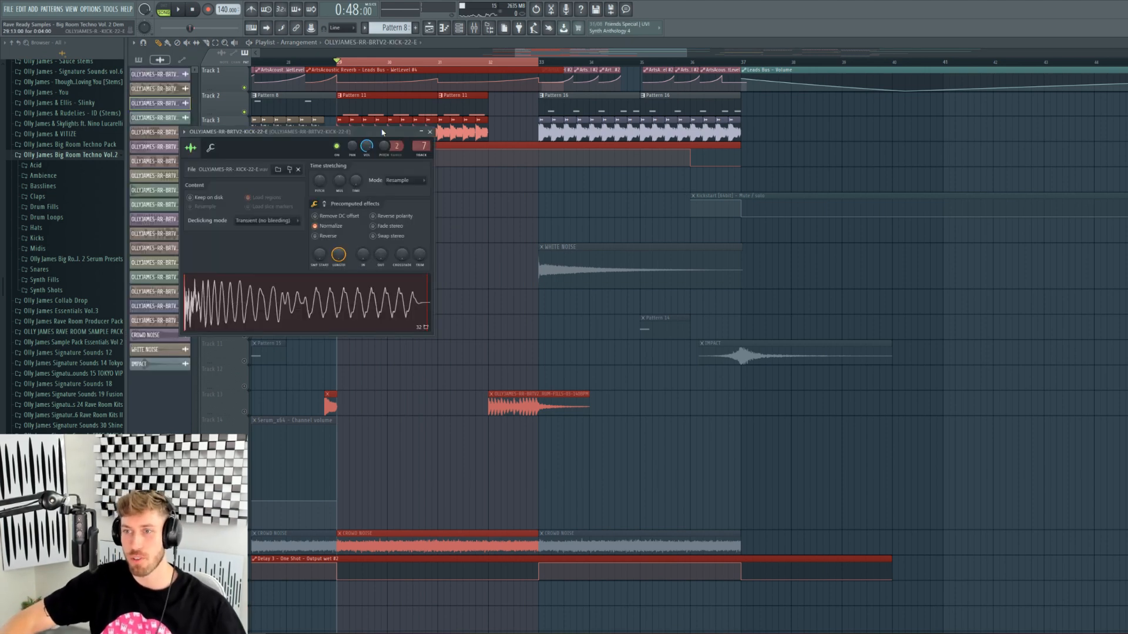
left_click(244, 110)
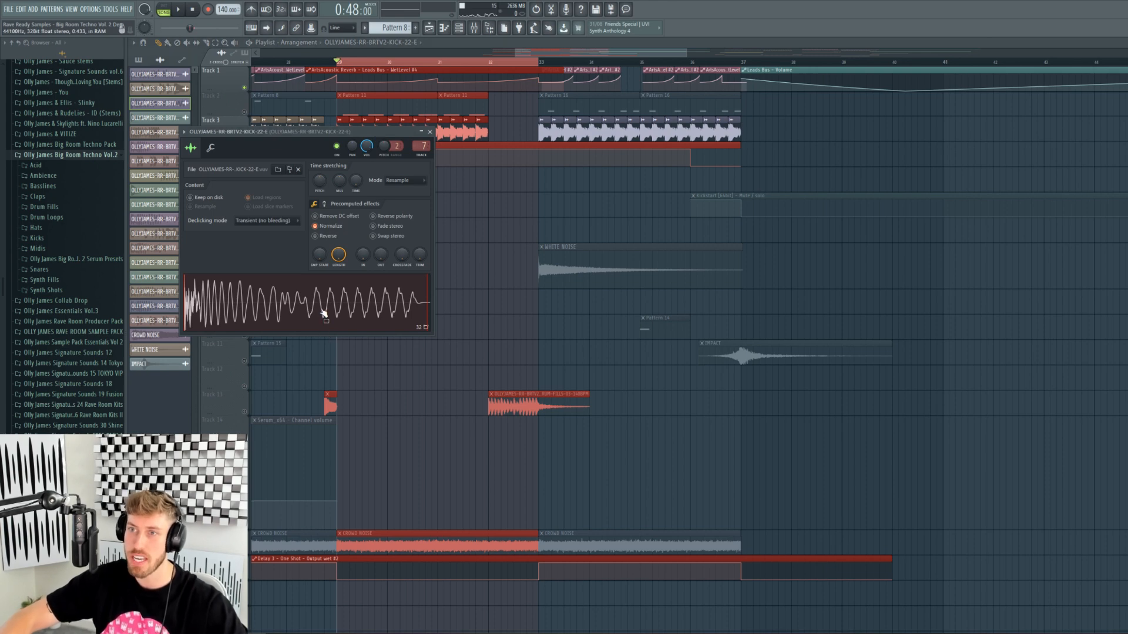
left_click(324, 314)
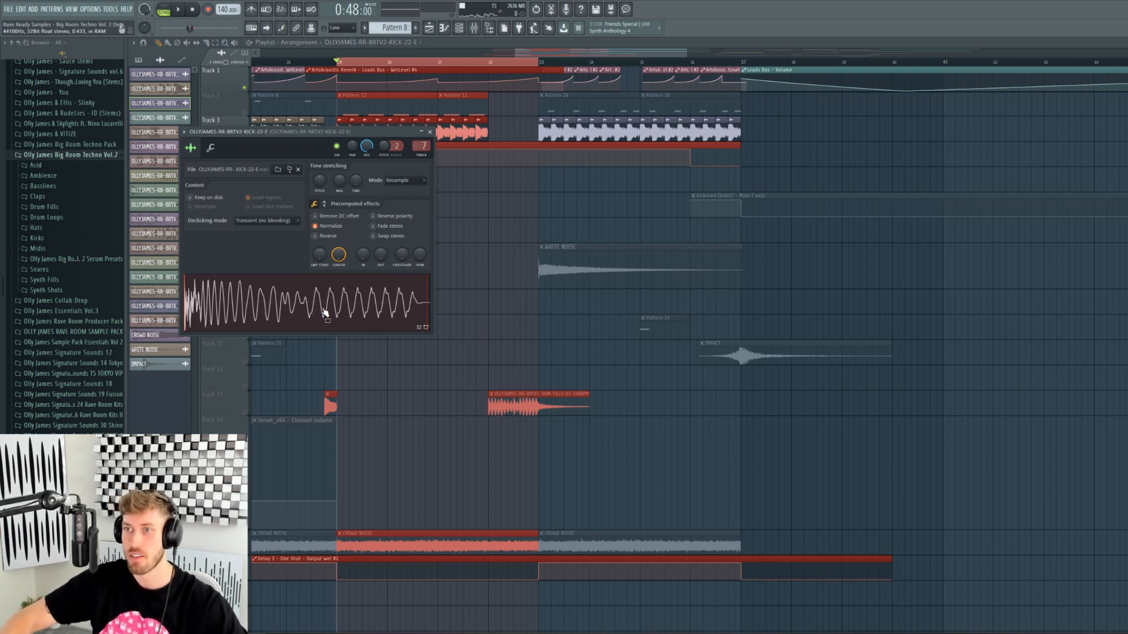
left_click(342, 302)
left_click(342, 303)
left_click(342, 303)
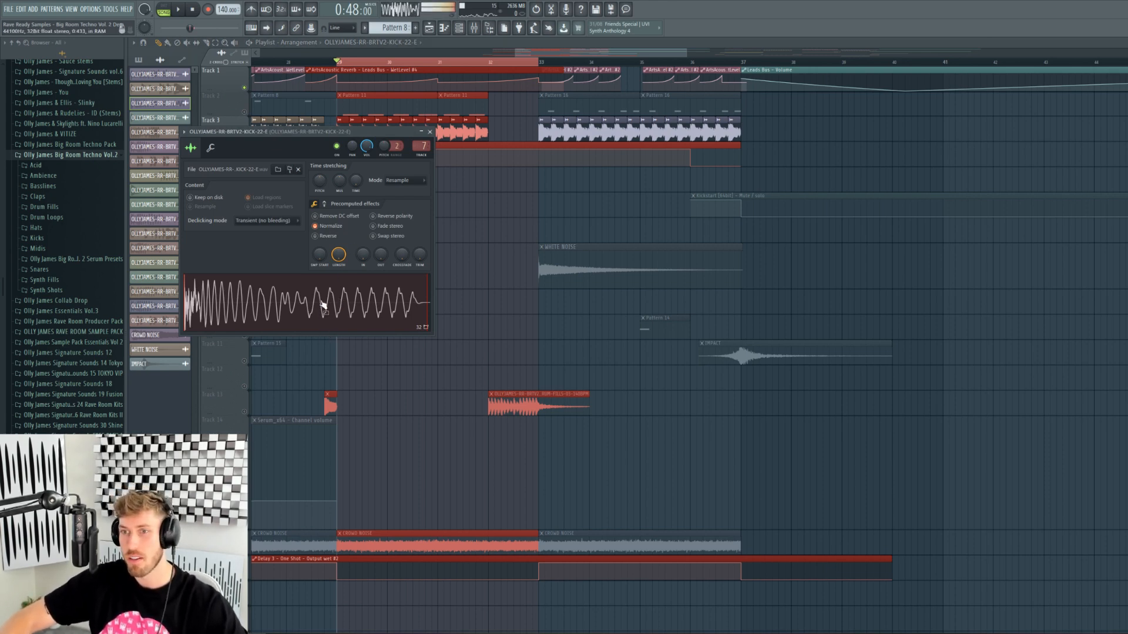
left_click(474, 29)
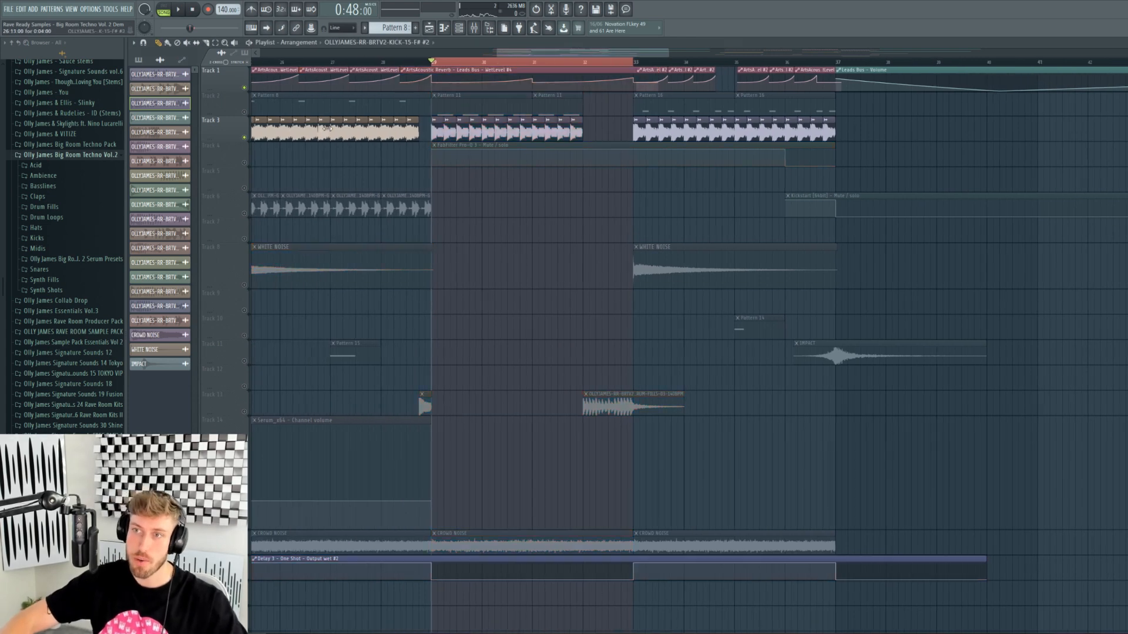
- Place a KICK-15-F#2 clip on Track 5 at bar 29 with grid snapping off
left_click(439, 182)
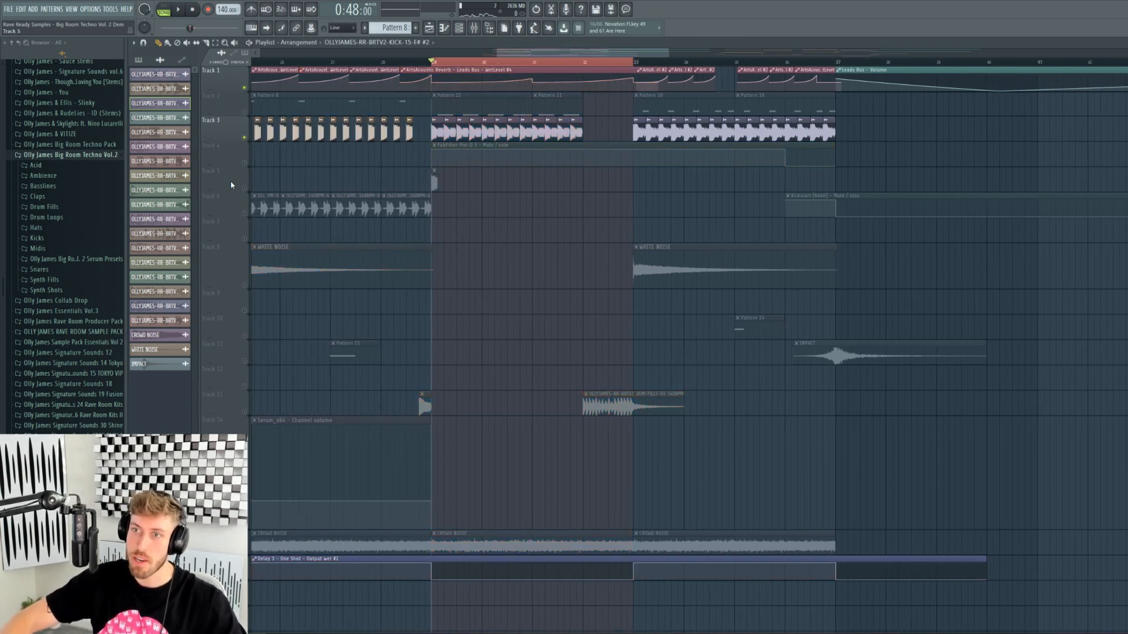
left_click(341, 27)
left_click(342, 58)
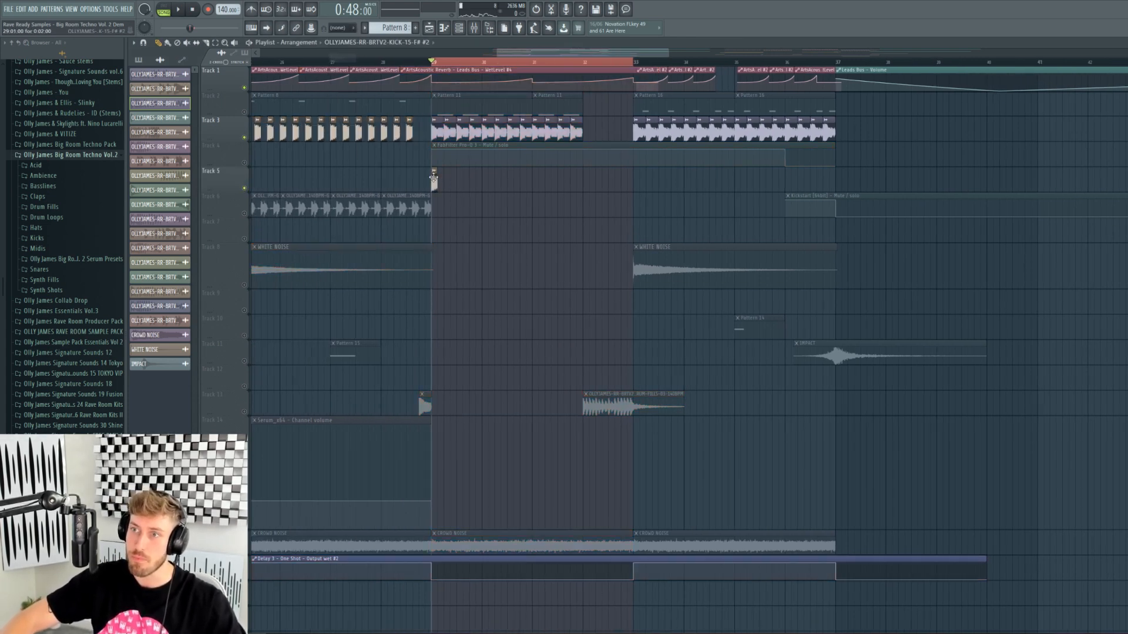
left_click_drag(433, 180, 431, 181)
left_click_drag(660, 53, 522, 51)
key("ctrl+z")
- Check the kick clip's channel settings, restore grid snapping, and audition it
left_click(455, 183)
double_click(455, 183)
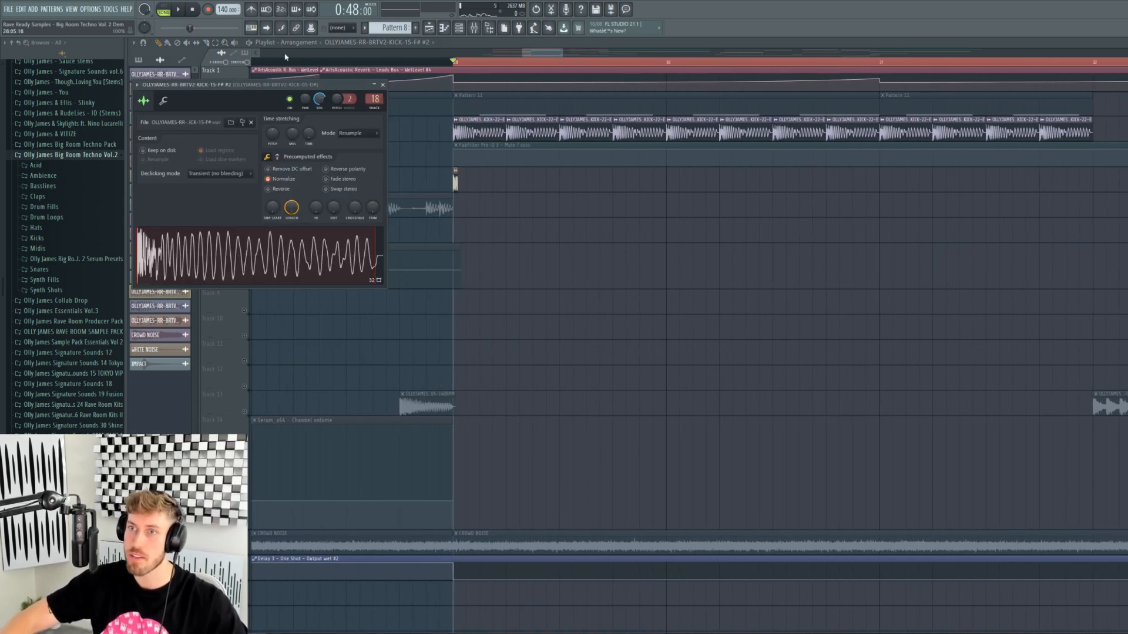
left_click(351, 28)
left_click(344, 38)
key("space")
left_click(457, 183)
key("space")
- Paint a run of kick hits along Track 5, audition them, then erase them all
left_click(509, 181)
double_click(509, 180)
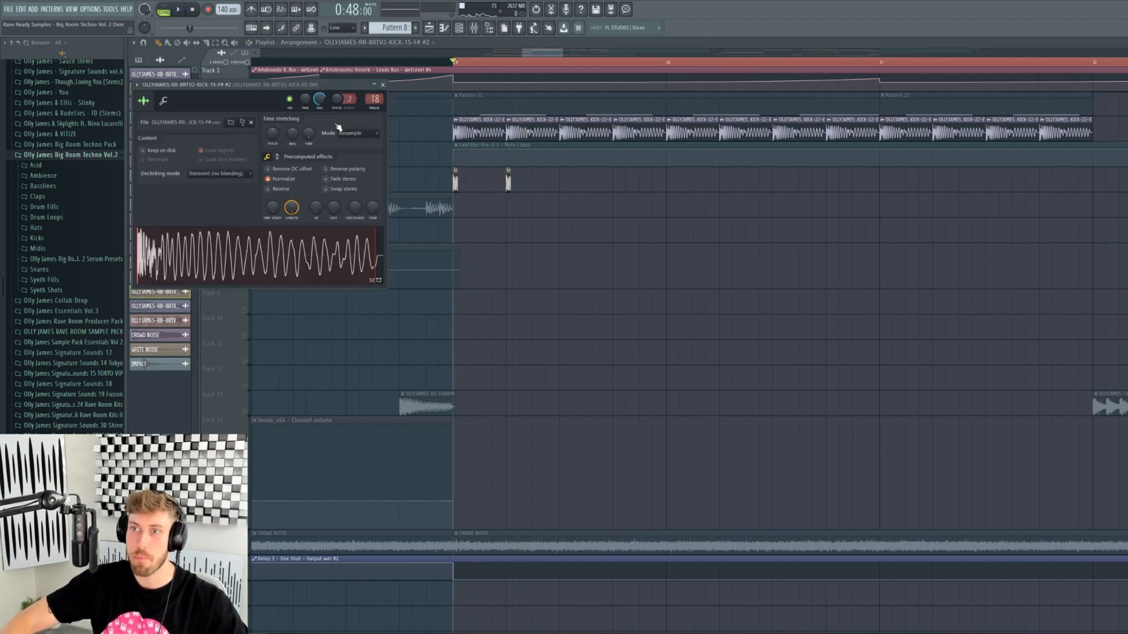
left_click(562, 182)
left_click(616, 182)
key("space")
left_click(669, 183)
left_click(722, 184)
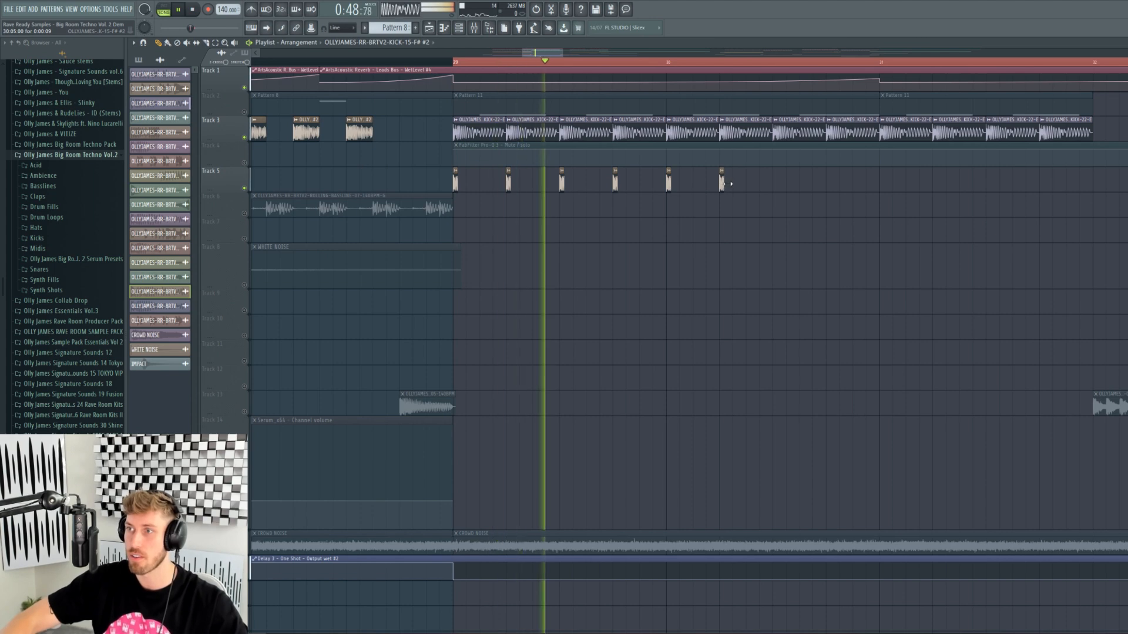
left_click(776, 182)
left_click(829, 183)
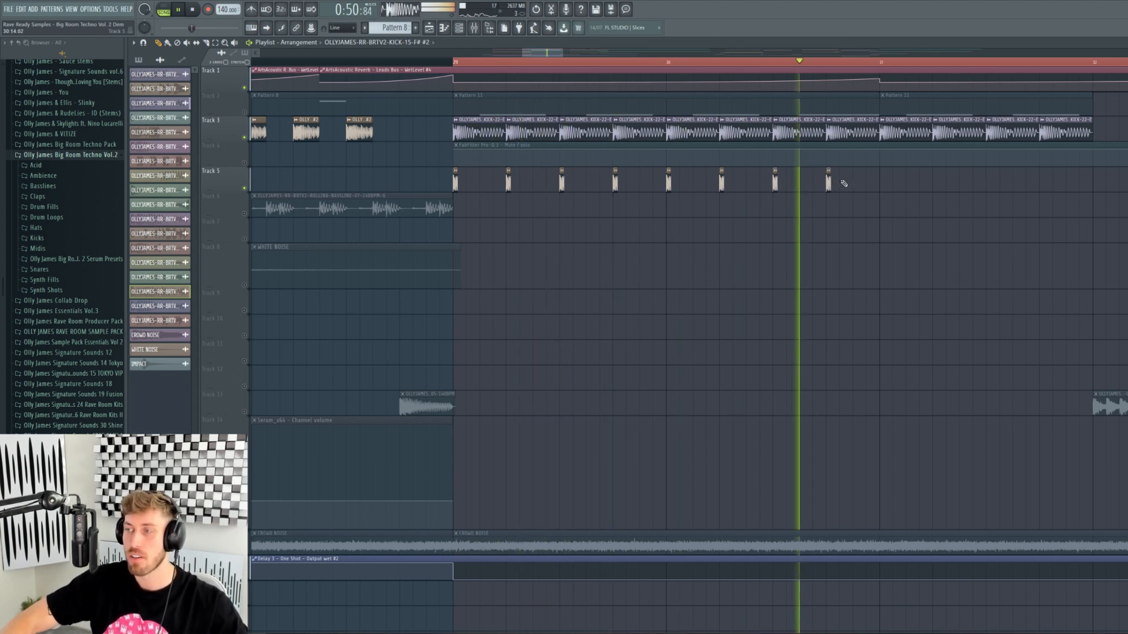
left_click_drag(829, 183, 453, 179)
key("space")
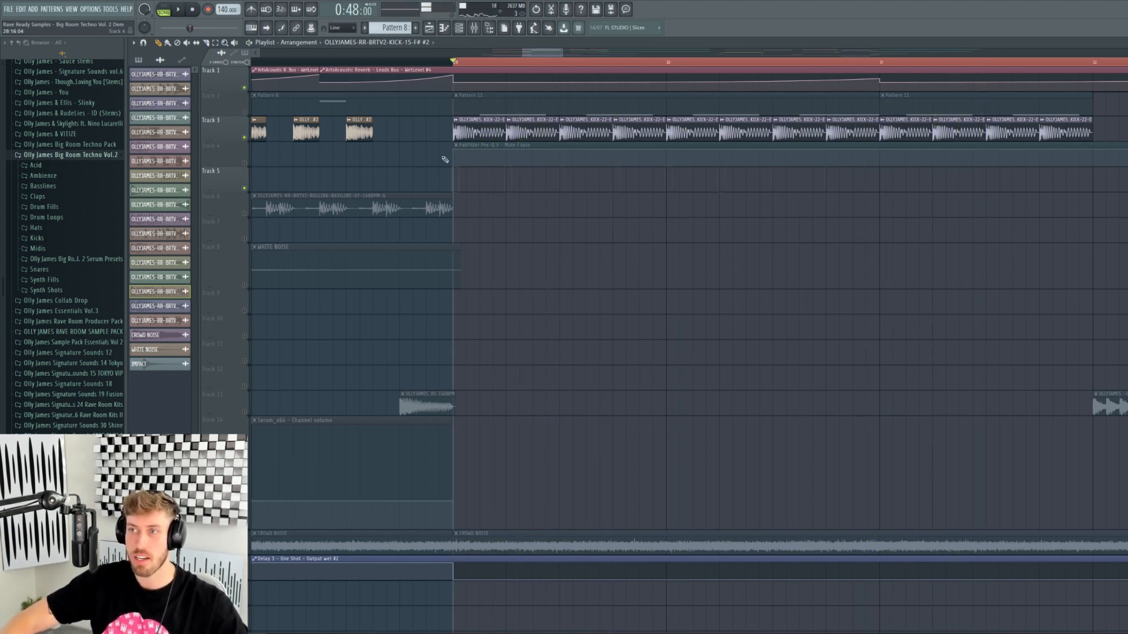
- Solo Track 2 and open the synth shot channel's sample settings from Pattern 11
right_click(244, 113)
double_click(499, 103)
left_click(459, 28)
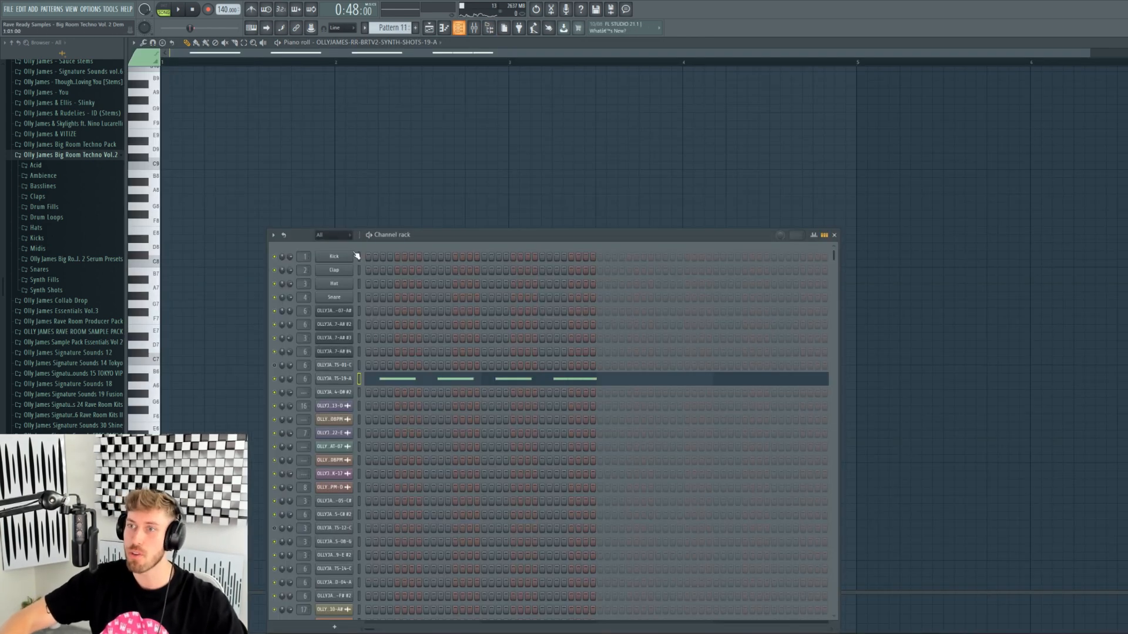
left_click(334, 379)
left_click(226, 182)
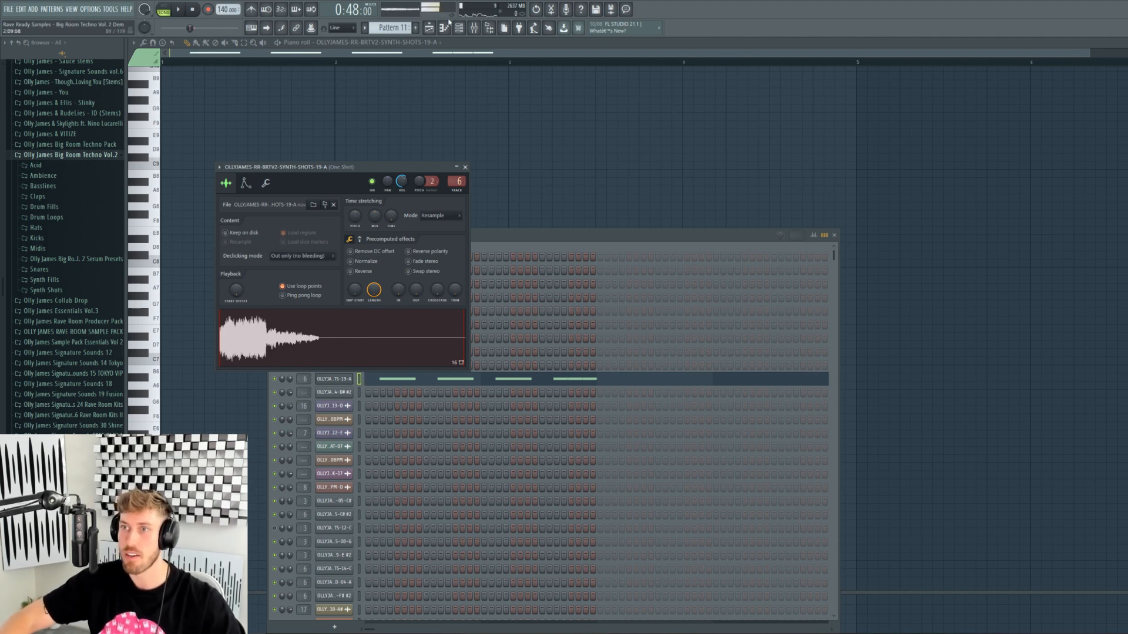
- Back in the Playlist, play the arrangement with Tracks 3 and 4 unmuted
left_click(430, 27)
key("space")
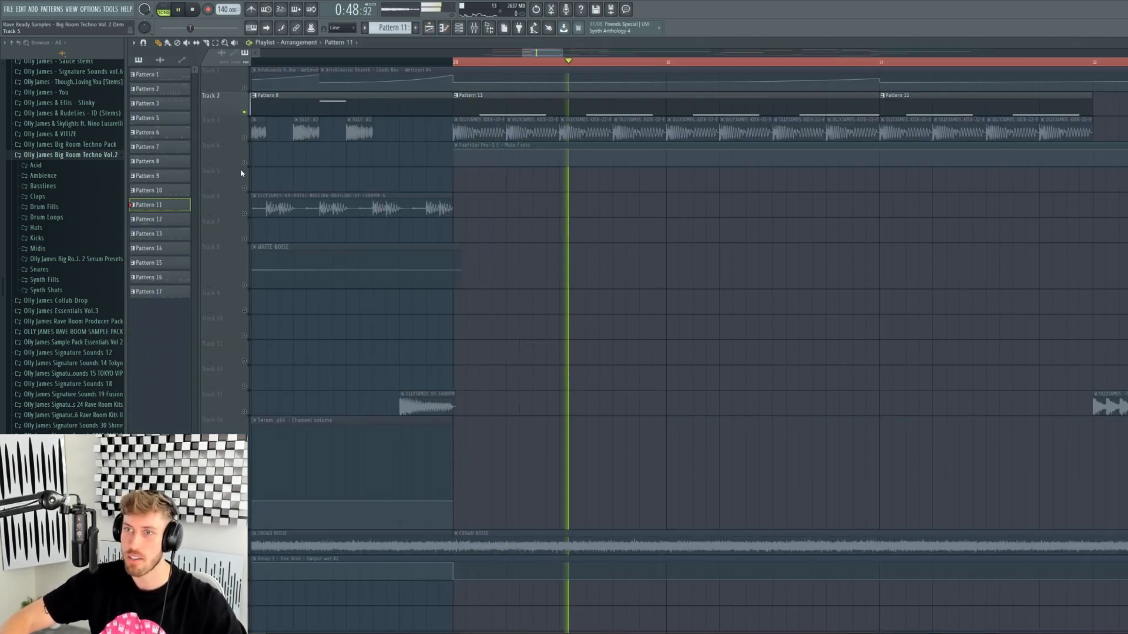
left_click(244, 137)
left_click(244, 163)
left_click_drag(561, 56, 788, 56)
key("space")
- Solo the Track 13 drum fill, view its sample settings, and play from bar 32
right_click(245, 413)
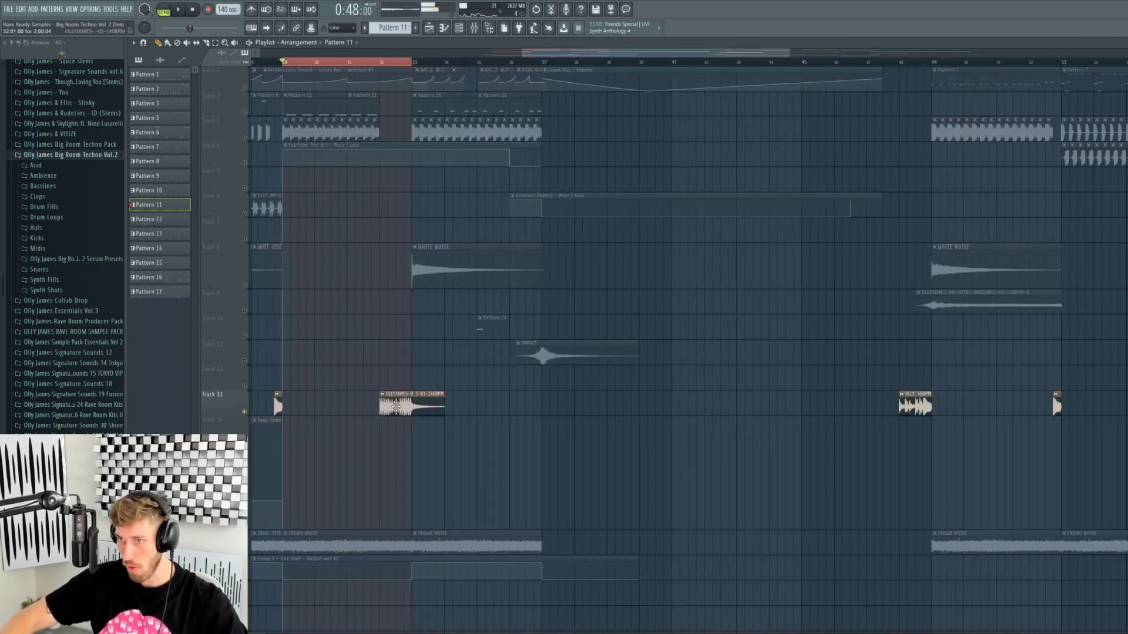
double_click(395, 405)
left_click_drag(380, 63, 382, 63)
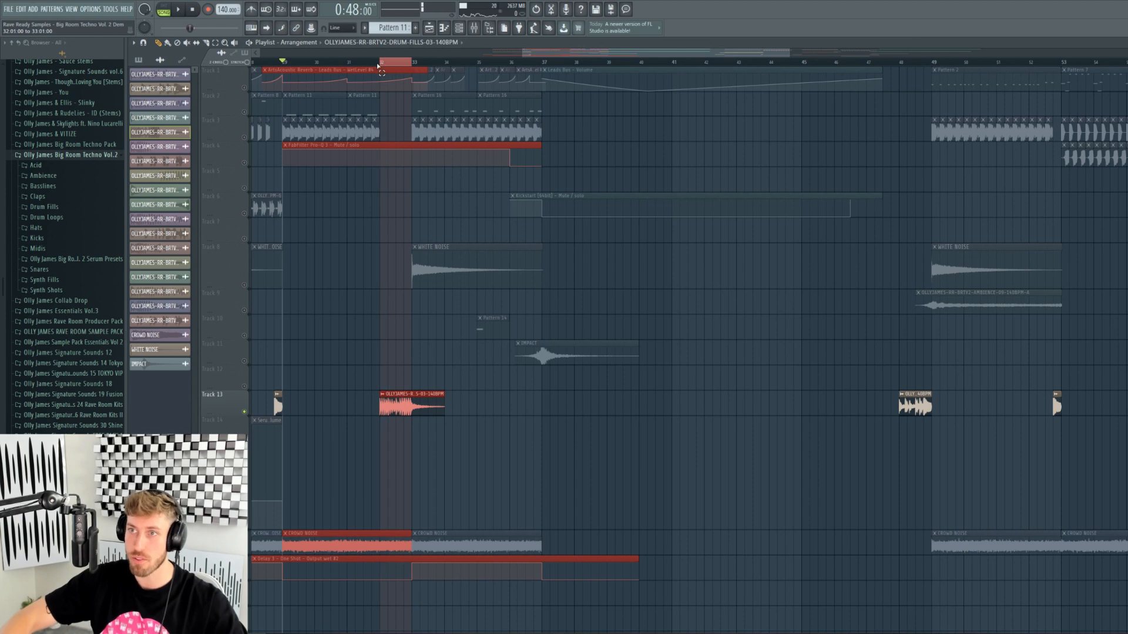
left_click(382, 64)
key("space")
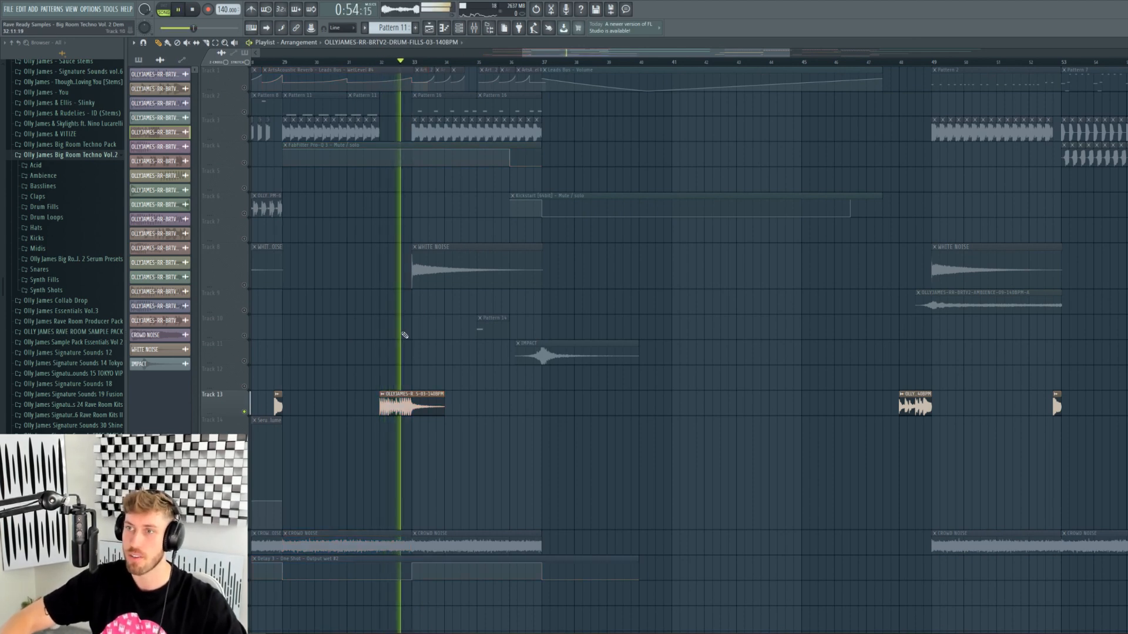
key("space")
- Bring all tracks back in and play the arrangement from bar 33
right_click(245, 112)
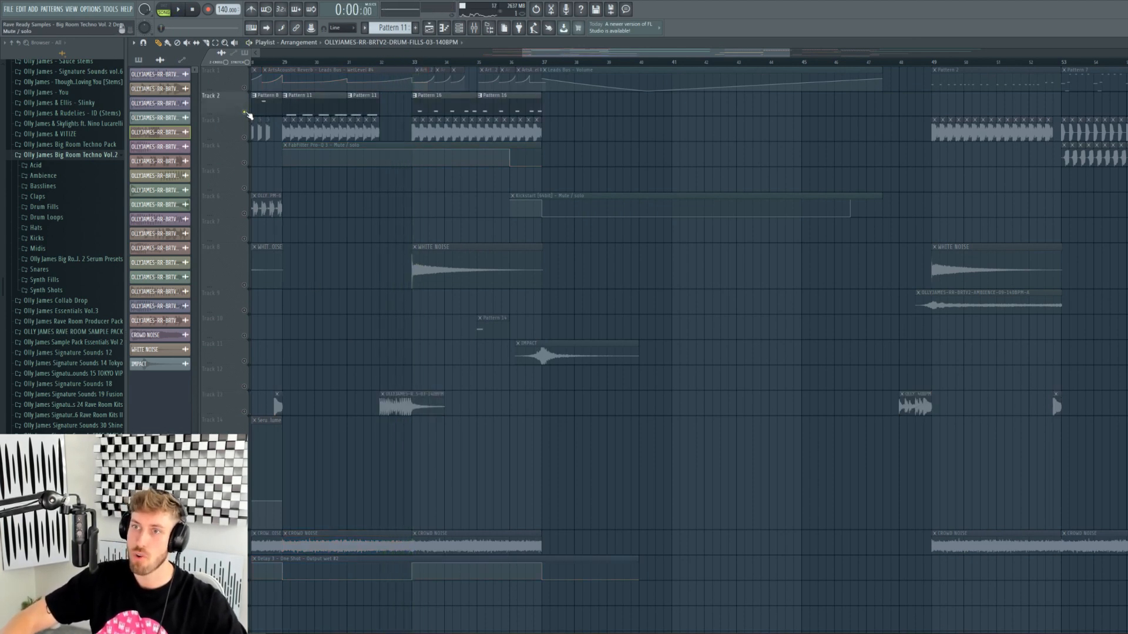
right_click(245, 112)
left_click(416, 62)
key("space")
scroll(454, 176, "down", 5)
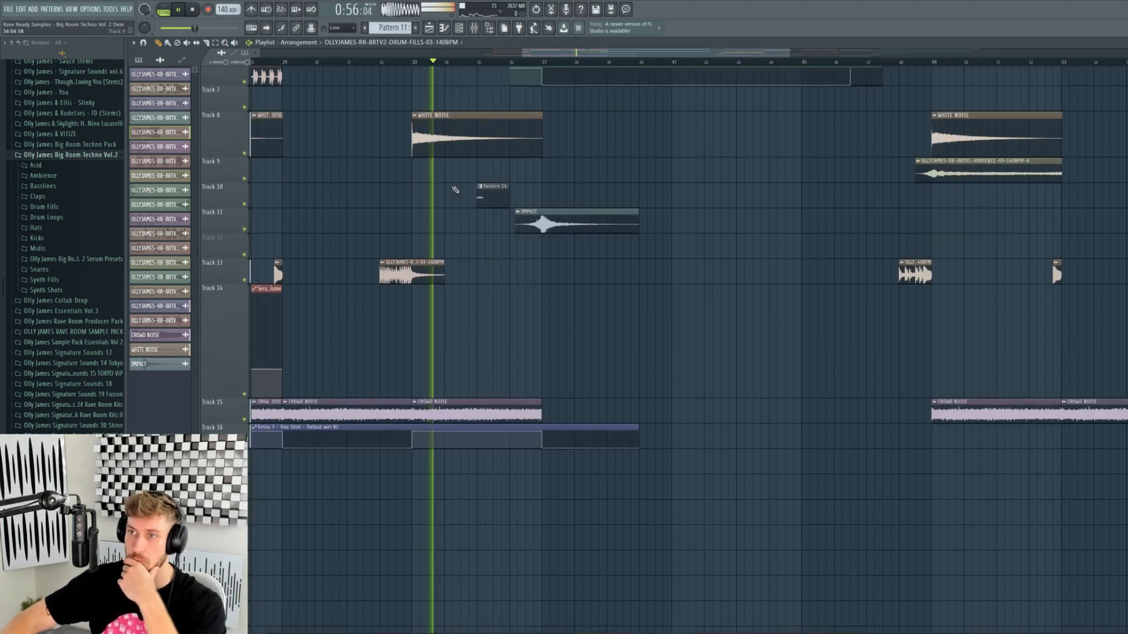
scroll(453, 188, "up", 5)
left_click_drag(523, 53, 560, 53)
left_click_drag(787, 53, 655, 53)
key("space")
- Select bars 33–37, solo Track 3, and open and preview the KICK-12-G kick sample
left_click_drag(351, 62, 710, 62)
left_click(841, 145)
right_click(841, 145)
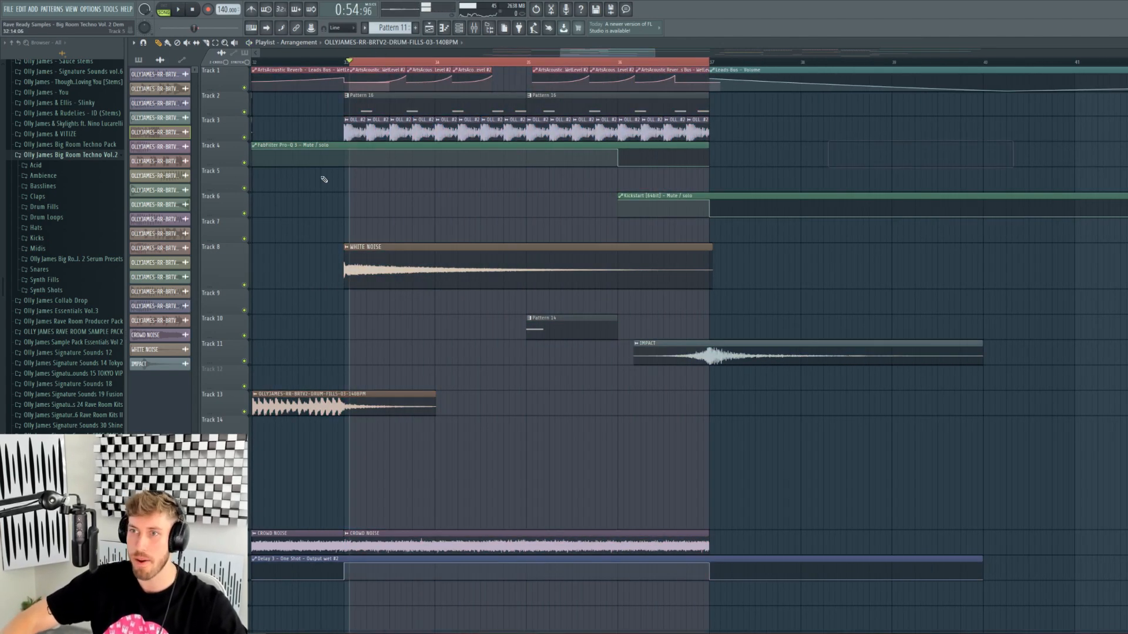
right_click(244, 137)
double_click(376, 131)
left_click(296, 274)
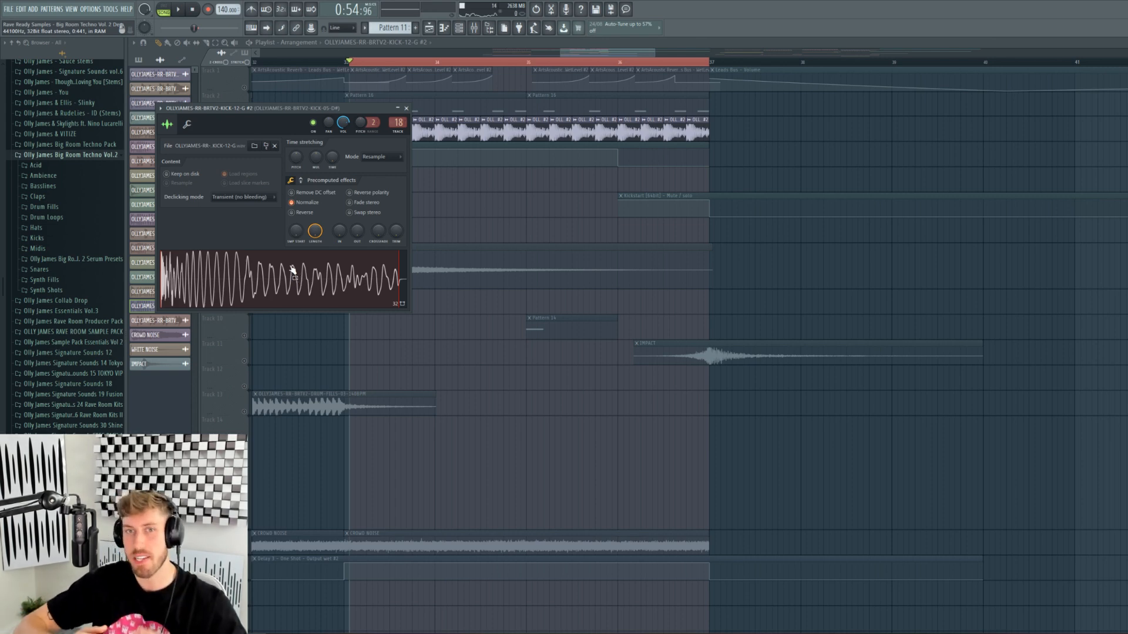
- Close the kick settings and play the arrangement with Tracks 1 and 2 unmuted
key("Escape")
left_click(245, 112)
key("space")
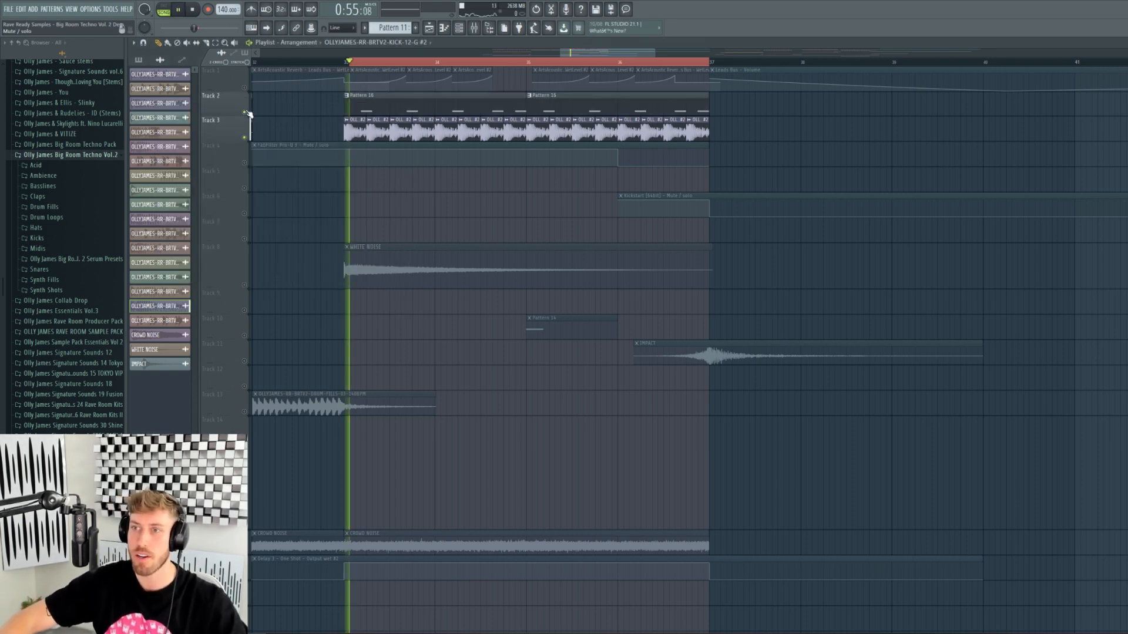
left_click(244, 87)
key("ctrl+a")
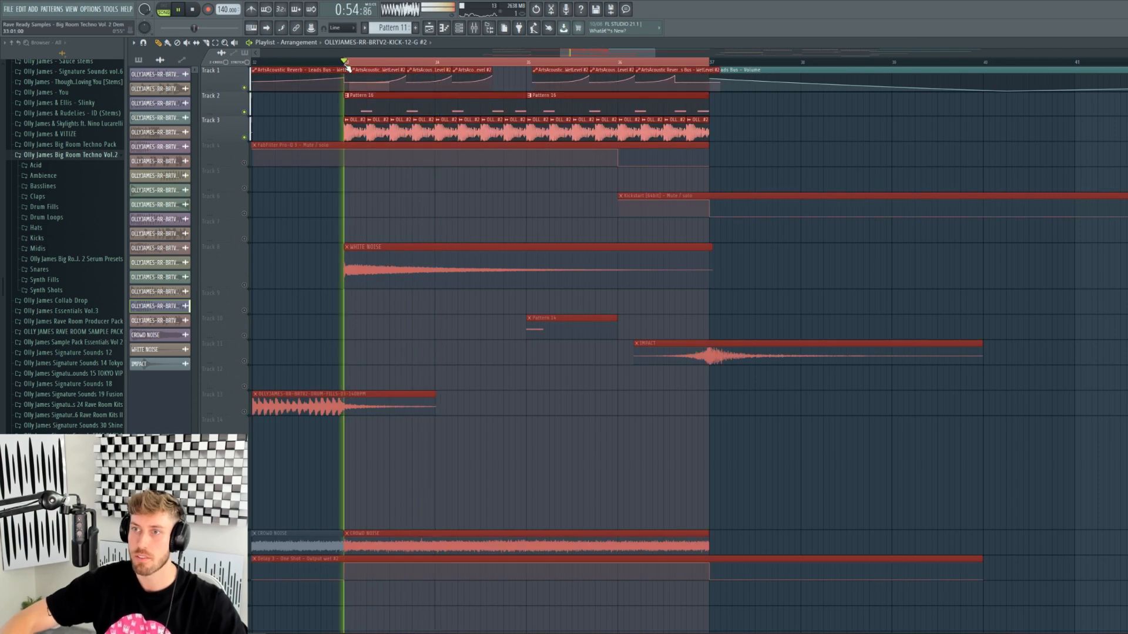
left_click_drag(571, 235, 558, 215)
right_click(558, 215)
key("space")
- Play from bar 35 with Track 10 soloed, then bring Tracks 3, 2 and 1 back in
right_click(245, 336)
left_click(529, 62)
key("space")
key("space")
left_click(245, 137)
left_click(245, 112)
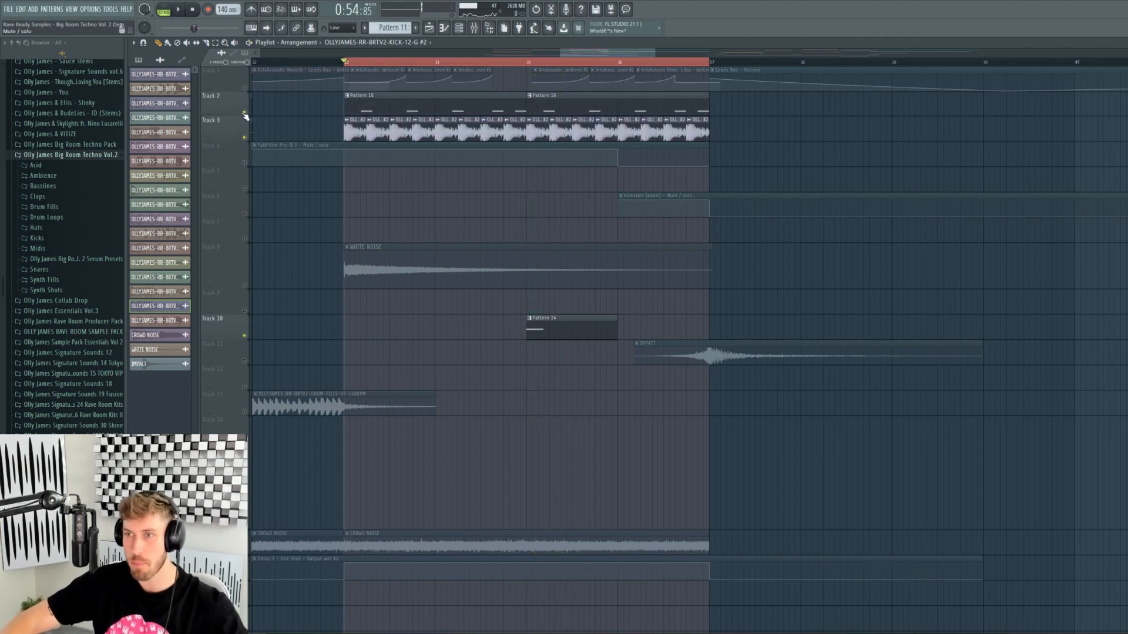
right_click(245, 112)
right_click(245, 113)
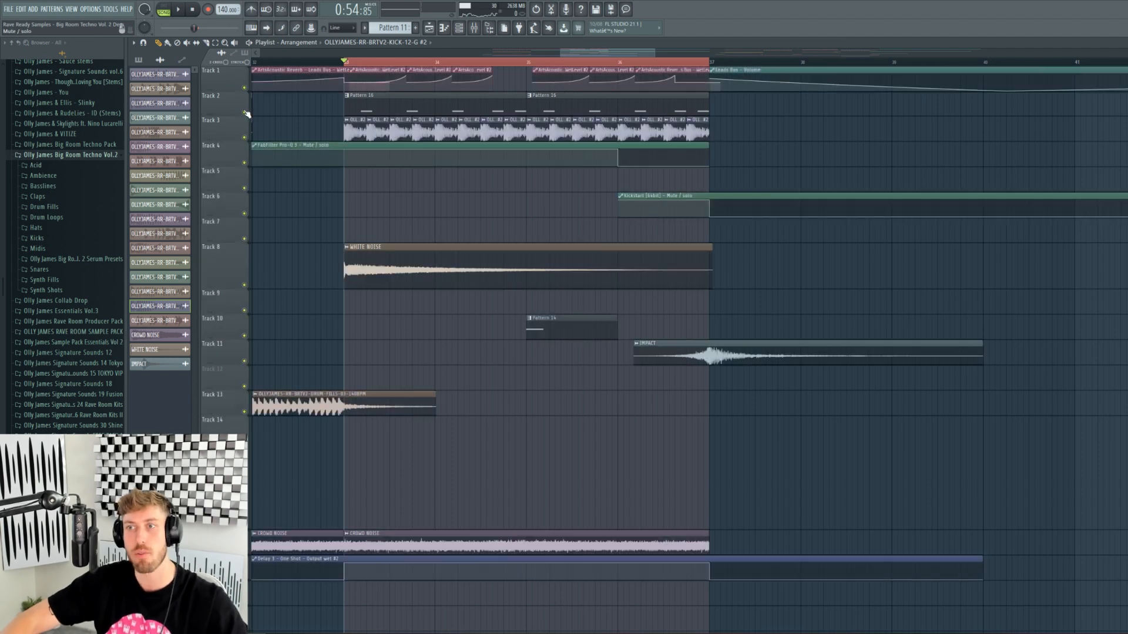
right_click(245, 87)
left_click(245, 112)
key("space")
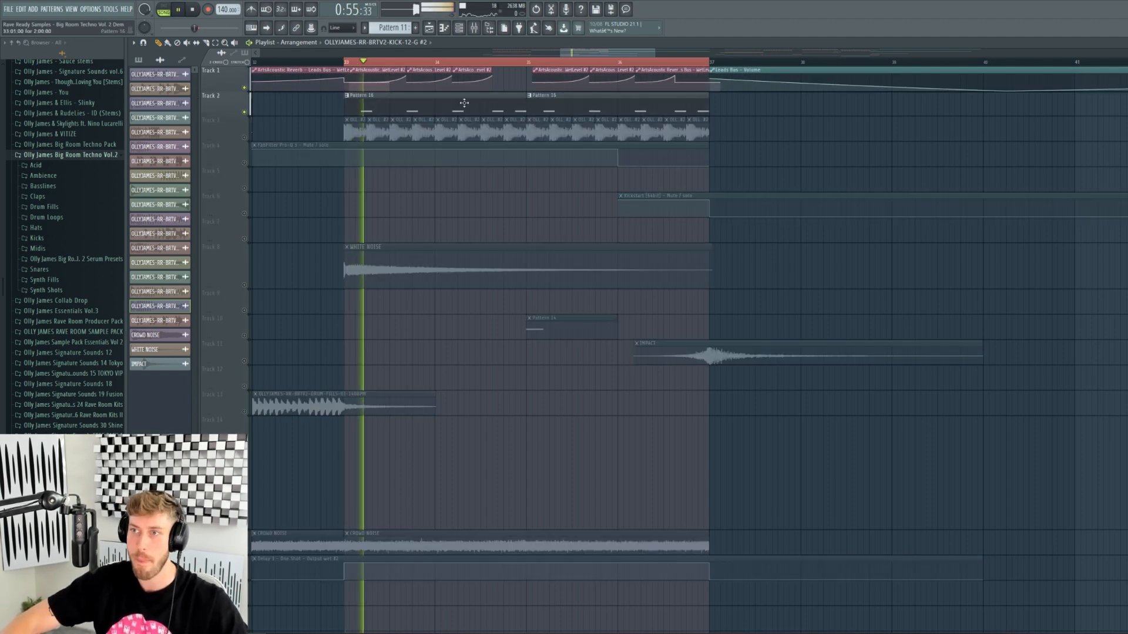
- Open Pattern 16 and the SYNTH-SHOTS-09-E synth shot channel's settings
double_click(463, 104)
left_click(459, 28)
left_click(334, 555)
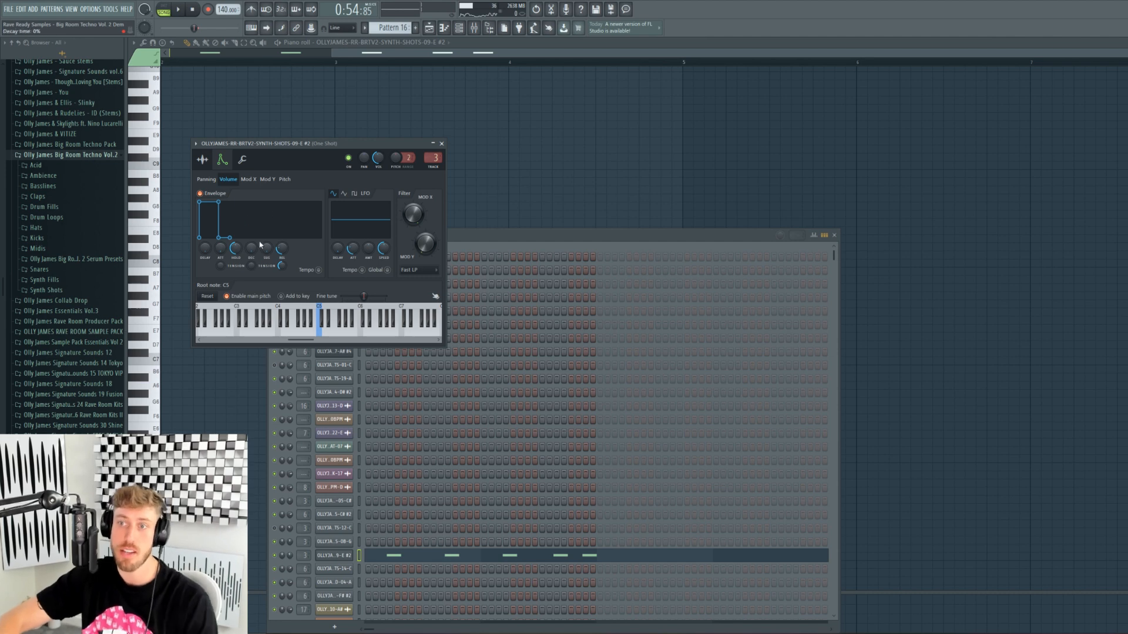
- Leave the synth shot settings and Pattern 16, return to the Playlist, and clear the time selection
left_click(215, 160)
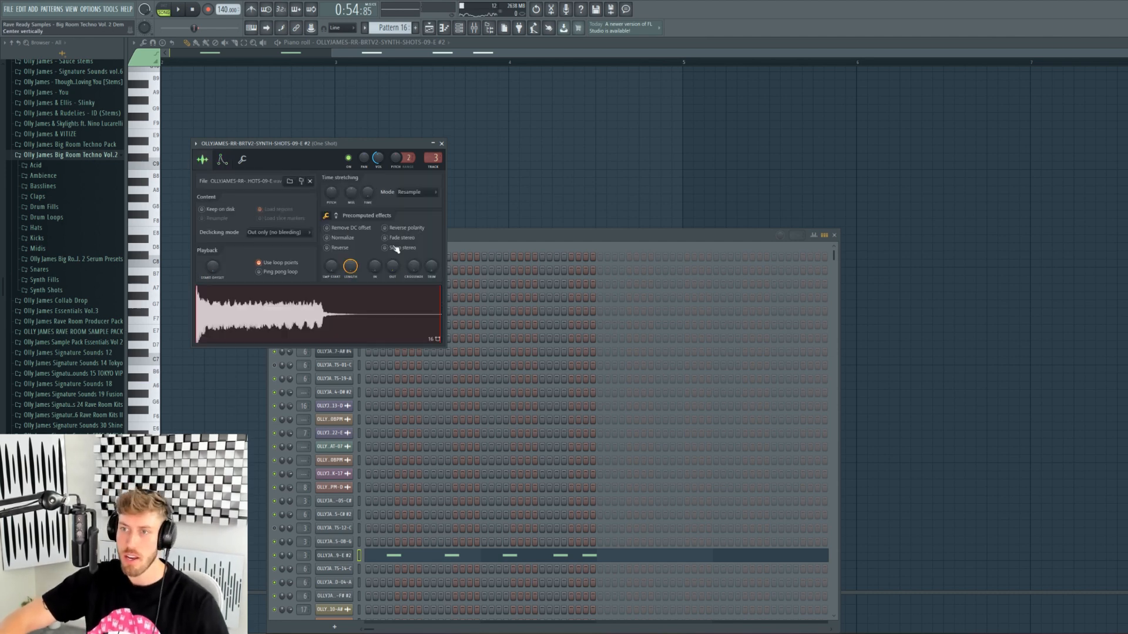
left_click(438, 28)
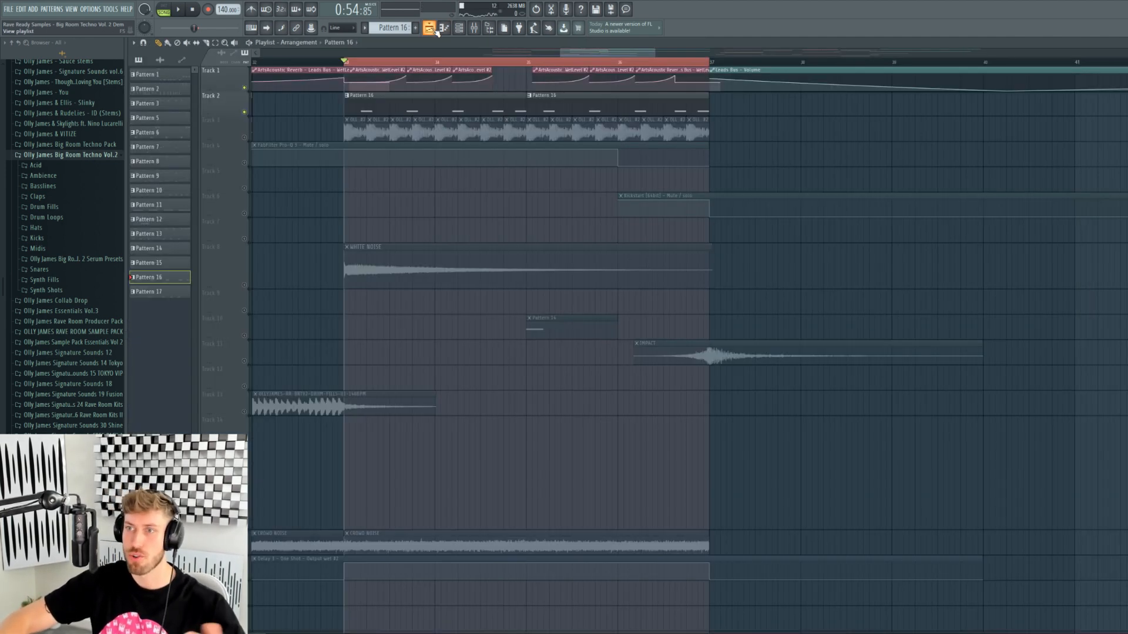
double_click(438, 95)
left_click_drag(437, 52, 350, 51)
left_click(434, 28)
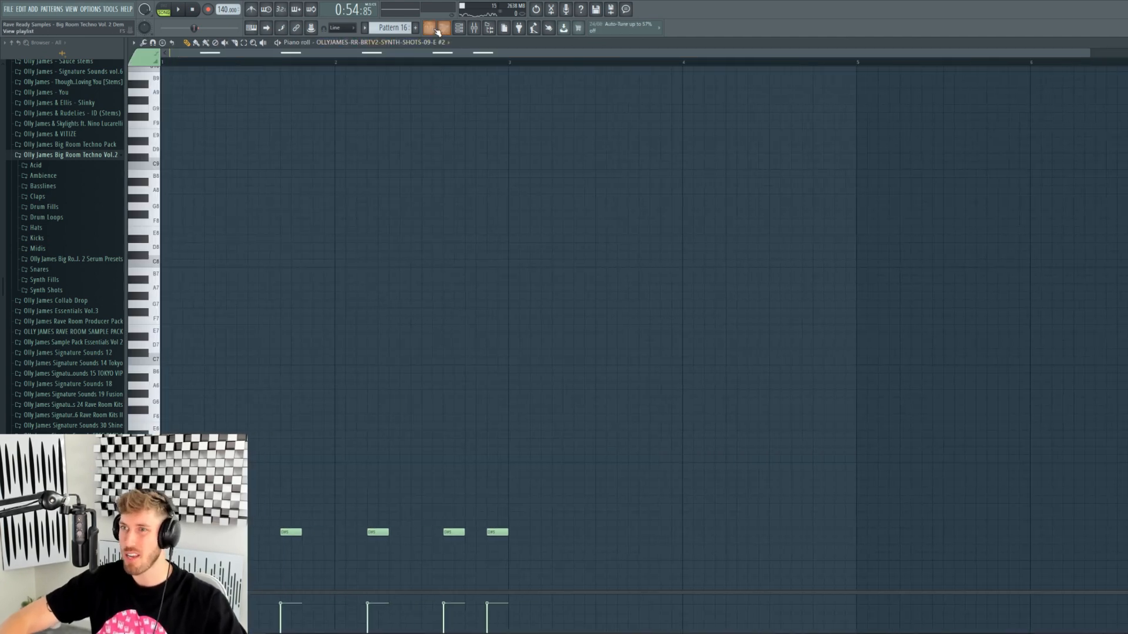
left_click_drag(447, 63, 1116, 52)
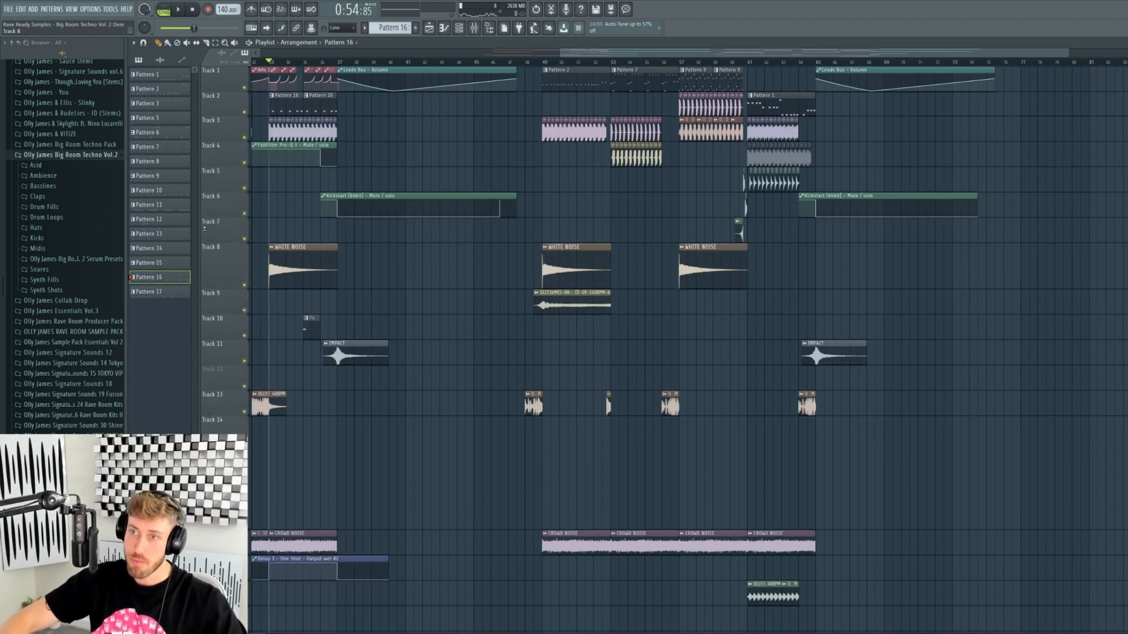
- Play the arrangement from just before bar 49 and stop
left_click(535, 63)
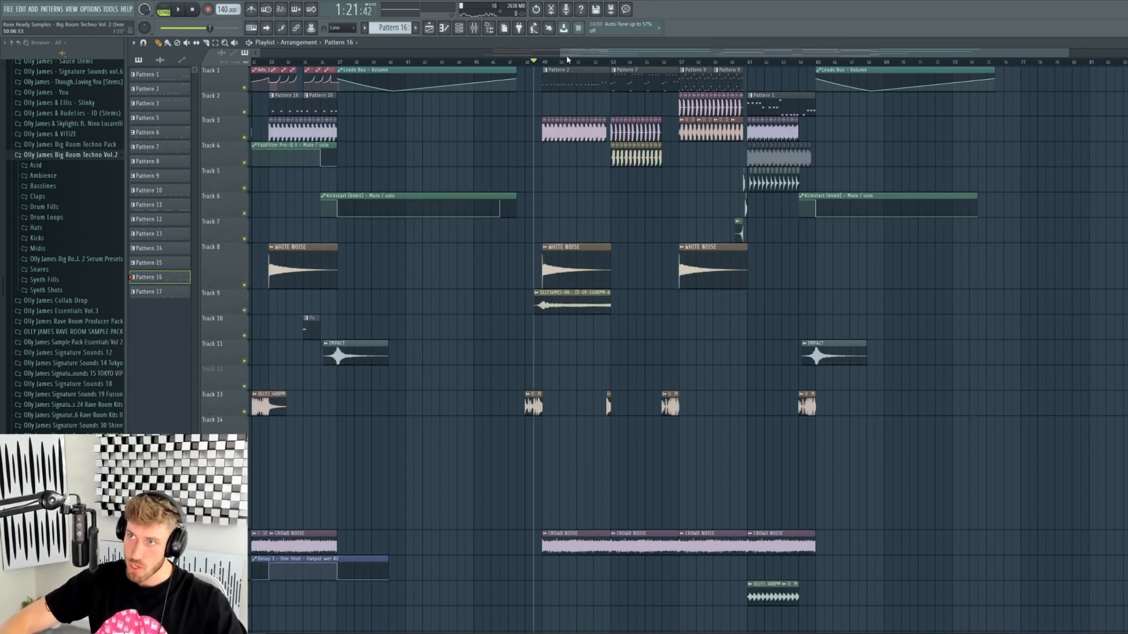
left_click_drag(561, 52, 695, 62)
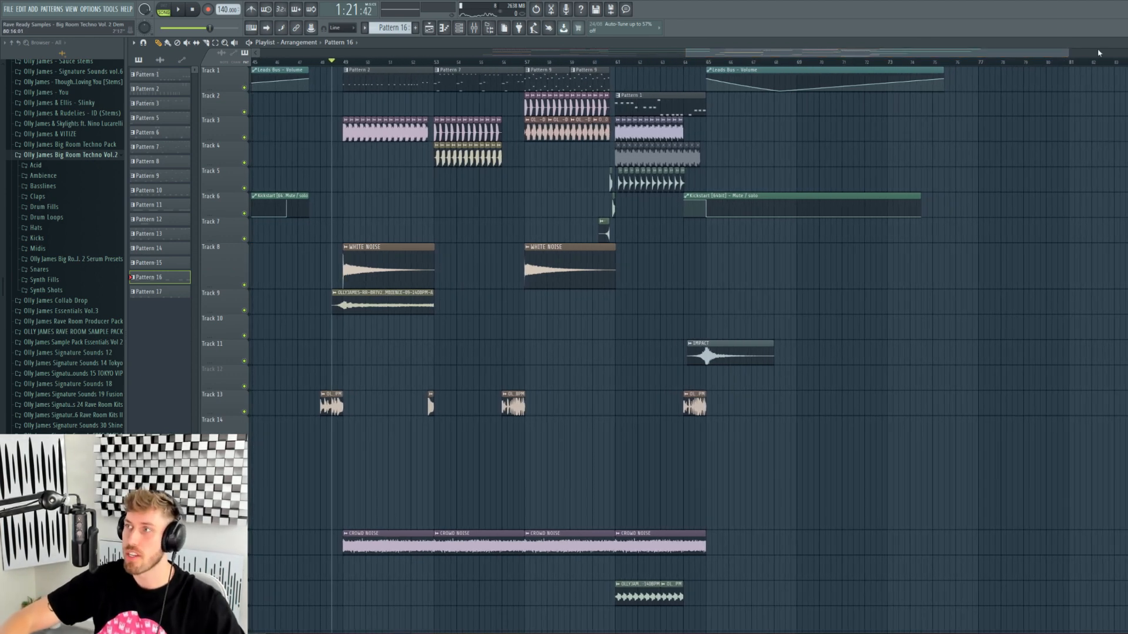
left_click_drag(1073, 53, 837, 54)
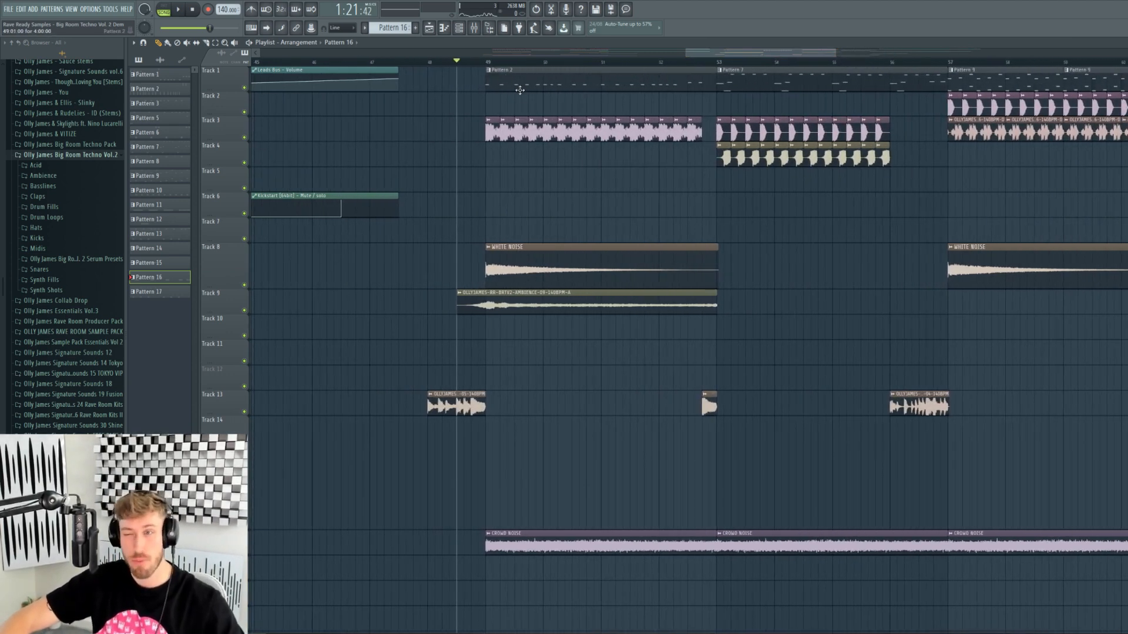
key("space")
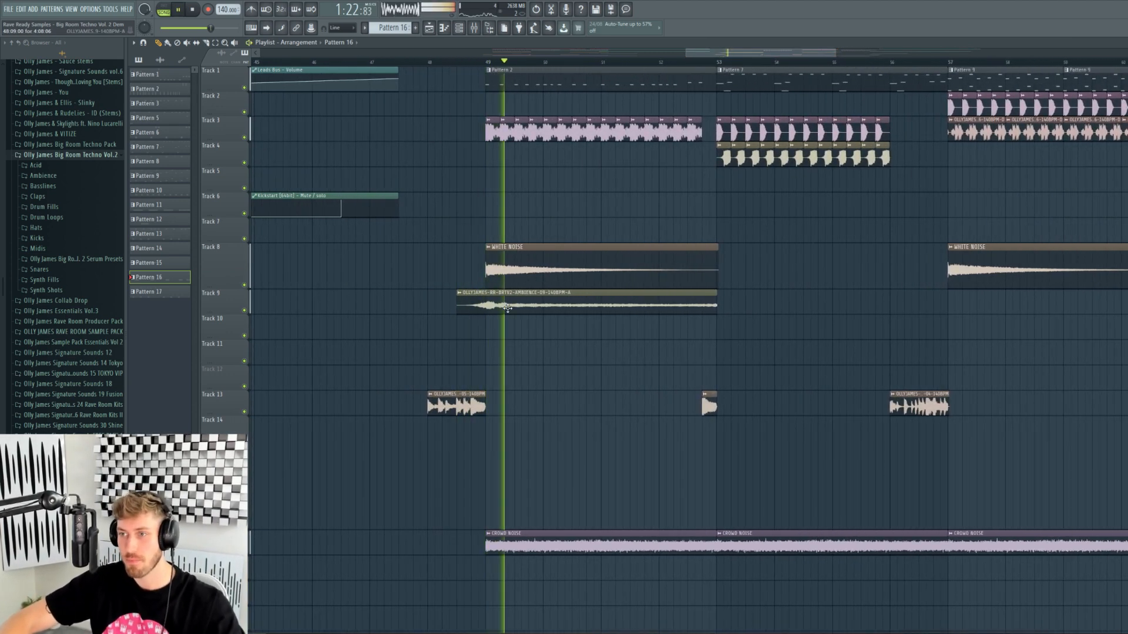
left_click_drag(686, 53, 713, 54)
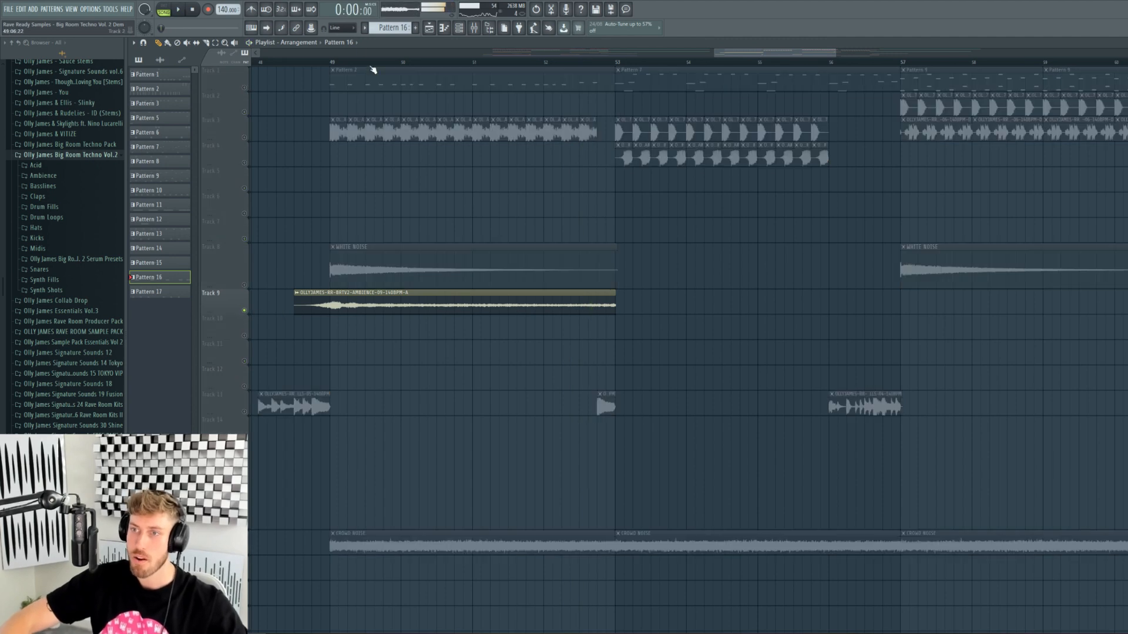
left_click(308, 64)
key("space")
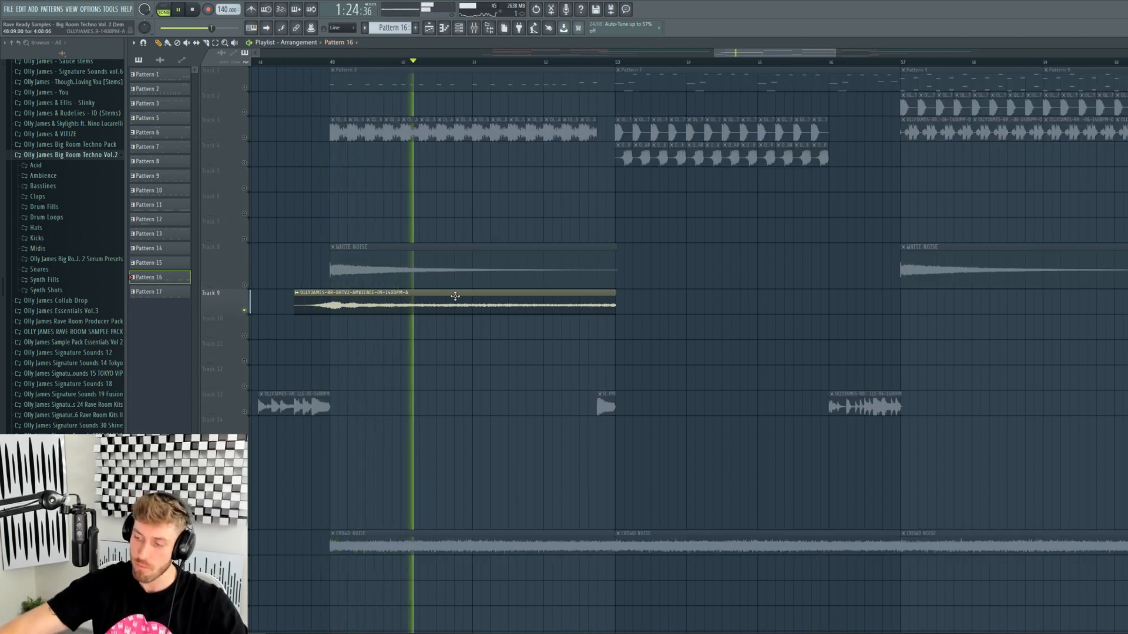
key("space")
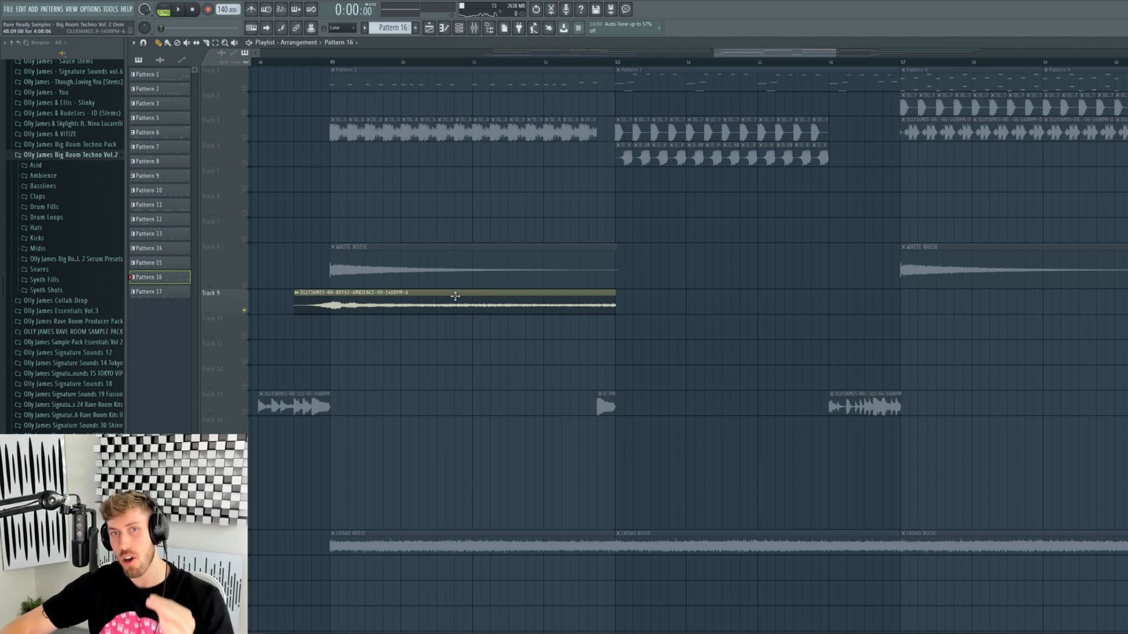
- Mute the Track 9 ambience, unmute Track 3's kick, and play from bar 49
left_click(243, 311)
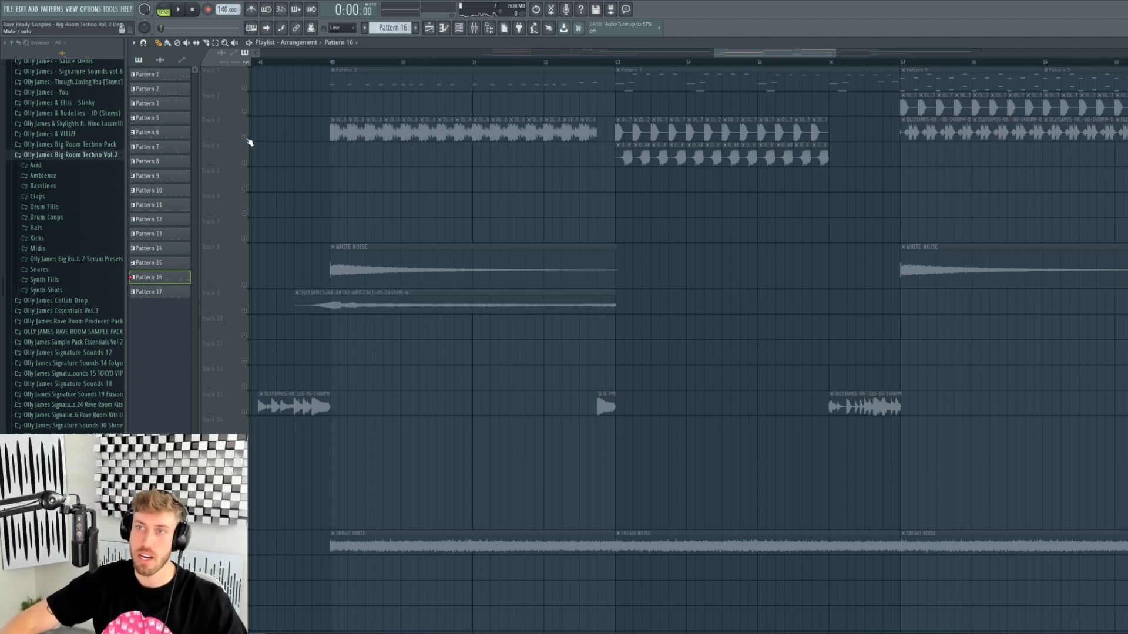
left_click(245, 138)
left_click(333, 62)
key("space")
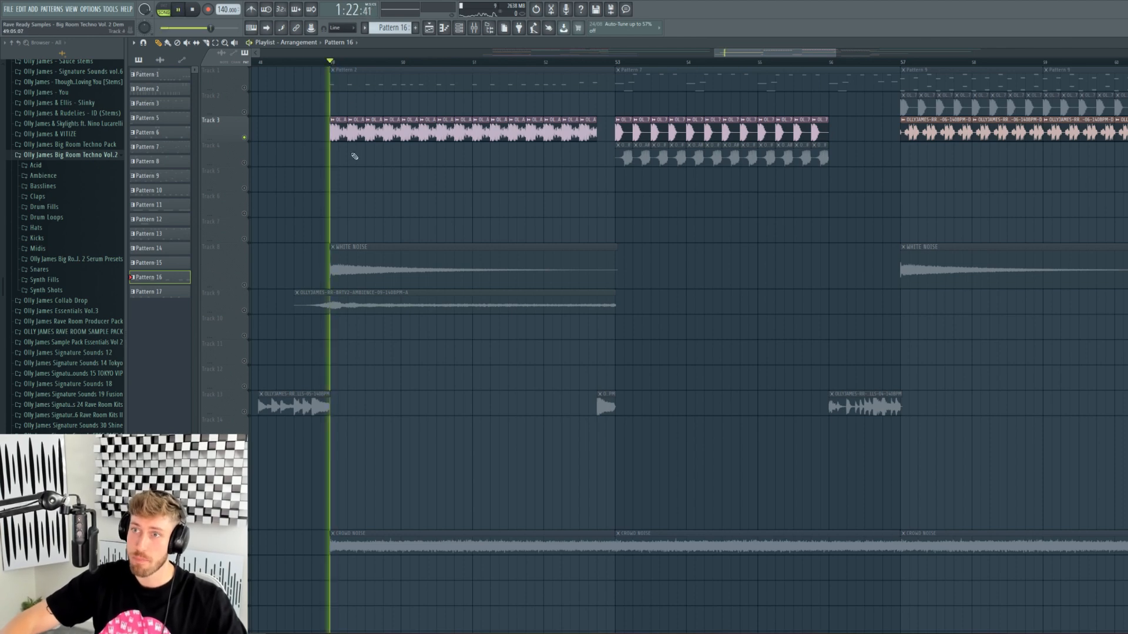
- Inspect the KICK-18-A kick sample's settings, then close them
double_click(353, 130)
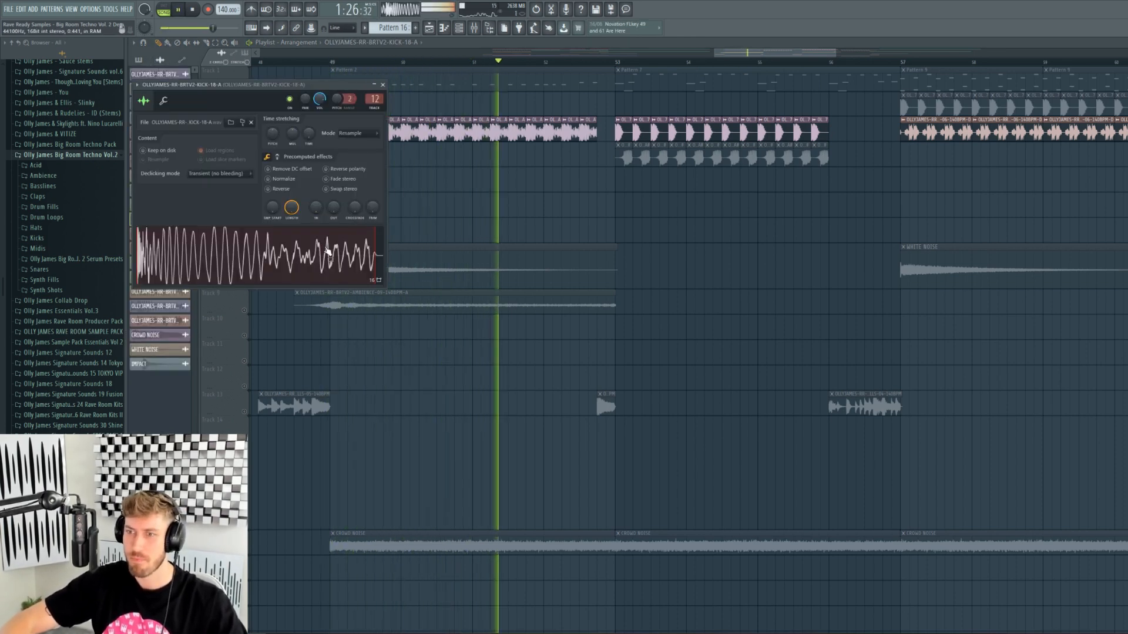
key("space")
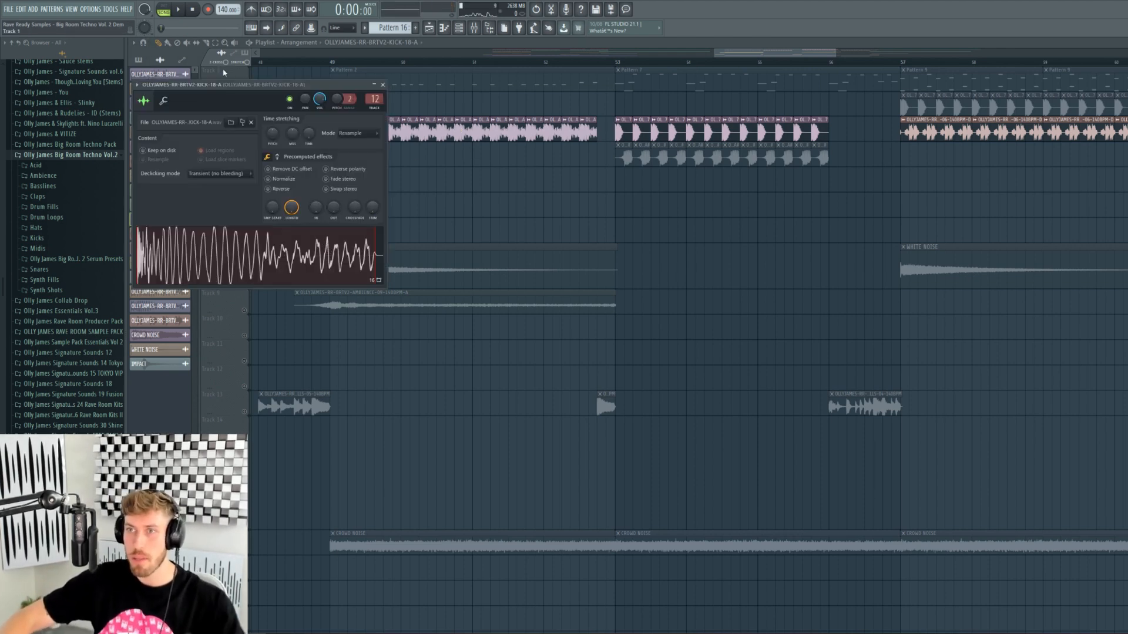
key("Escape")
- Unmute Track 1 and play the drop from bar 49
left_click(245, 88)
left_click(322, 63)
key("space")
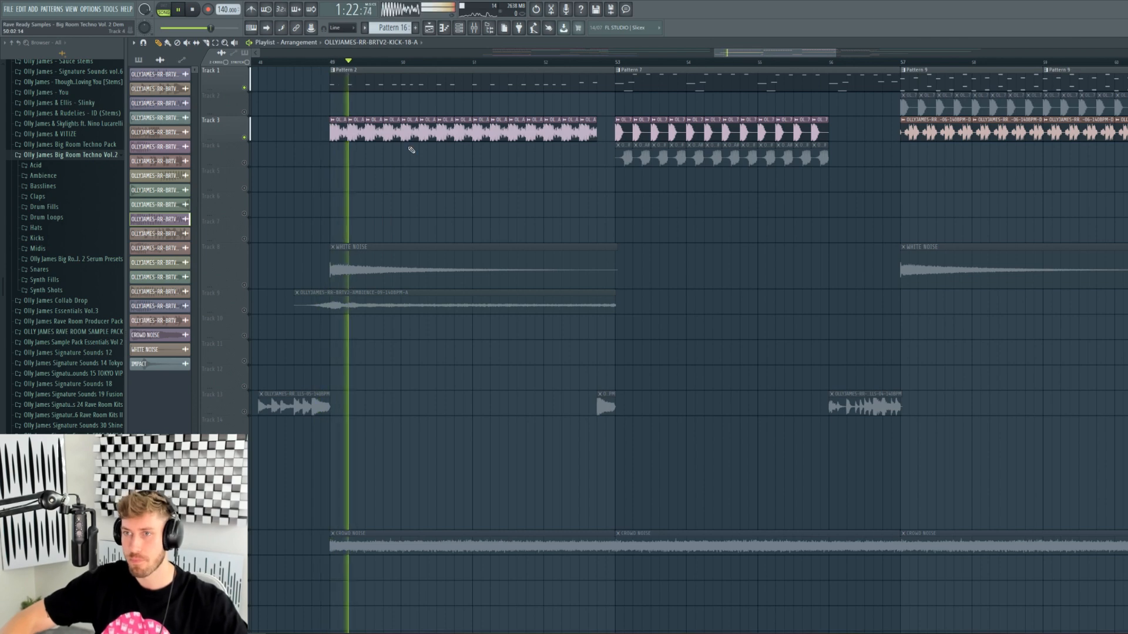
key("space")
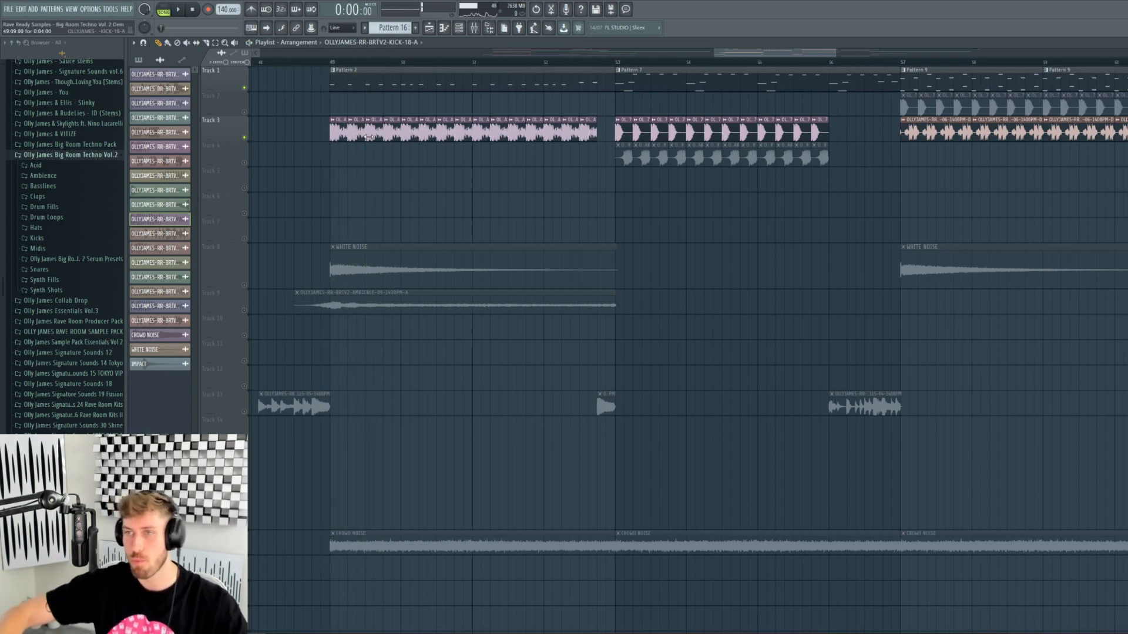
left_click(330, 62)
key("space")
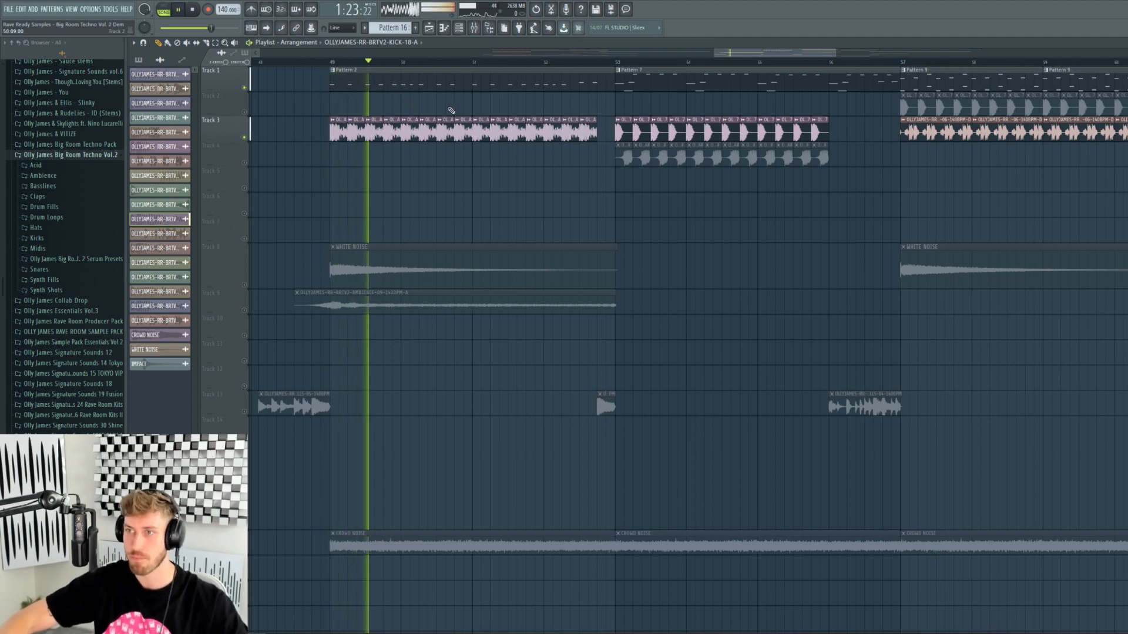
key("space")
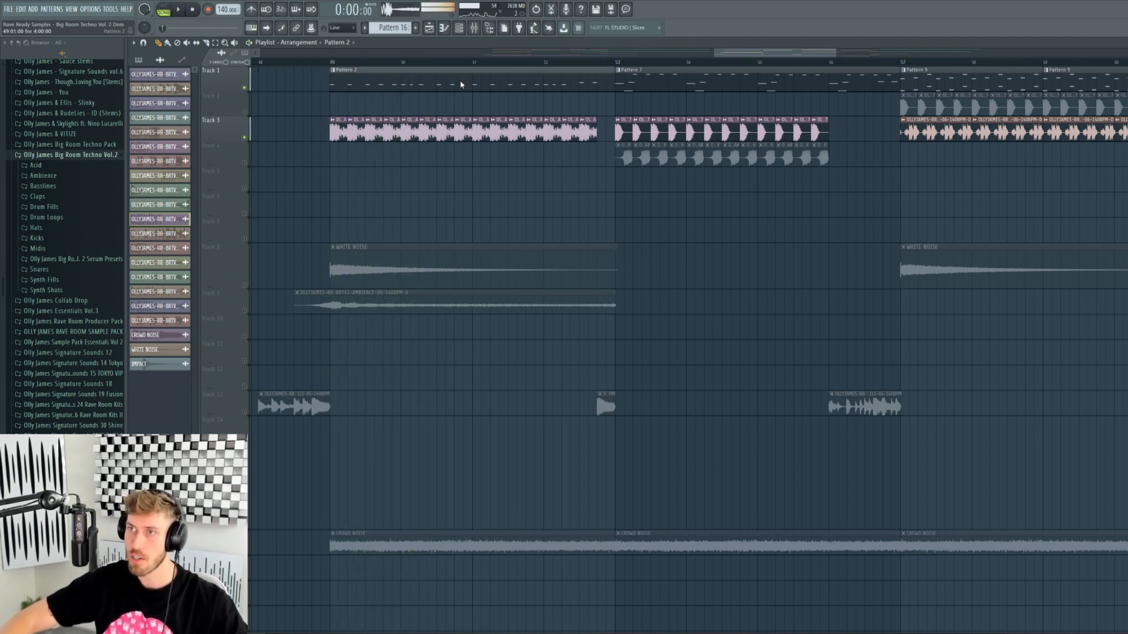
double_click(462, 86)
- Open the Future Of Rave Serum lead, undo a unison detune tweak, and play Pattern 2
left_click(461, 28)
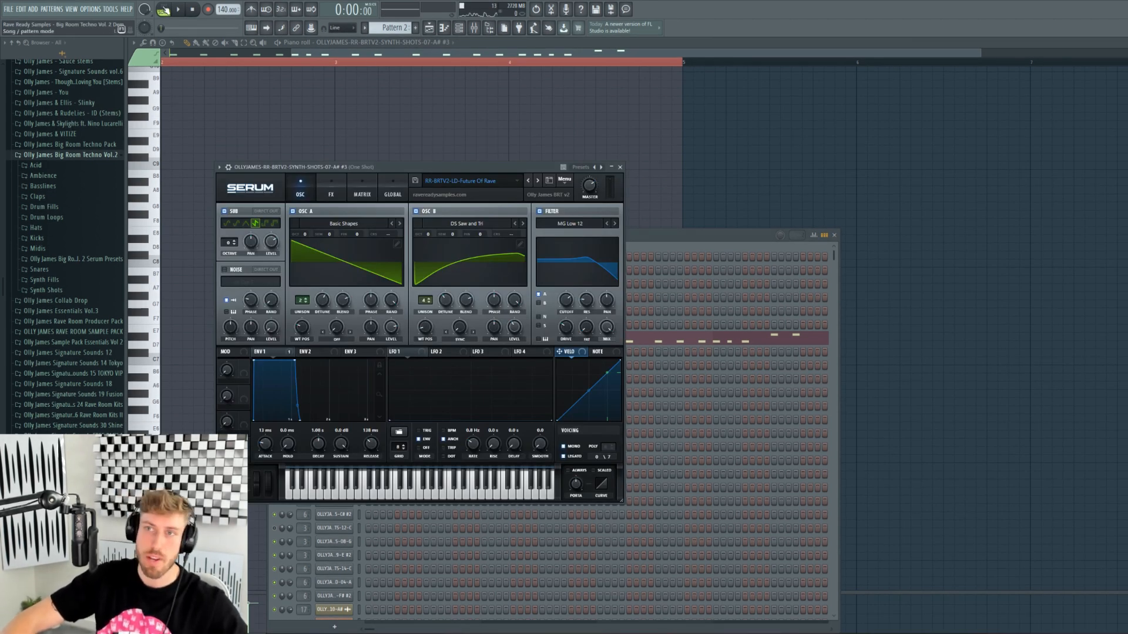
left_click_drag(323, 300, 317, 252)
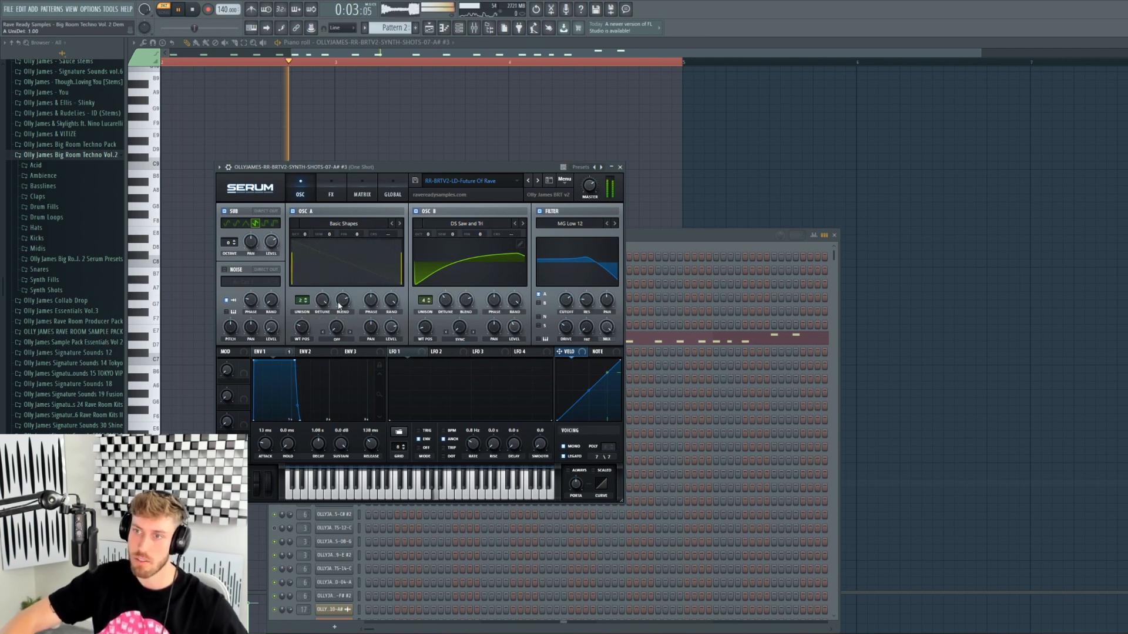
key("ctrl+z")
key("space")
left_click(473, 29)
key("space")
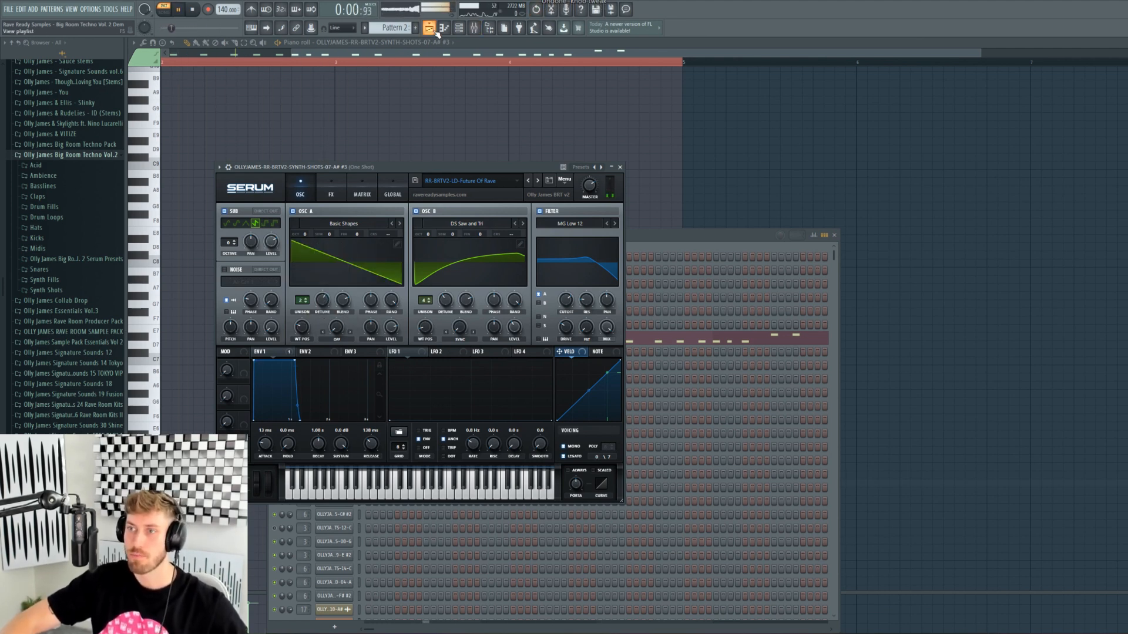
left_click(433, 54)
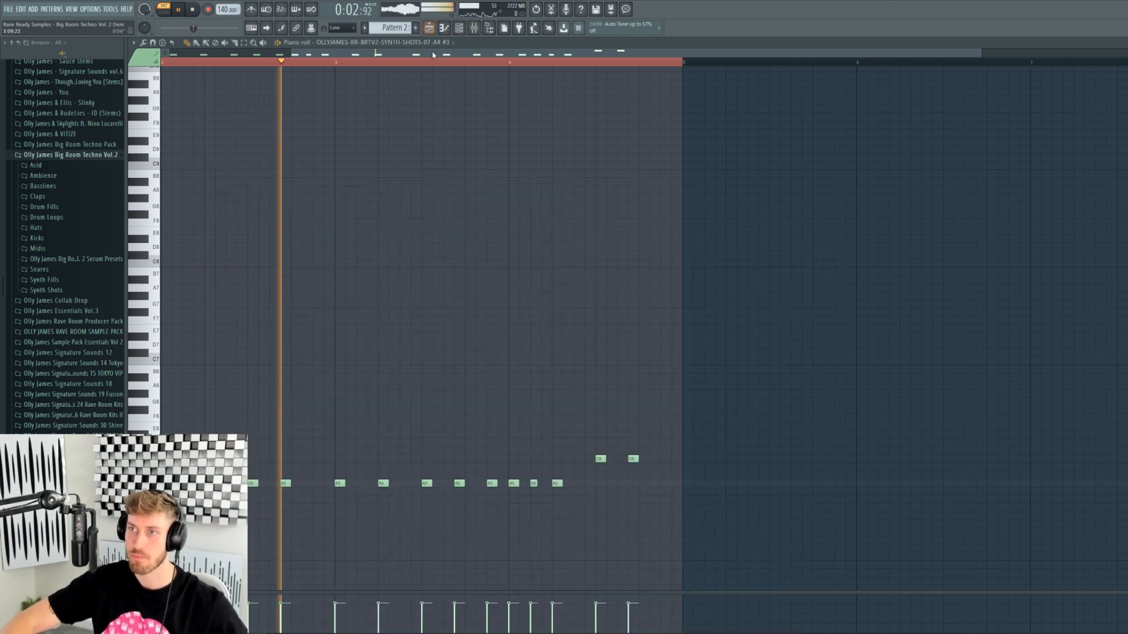
- Transpose the melody up two octaves, then down one, and return to the Playlist
key("ctrl+Up")
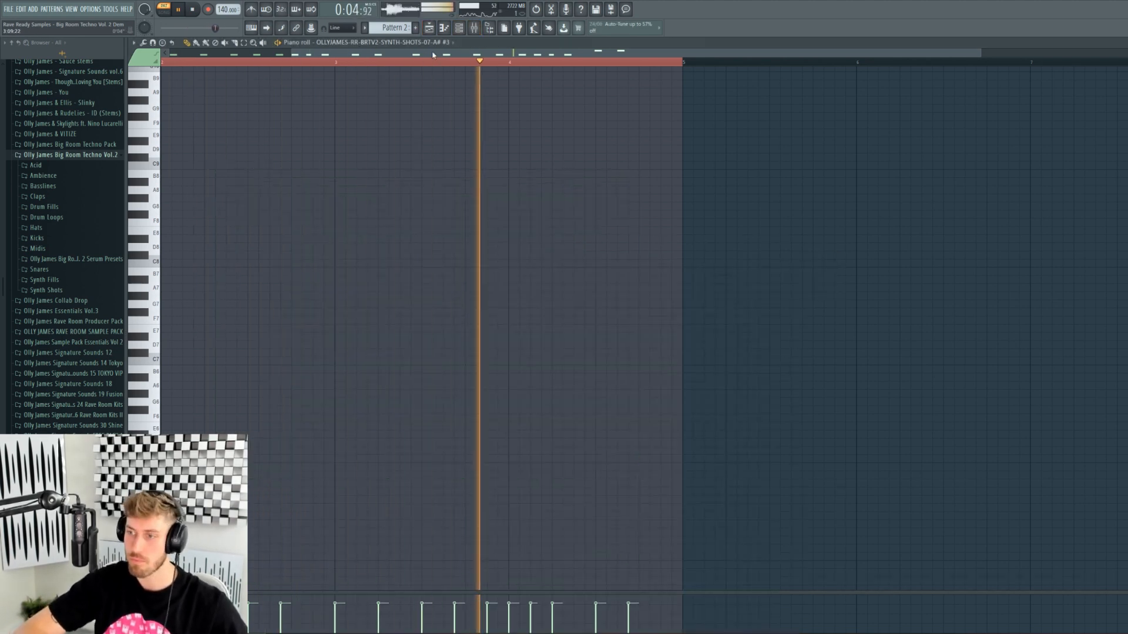
key("ctrl+Up")
key("ctrl+Up")
key("ctrl+Down")
key("ctrl+Down")
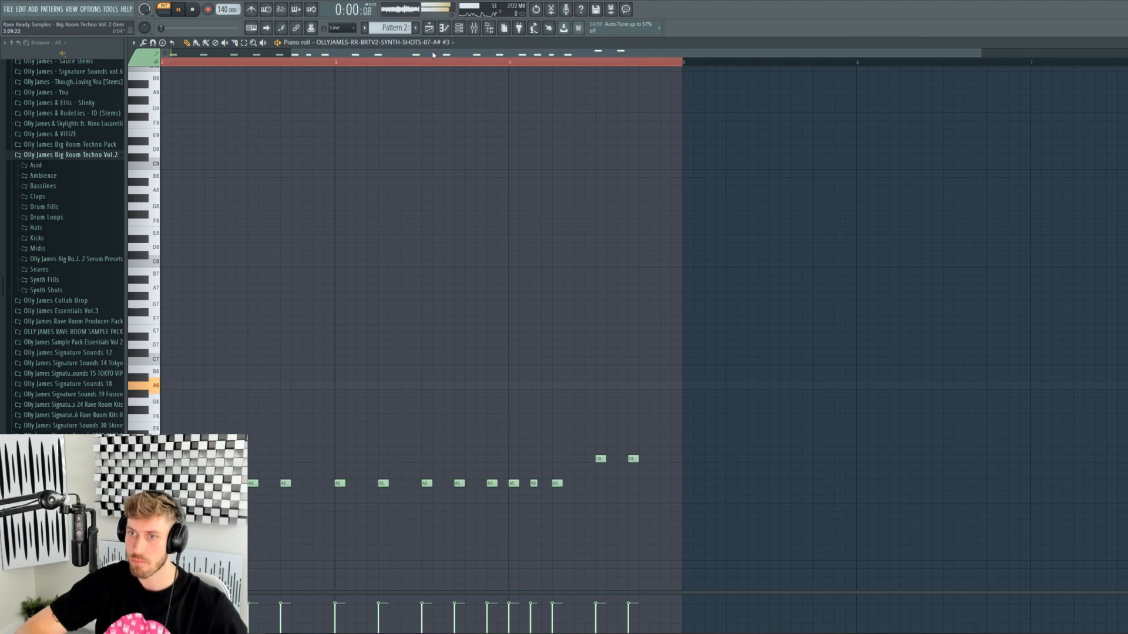
key("space")
key("F5")
- Start playback of the arrangement from bar 53
left_click_drag(840, 55, 898, 56)
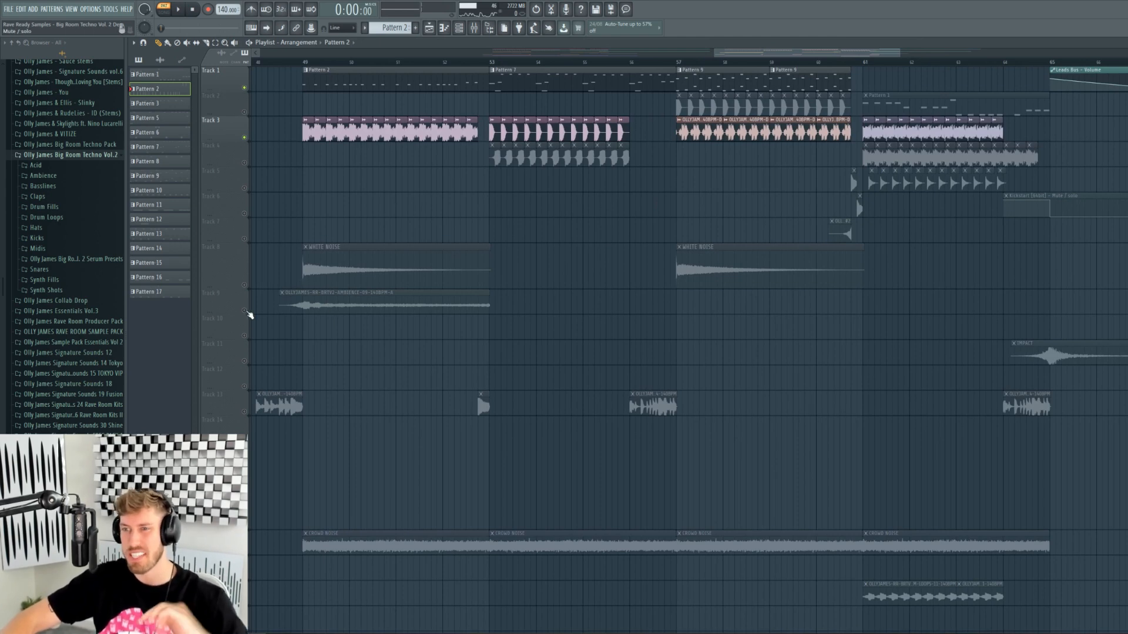
left_click(363, 293)
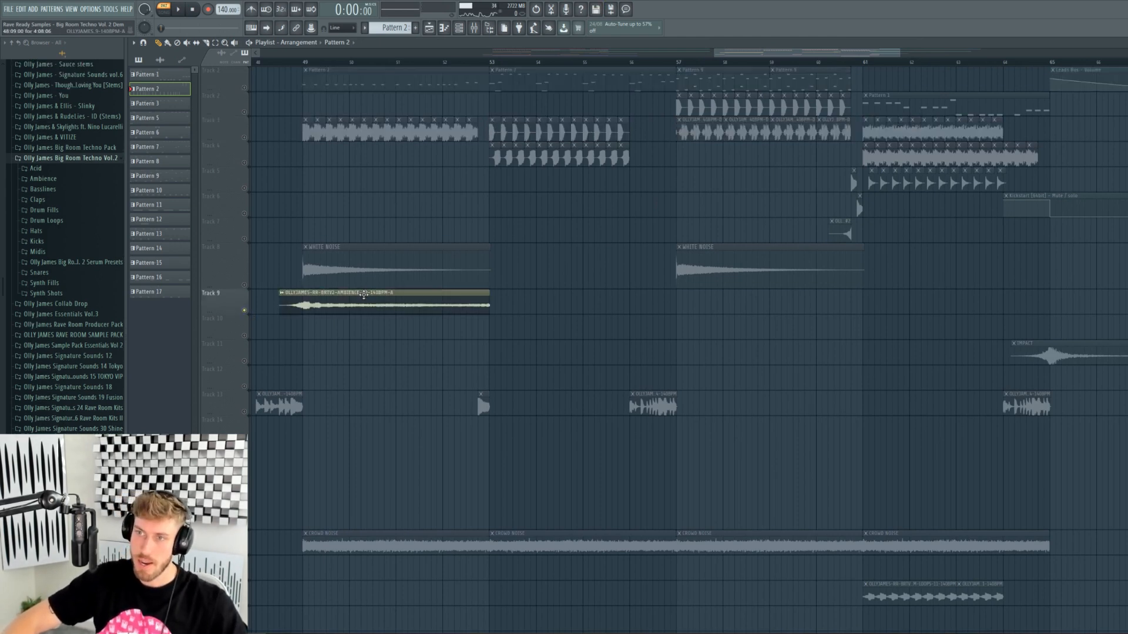
left_click(490, 62)
key("ctrl+a")
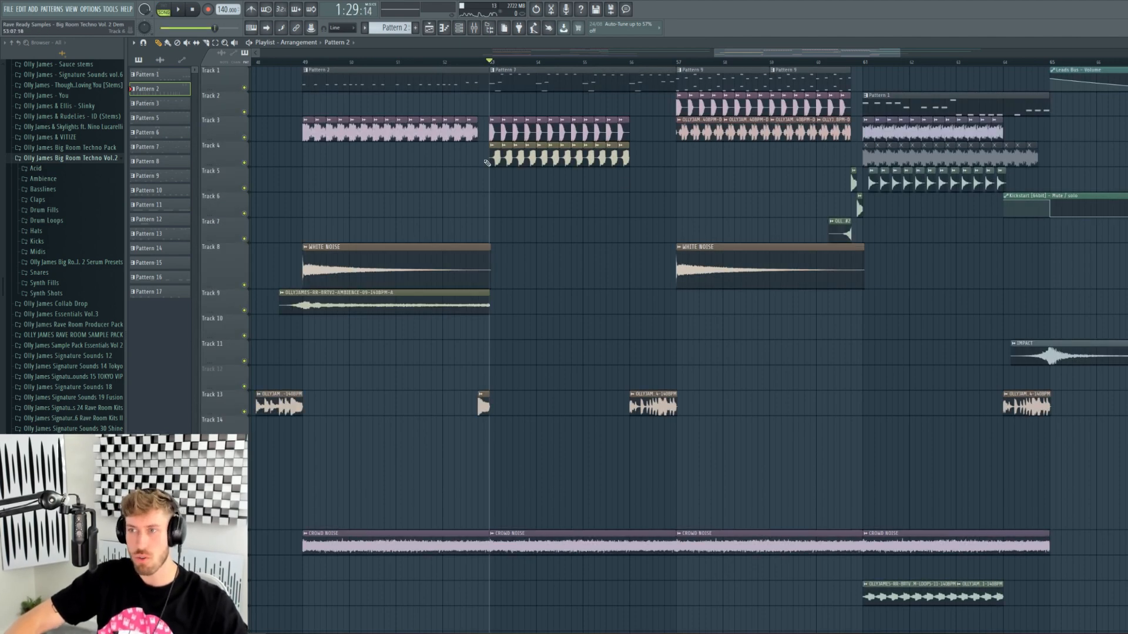
left_click(482, 65)
key("space")
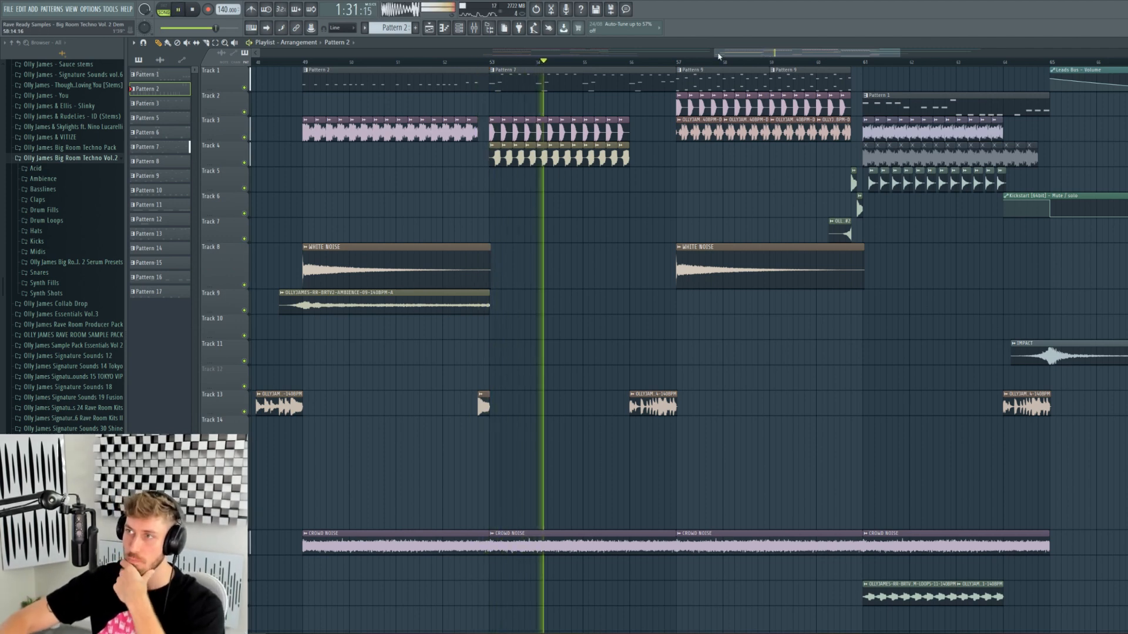
- Mark bars 53–57 as the playback range and open the KICK-17 kick sample's settings
left_click_drag(714, 52, 758, 51)
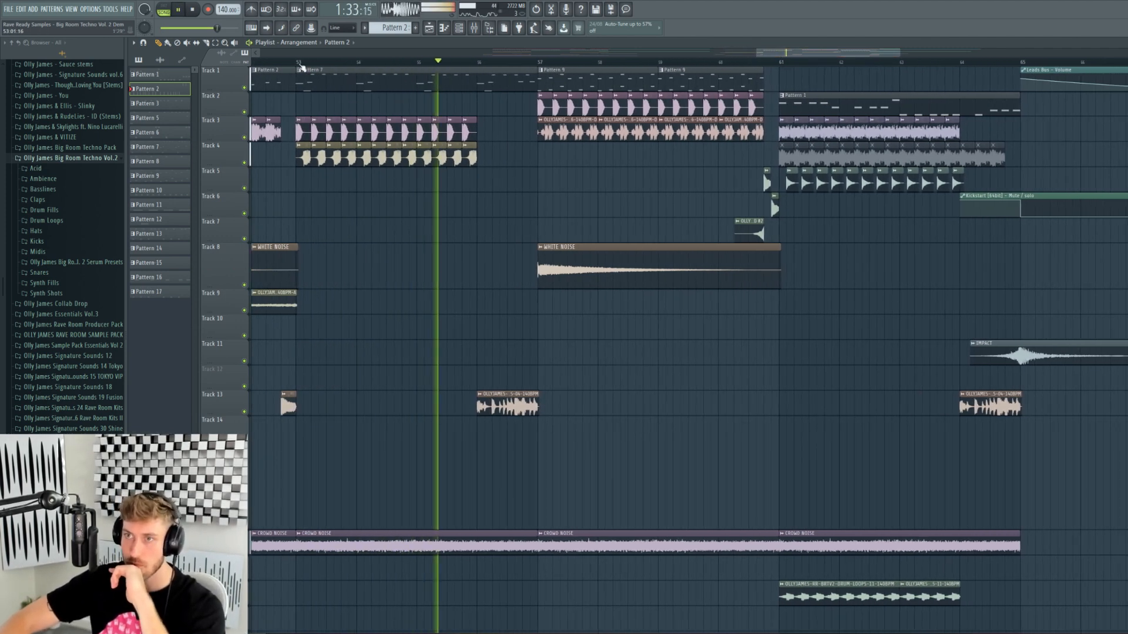
left_click_drag(300, 64, 539, 65)
key("space")
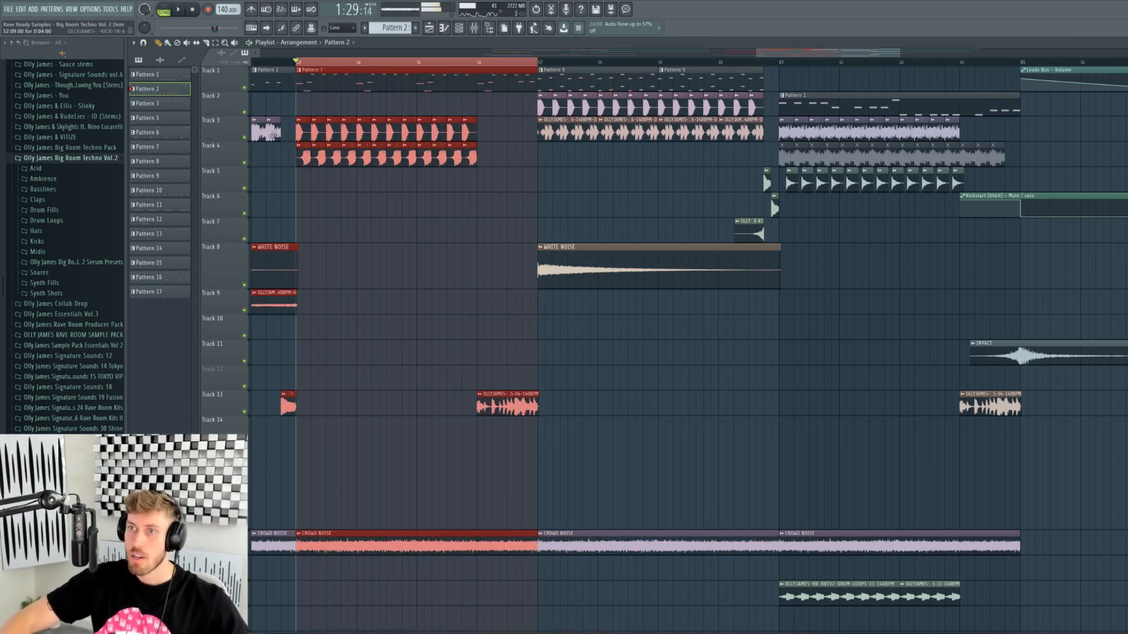
double_click(253, 137)
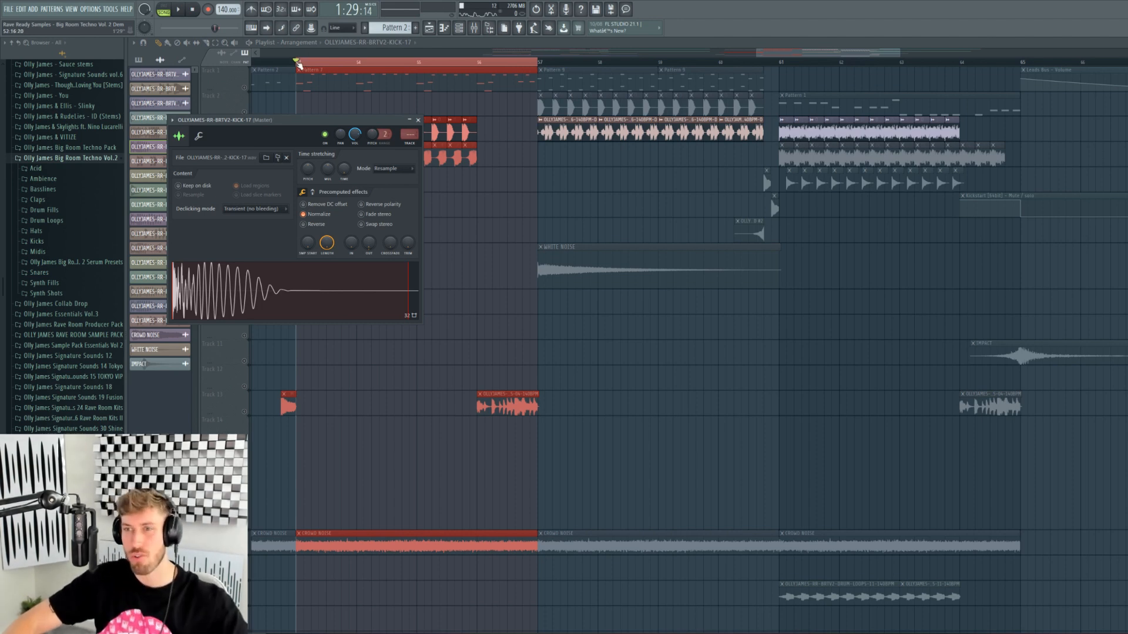
- Solo the Track 4 reverse bassline and open its sample settings while playing from bar 53
left_click(298, 63)
key("space")
key("space")
right_click(246, 164)
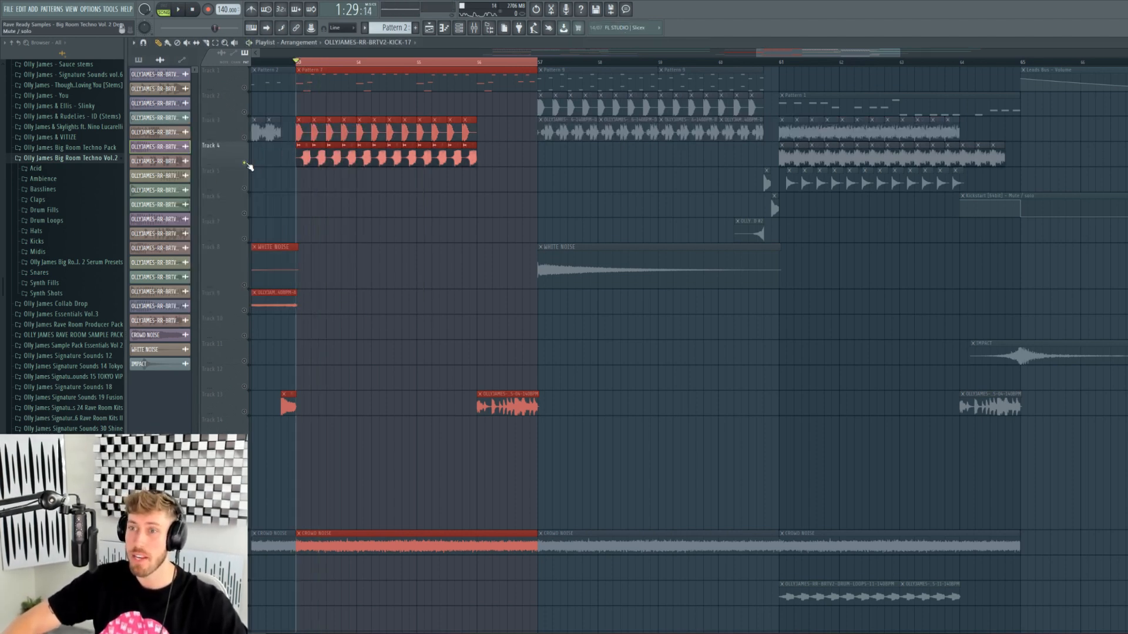
double_click(308, 158)
- Audition the reverse bassline with Track 3's kick unmuted, then solo Track 1
key("space")
left_click_drag(900, 53, 795, 53)
left_click(380, 100)
key("space")
left_click(244, 138)
key("space")
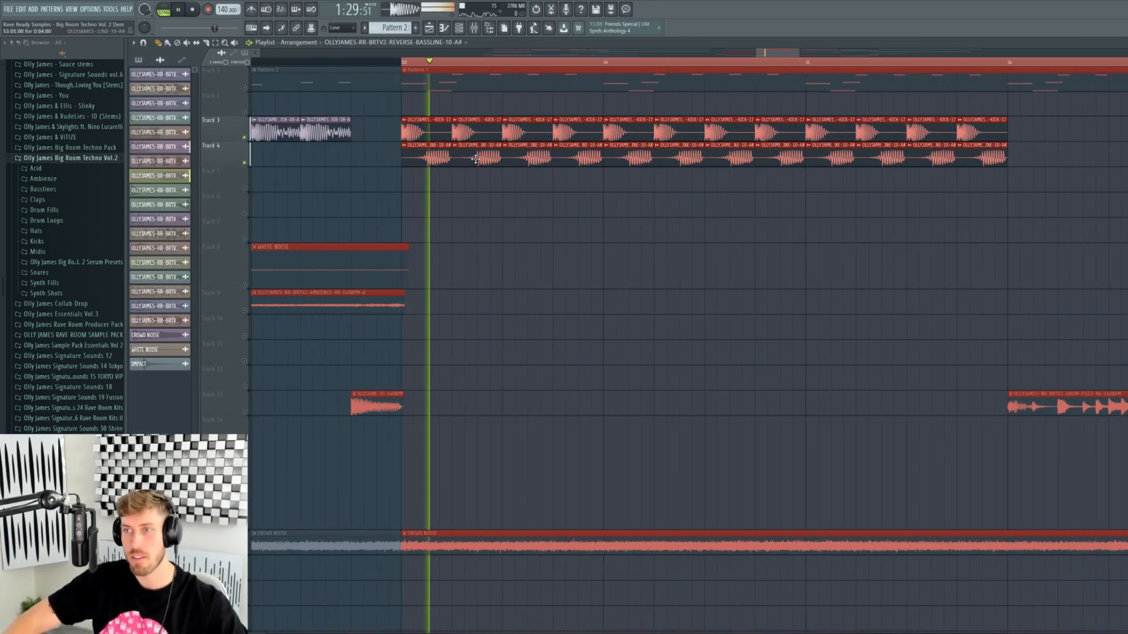
double_click(421, 157)
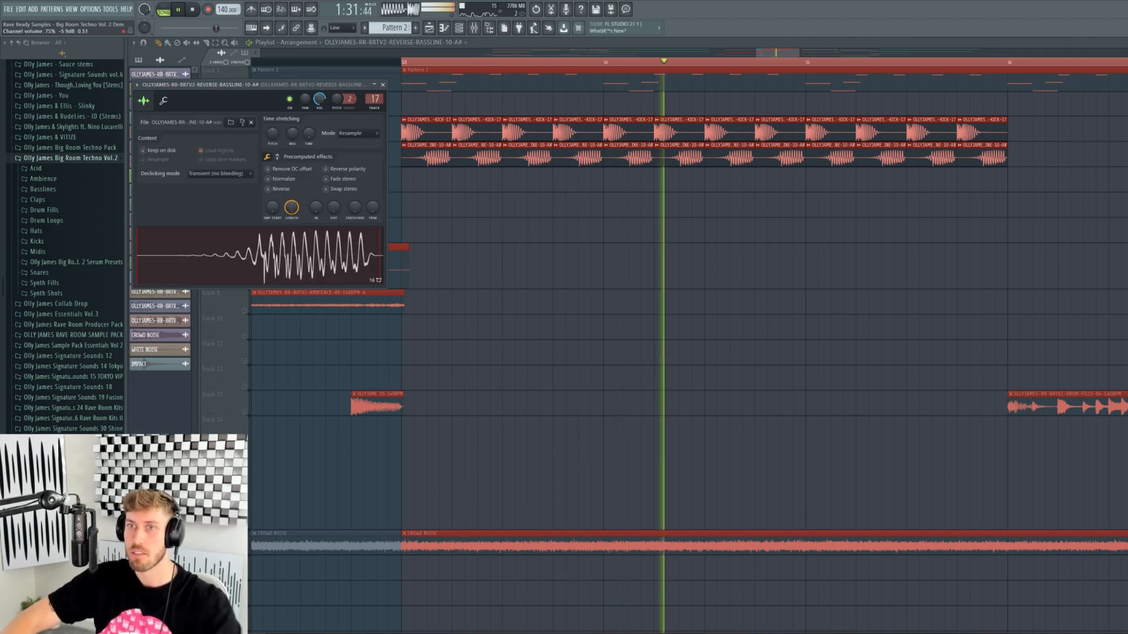
left_click(382, 85)
key("space")
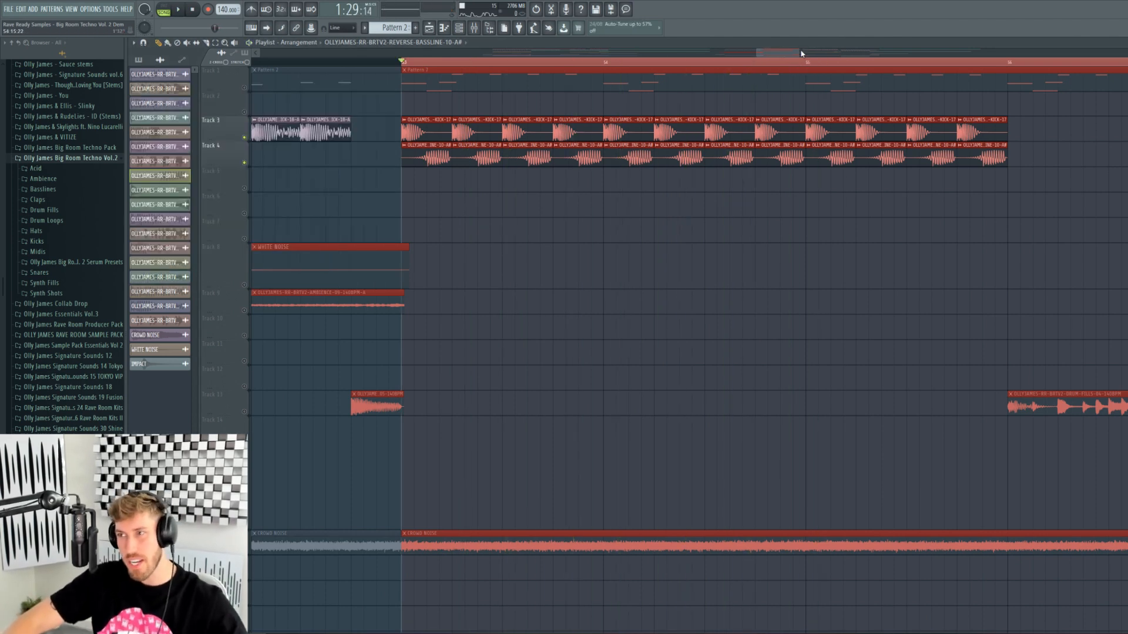
left_click_drag(797, 51, 870, 63)
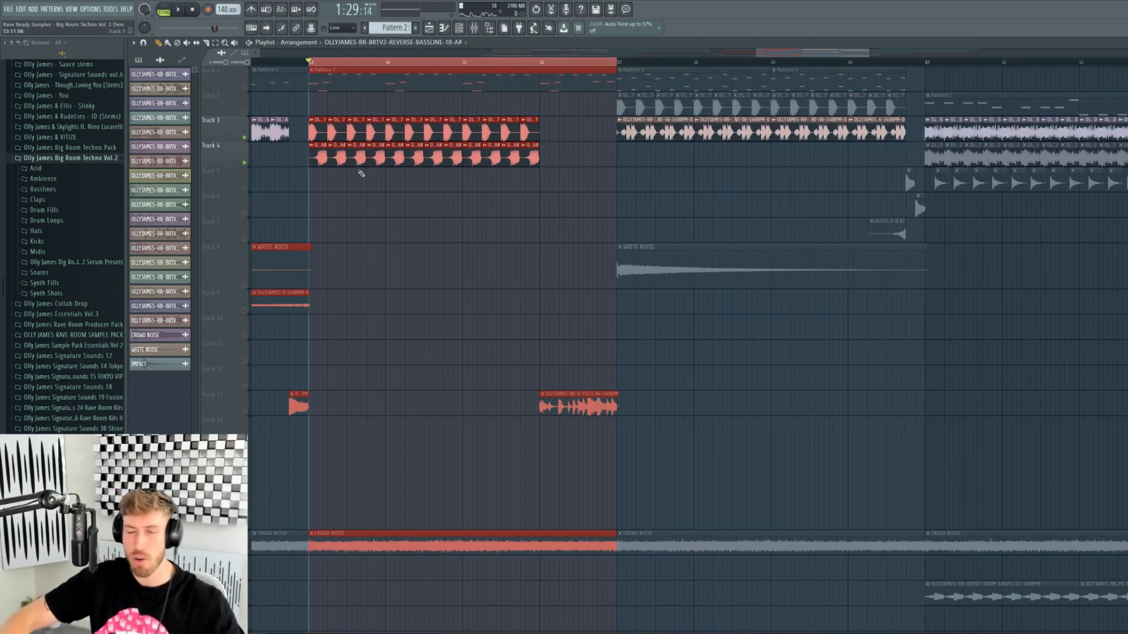
right_click(245, 88)
- Open Pattern 7 with the Serum_x64 #2 Mono Machine lead and play the pattern
double_click(392, 74)
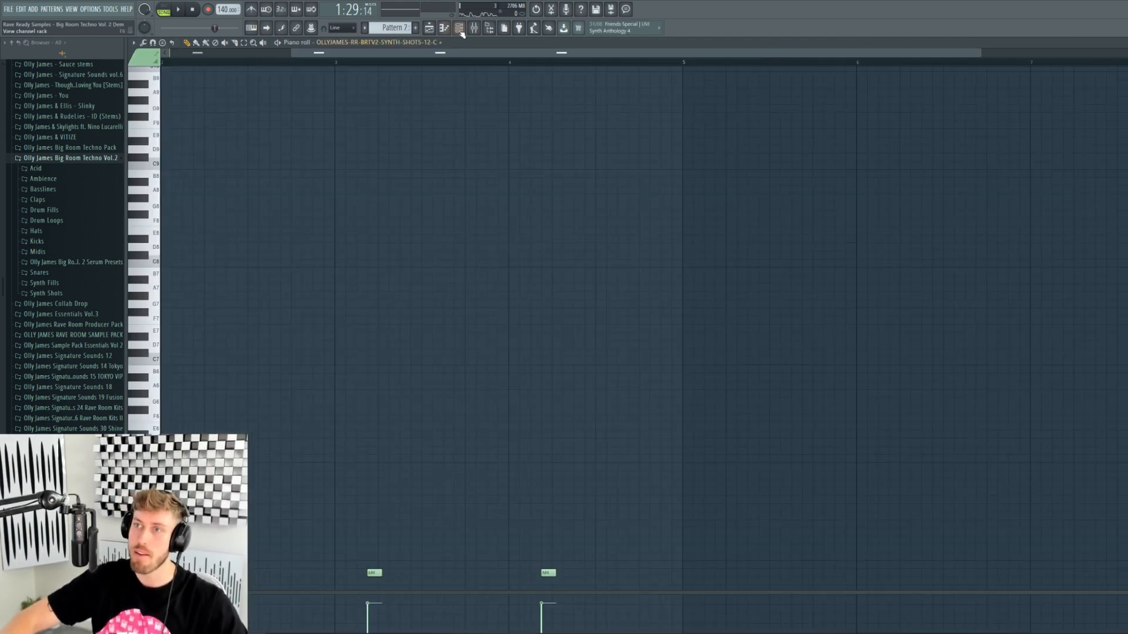
left_click(459, 27)
scroll(455, 519, "down", 9)
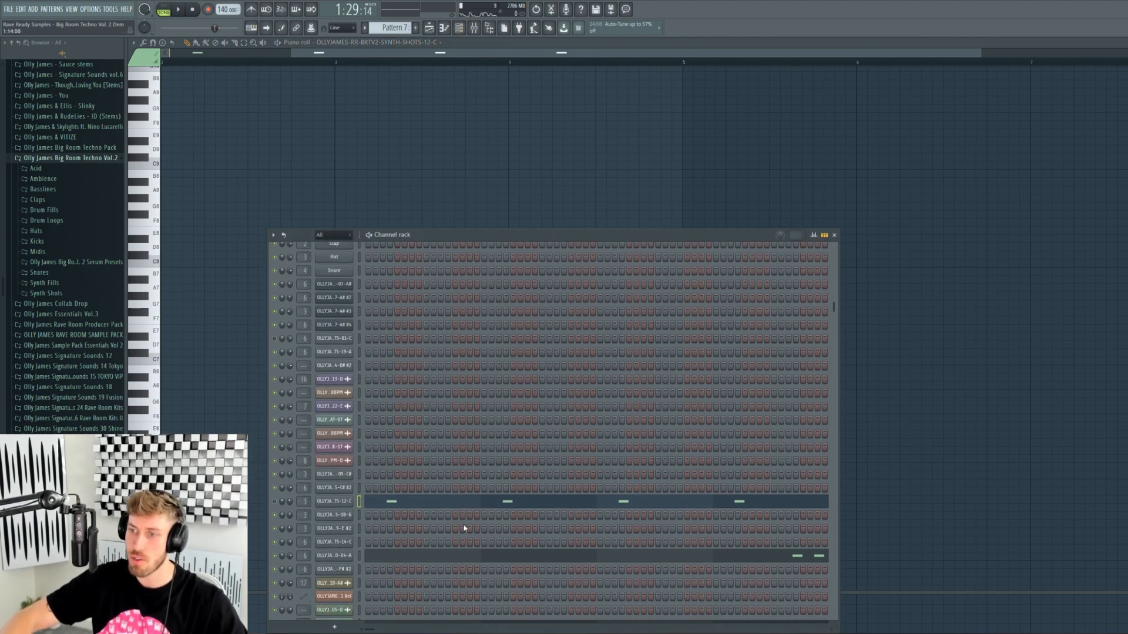
scroll(411, 531, "down", 1)
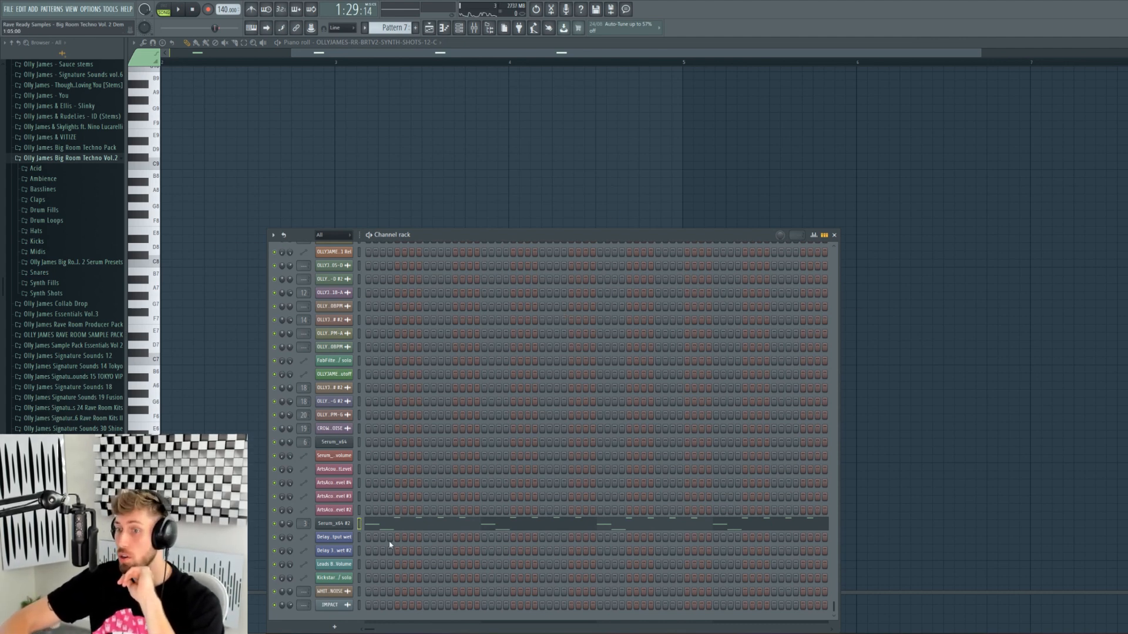
left_click(347, 527)
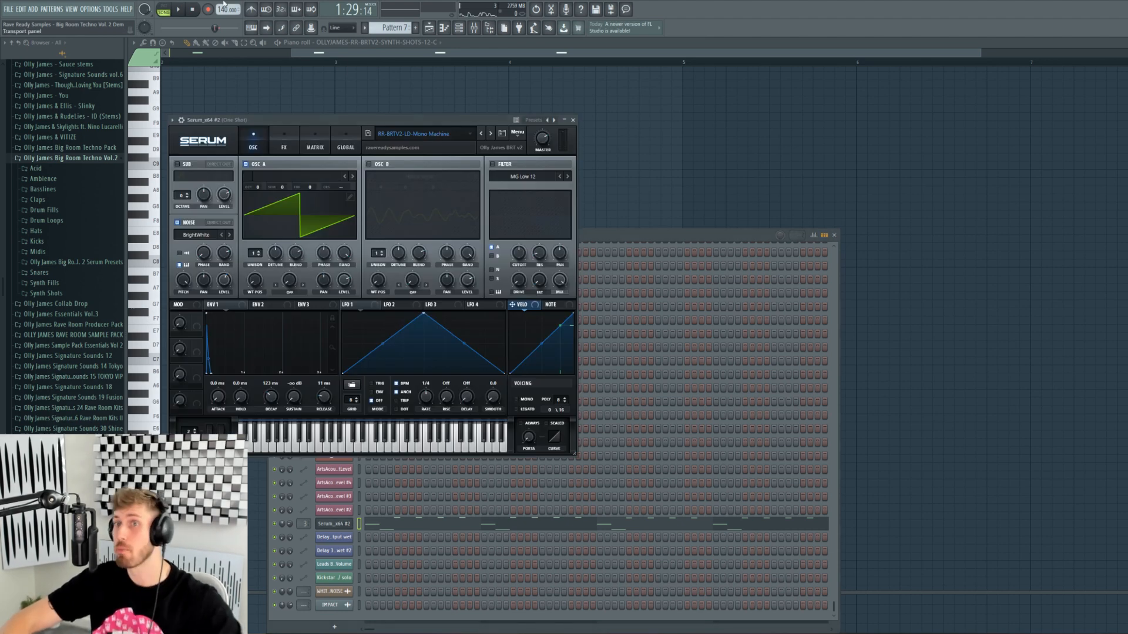
left_click(170, 8)
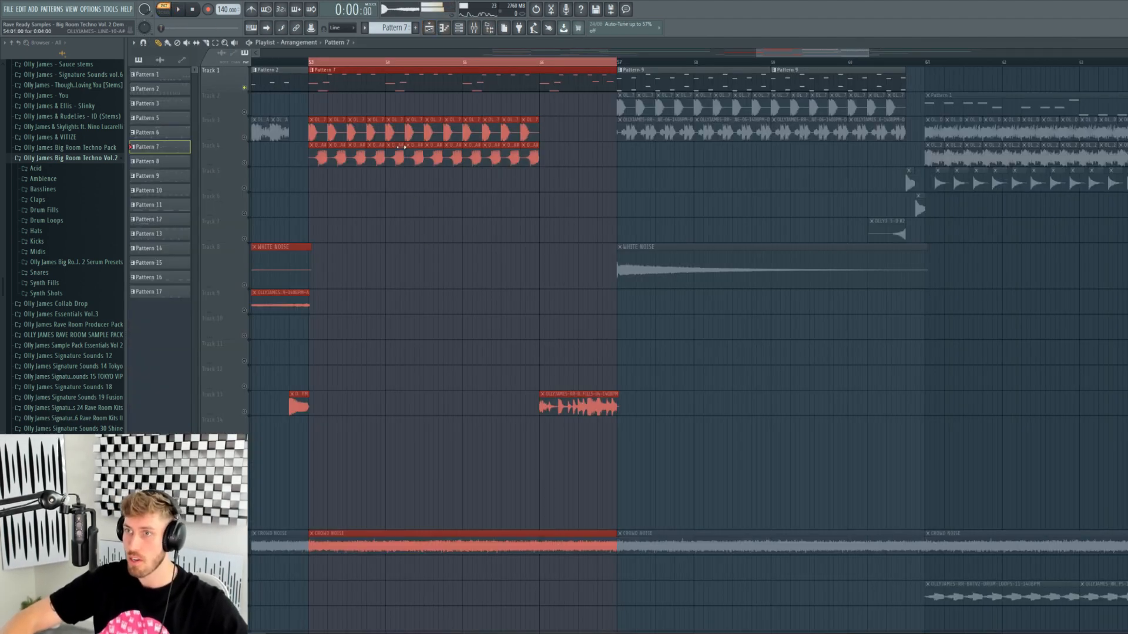
- Remove the stray clip, unmute Tracks 3 and 4, and play the song from bar 53
left_click(432, 204)
right_click(435, 204)
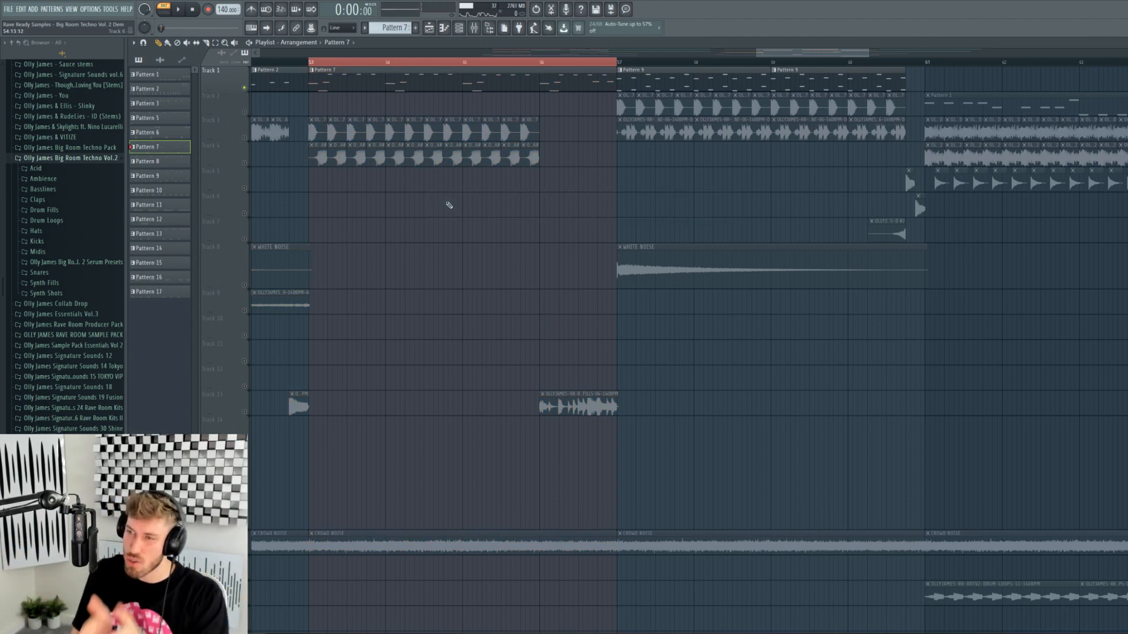
left_click(245, 138)
left_click(245, 163)
left_click(313, 63)
key("space")
- Reopen Pattern 7's notes and channels, switch back to pattern mode, and stop playback
double_click(371, 78)
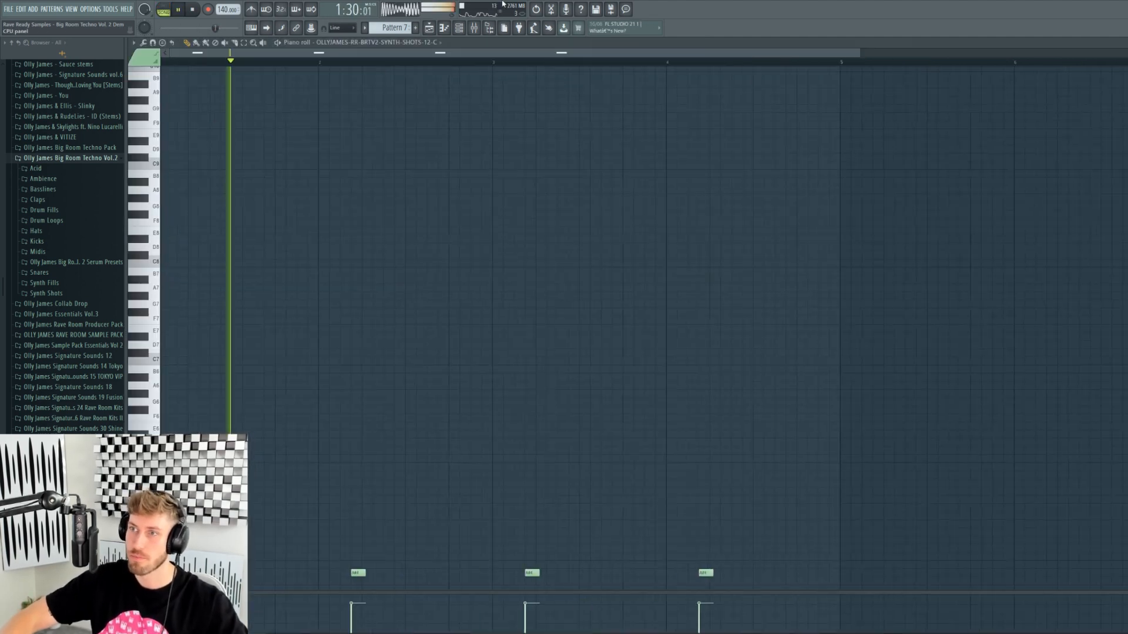
left_click(459, 28)
scroll(408, 471, "up", 3)
scroll(408, 471, "up", 3)
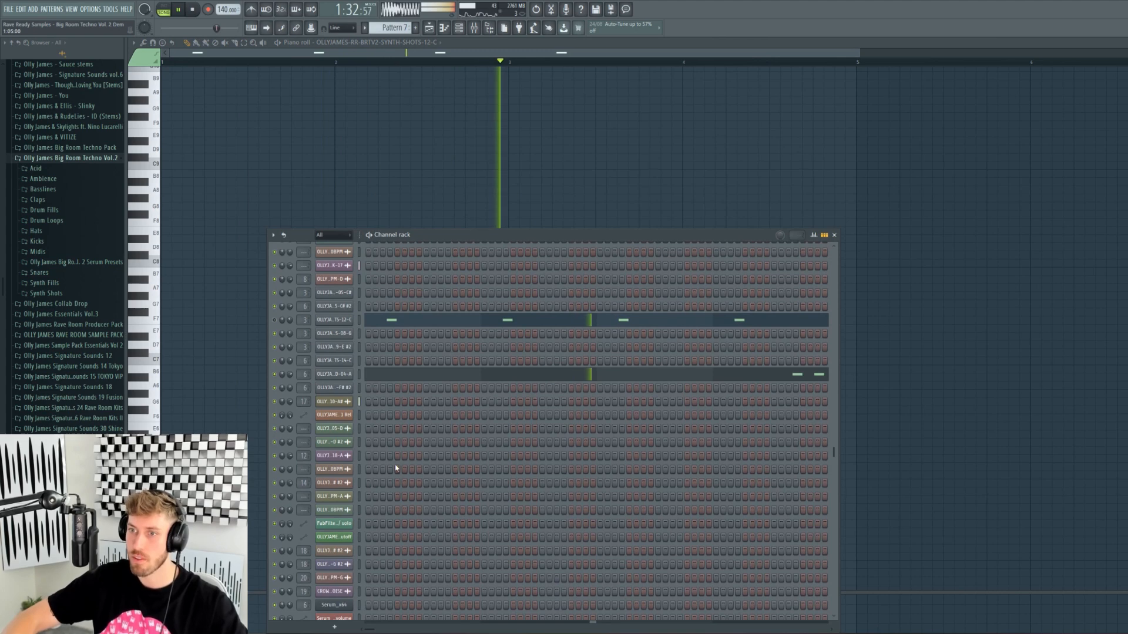
key("l")
key("space")
- Play Pattern 7 from bar 4, then stop and return to the arrangement
left_click(564, 62)
left_click(684, 63)
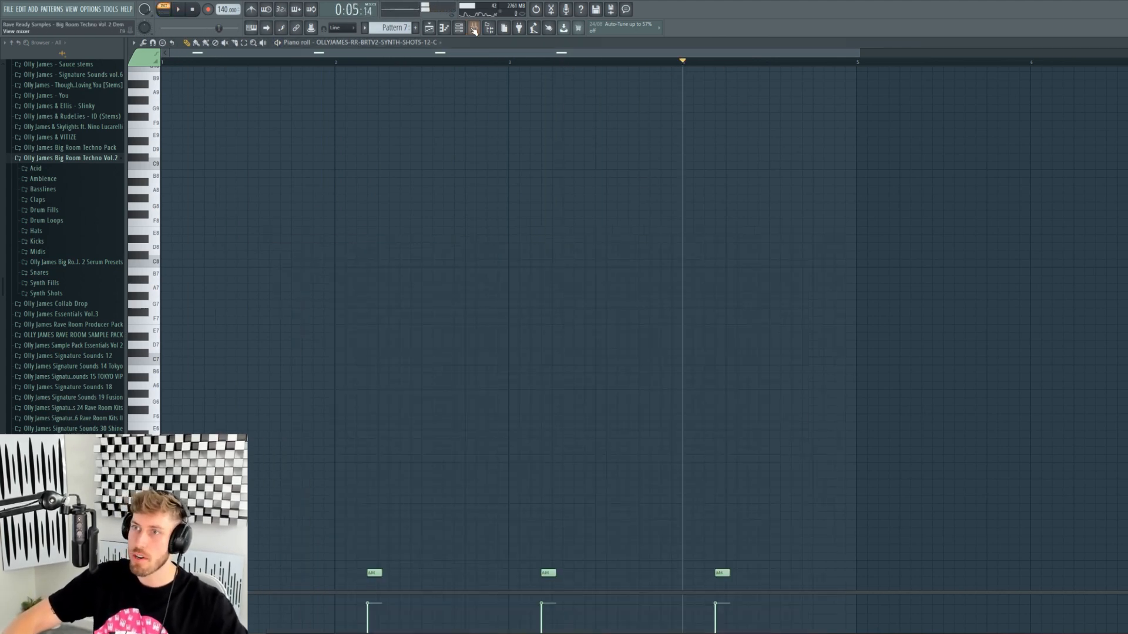
left_click(459, 28)
key("space")
key("space")
key("F5")
- Clear the bars 53–57 selection, toggle Track 2 solo, and play the arrangement from bar 57
left_click(619, 62, "ctrl")
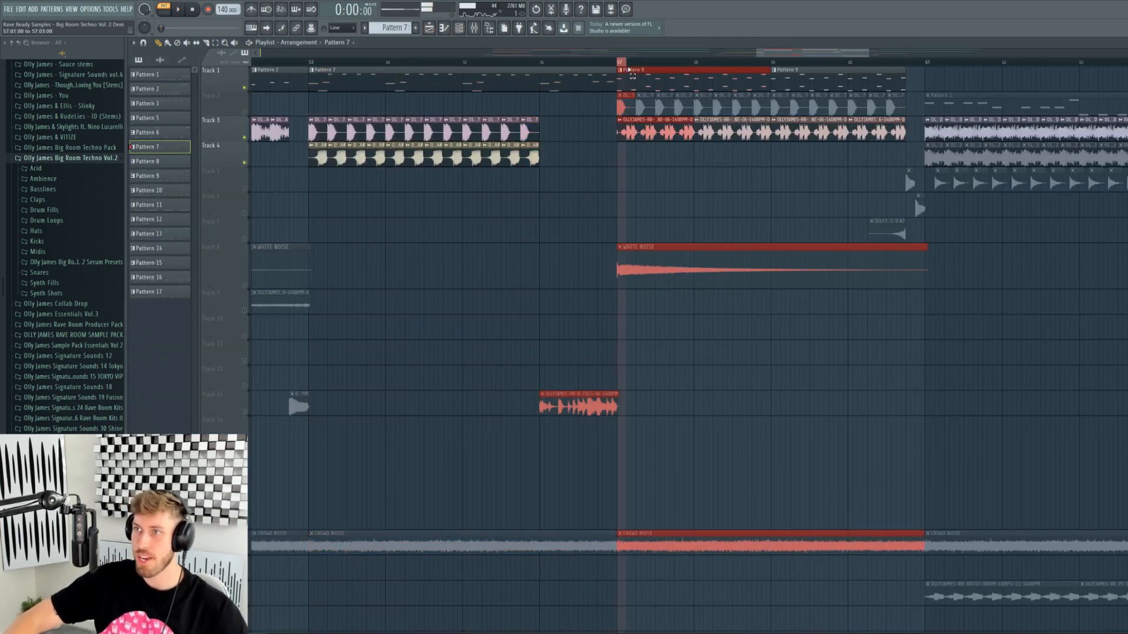
left_click_drag(783, 53, 821, 53)
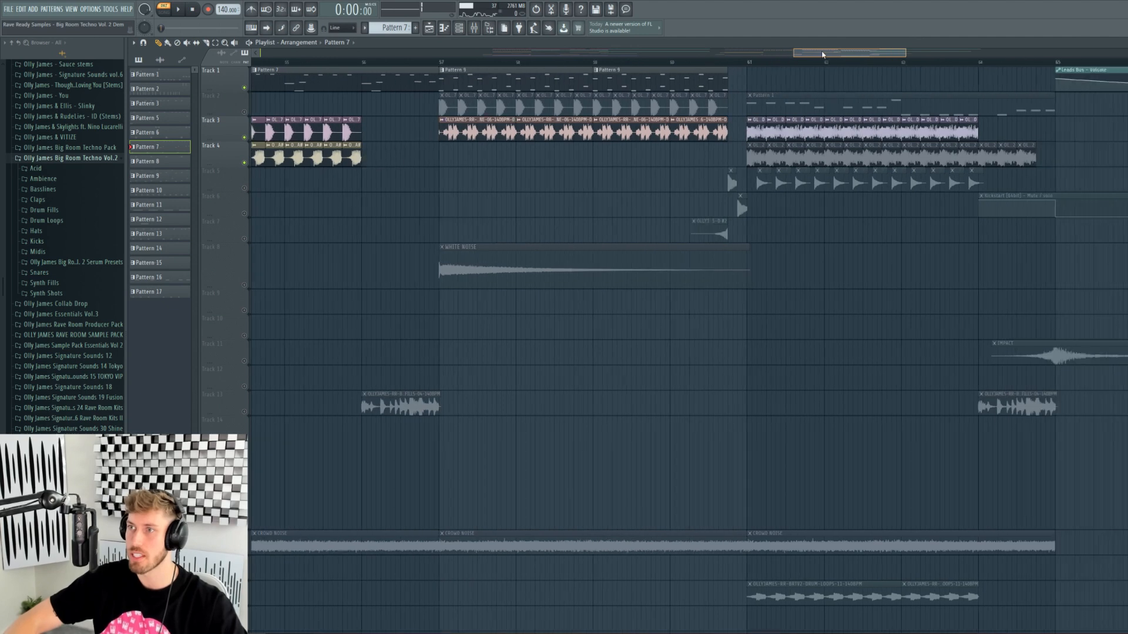
right_click(244, 112)
right_click(245, 112)
key("space")
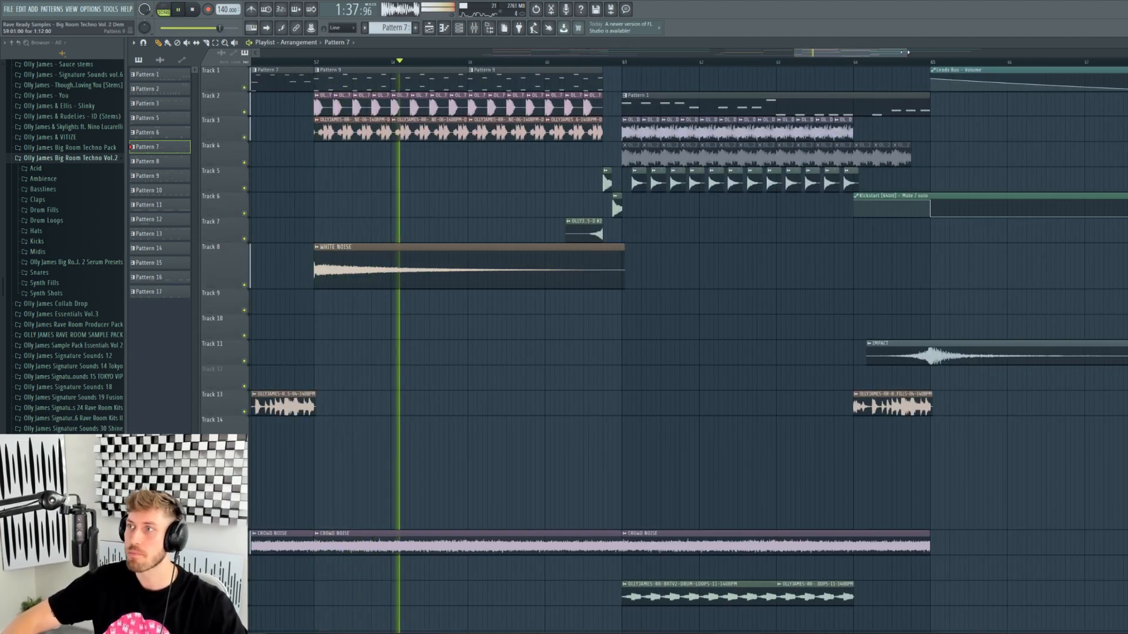
scroll(474, 63, "up", 4)
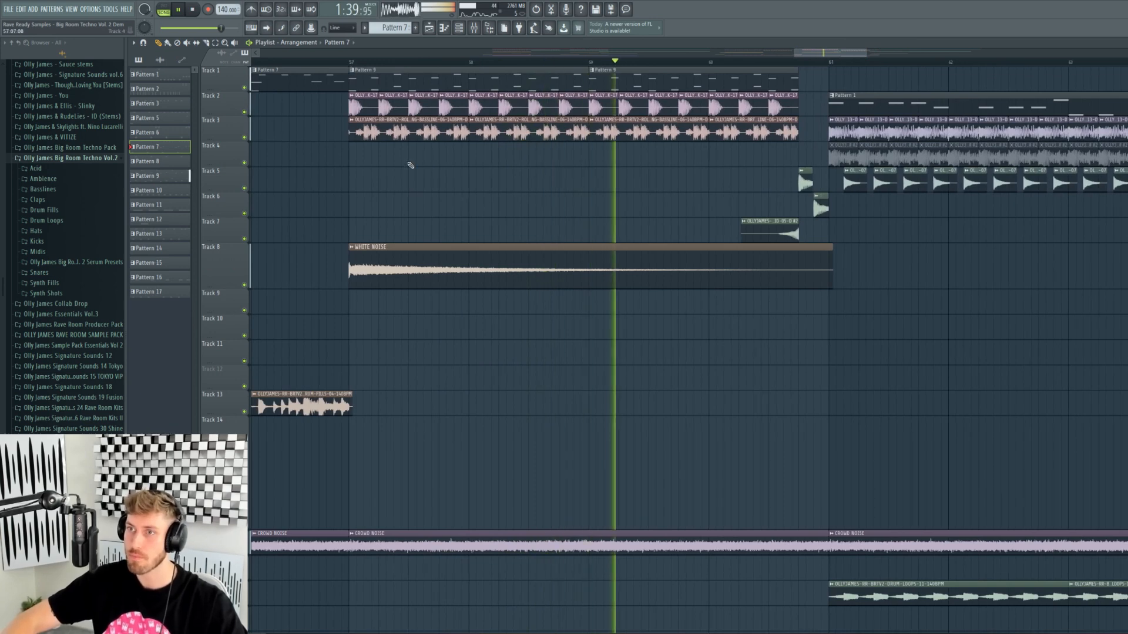
key("space")
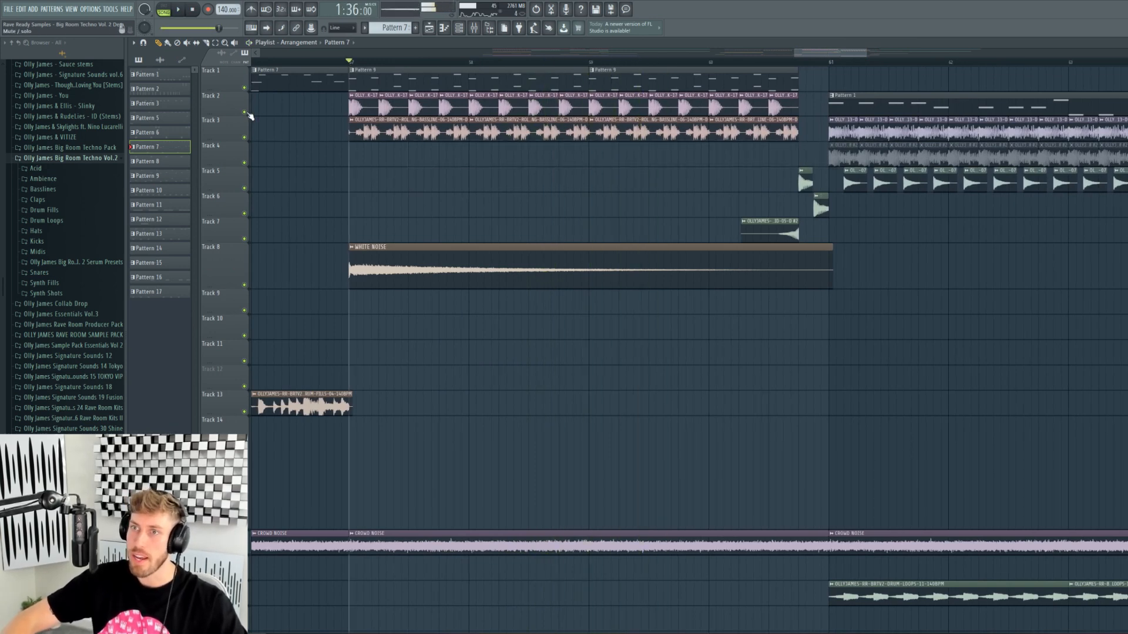
- Solo Track 2, then Track 3, bring Tracks 2 and 1 back in, replaying from bar 57
right_click(246, 112)
key("space")
key("space")
right_click(245, 138)
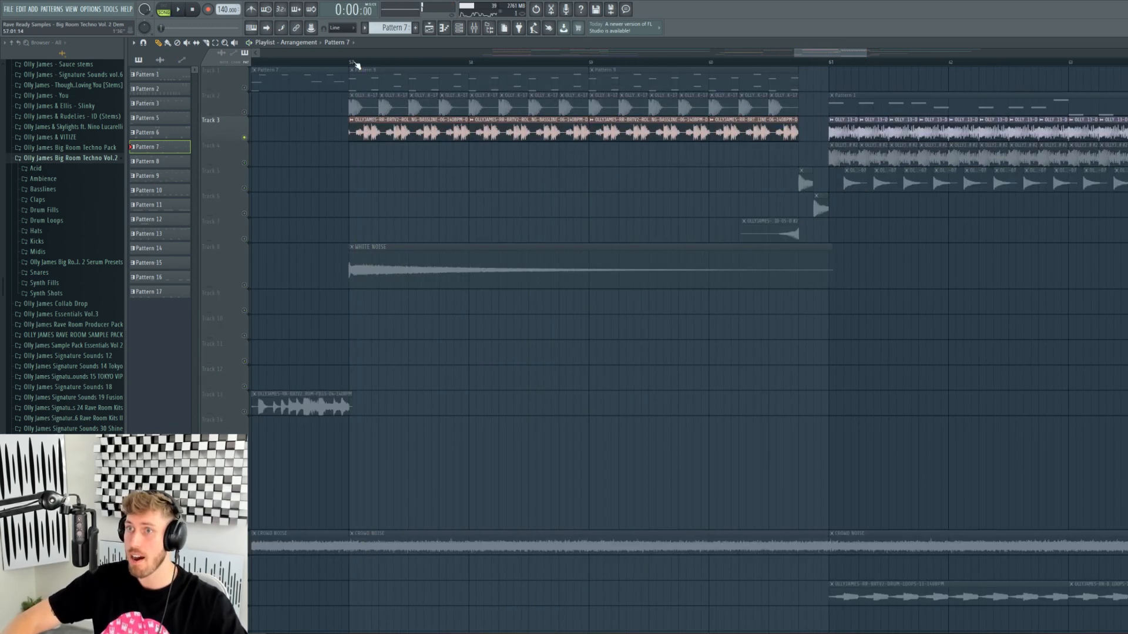
key("space")
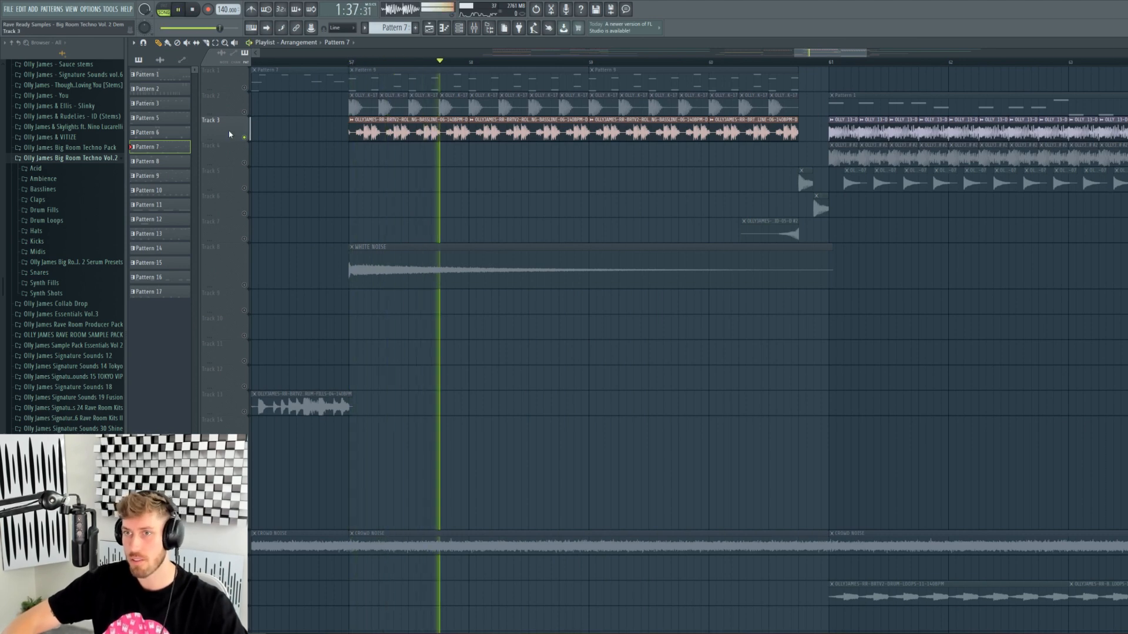
key("space")
left_click(245, 112)
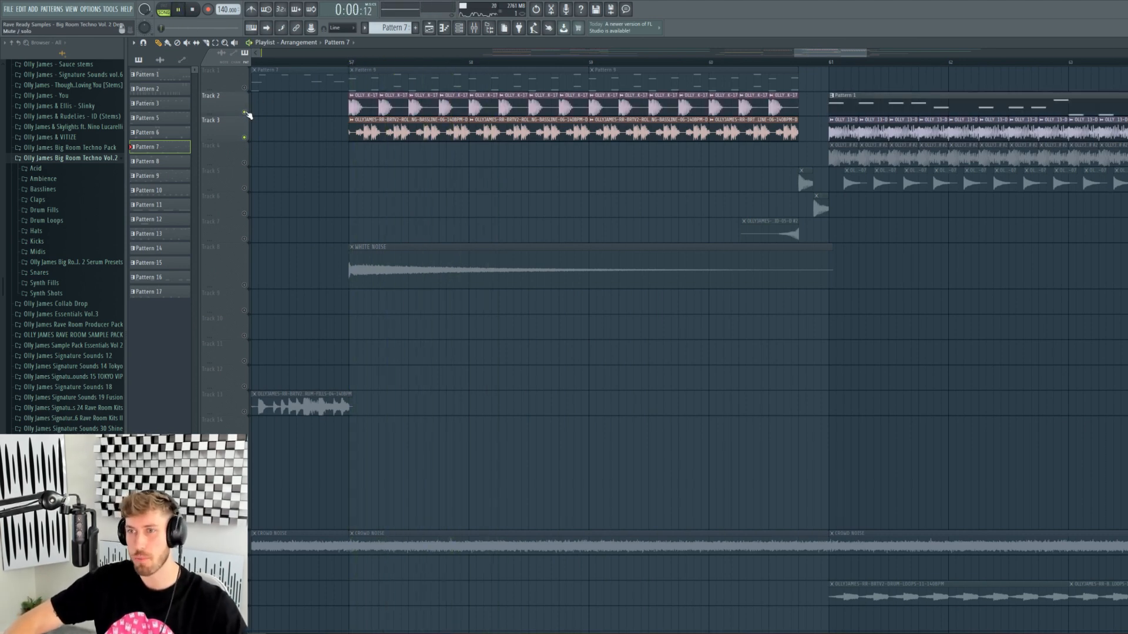
key("space")
left_click(245, 89)
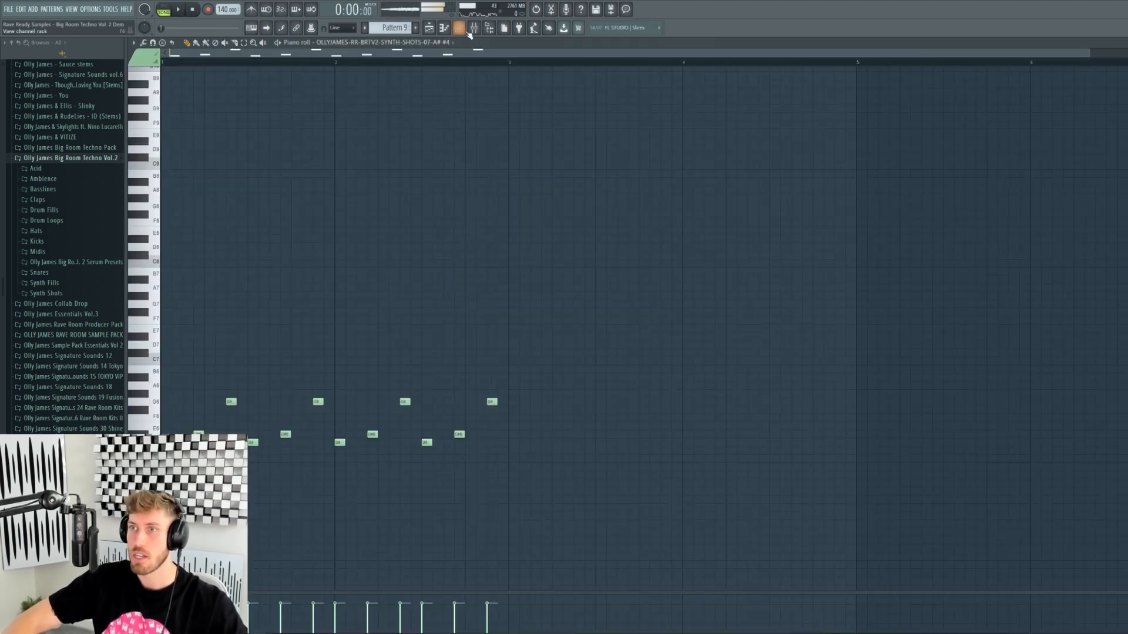
left_click(467, 32)
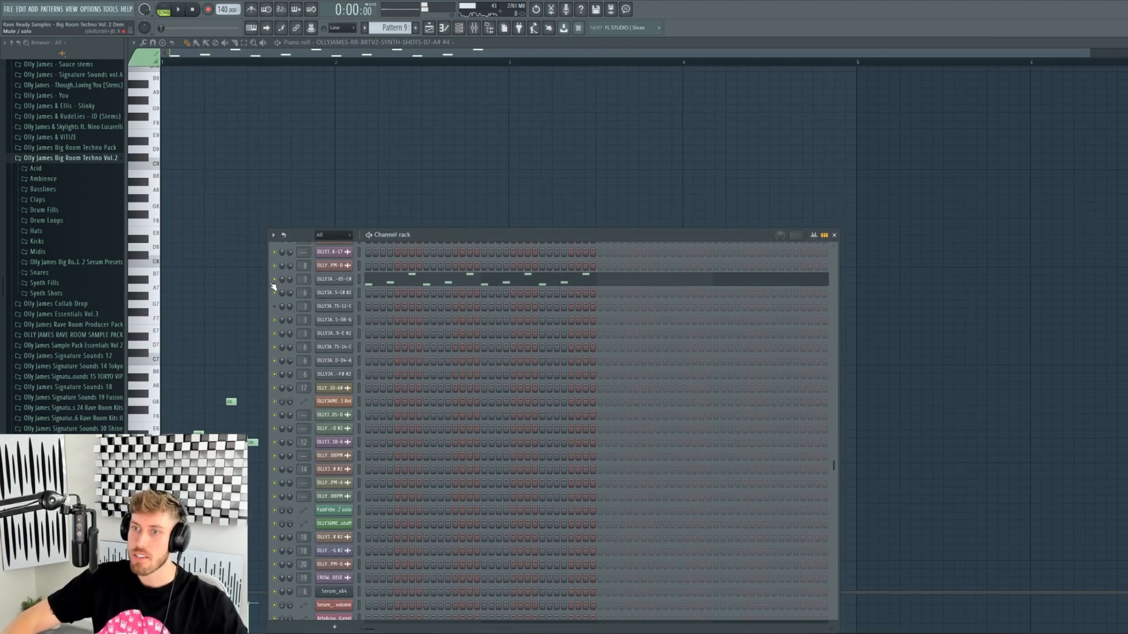
- Play Pattern 9 in pattern mode with the Serum Tell Me Why lead
scroll(343, 355, "up", 5)
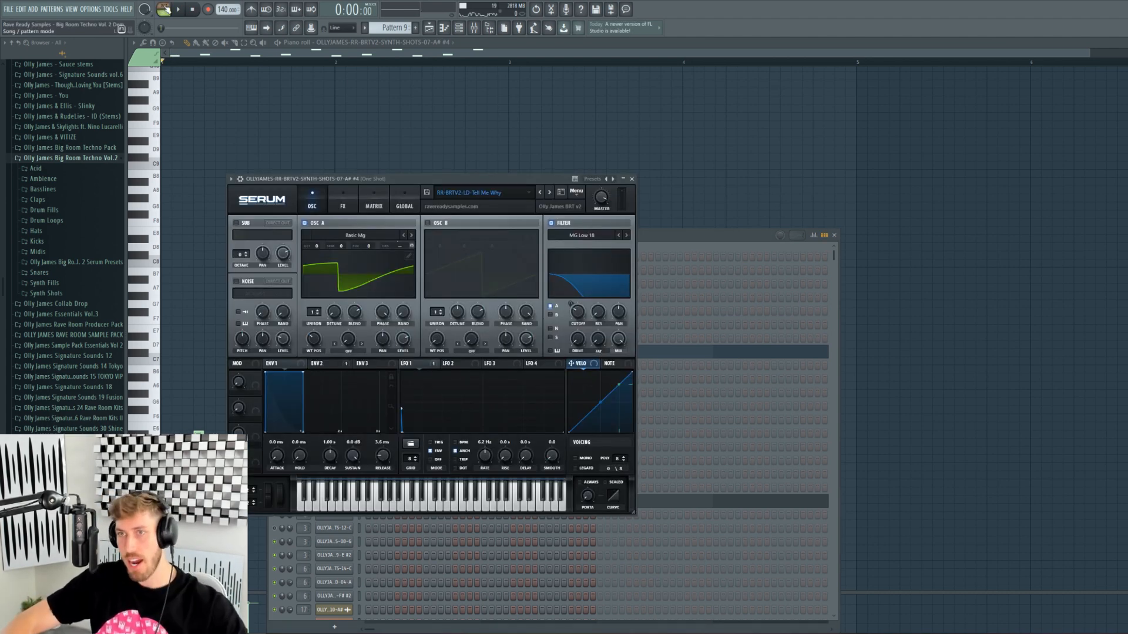
left_click(166, 9)
key("space")
left_click(459, 29)
key("space")
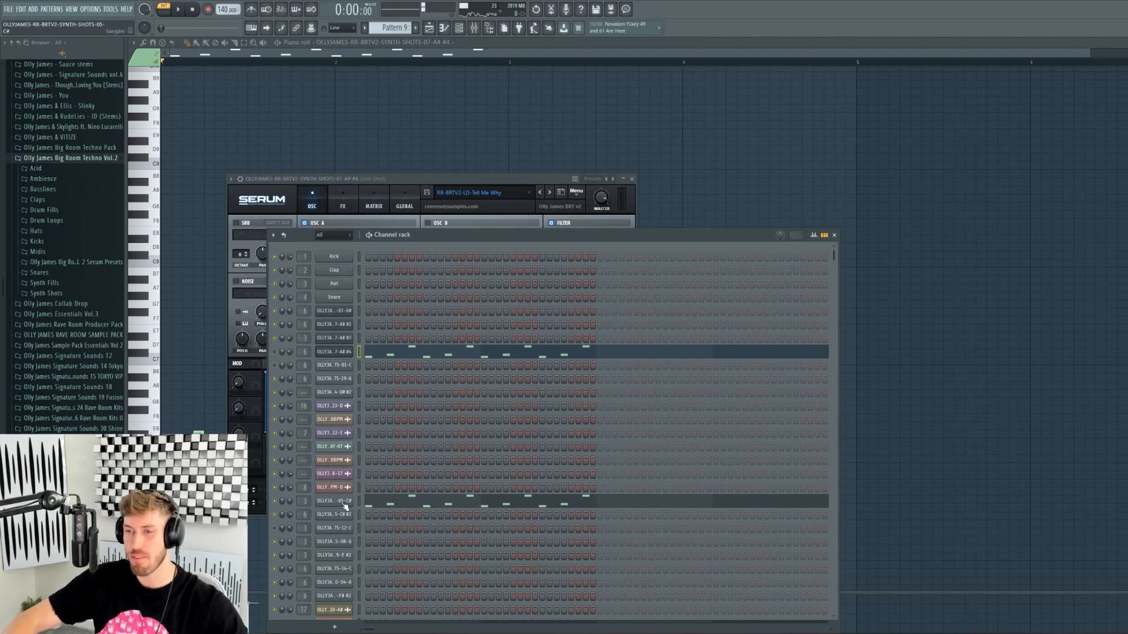
- Open the 05-C# sample channel settings, replay the pattern, then go back to the Playlist
left_click(338, 503)
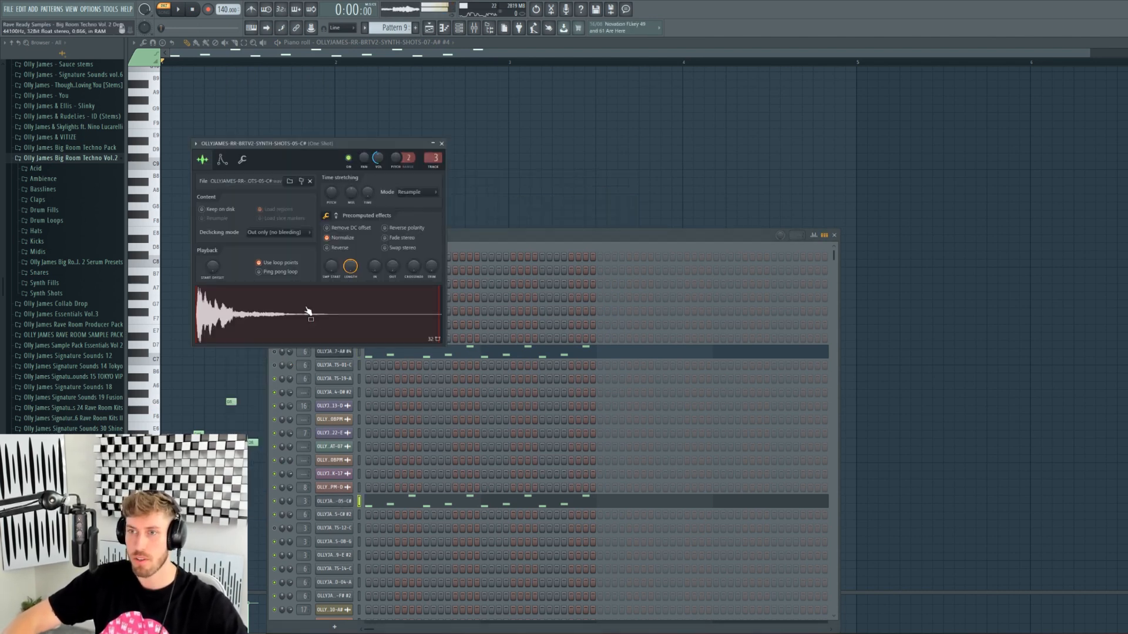
key("space")
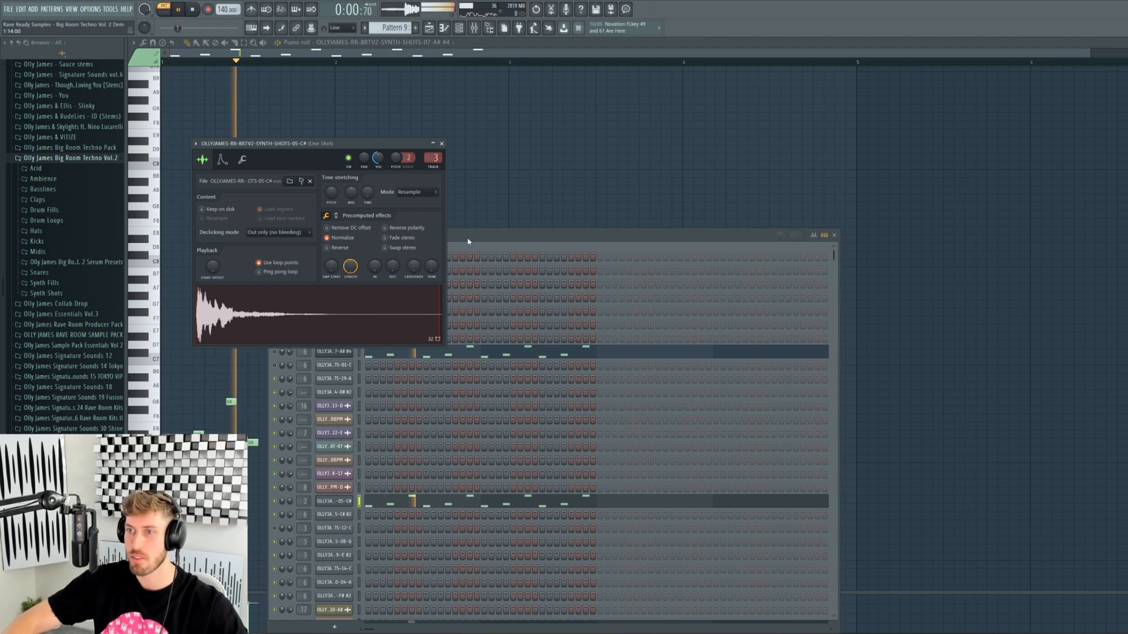
left_click(462, 39)
left_click(460, 30)
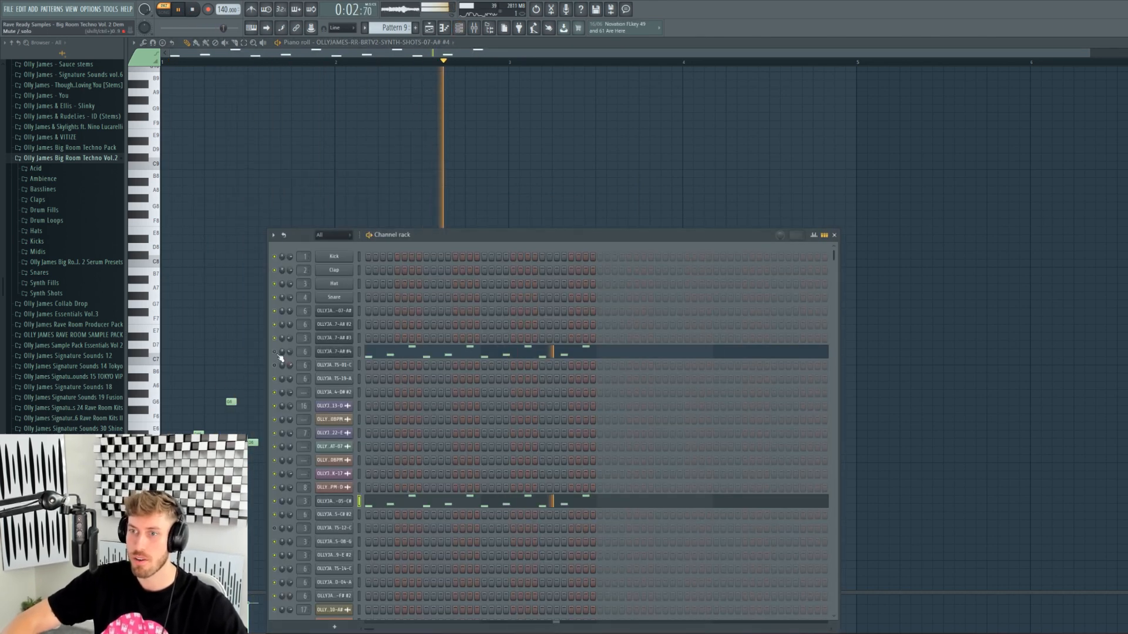
left_click(430, 29)
- Switch to song mode, solo Track 6, restore Tracks 7 and 5, and play near bar 60
left_click(450, 62)
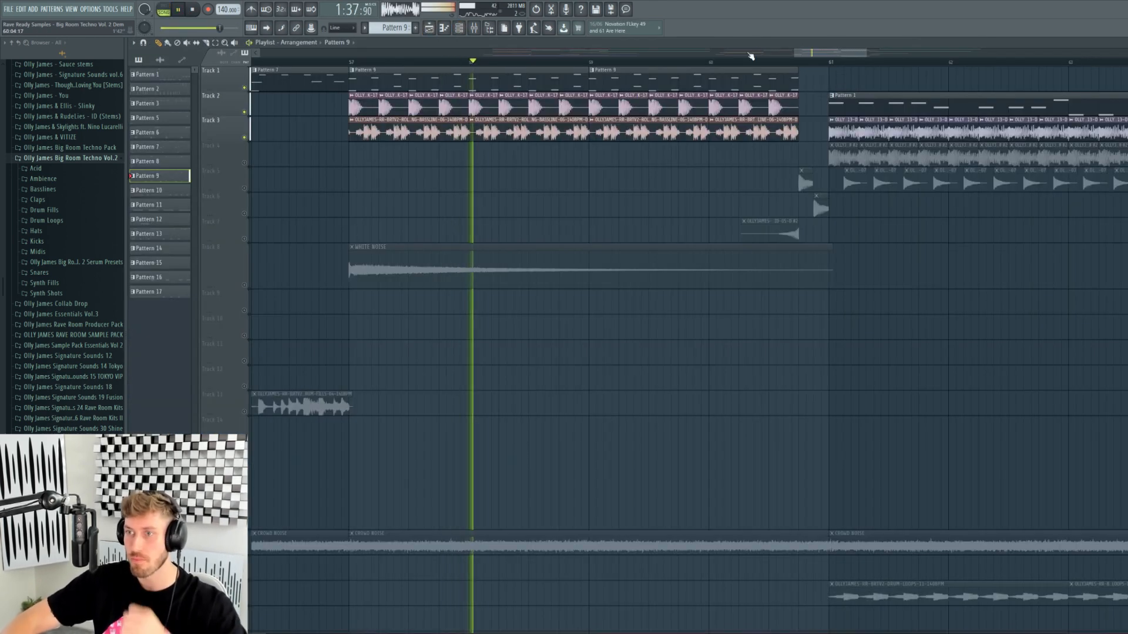
left_click_drag(844, 54, 876, 59)
key("space")
right_click(245, 213)
left_click(245, 239)
left_click(245, 188)
left_click(355, 62)
key("space")
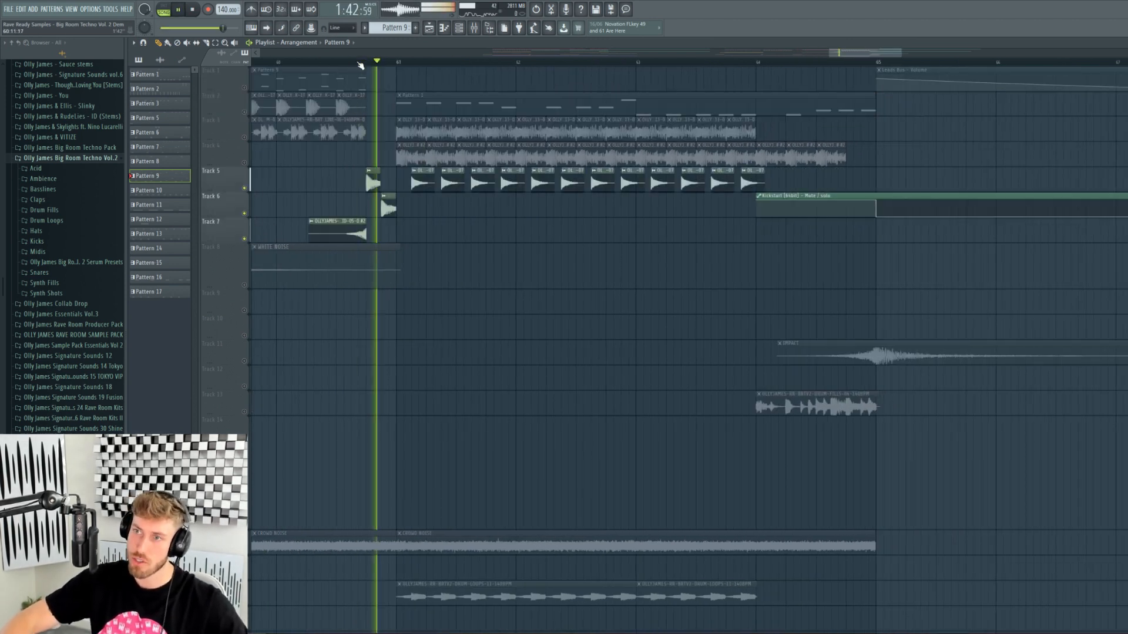
key("space")
- Turn all tracks back on and play the arrangement from bar 61
right_click(245, 112)
right_click(246, 112)
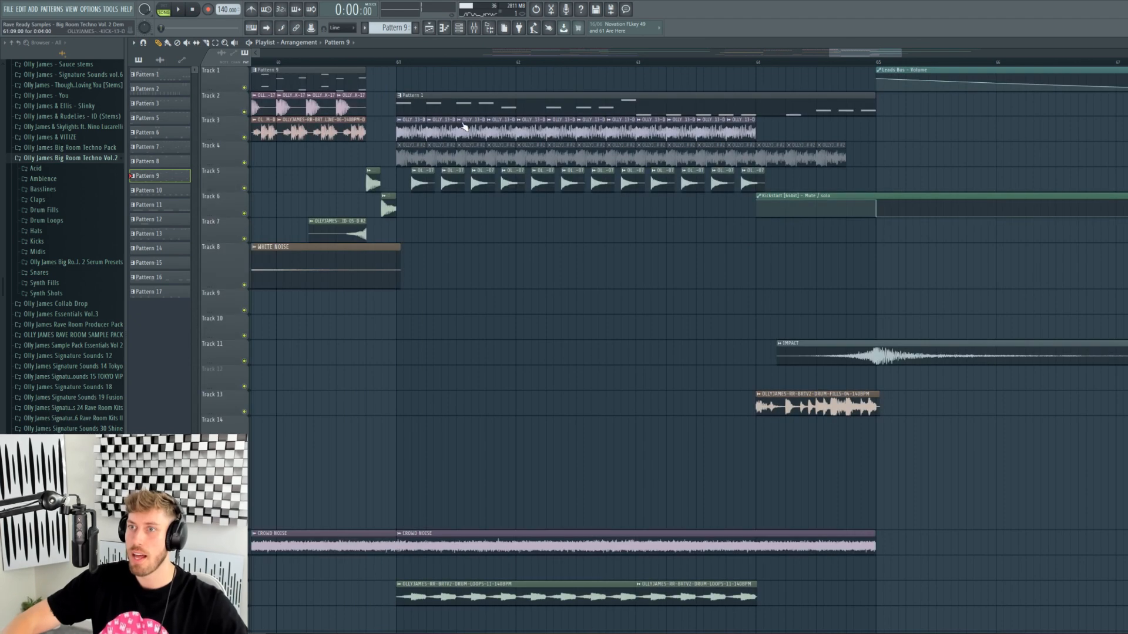
left_click(399, 63)
key("space")
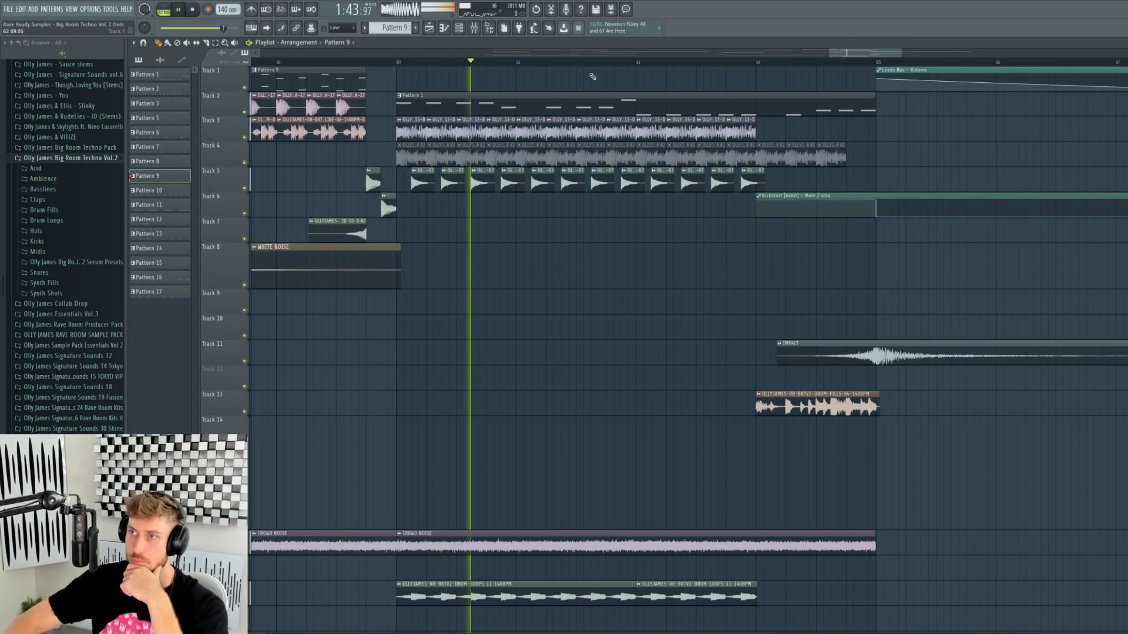
left_click_drag(827, 55, 833, 55)
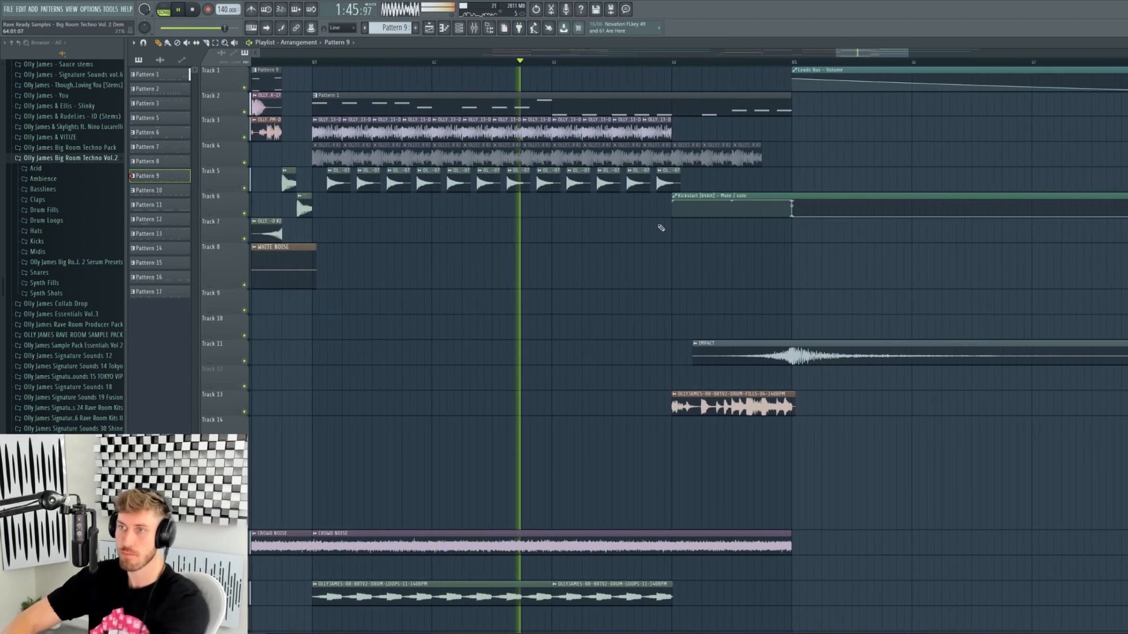
key("space")
- Open Pattern 1 and view the SYNTH-SHOTS-14-C sample's waveform settings
double_click(358, 100)
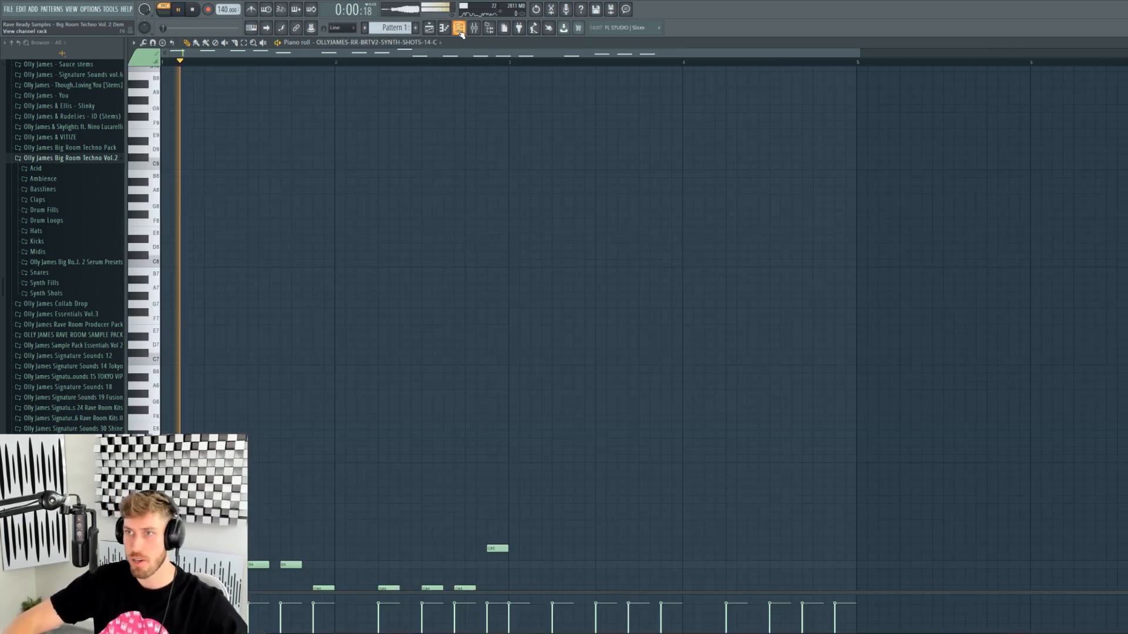
left_click(459, 28)
left_click(335, 569)
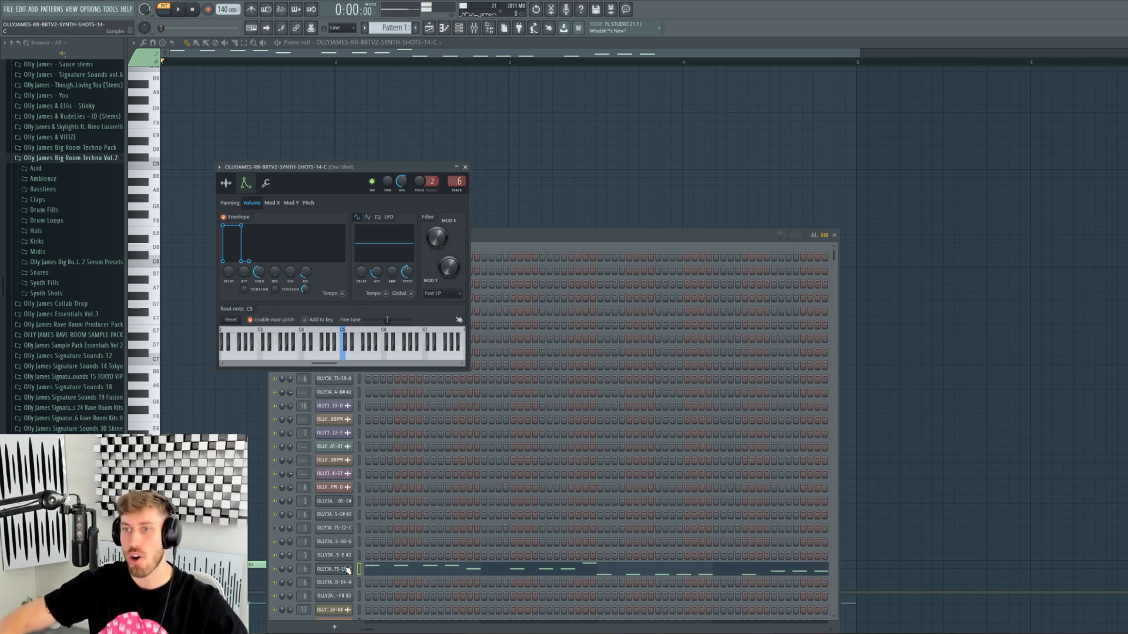
left_click(226, 183)
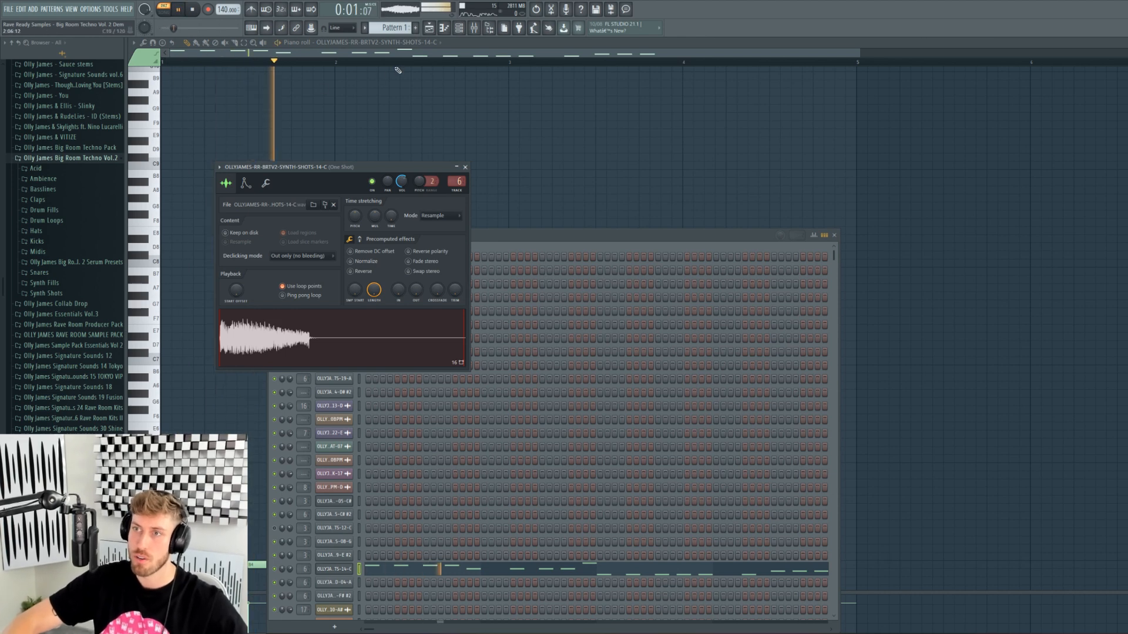
- Return to the Playlist near bar 61 and open the KICK-13-D clip's sample settings
left_click(400, 44)
scroll(470, 404, "down", 5)
scroll(512, 403, "down", 4)
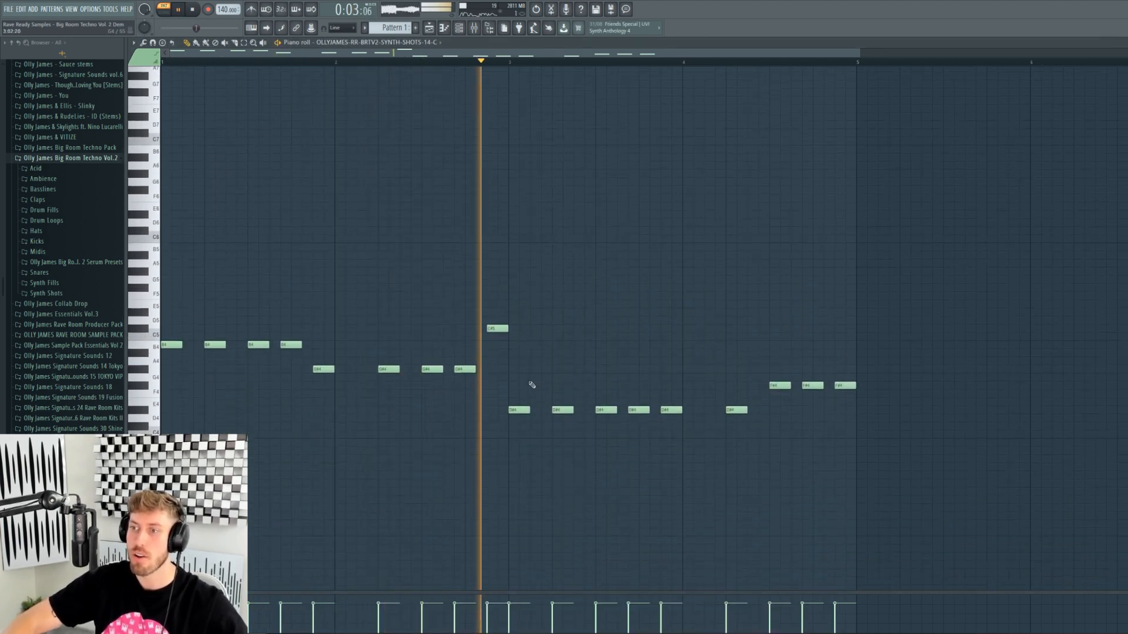
left_click(429, 29)
left_click(299, 62)
double_click(345, 126)
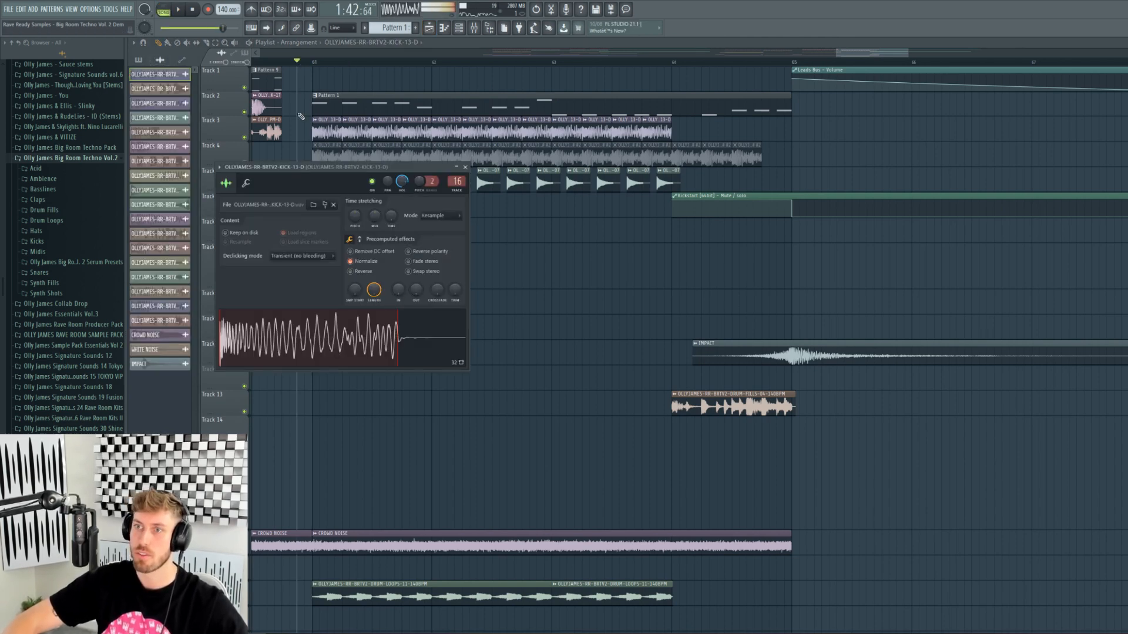
- Close the kick settings and play the arrangement from just before bar 61
left_click(305, 64)
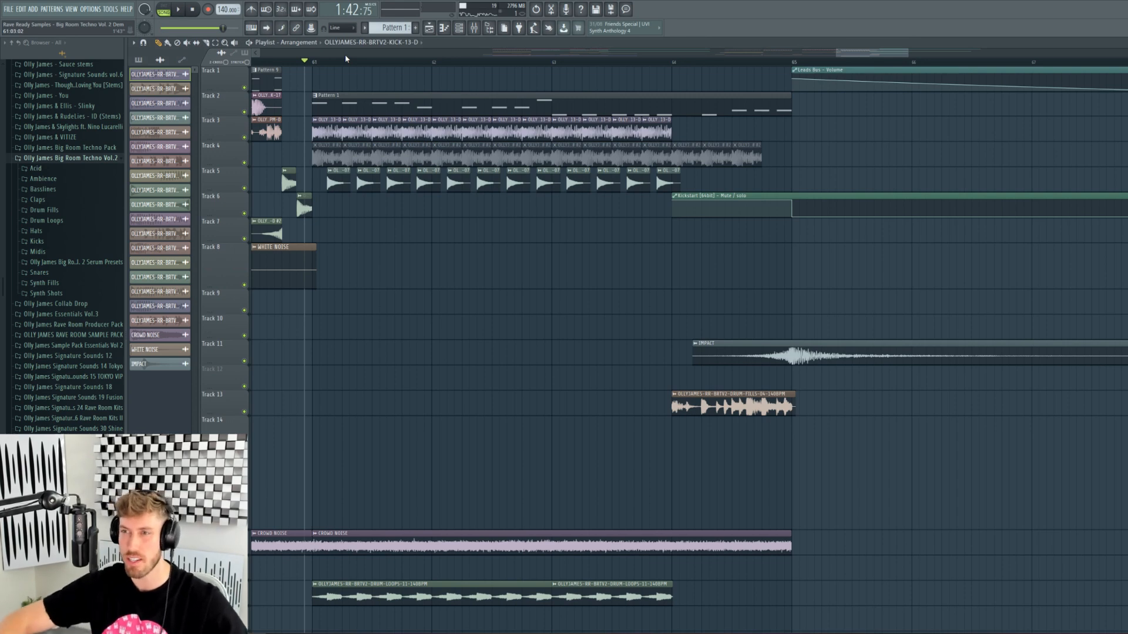
key("space")
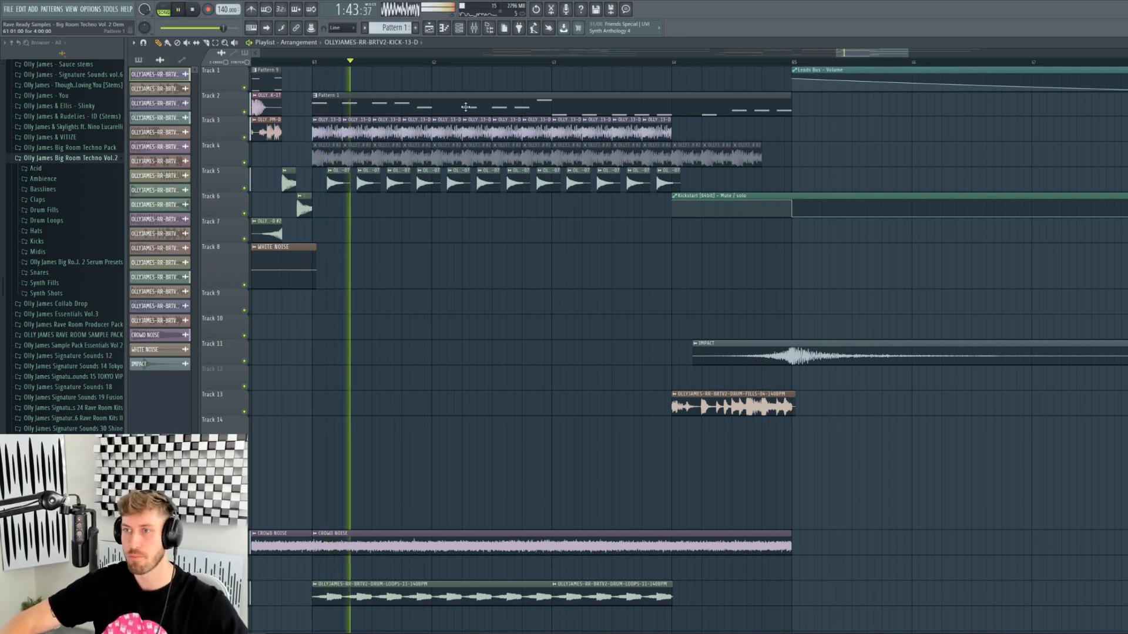
scroll(484, 251, "down", 5)
key("space")
- Solo the drum loop track, replay from bar 61, then unsolo it to restore all tracks
right_click(245, 475)
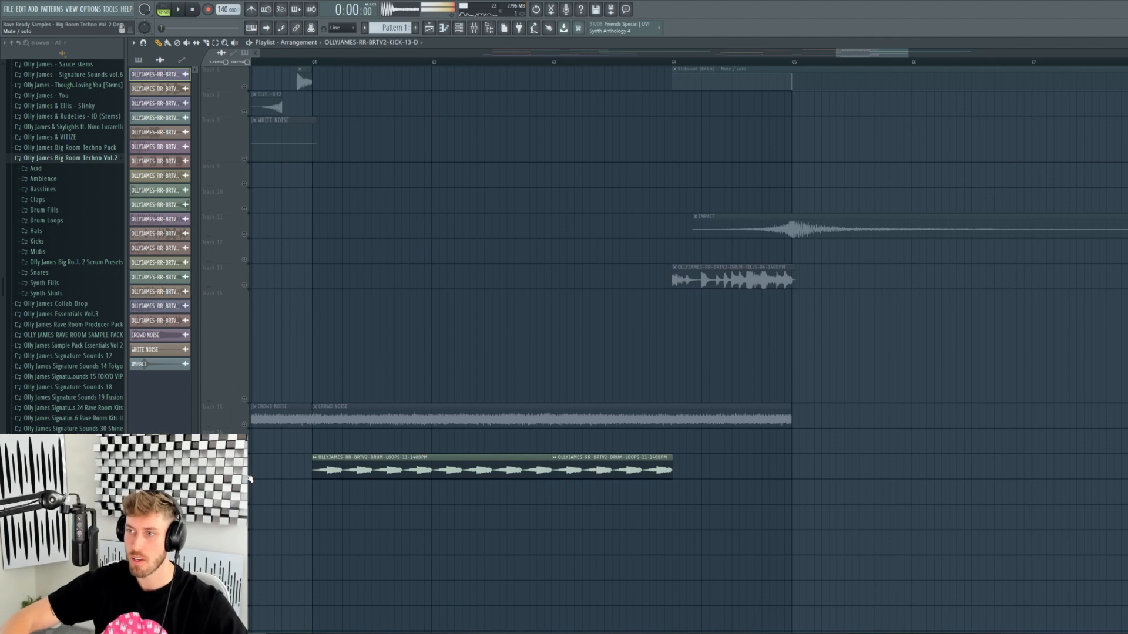
left_click(343, 62)
key("space")
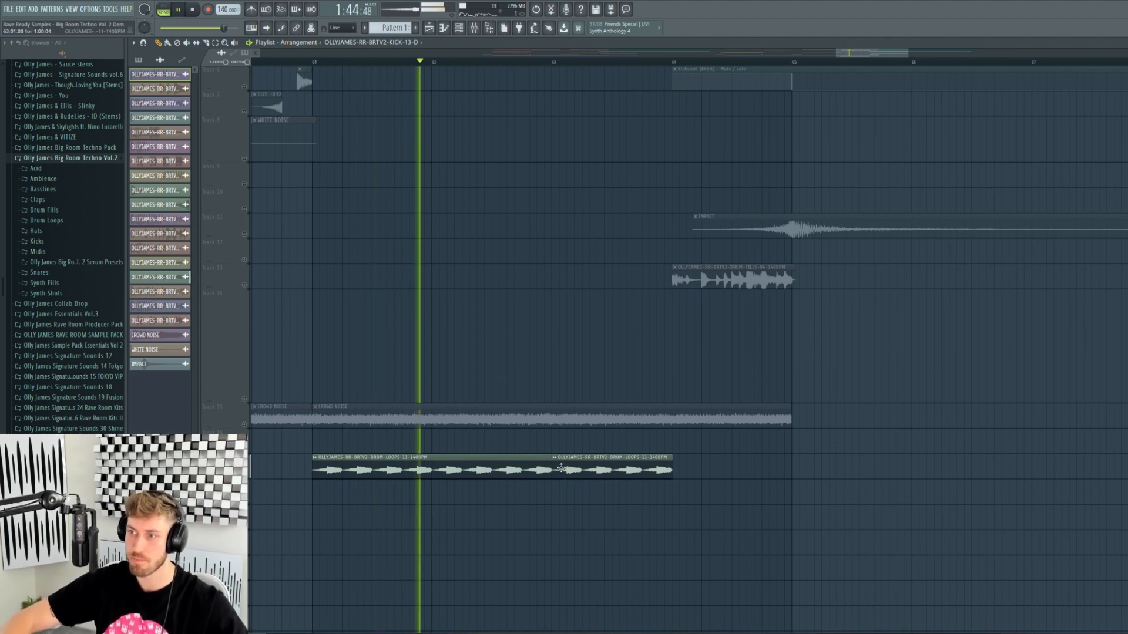
scroll(559, 464, "up", 5)
left_click_drag(838, 53, 749, 59)
left_click_drag(907, 53, 1065, 54)
key("space")
right_click(244, 138)
right_click(244, 138)
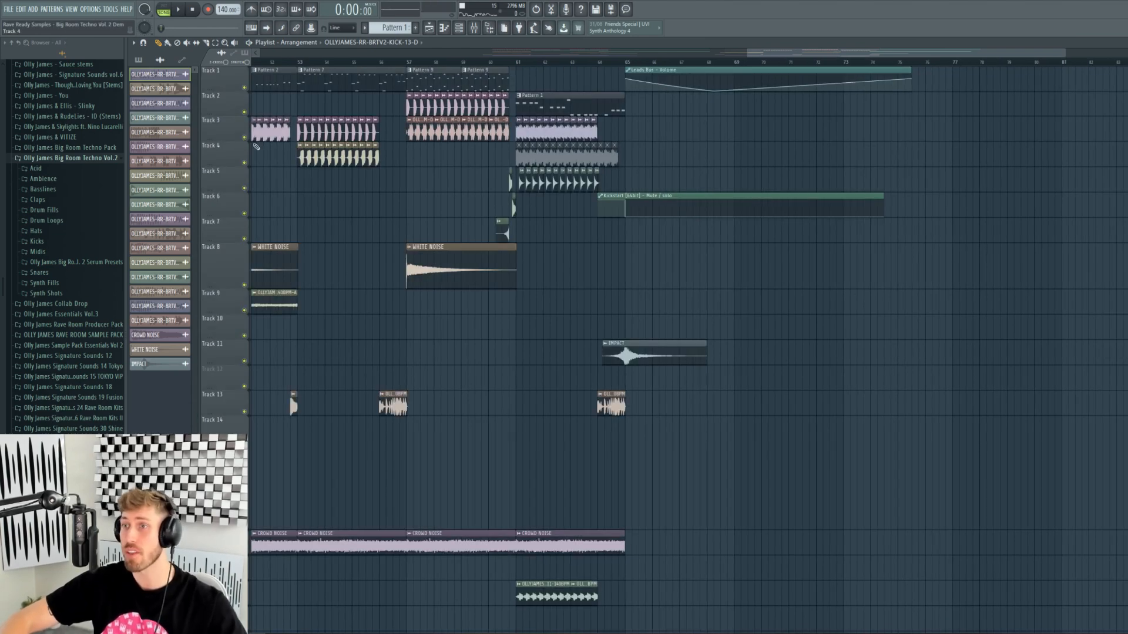
left_click_drag(782, 53, 435, 68)
scroll(492, 63, "right", 1)
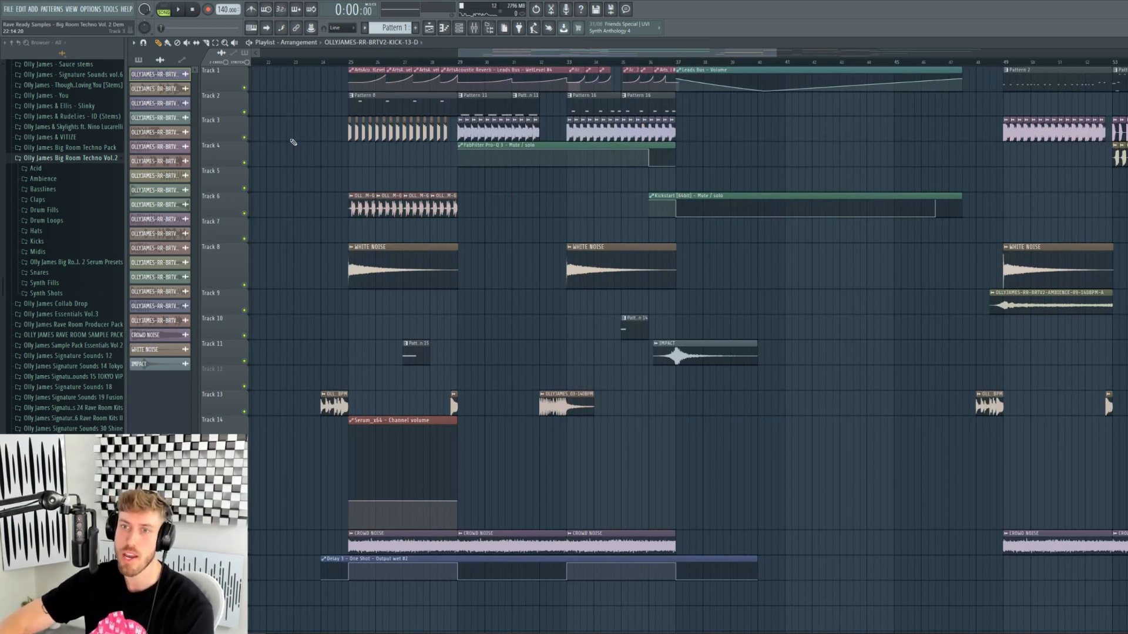
- Preview each Acid sample in turn, then collapse the Acid folder
left_click(62, 169)
left_click(58, 180)
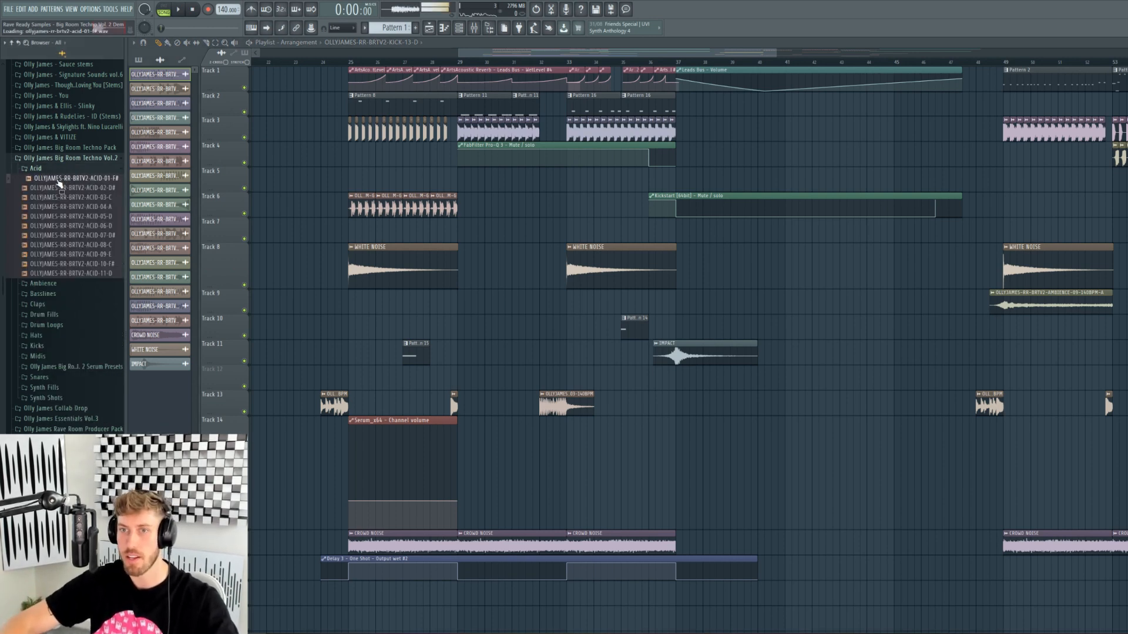
key("Down")
key("Down")
key("Down")
key("Down")
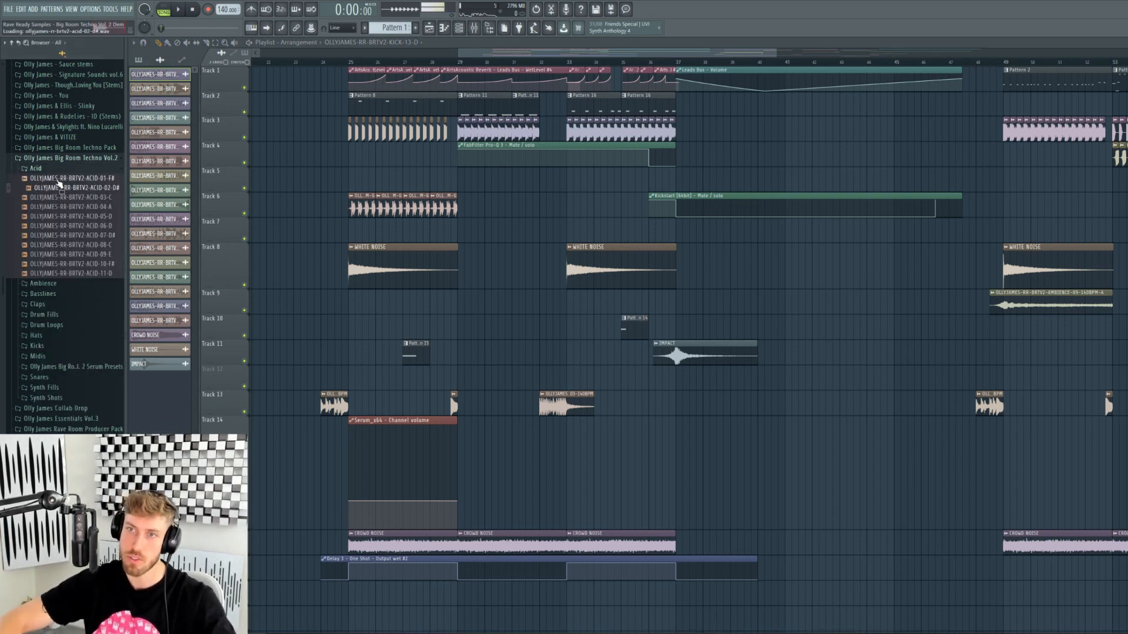
key("Down")
key("Down")
key("Down")
key("Down")
key("Down")
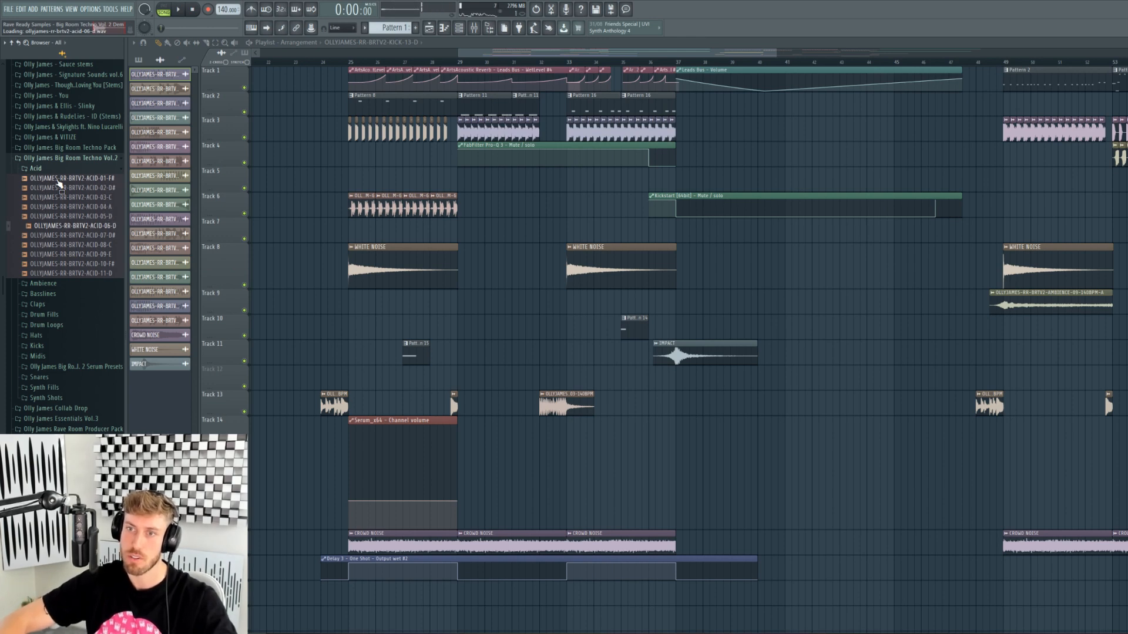
key("Down")
left_click(69, 170)
- Preview Ambience samples 01 through 10, then stop and collapse the folder
left_click(69, 180)
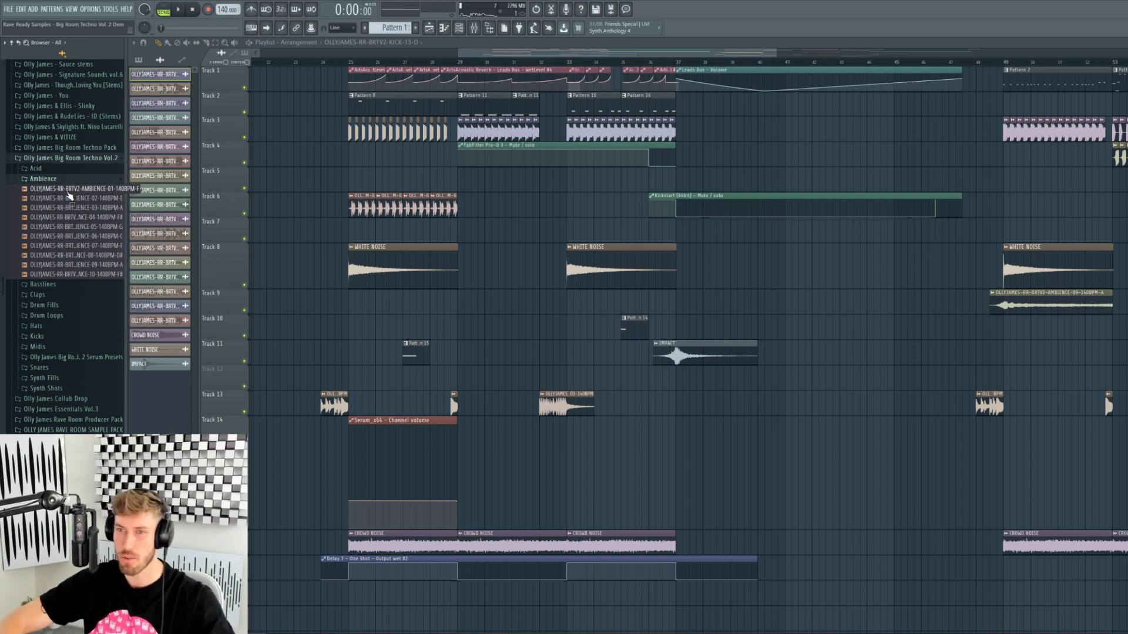
key("Down")
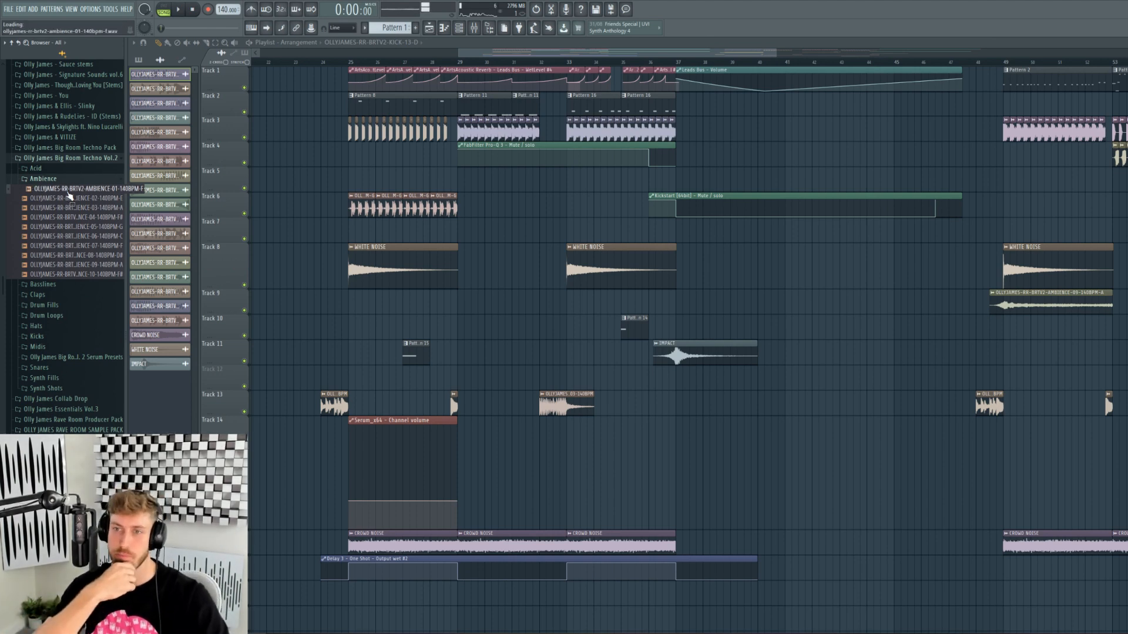
key("Down")
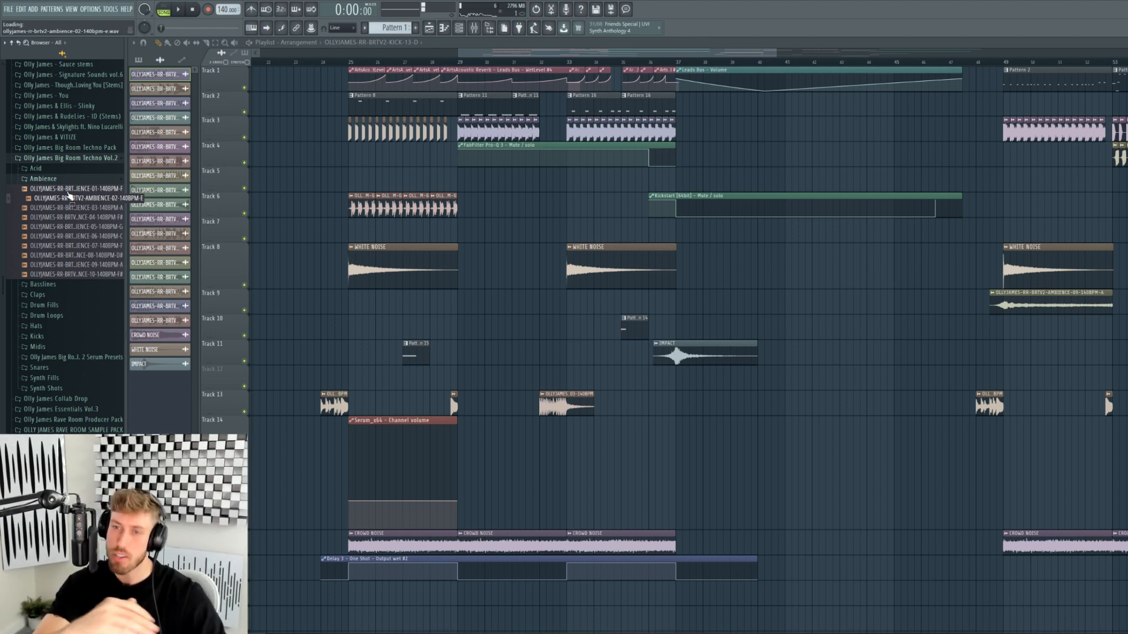
key("Down")
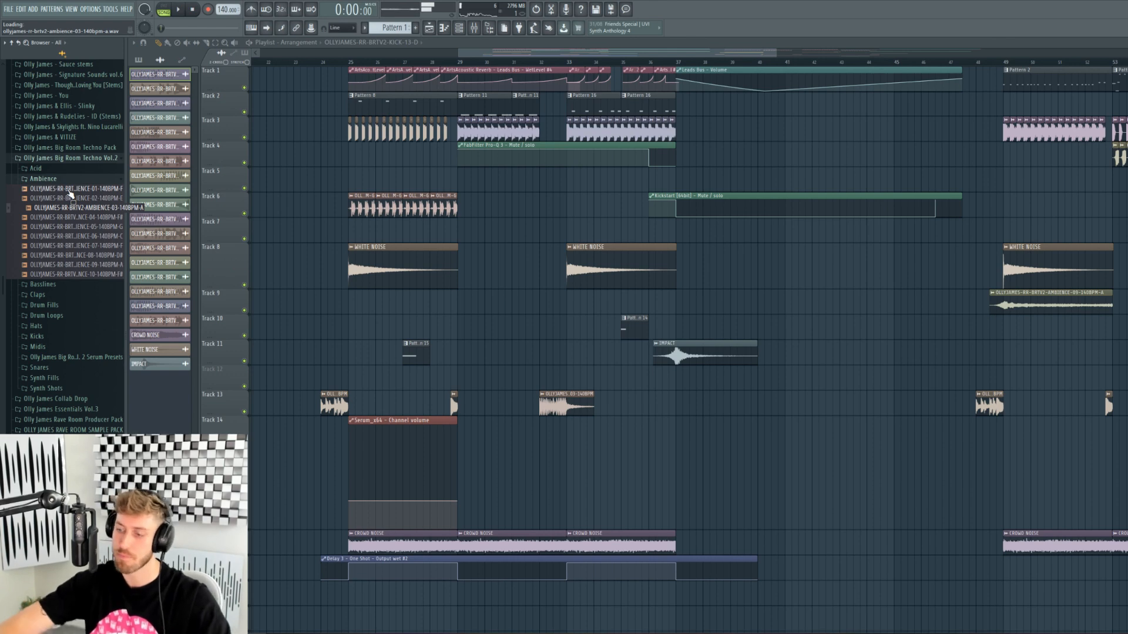
key("Down")
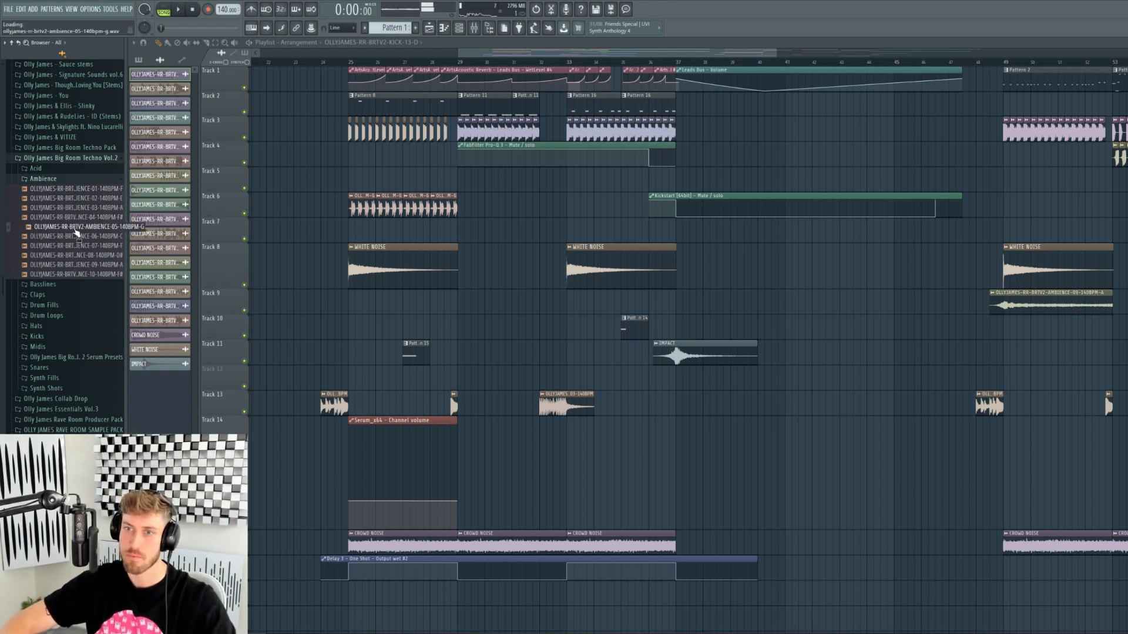
key("Down")
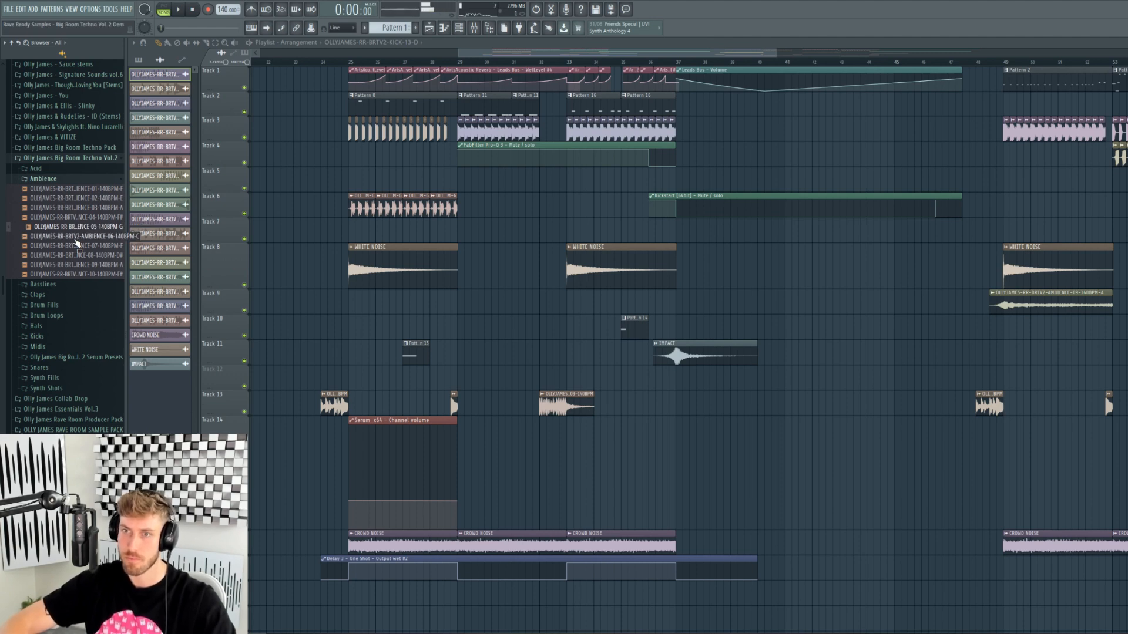
key("Down")
key("Down")
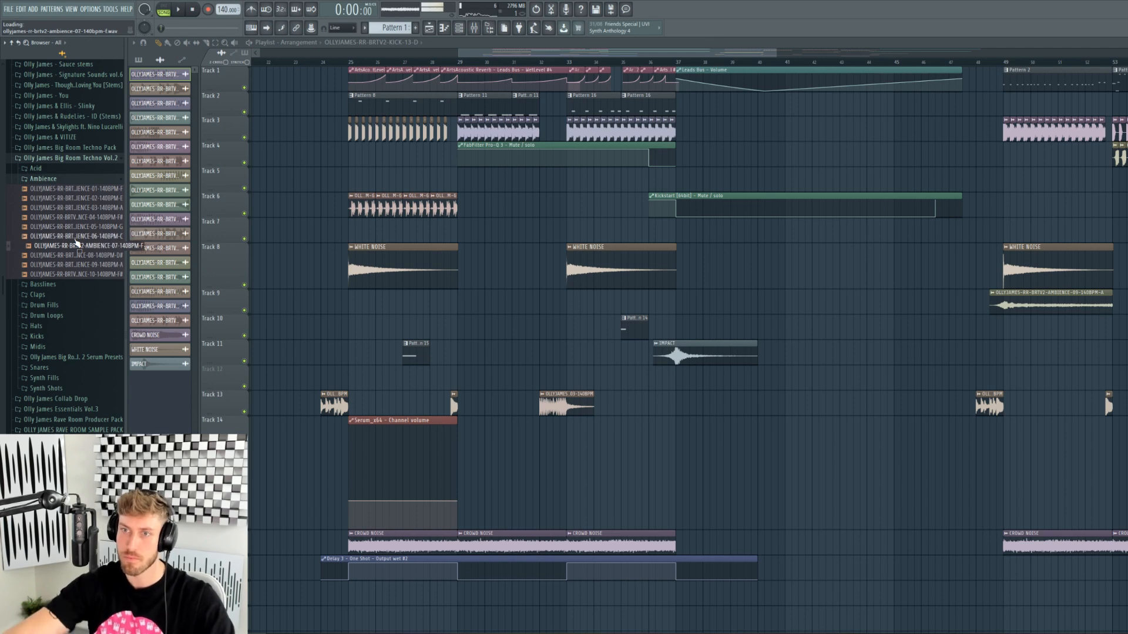
key("Down")
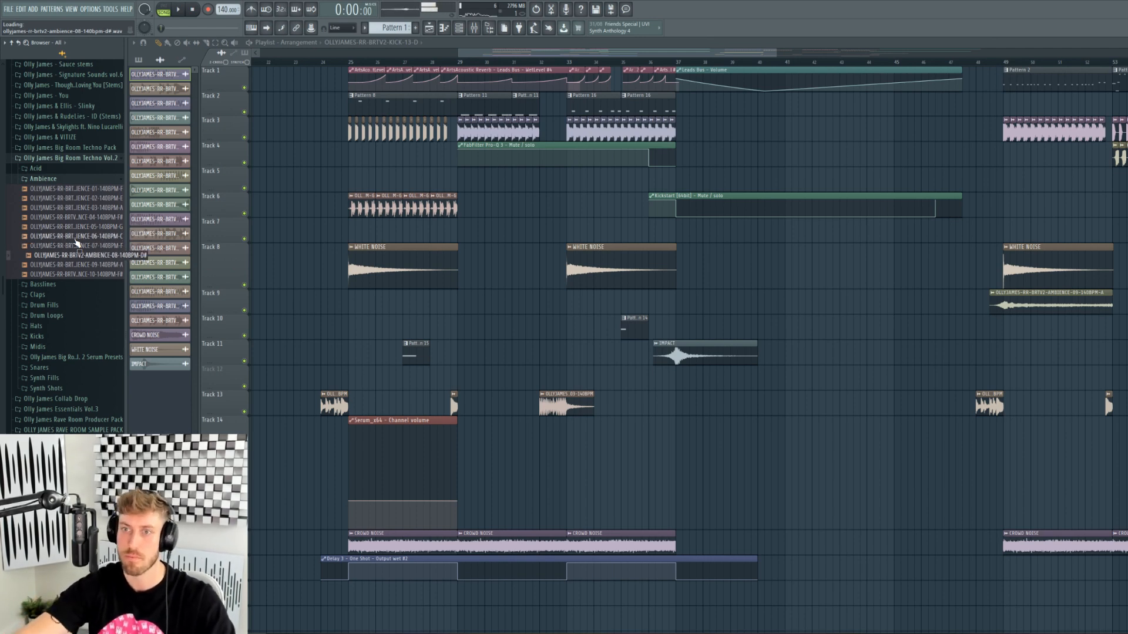
key("Down")
key("Down")
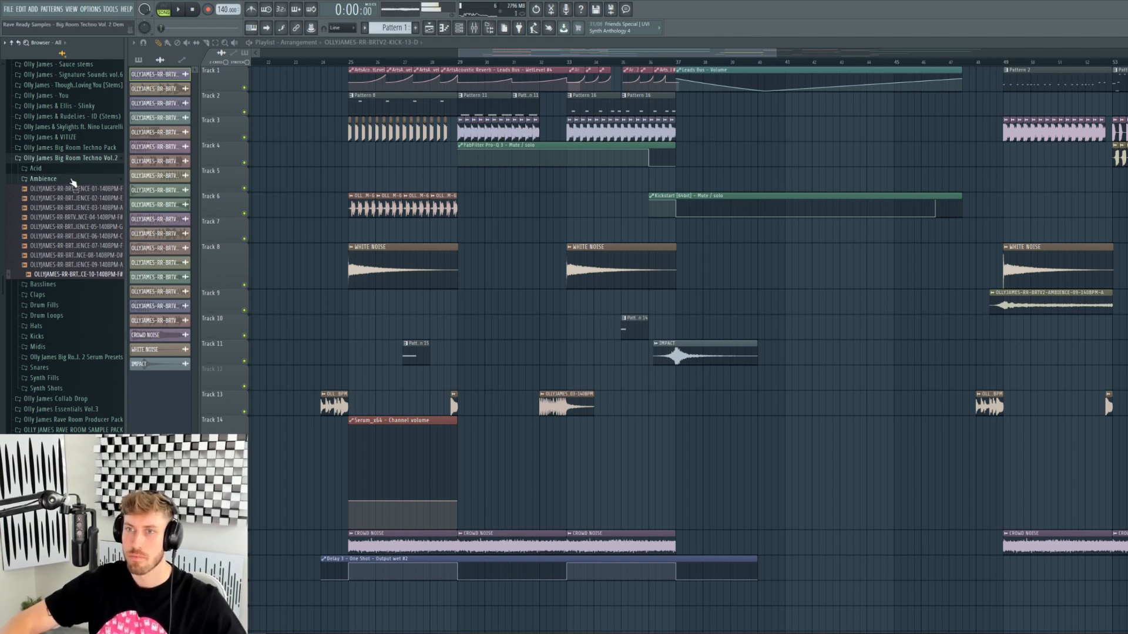
left_click(193, 12)
- Expand the Basslines folder and its Reverse subfolder, dismissing an accidental Track 3 clip menu
left_click(43, 179)
left_click(47, 190)
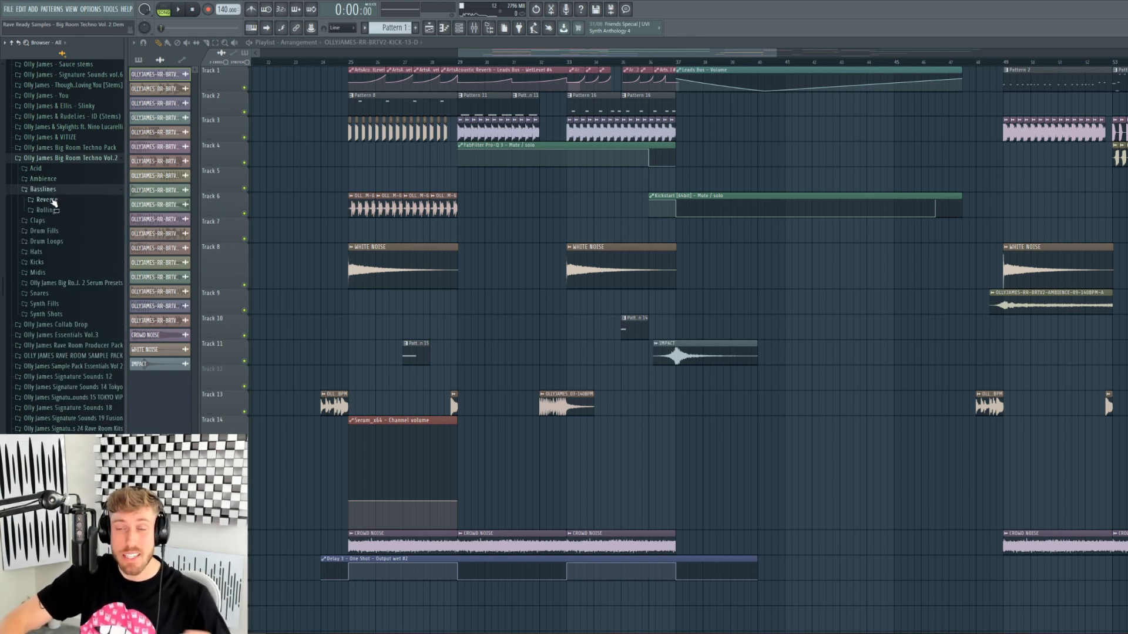
left_click(47, 200)
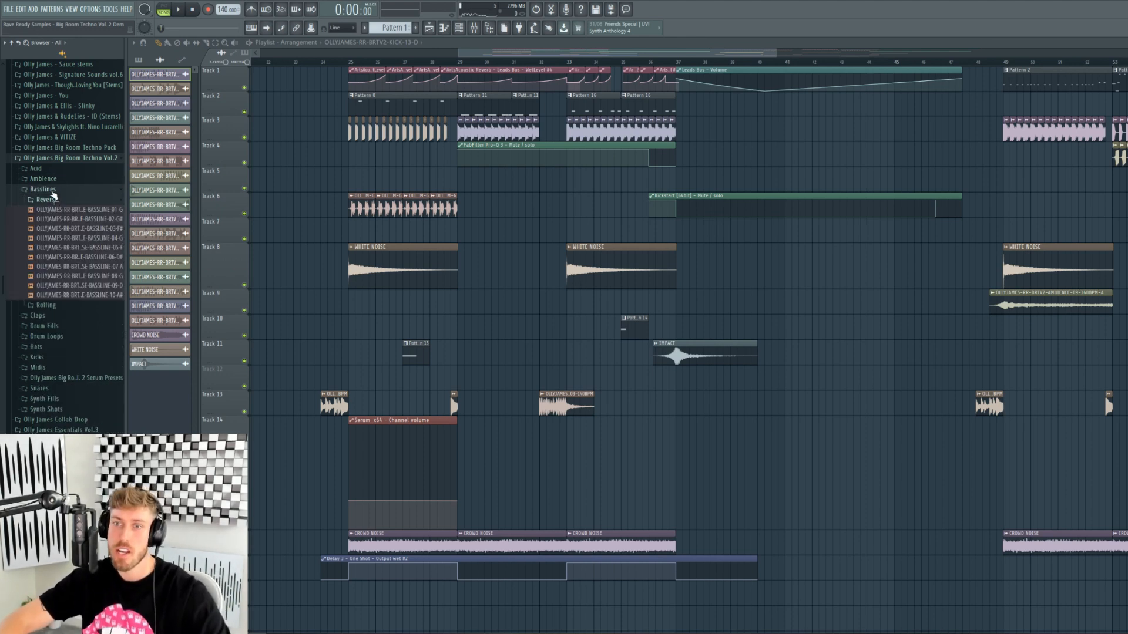
left_click(49, 199)
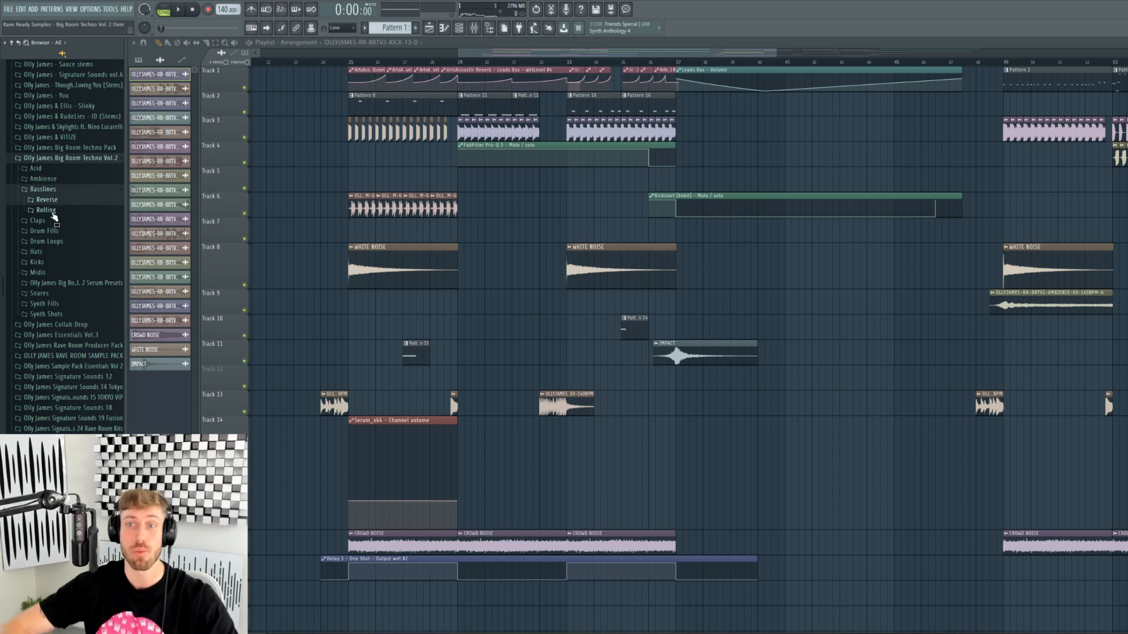
right_click(491, 131)
left_click(491, 130)
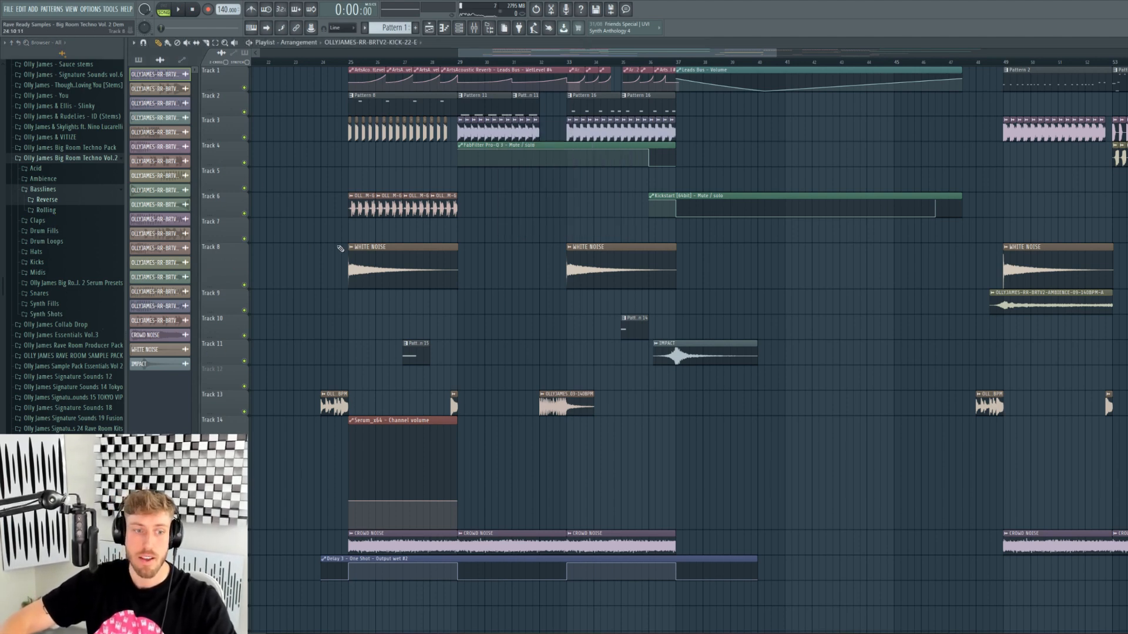
- Preview every reverse bassline sample from 01 to the last, then close the Reverse folder
left_click(50, 201)
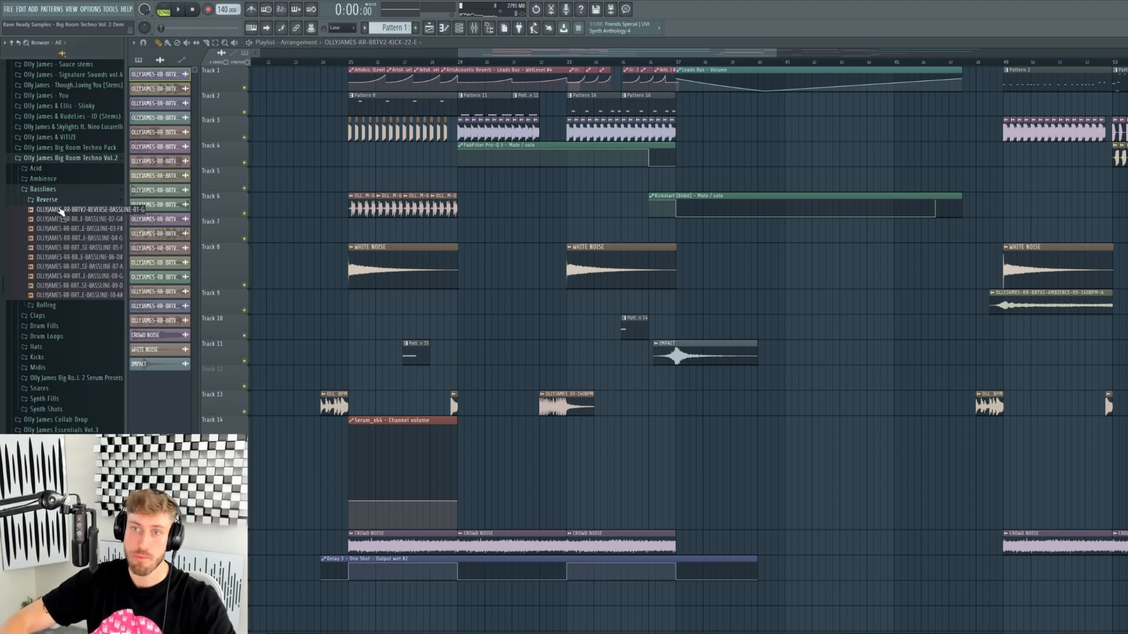
left_click(61, 210)
left_click(63, 217)
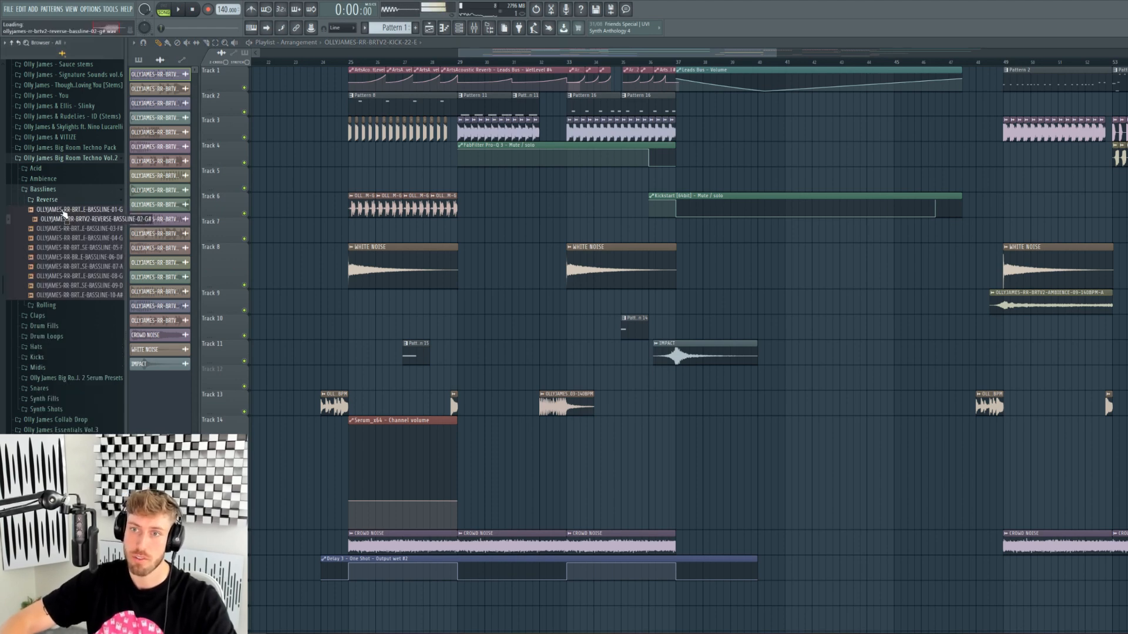
left_click(85, 230)
left_click(88, 238)
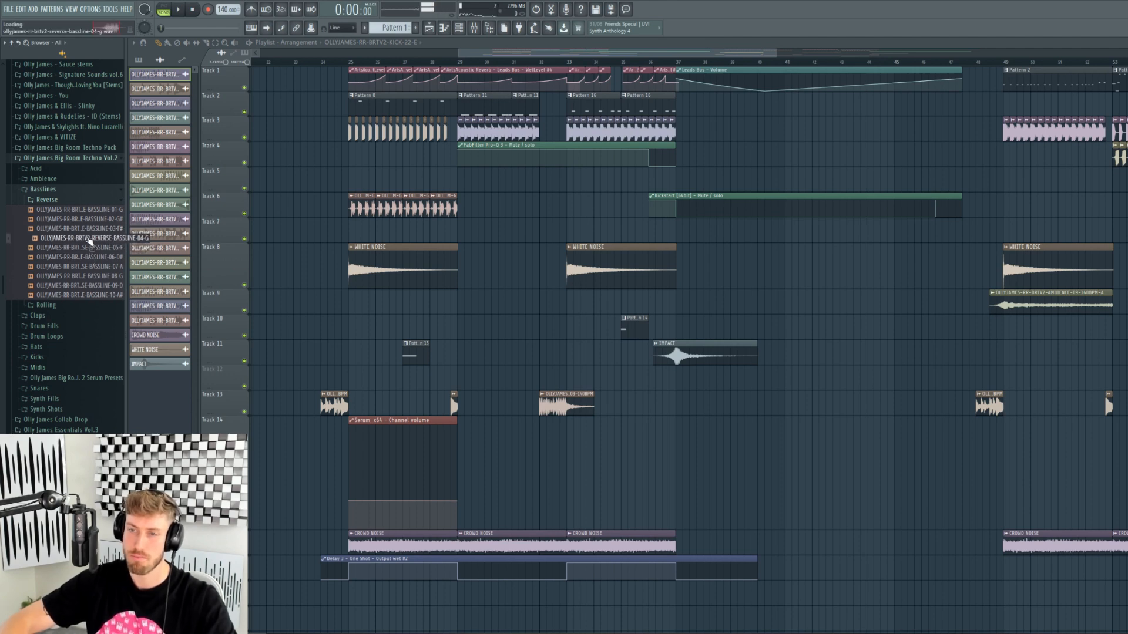
left_click(92, 247)
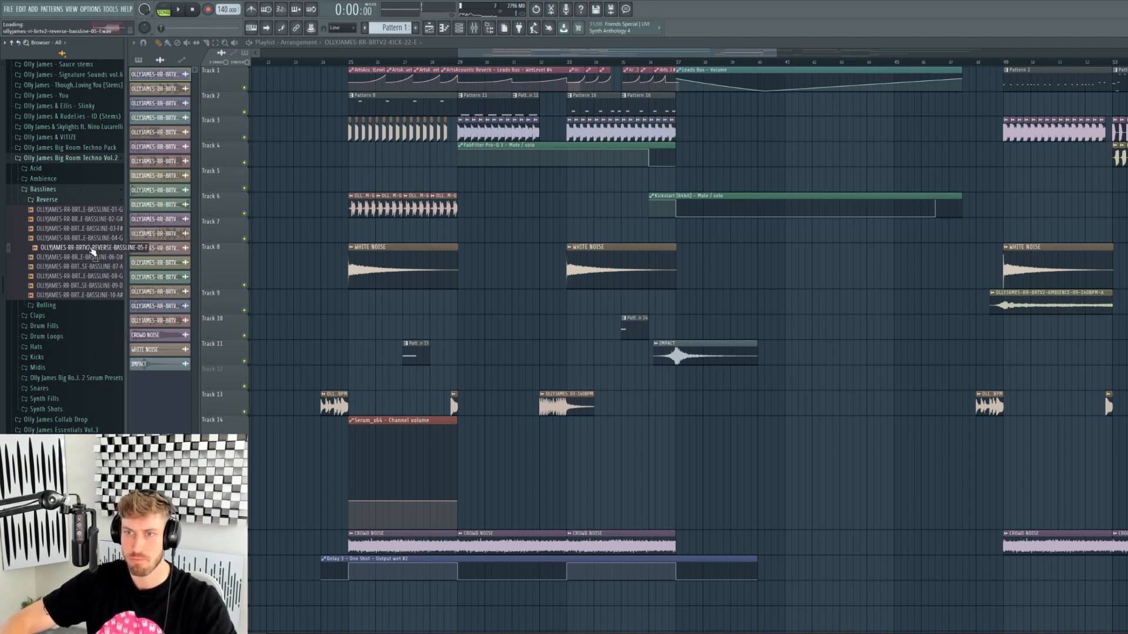
left_click(94, 256)
left_click(97, 266)
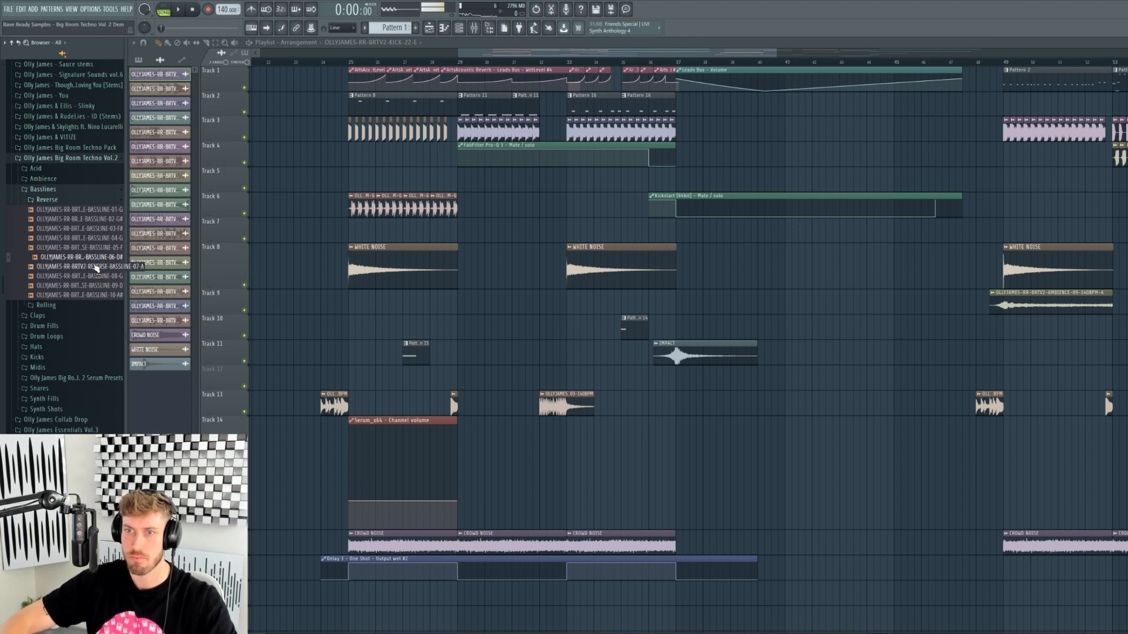
left_click(100, 276)
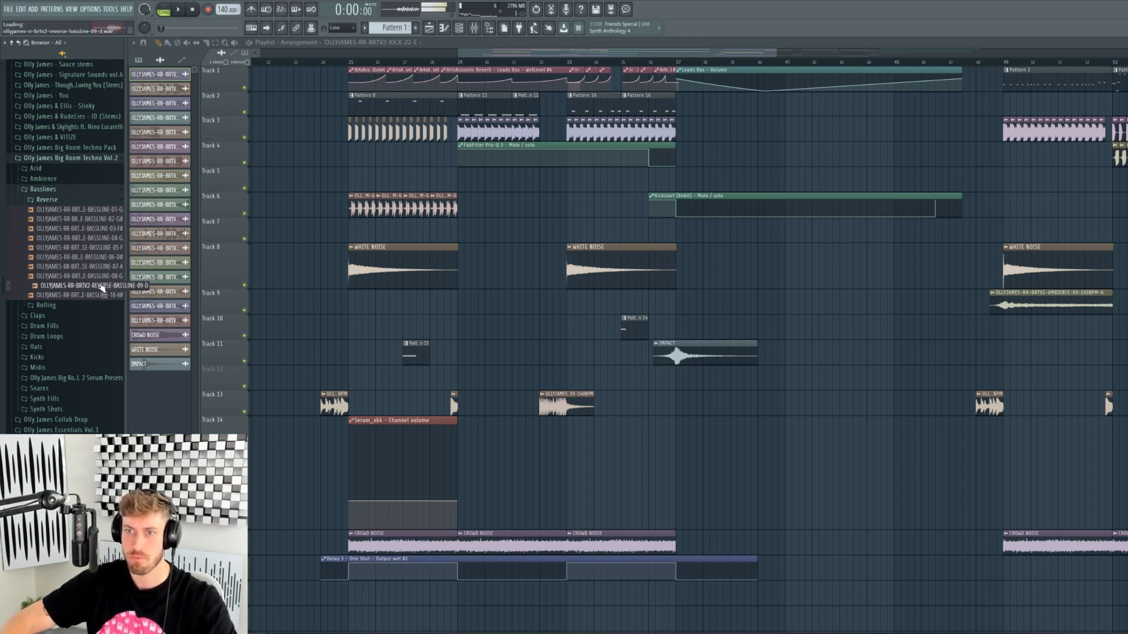
left_click(103, 285)
left_click(104, 295)
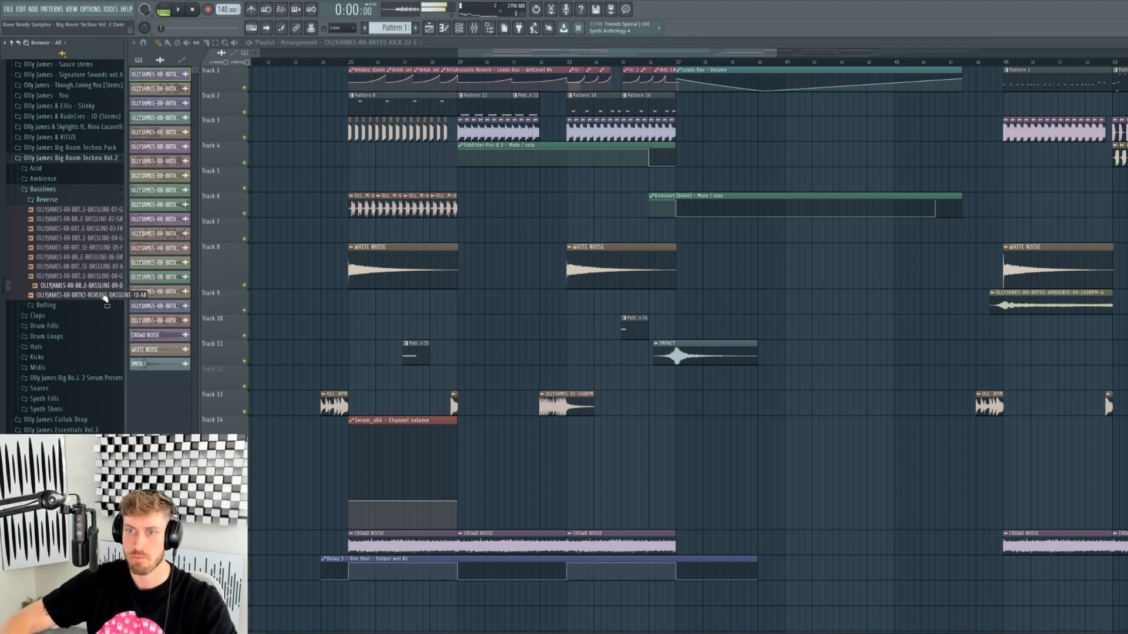
left_click(47, 200)
- Preview rolling basslines 01–07, close the Basslines folders, and open Claps on CLAPS-01
left_click(46, 210)
left_click(64, 221)
left_click(68, 230)
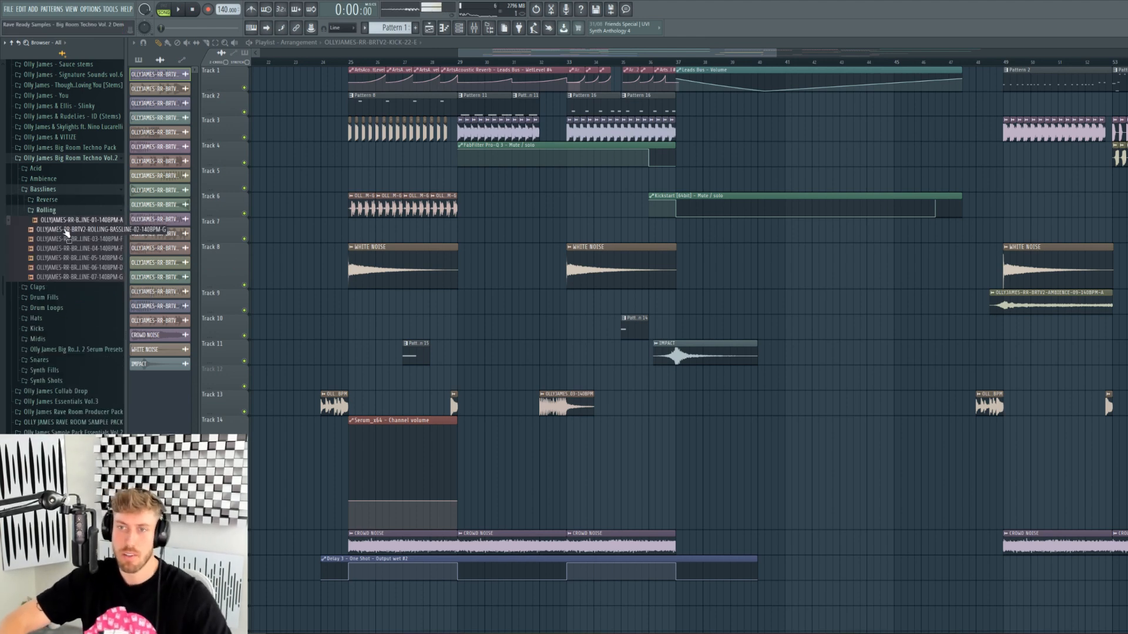
left_click(74, 239)
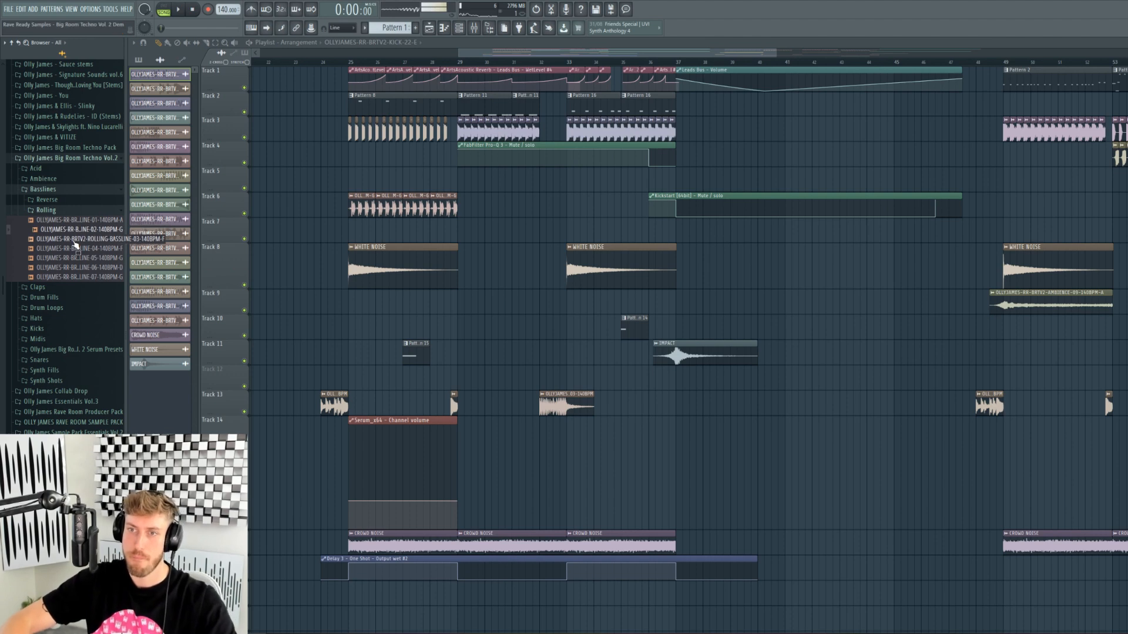
left_click(82, 248)
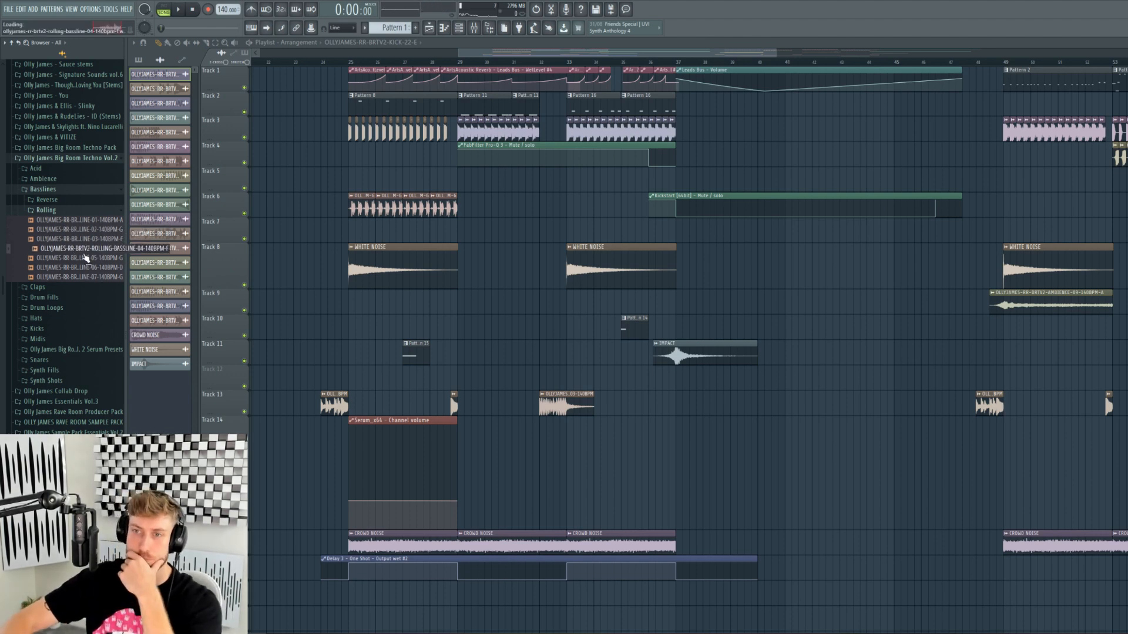
left_click(91, 258)
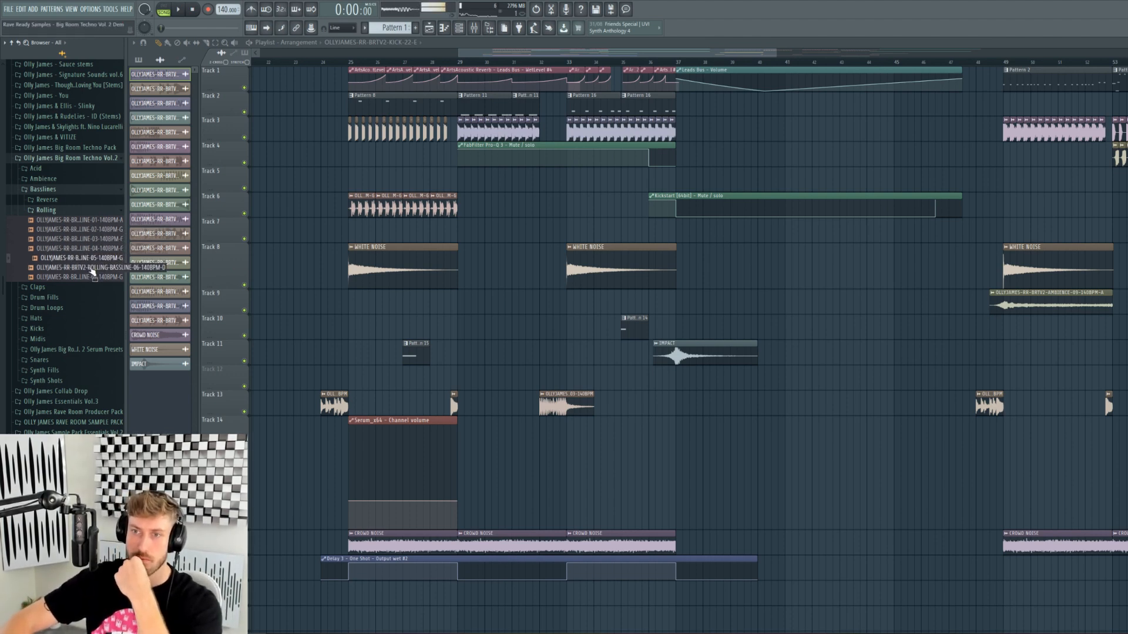
left_click(92, 269)
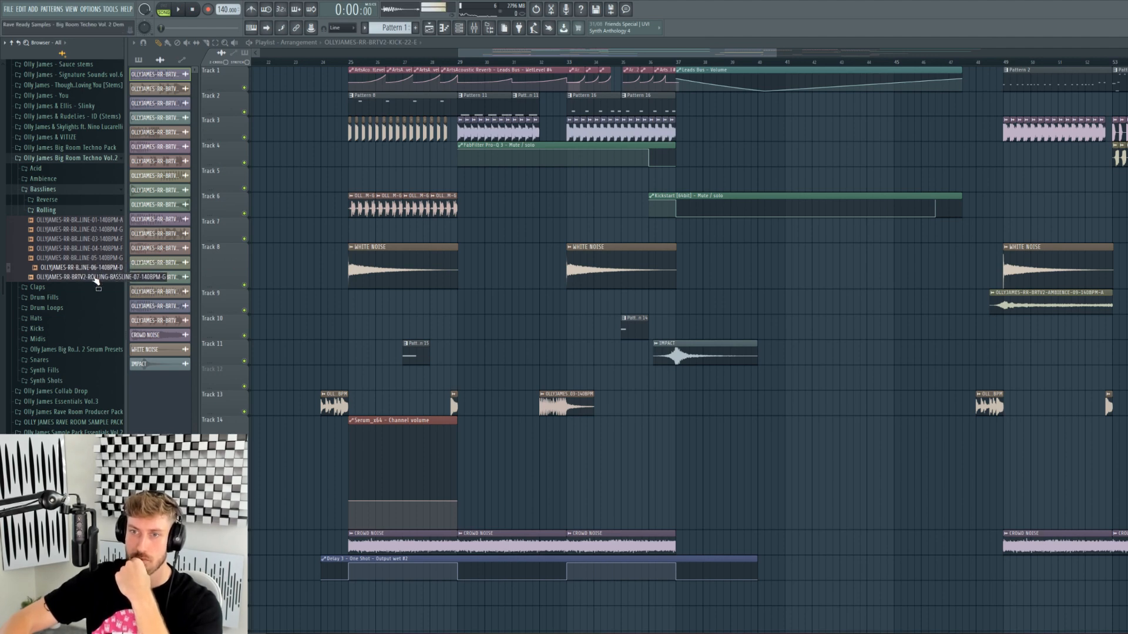
left_click(95, 277)
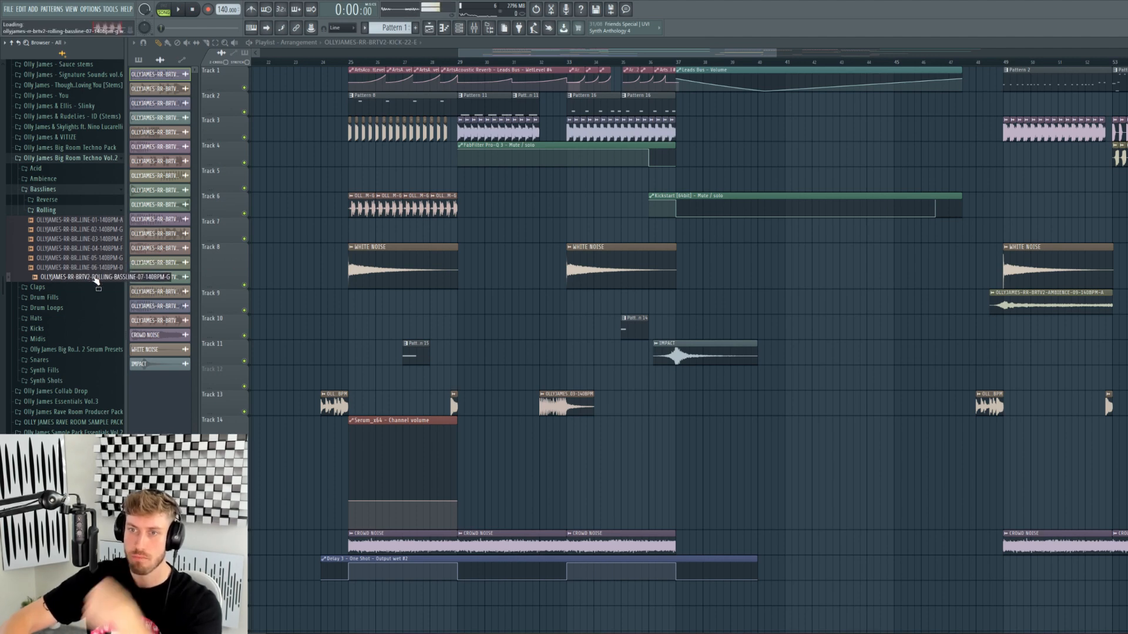
left_click(57, 213)
left_click(59, 220)
left_click(68, 231)
- Finish auditioning the claps at CLAPS-05 and move on to the Drum Fills folder
key("Down")
key("Down")
key("Down")
key("Down")
key("Down")
key("Down")
key("Down")
key("Down")
key("Down")
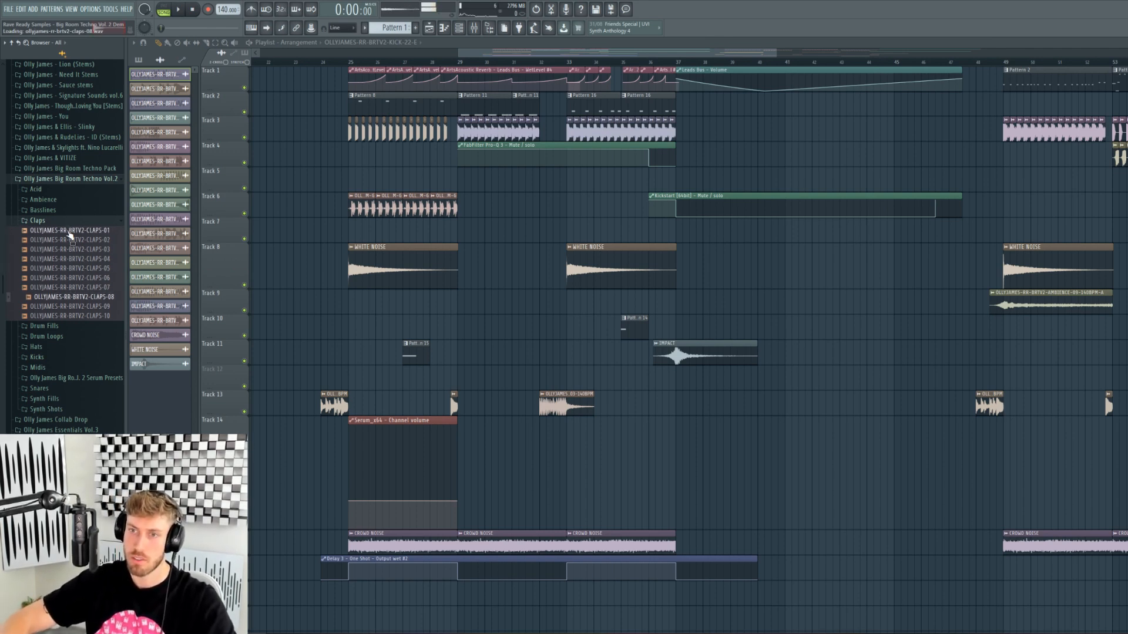
left_click(73, 223)
left_click(71, 231)
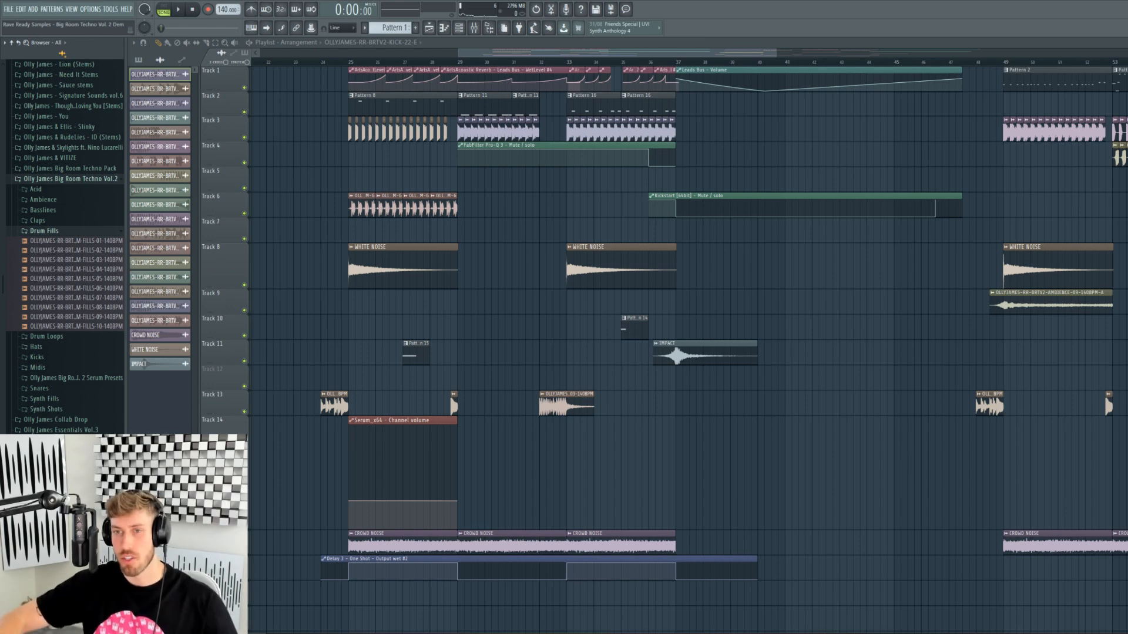
- Preview all ten drum fills, DRUM-FILLS-01 through DRUM-FILLS-10
left_click(101, 242)
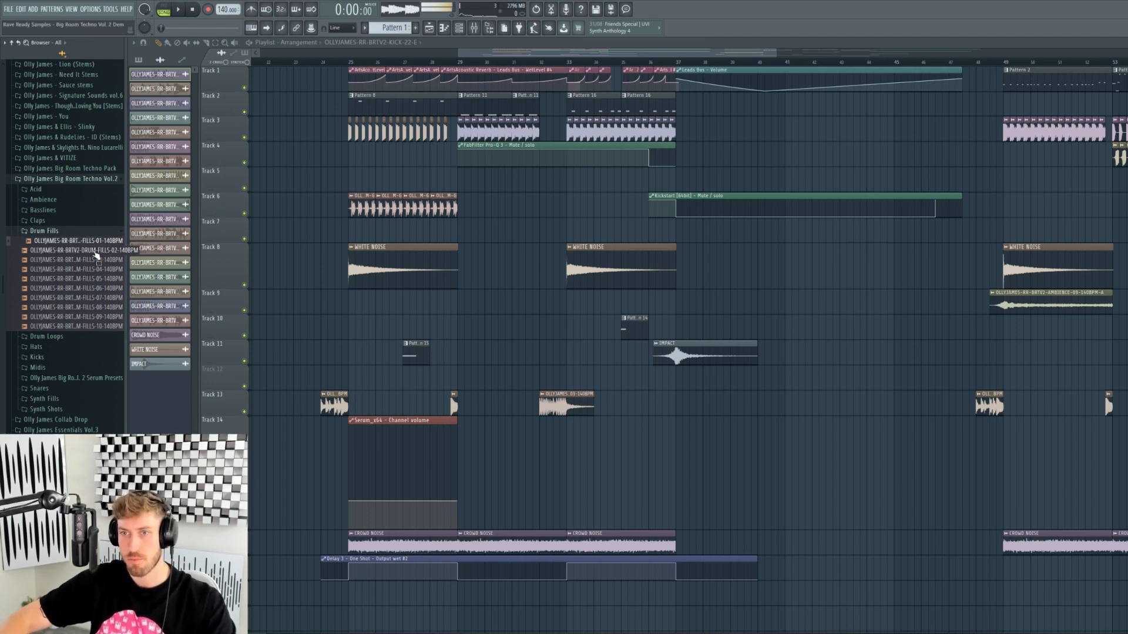
left_click(104, 252)
left_click(106, 260)
left_click(116, 272)
left_click(114, 279)
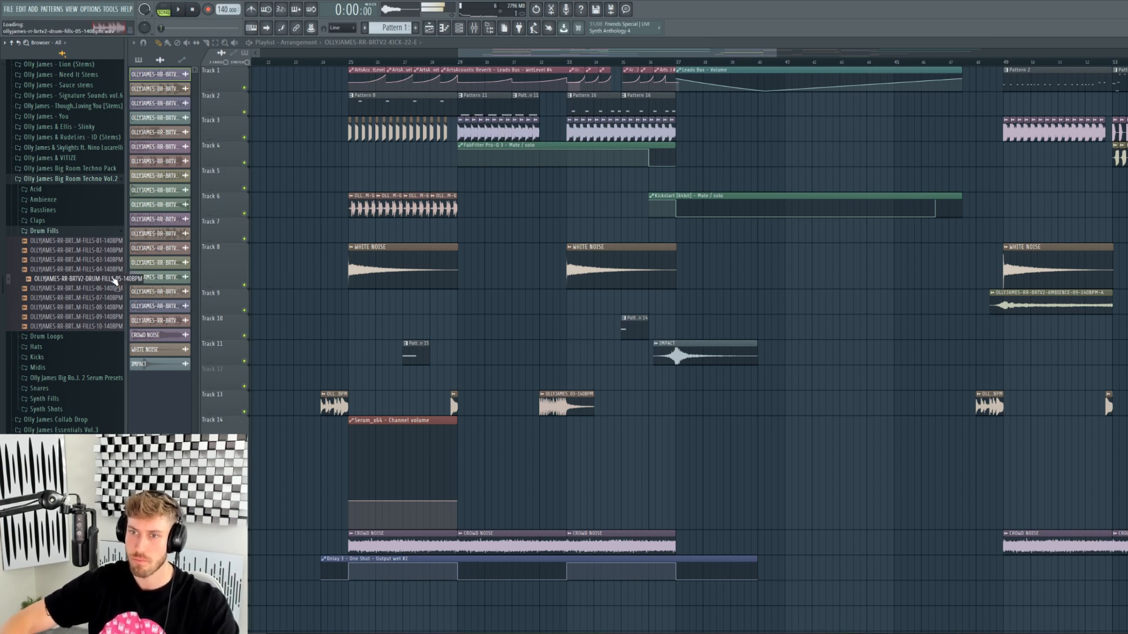
key("Down")
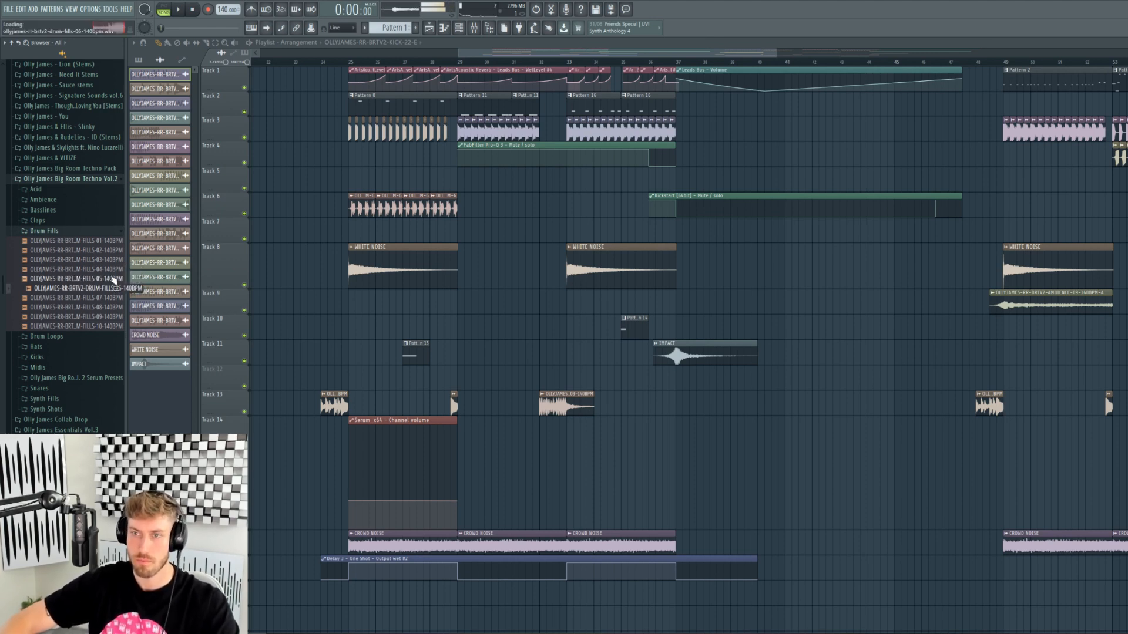
key("Down")
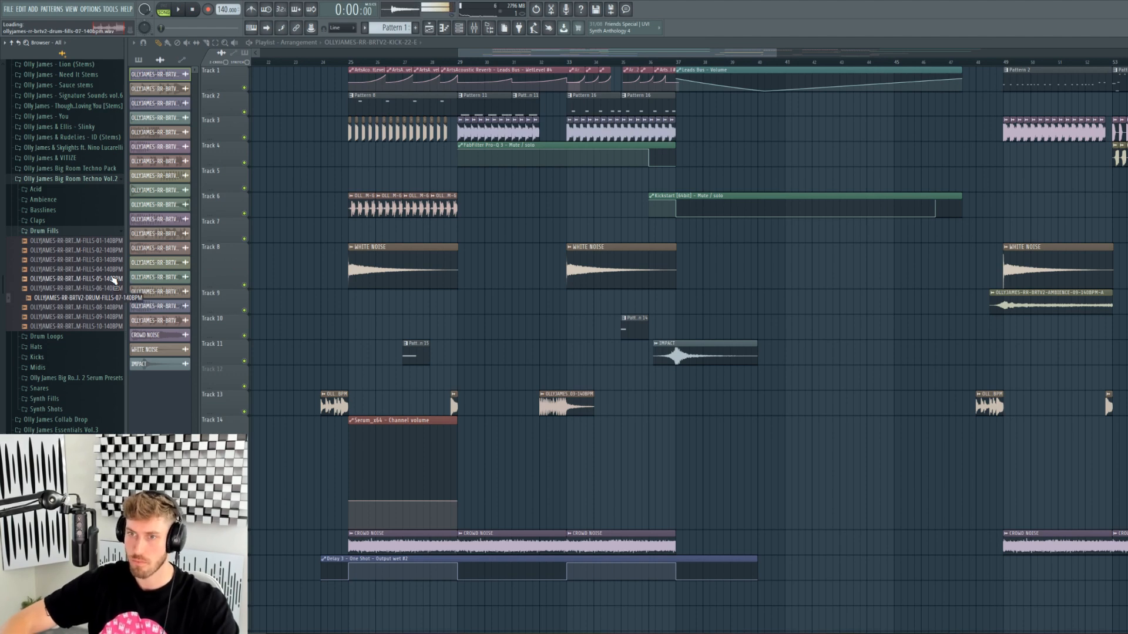
key("Down")
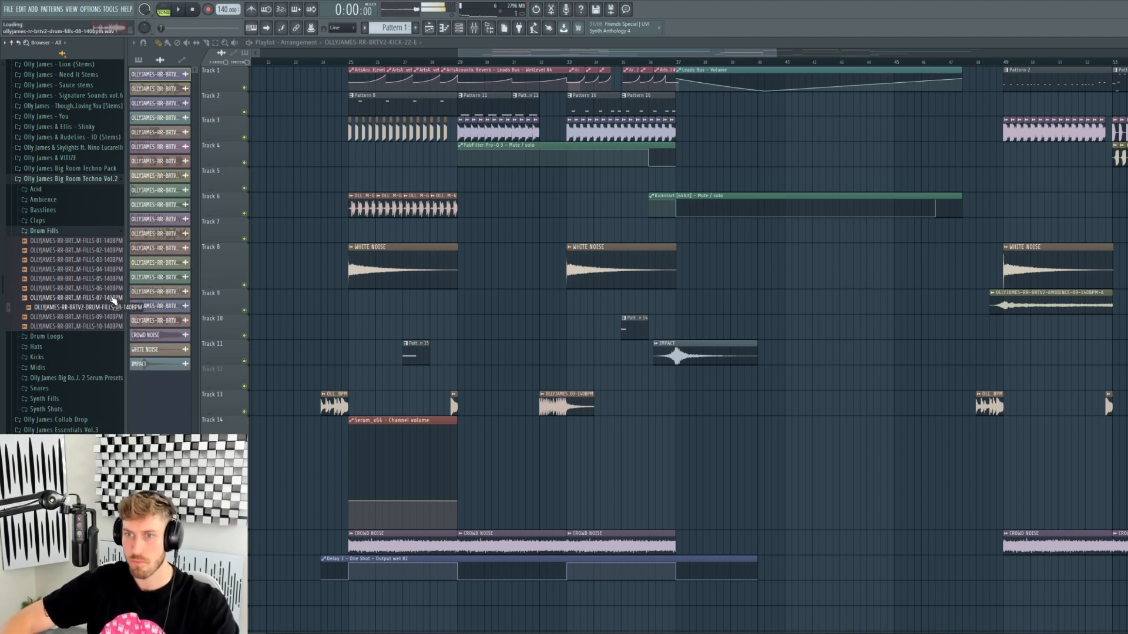
key("Down")
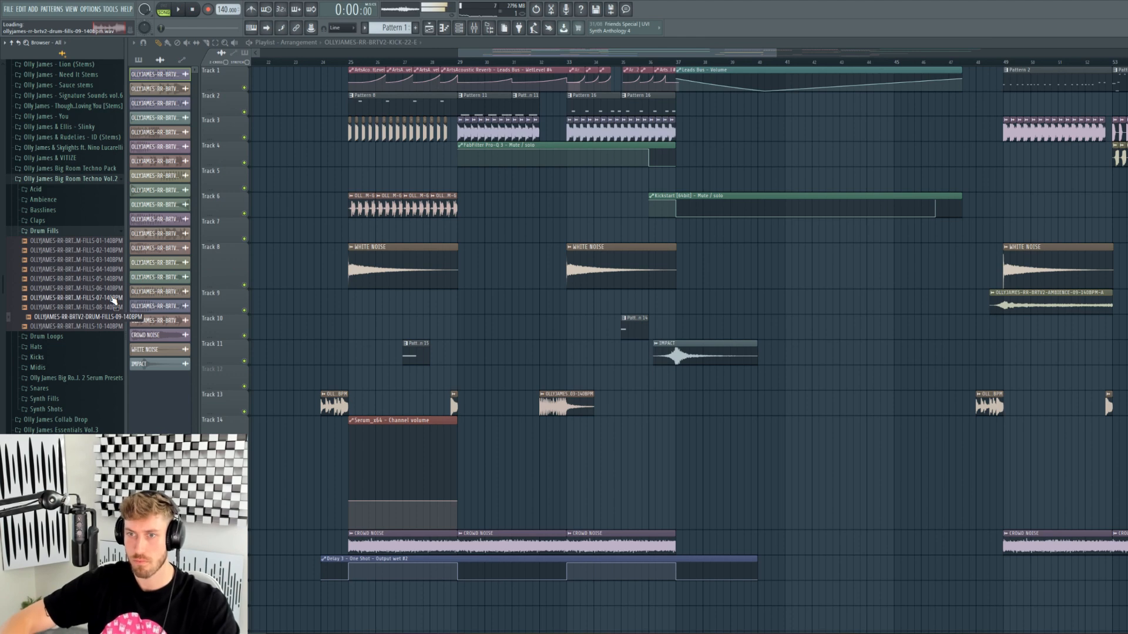
key("Down")
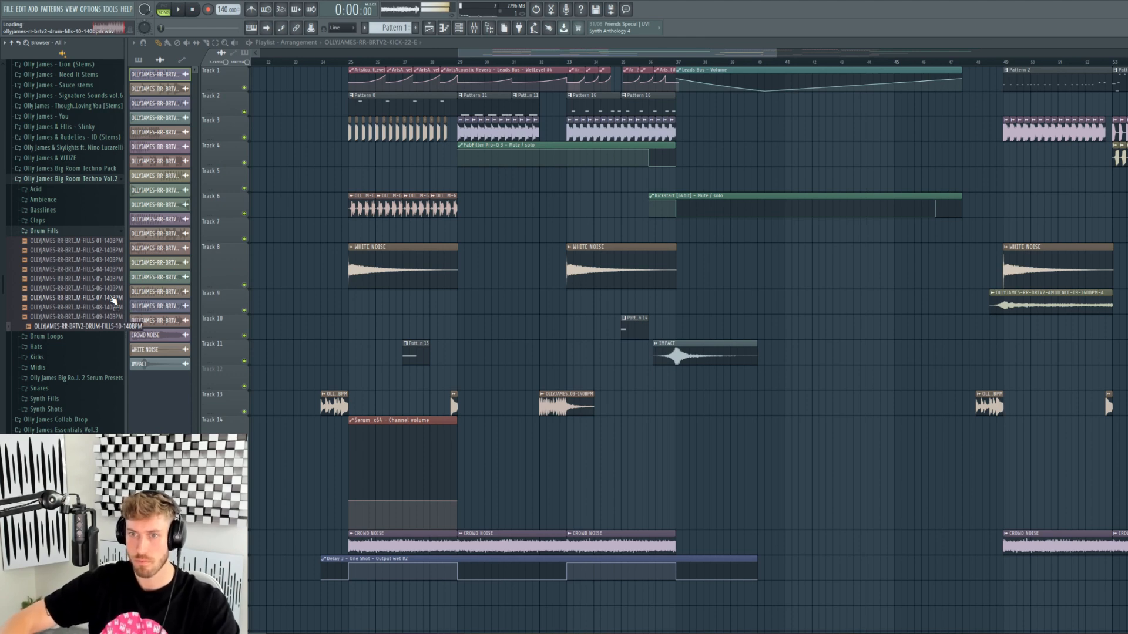
- Preview the drum loops from DRUM-LOOPS-01 through 08
left_click(47, 231)
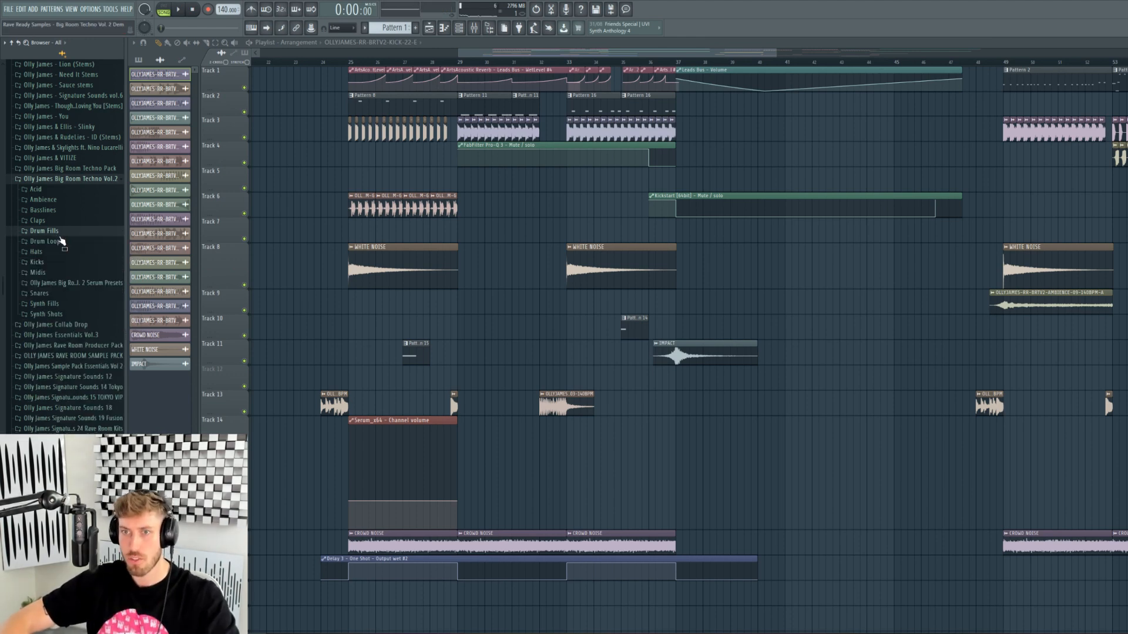
left_click(46, 242)
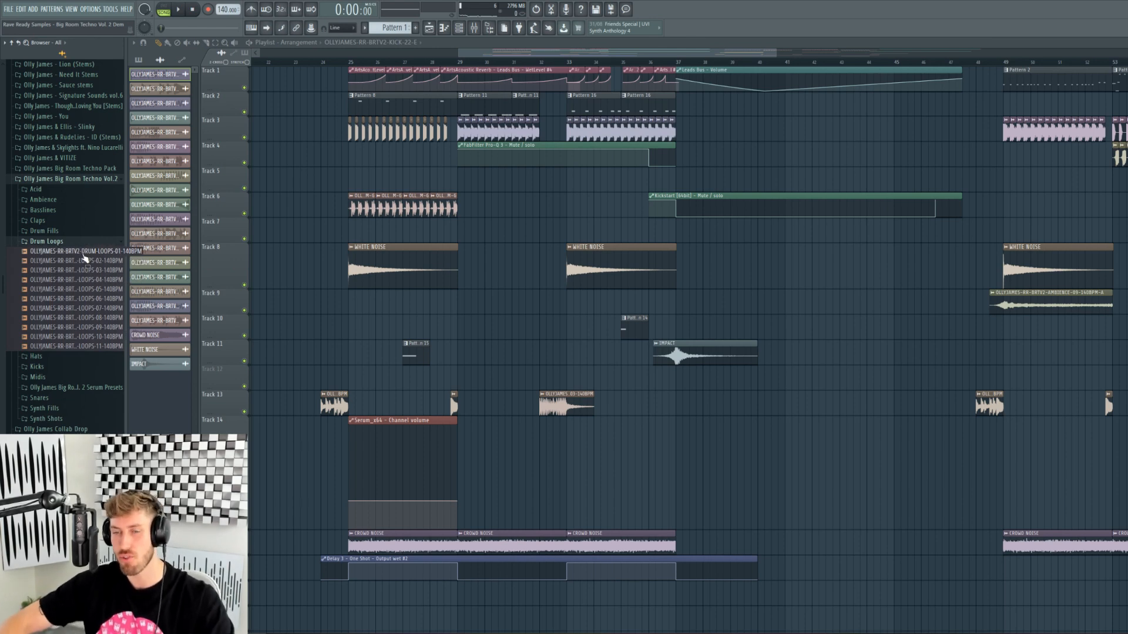
left_click(84, 253)
left_click(86, 260)
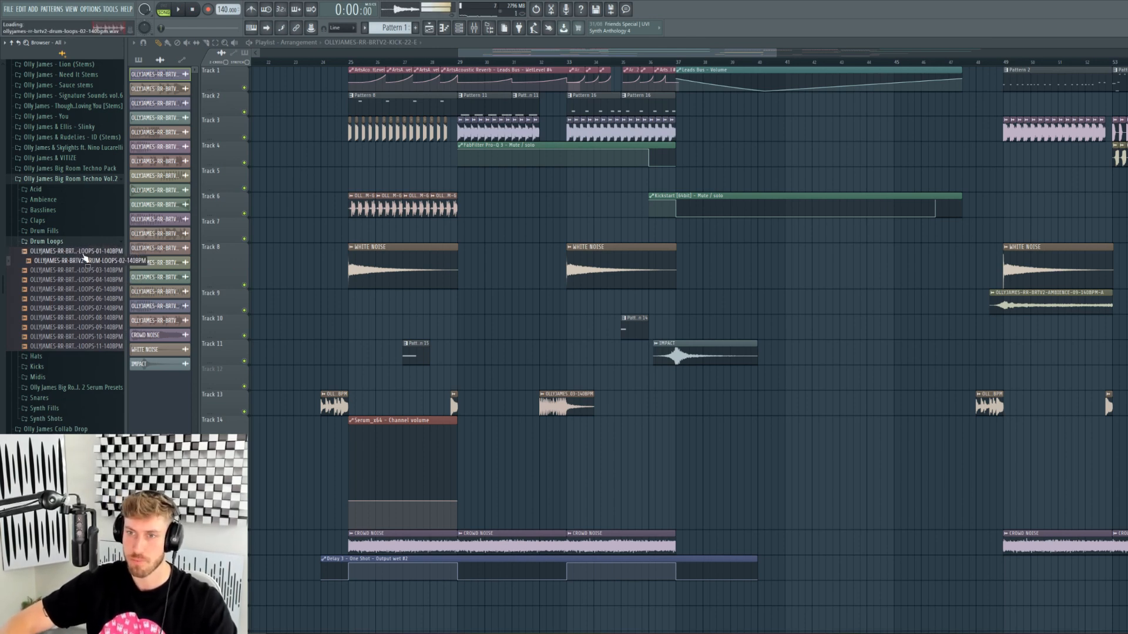
key("Down")
key("Down")
key("Down")
key("Down")
key("Down")
key("Down")
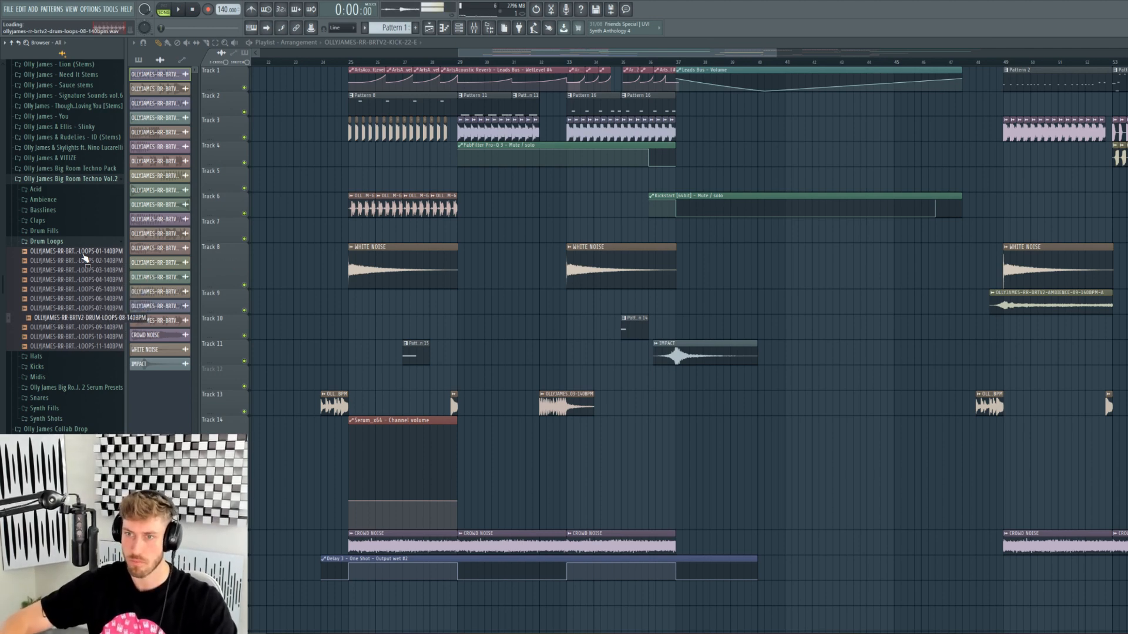
key("Down")
key("Down")
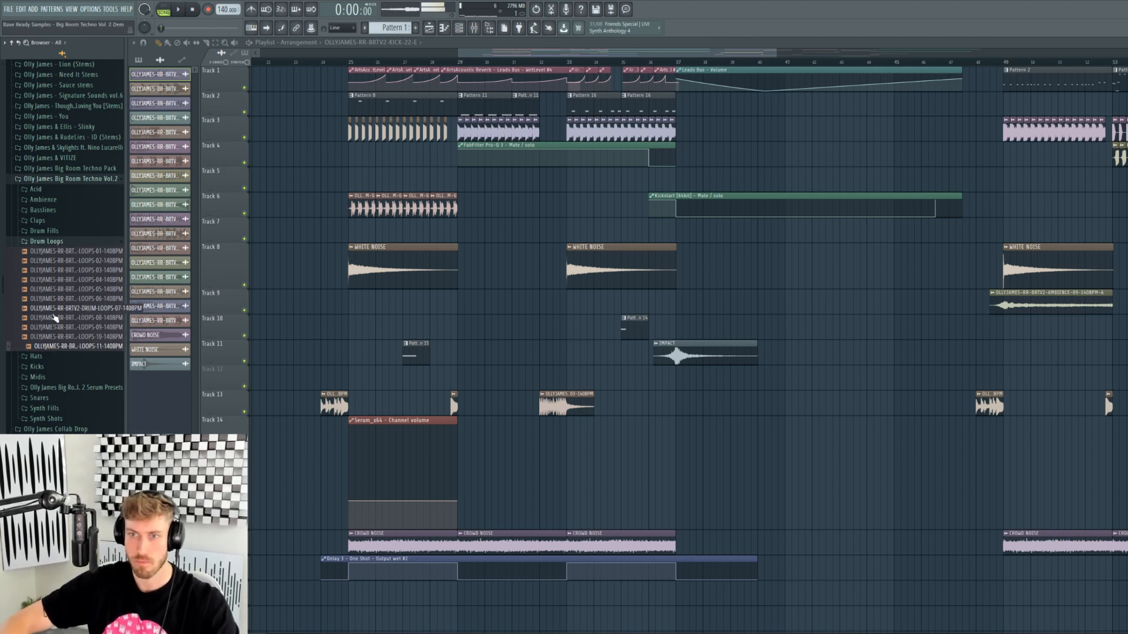
- Audition the hat samples from HAT-01 to HAT-08
left_click(39, 357)
left_click(52, 367)
key("Down")
key("Down")
key("Down")
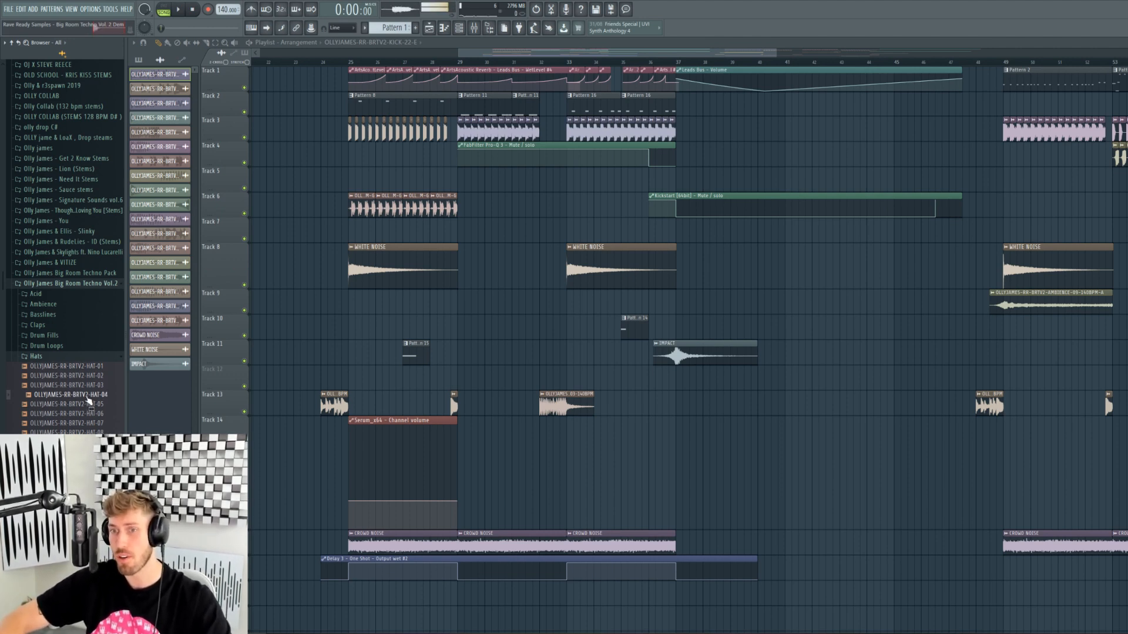
key("Up")
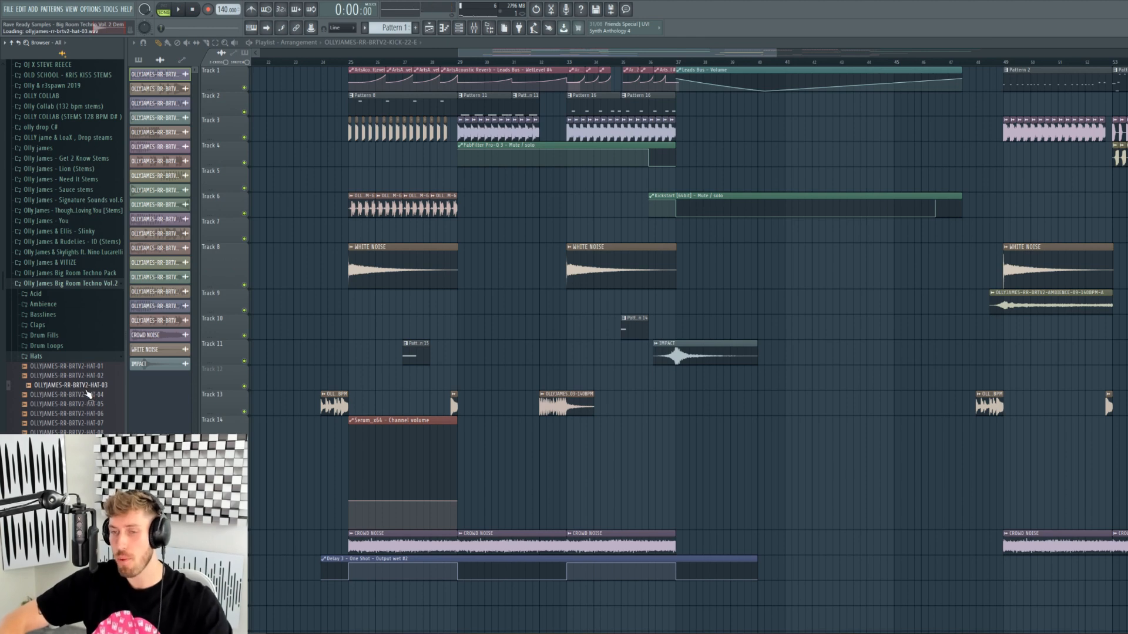
key("Down")
key("Down")
key("Down")
key("Down")
key("Down")
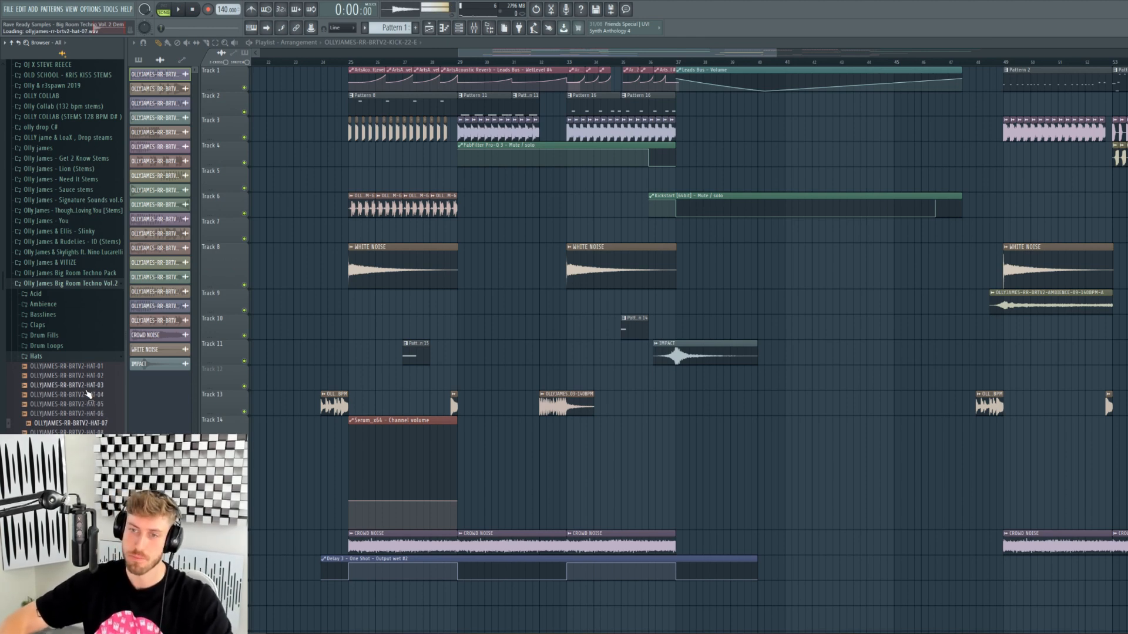
- Audition the kick samples from KICK-01 down to kick 11
left_click(37, 357)
left_click(47, 368)
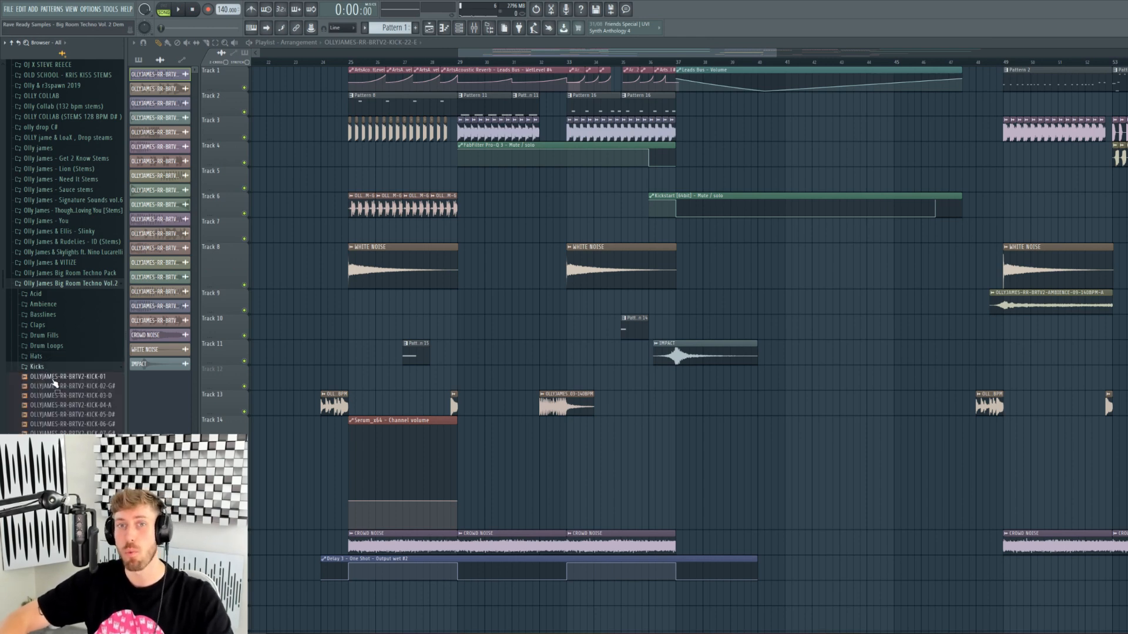
left_click(53, 379)
key("Down")
key("Down")
key("Down")
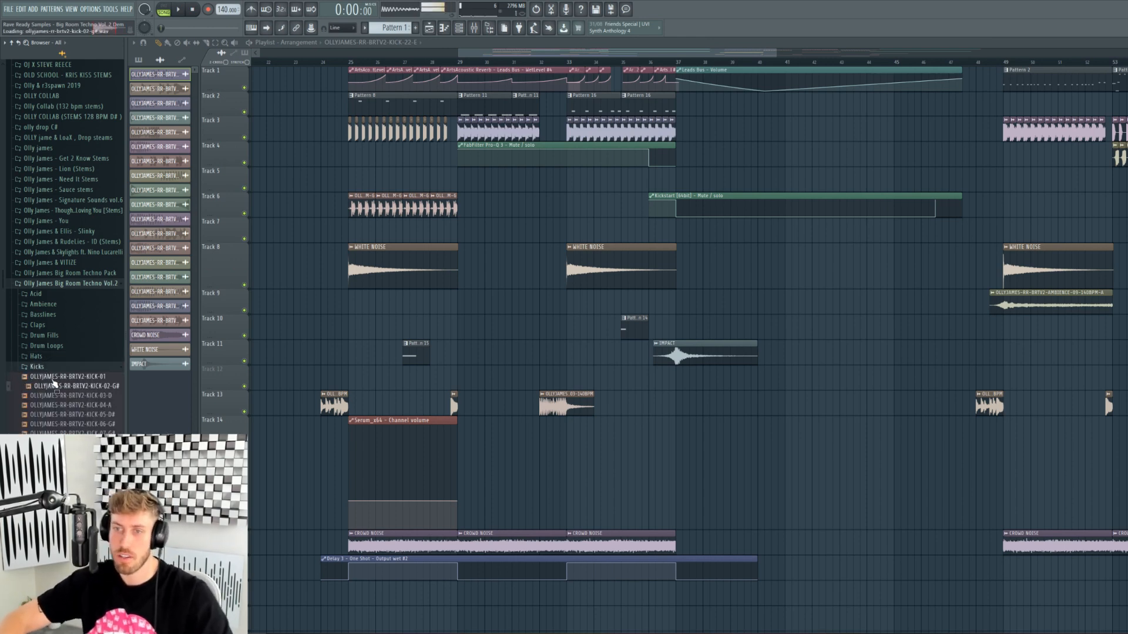
key("Down")
key("Down")
key("Down")
key("Down")
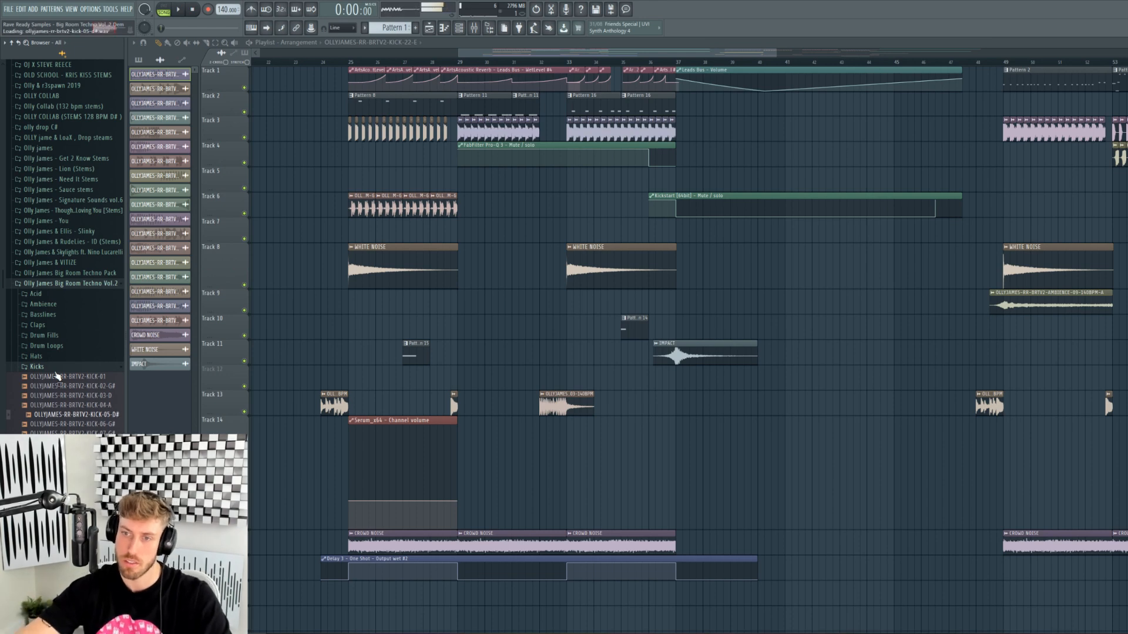
key("Down")
key("Down")
key("Down")
key("Down")
key("Down")
key("Down")
key("Down")
key("Down")
key("Down")
key("Down")
key("Down")
key("Down")
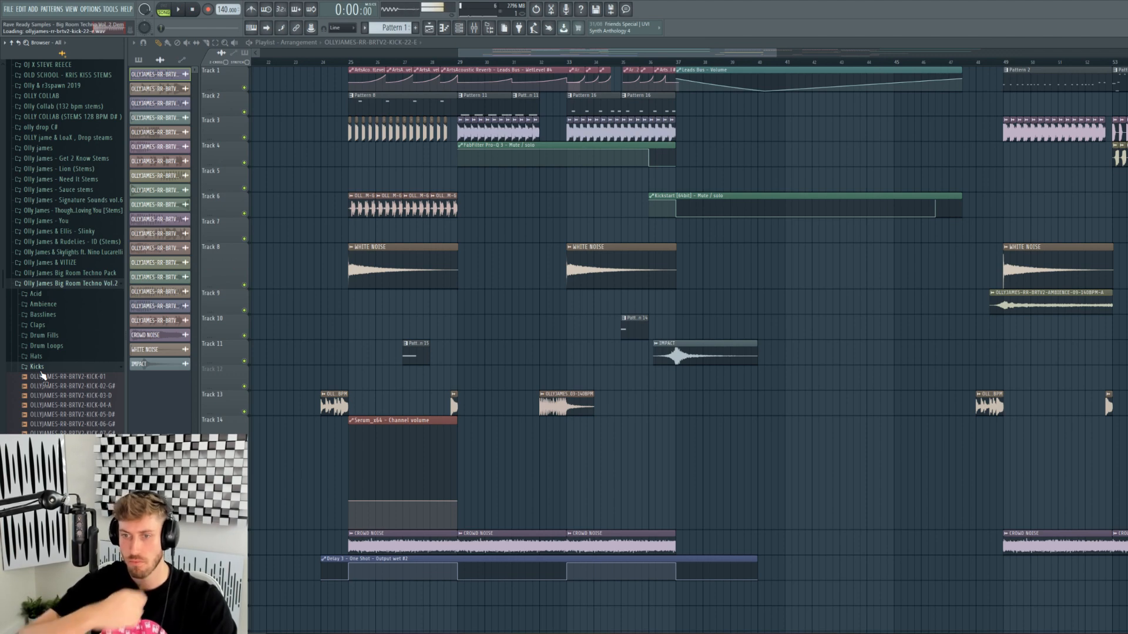
- Collapse Kicks and open the pack's Midis and Serum presets folders
left_click(46, 368)
left_click(50, 377)
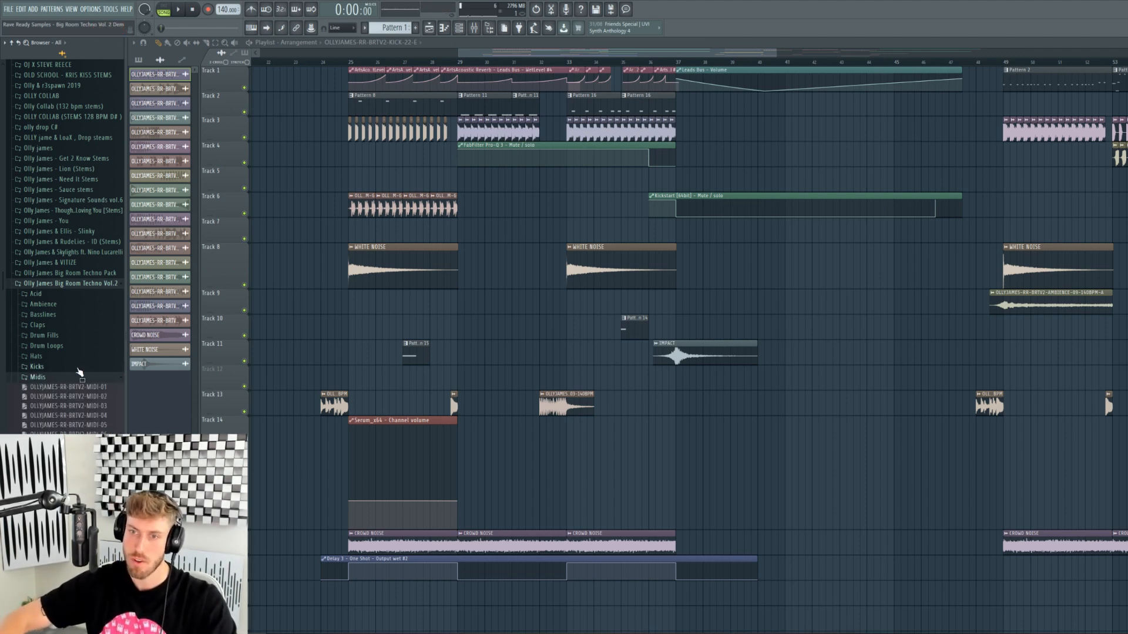
left_click(77, 378)
- Peek into the Serum presets folder, then preview the first three snare samples
left_click(75, 388)
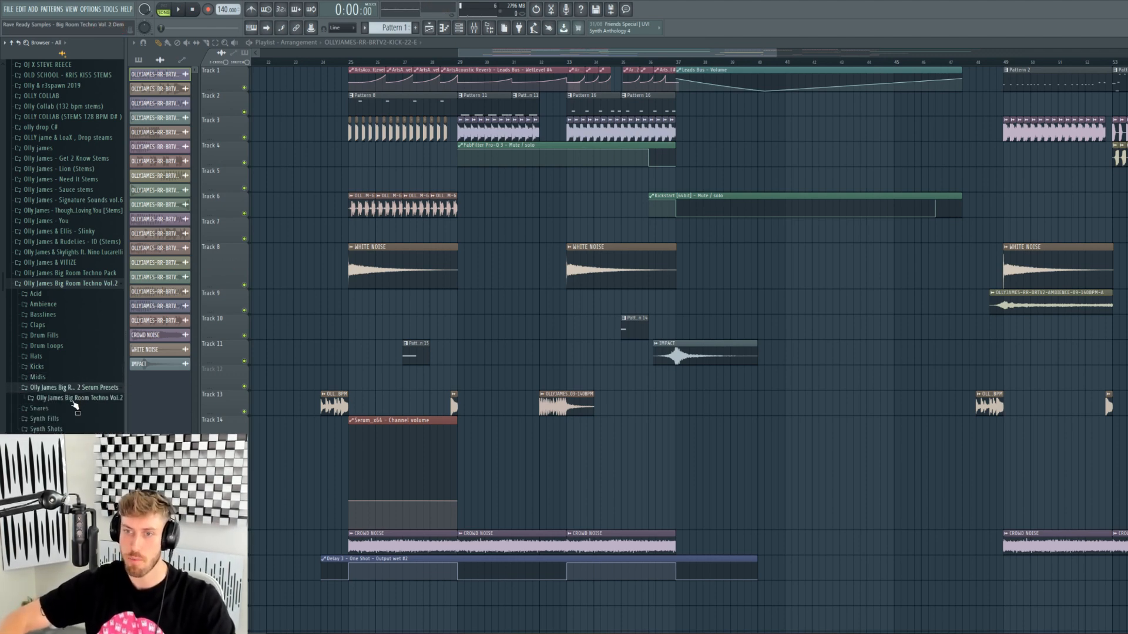
left_click(75, 400)
left_click(44, 401)
left_click(50, 409)
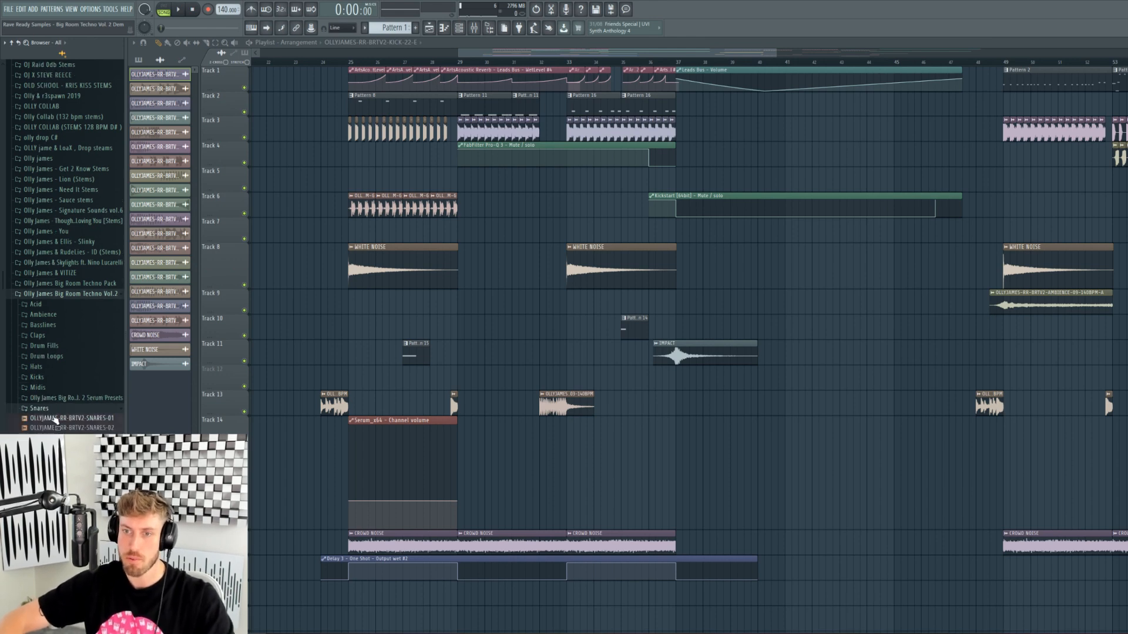
left_click(54, 418)
key("Down")
key("Down")
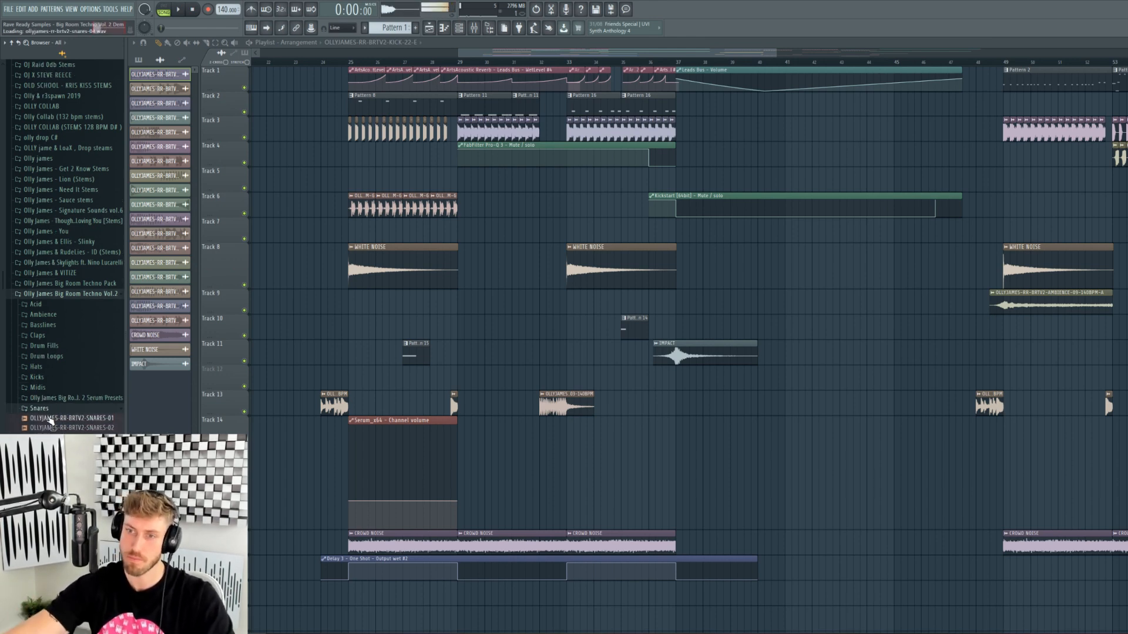
key("Down")
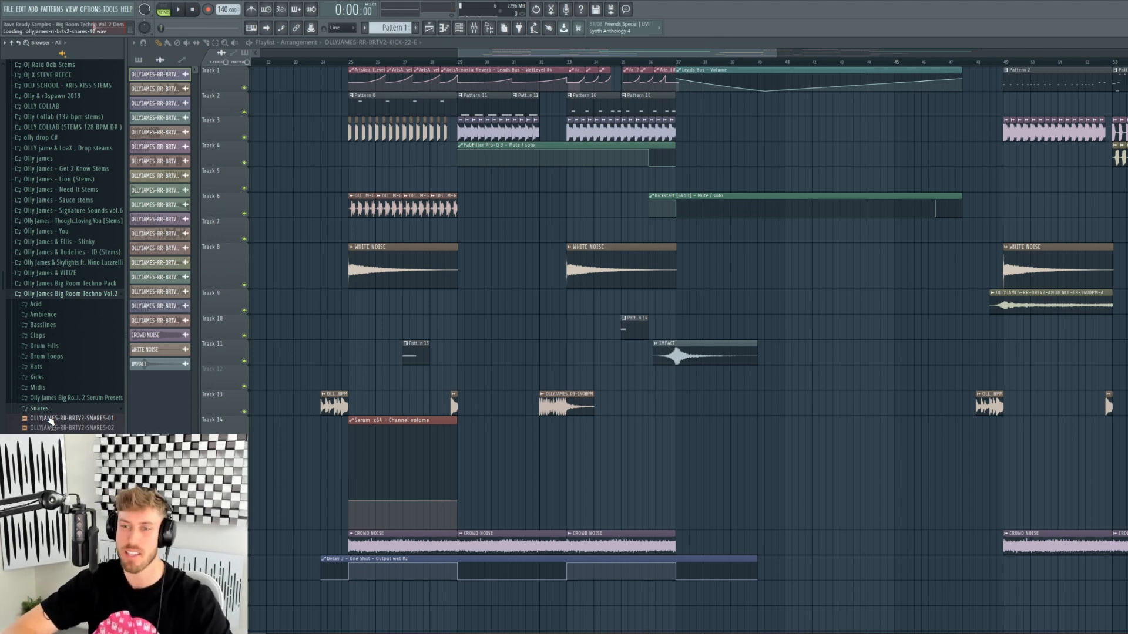
- Preview the synth fill loops 01 through 07
scroll(65, 235, "up", 3)
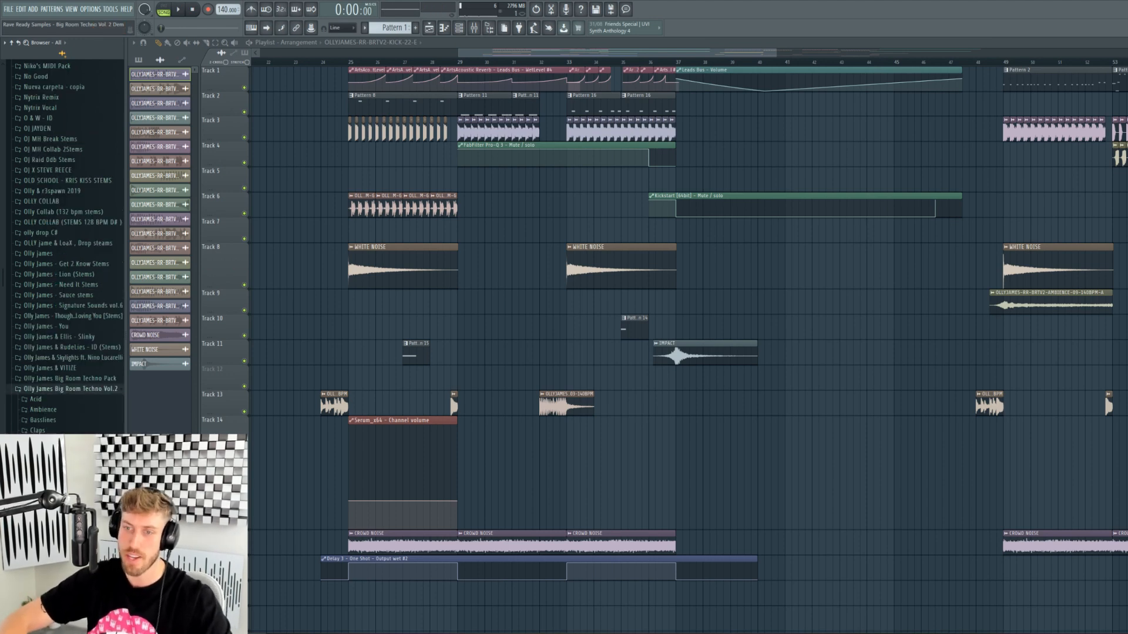
left_click(59, 529)
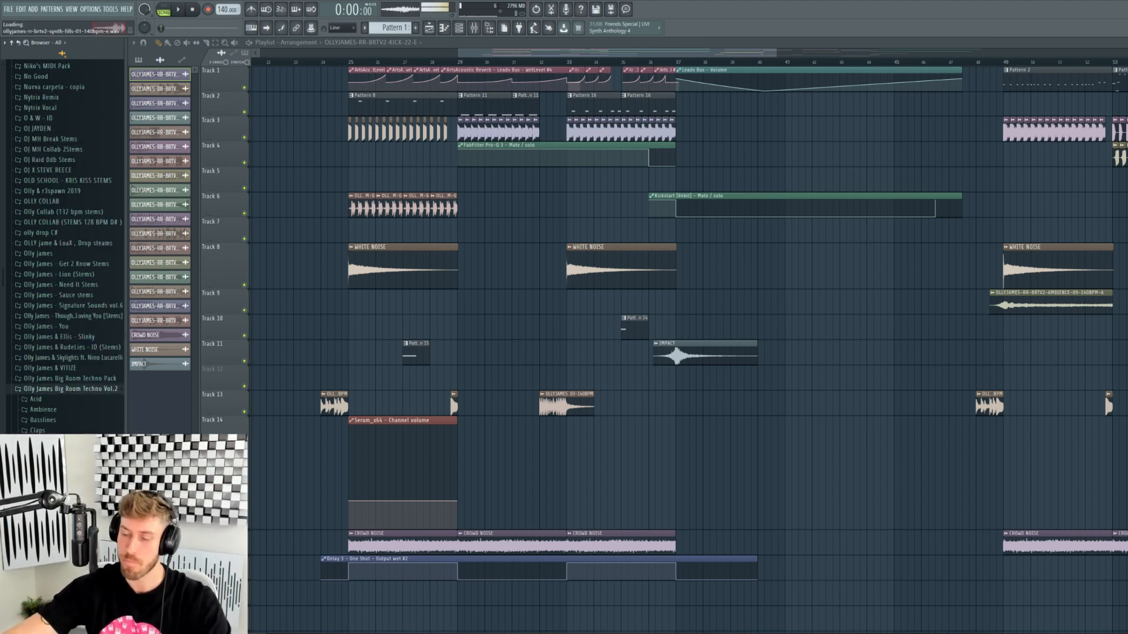
key("Down")
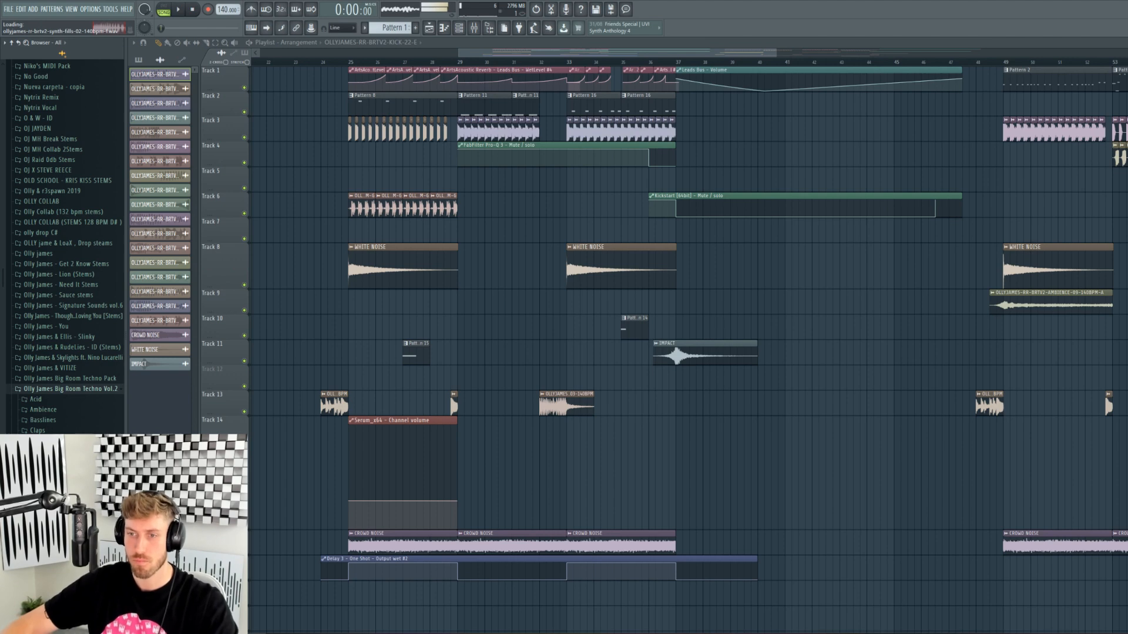
key("Down")
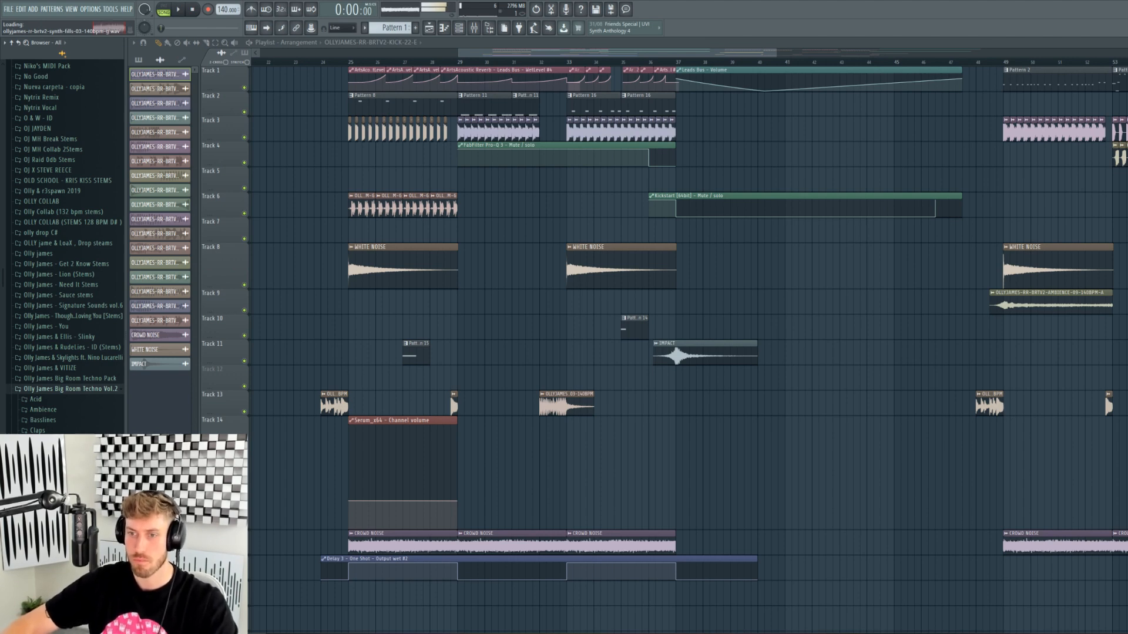
key("Down")
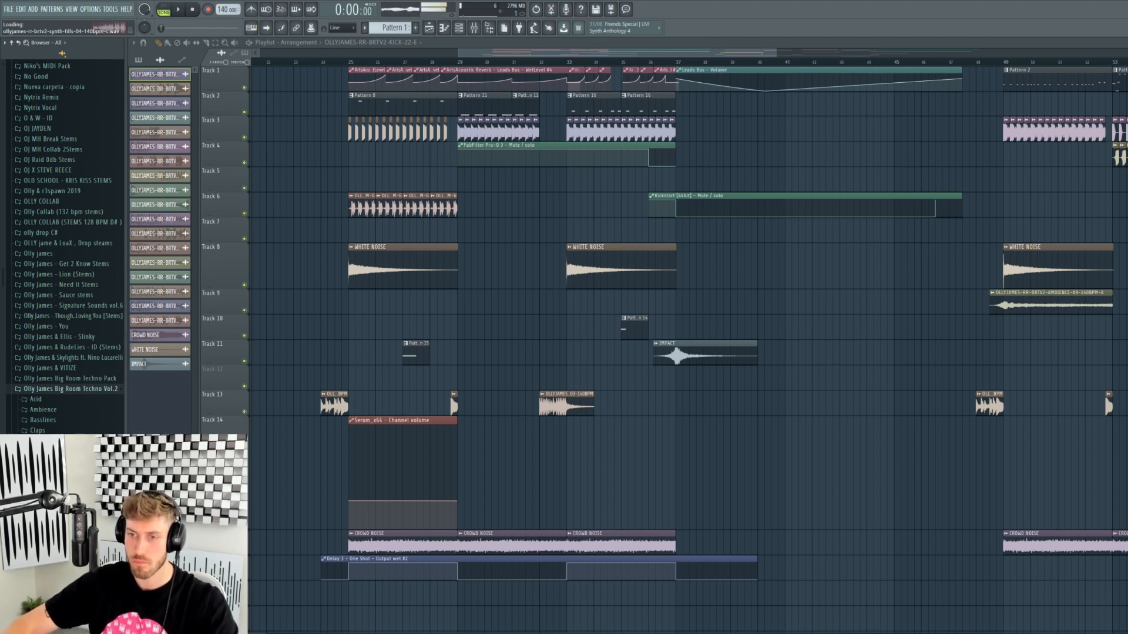
key("Down")
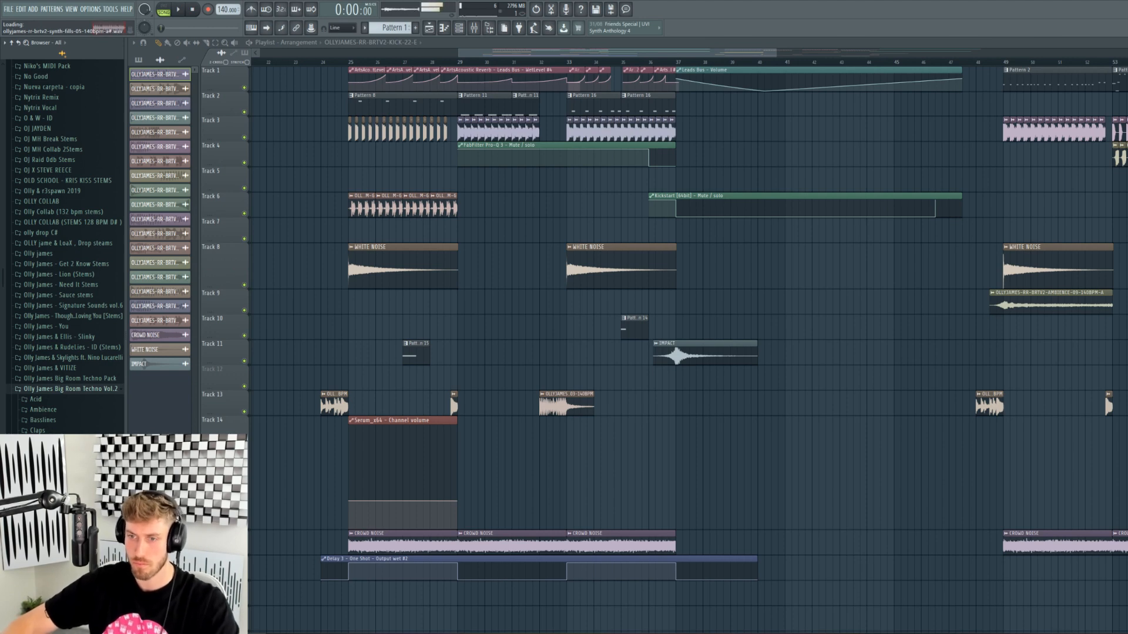
key("Down")
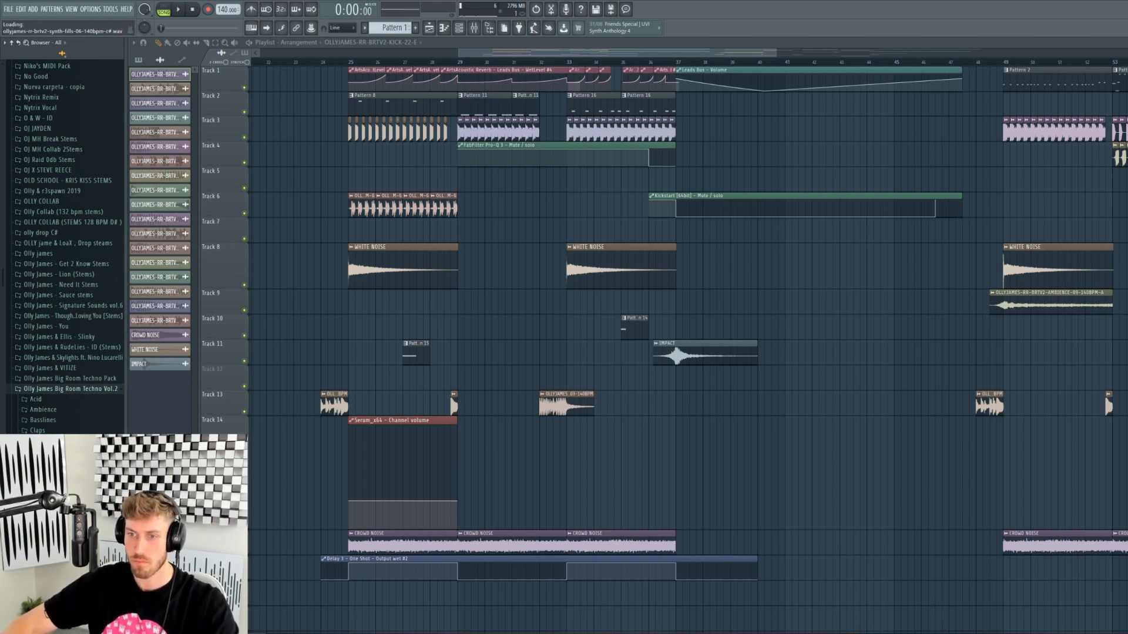
key("Down")
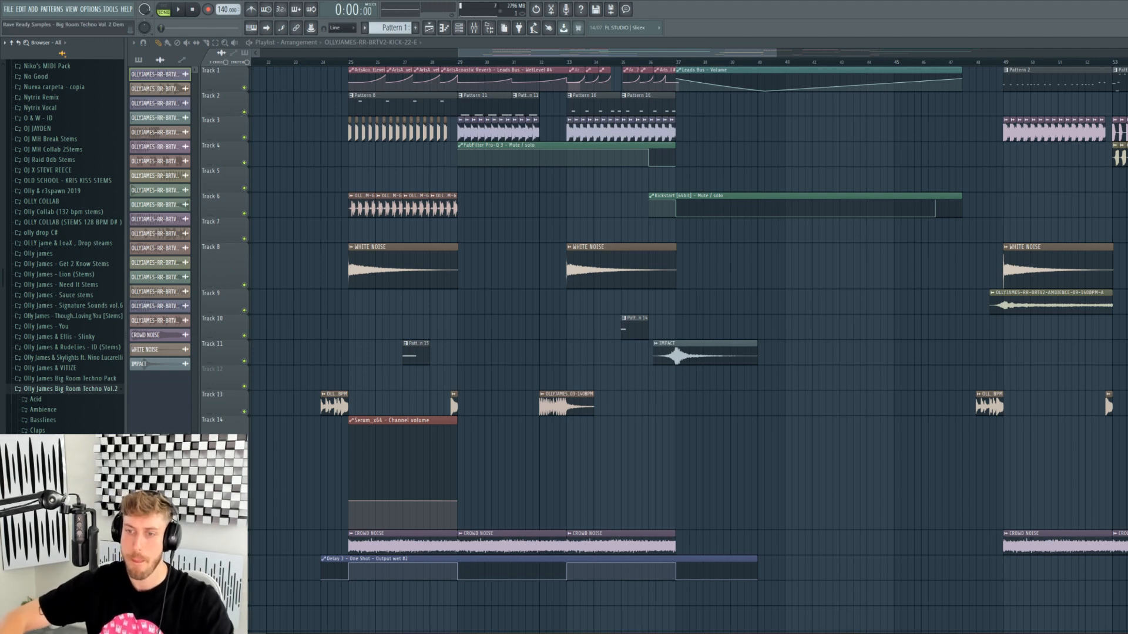
scroll(64, 246, "down", 4)
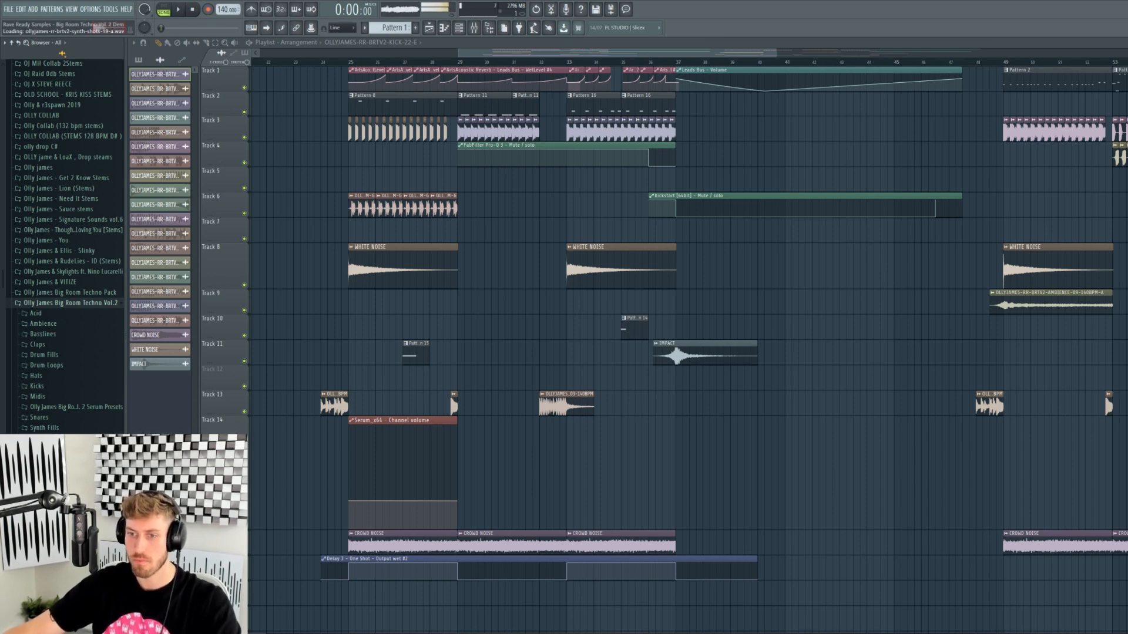
scroll(64, 235, "down", 1)
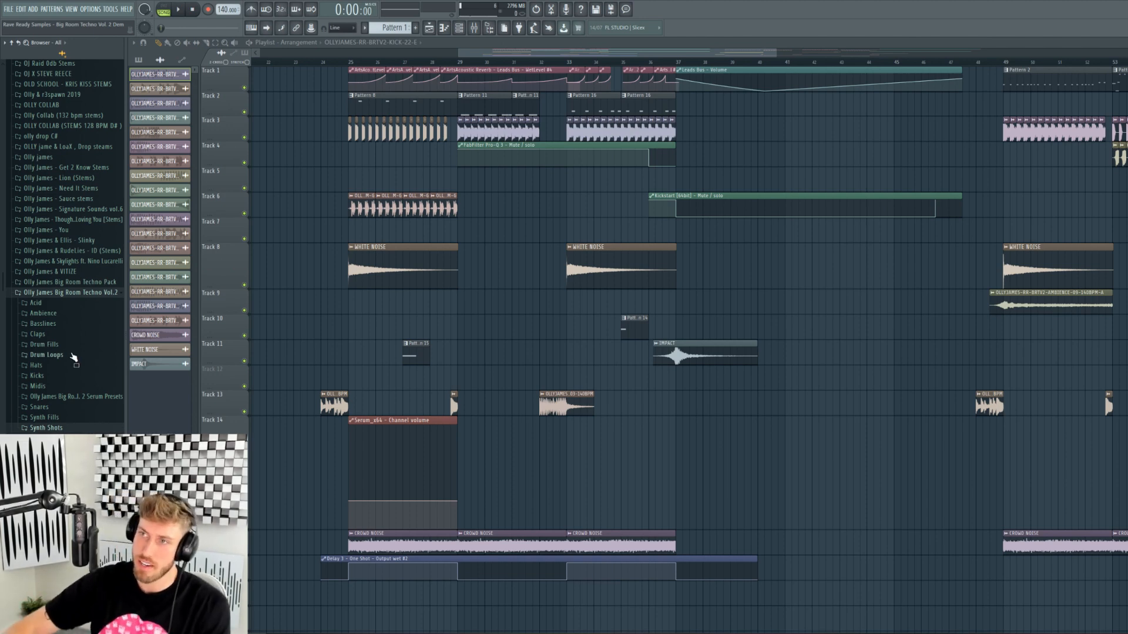
- Insert a new empty pattern and add a Serum_x64 instrument
left_click(393, 28)
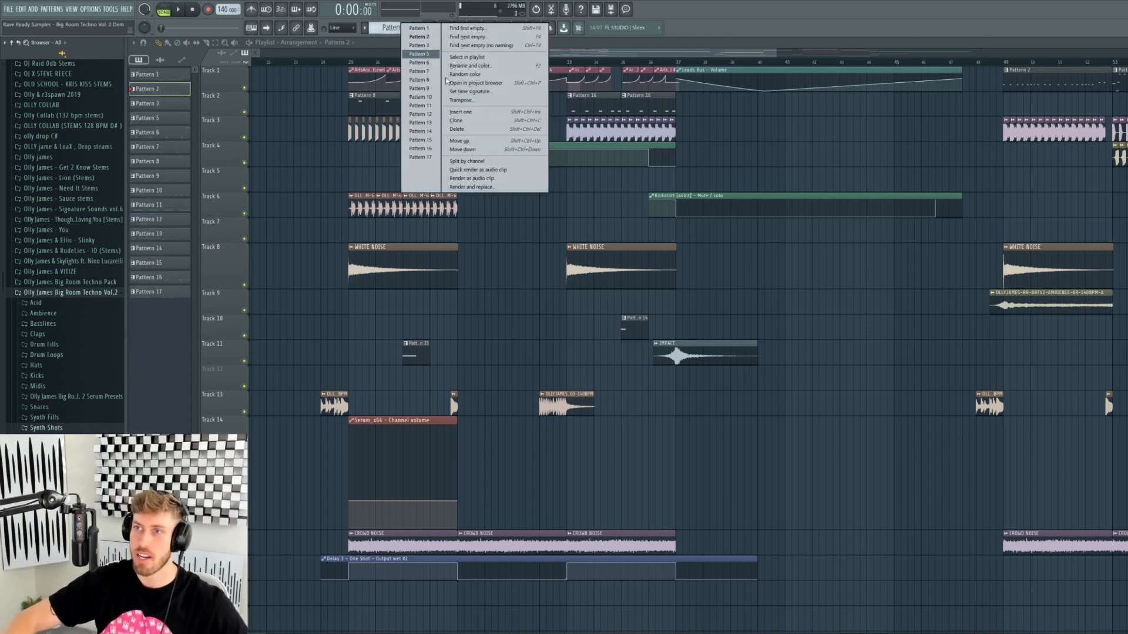
left_click(477, 112)
left_click(33, 9)
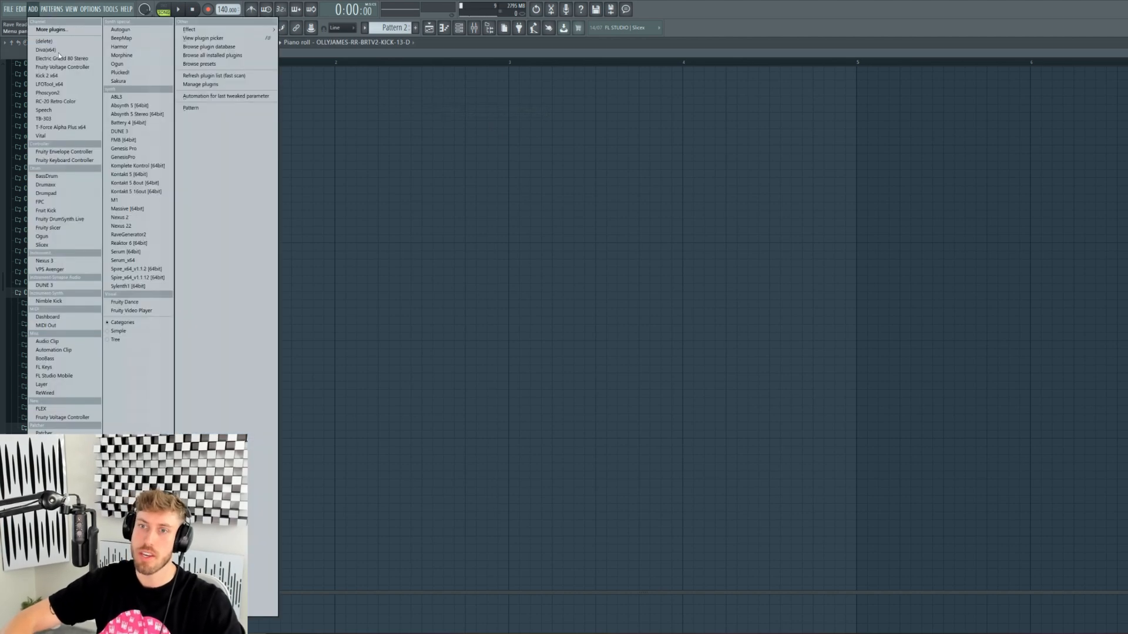
left_click(123, 261)
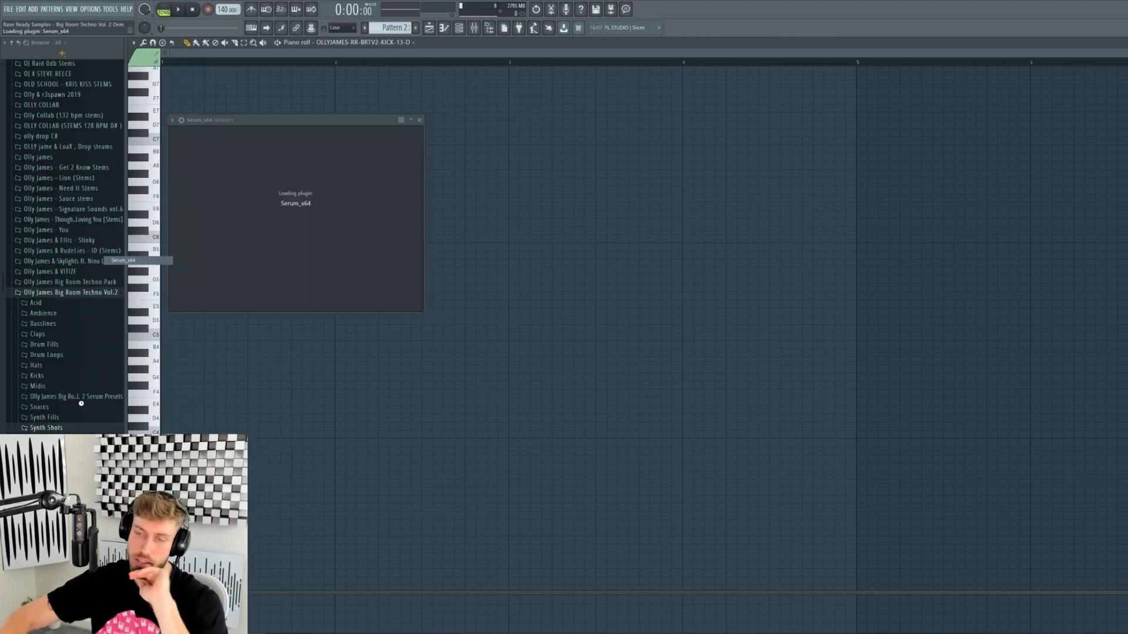
- Load a pack MIDI melody from the Midis folder as a new channel
left_click(56, 387)
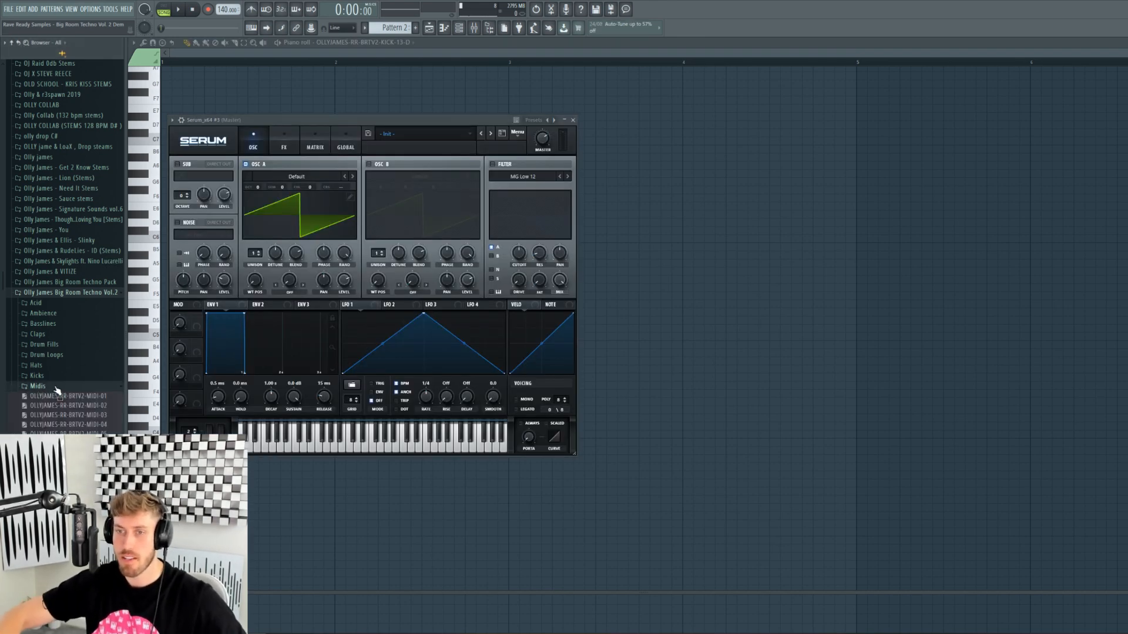
left_click(464, 29)
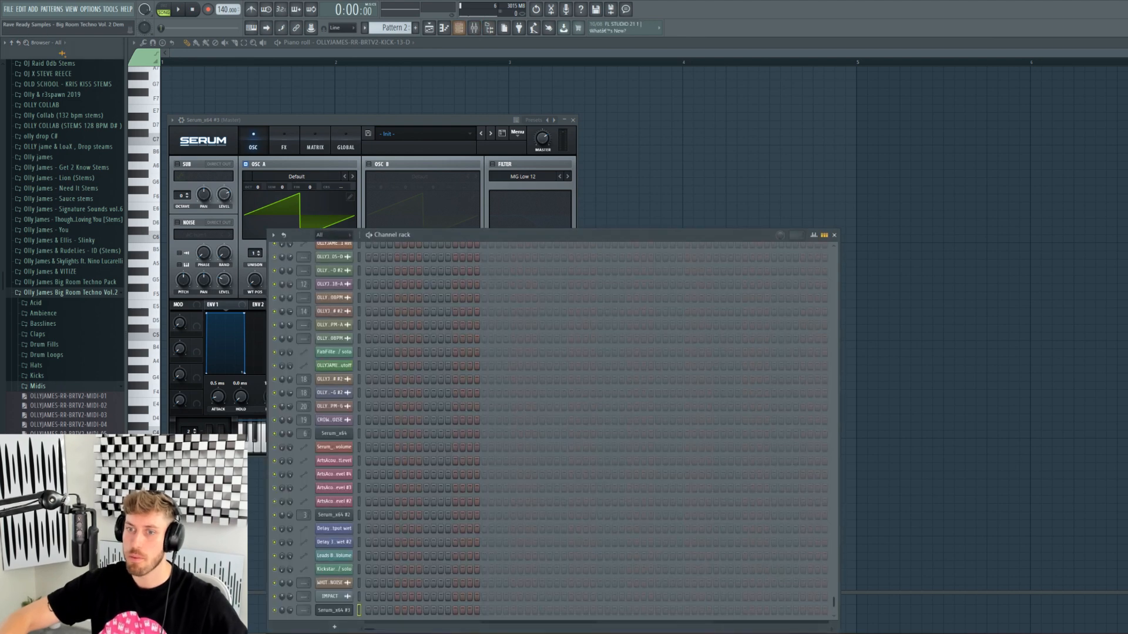
left_click_drag(339, 615, 341, 601)
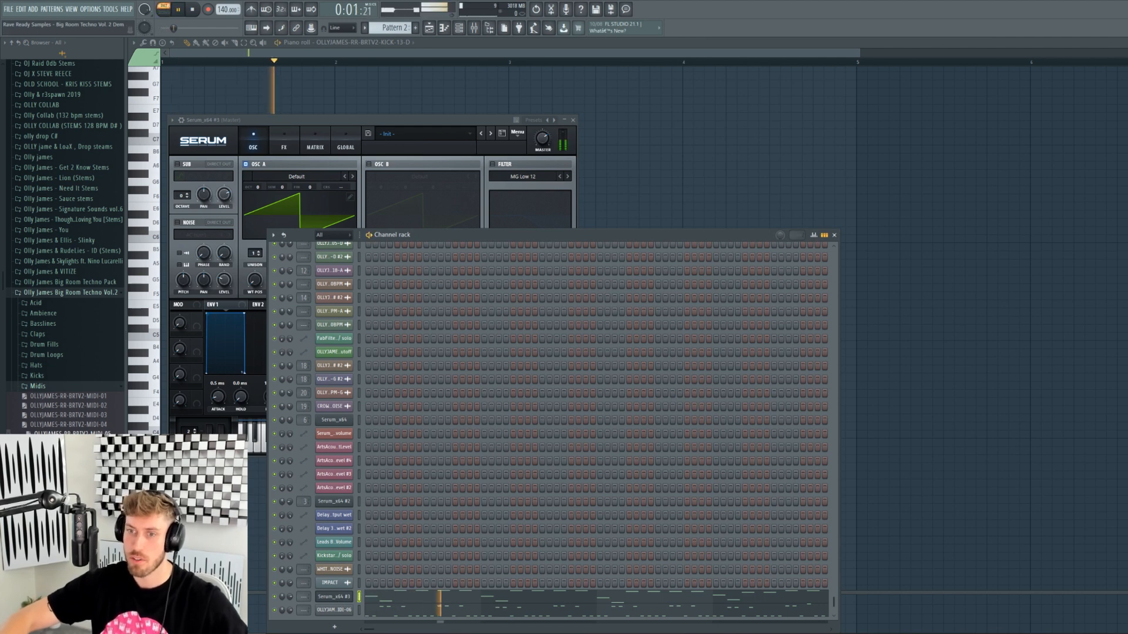
left_click(343, 598)
left_click(344, 598)
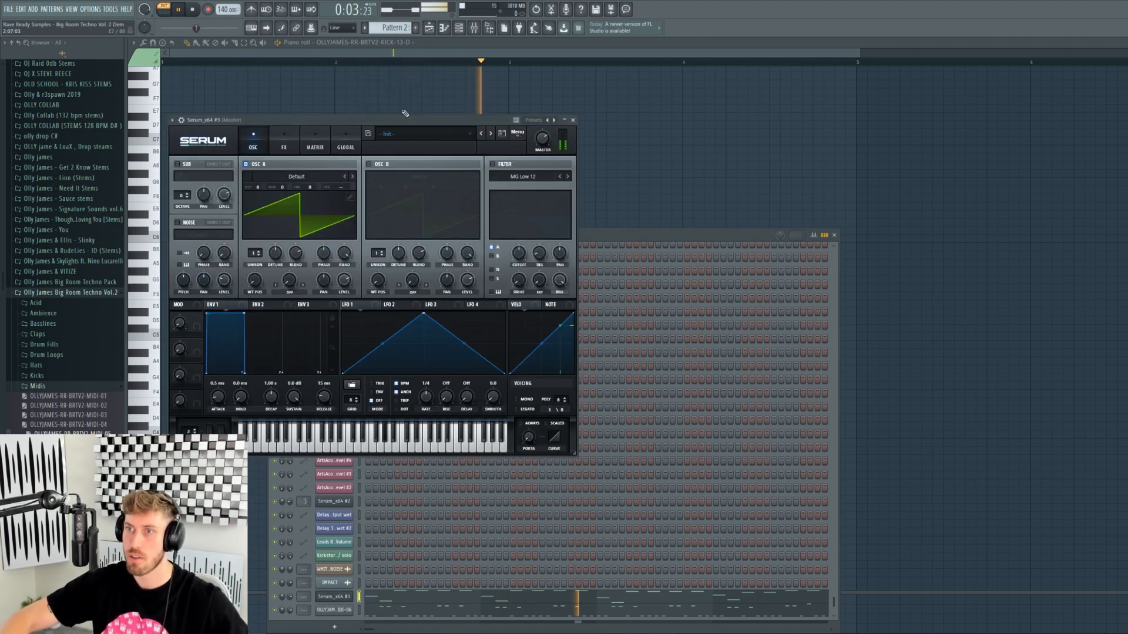
- Browse Serum's preset folders toward the pack's lead presets
left_click(424, 135)
mouse_move(411, 244)
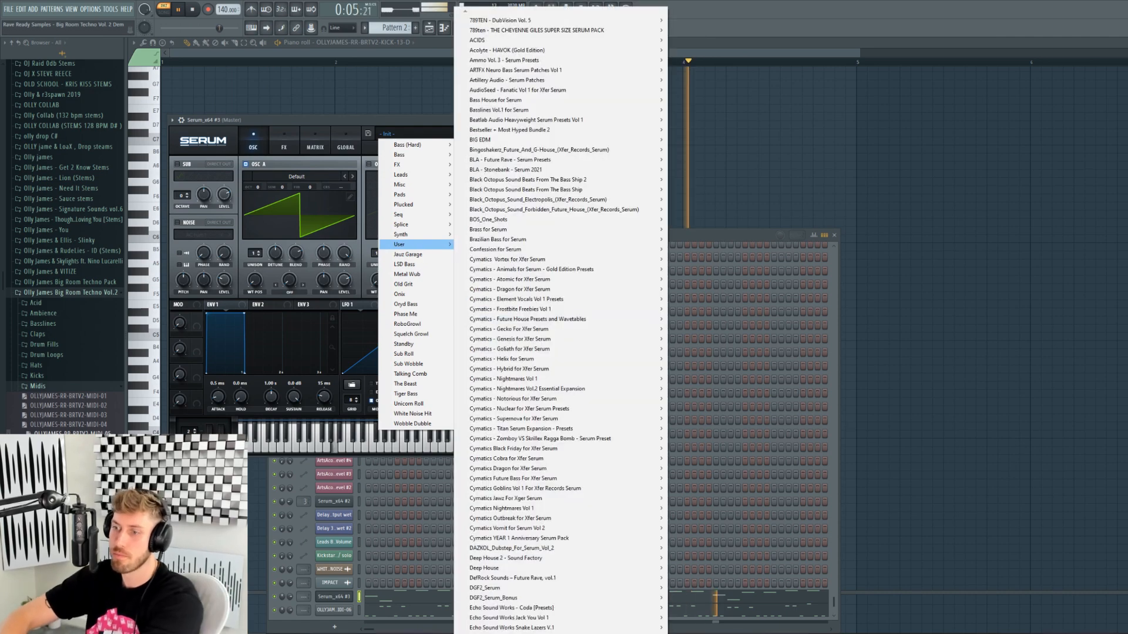
scroll(561, 320, "down", 10)
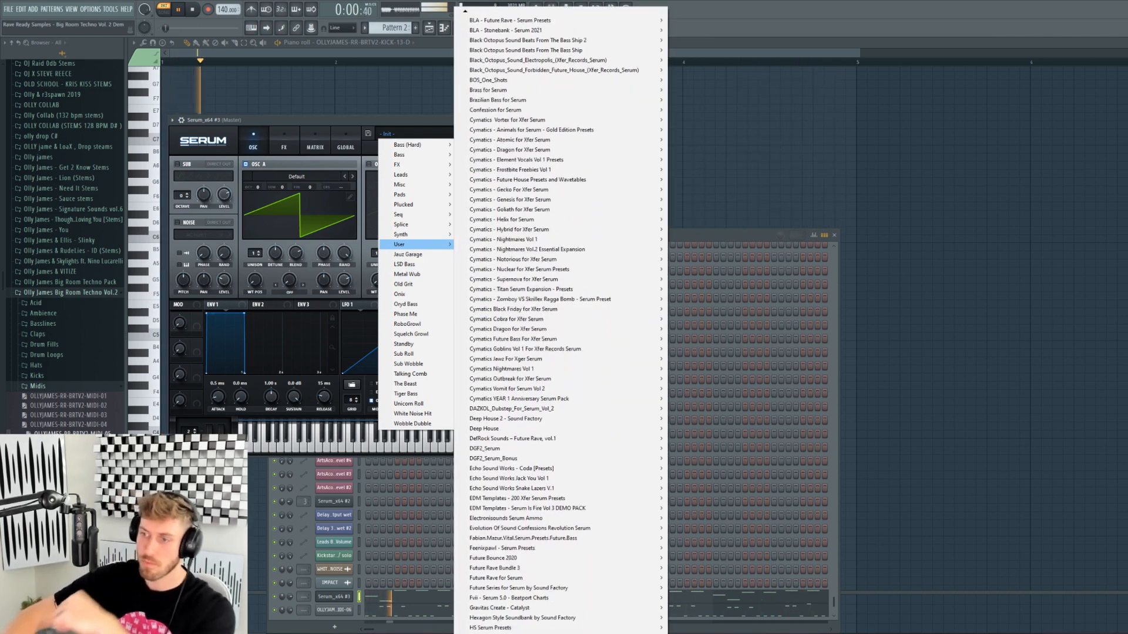
scroll(561, 321, "down", 10)
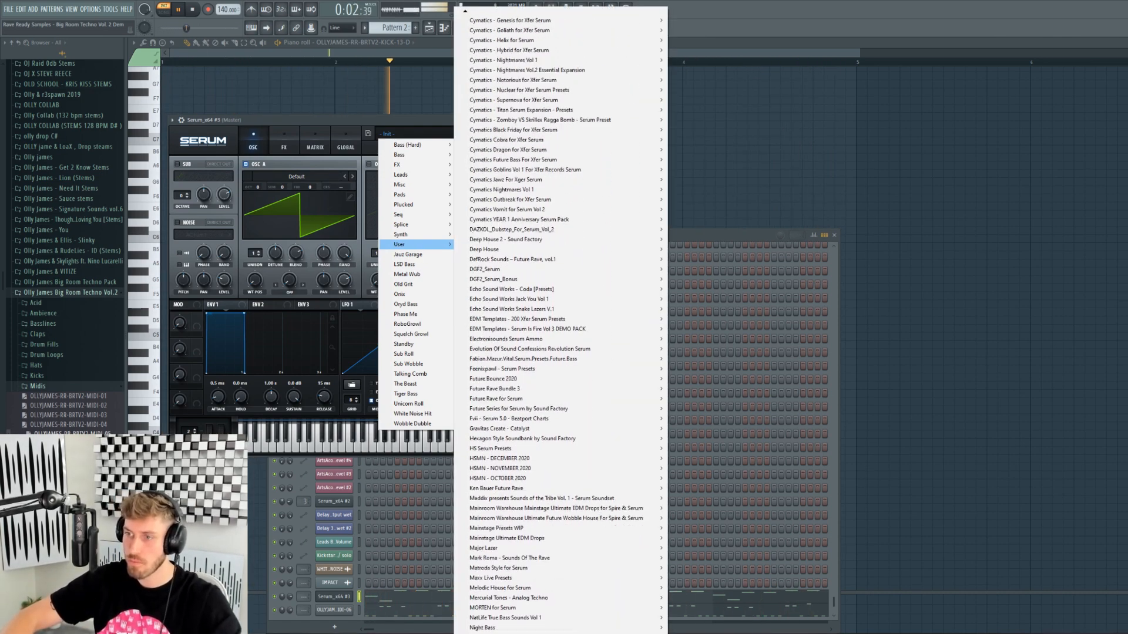
scroll(561, 320, "down", 2)
- Load the RR-BRTV2-LD- Analogues lead preset in Serum
mouse_move(641, 578)
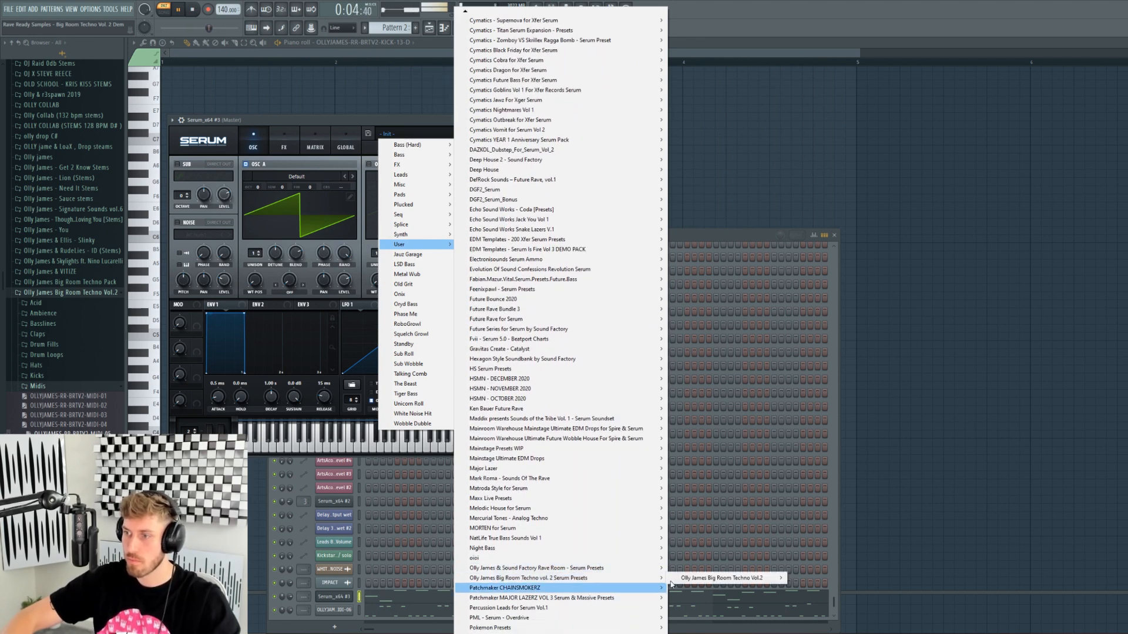
mouse_move(705, 581)
left_click(830, 379)
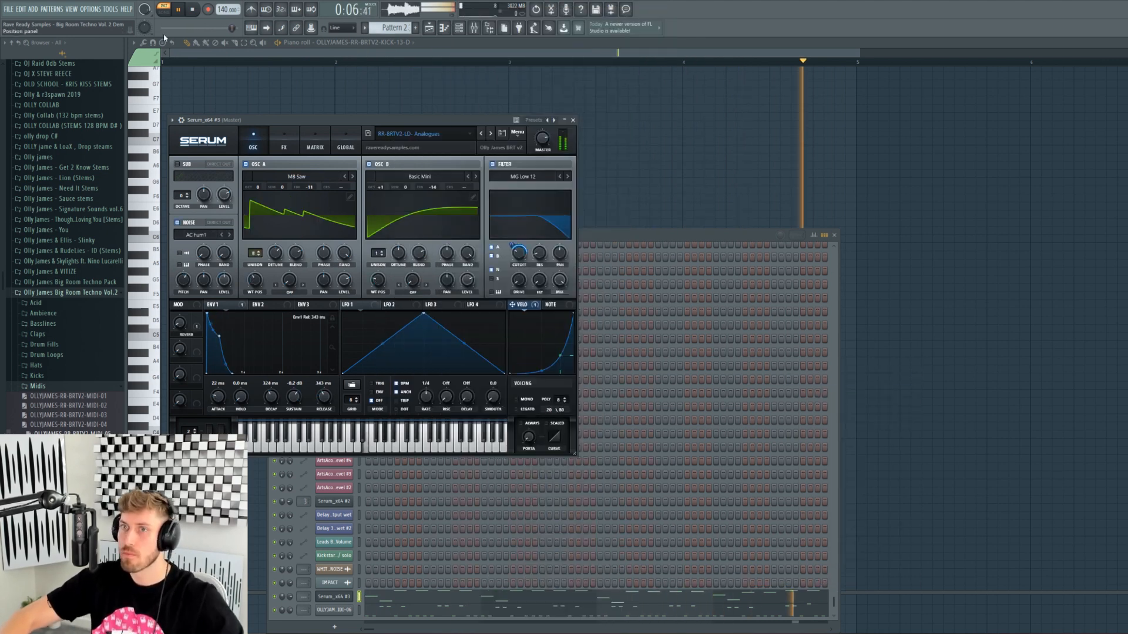
- Replay the melody through Serum and raise the Reverb macro to about 51%
left_click(193, 9)
left_click(459, 28)
left_click(459, 28)
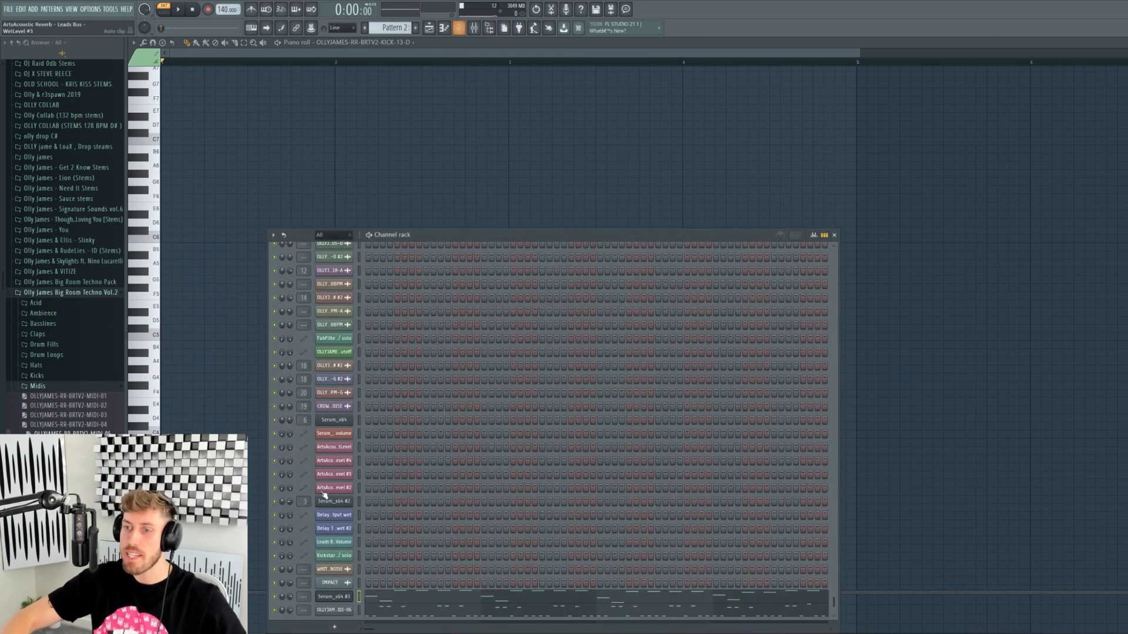
left_click(330, 602)
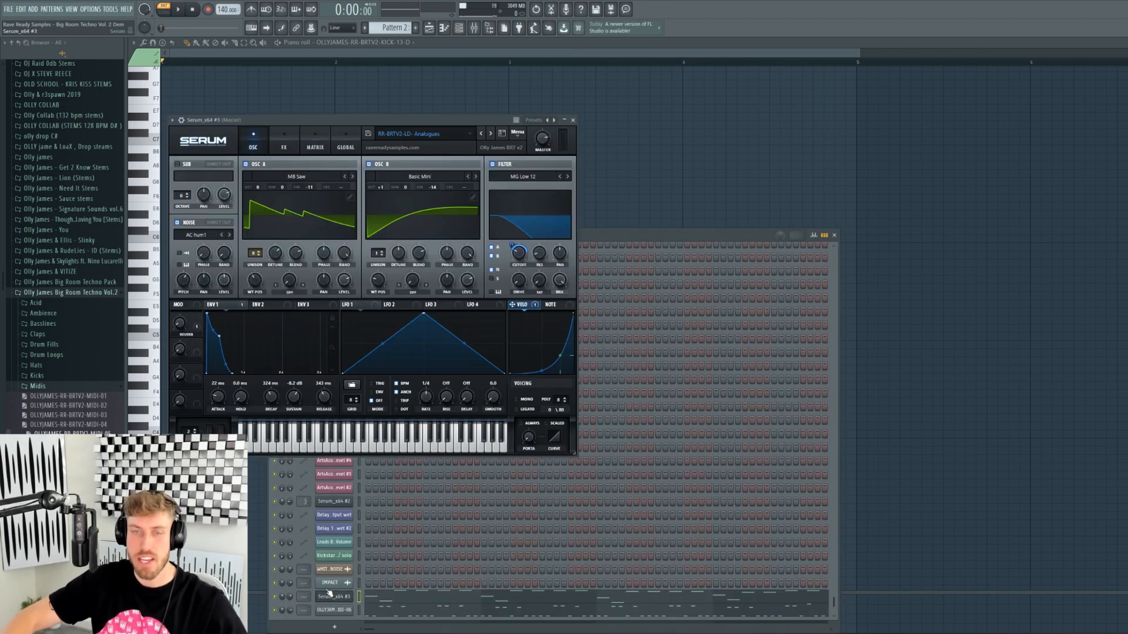
left_click(181, 9)
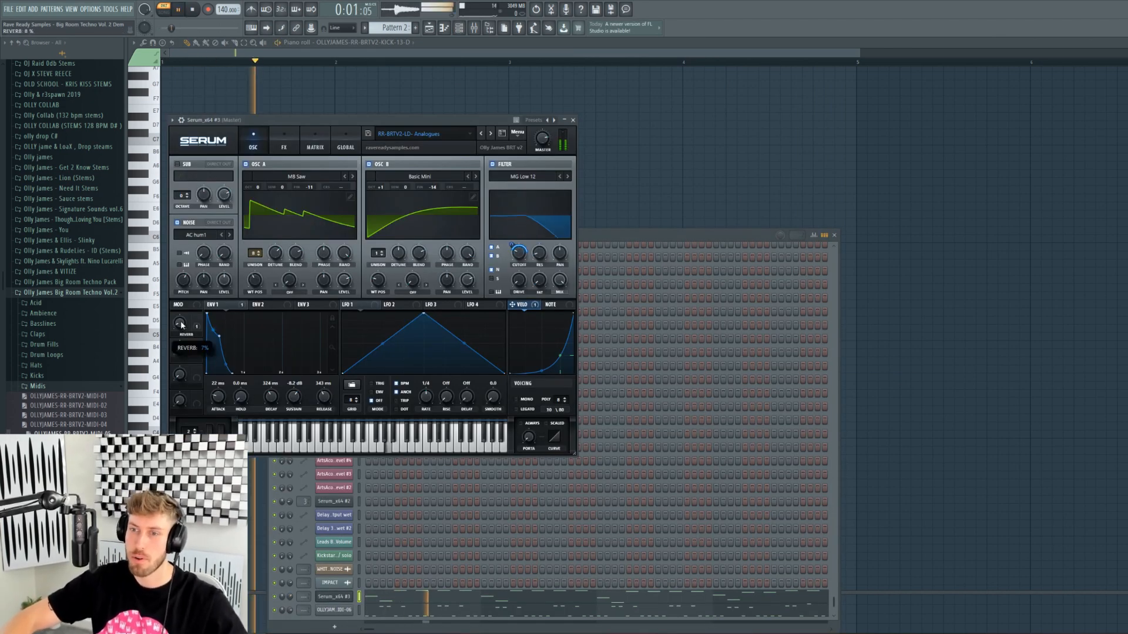
left_click_drag(178, 288, 174, 275)
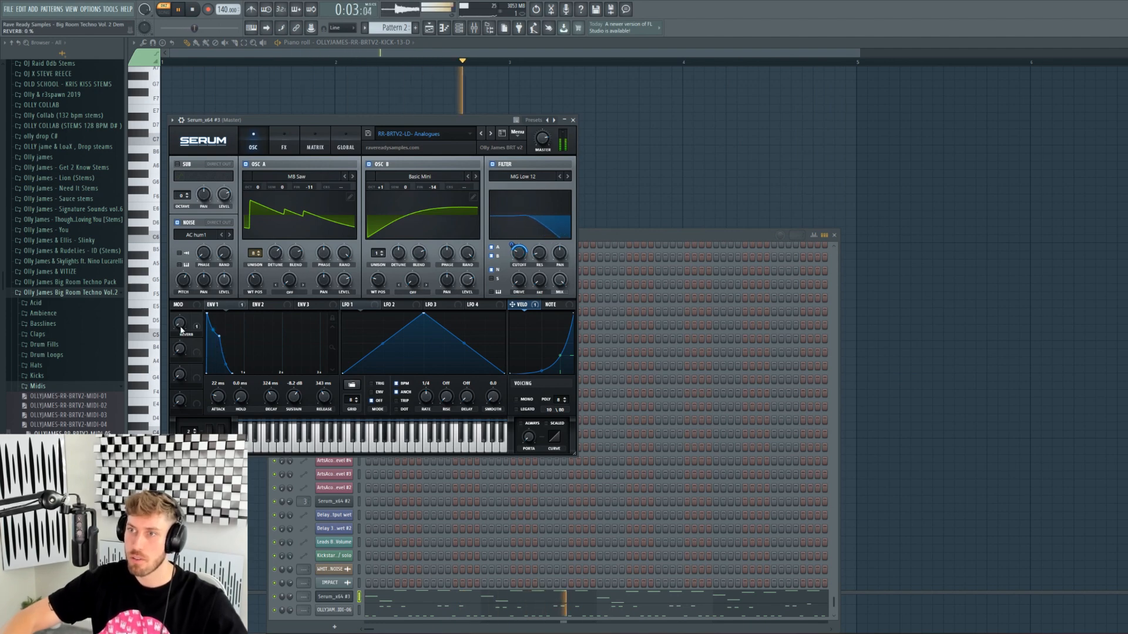
- Show the Serum lead channel's notes in the piano roll
left_click(420, 57)
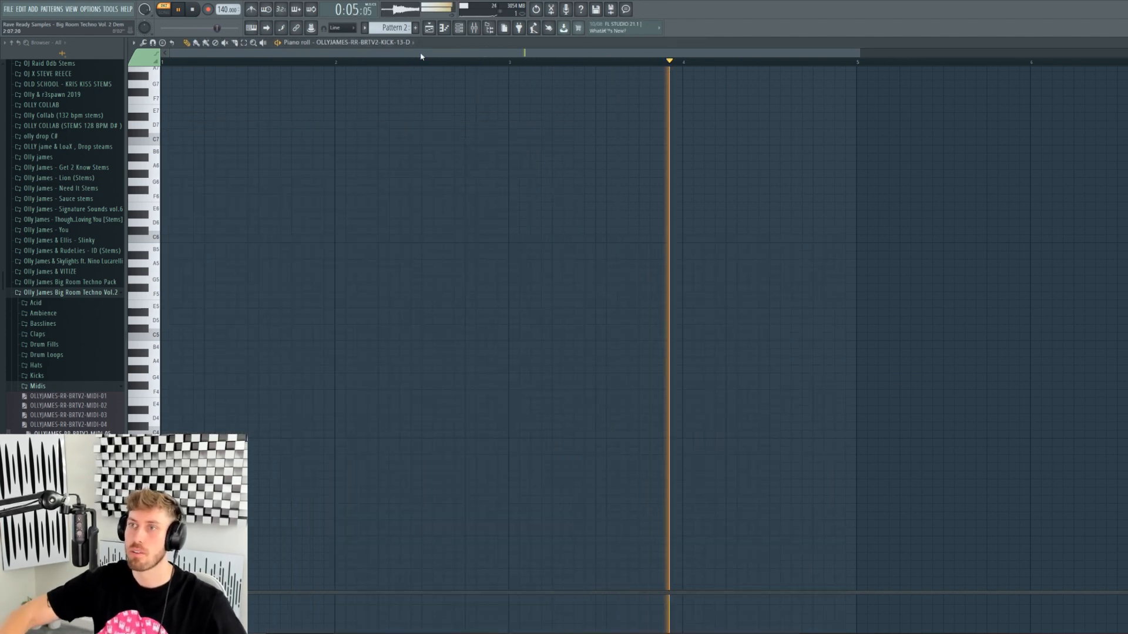
key("F6")
right_click(346, 501)
left_click(399, 506)
key("space")
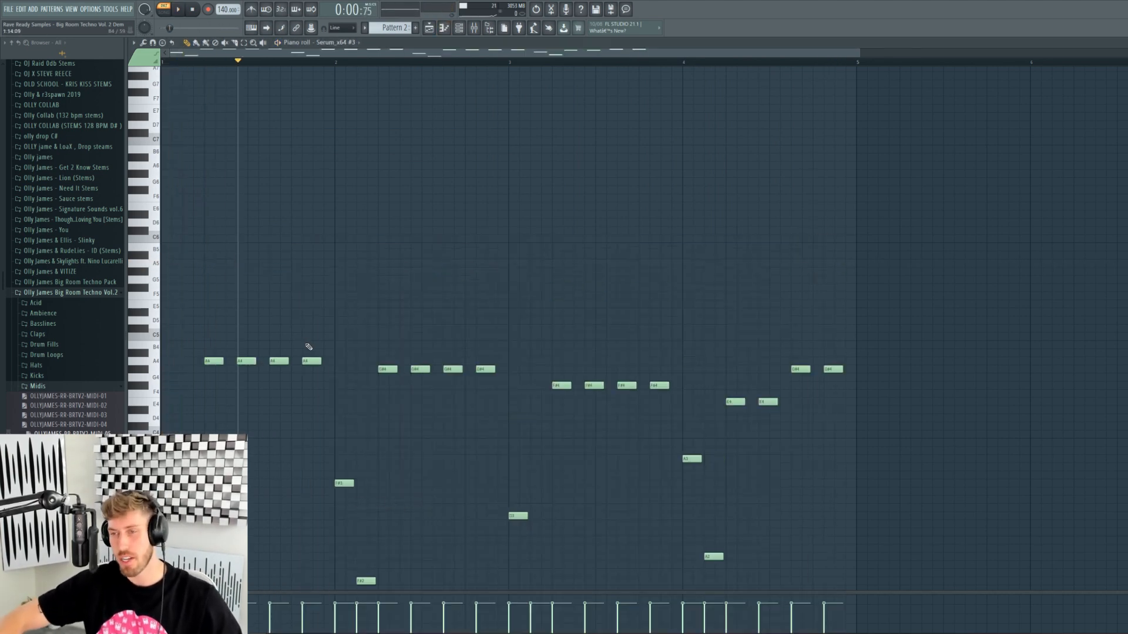
- Play the melody and lower Serum's filter cutoff to darken the lead
left_click(475, 27)
key("space")
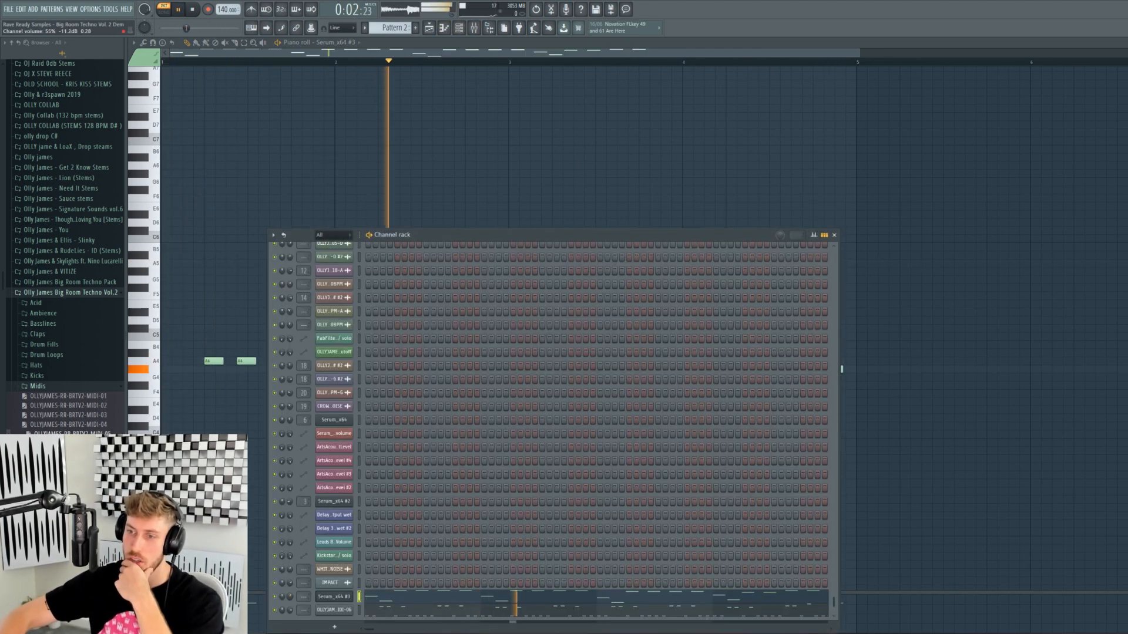
left_click(330, 597)
left_click_drag(523, 266, 508, 203)
- Step through Bendy Siren to Big Trancer, set Porta to 0 ms and cutoff to ~20%
left_click(501, 133)
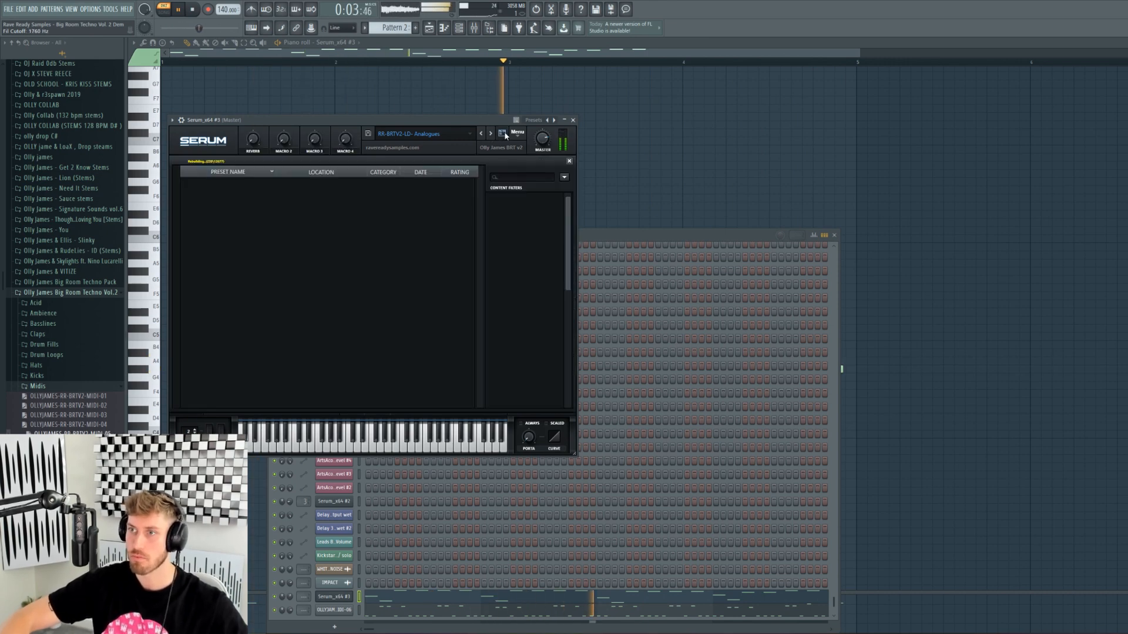
left_click(504, 135)
left_click(491, 133)
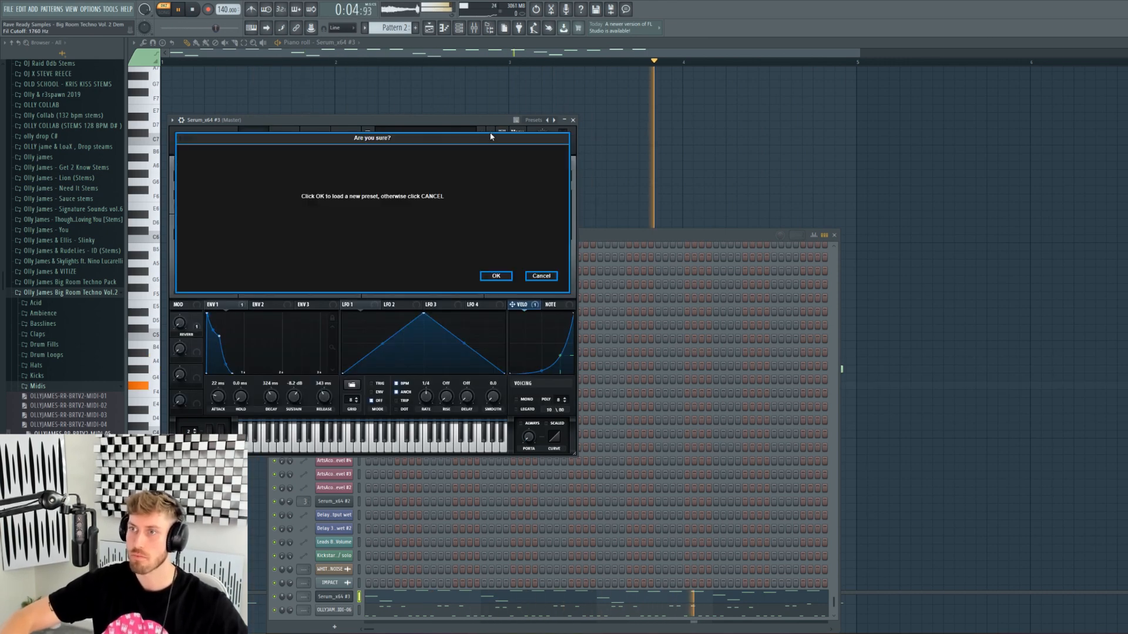
left_click(495, 278)
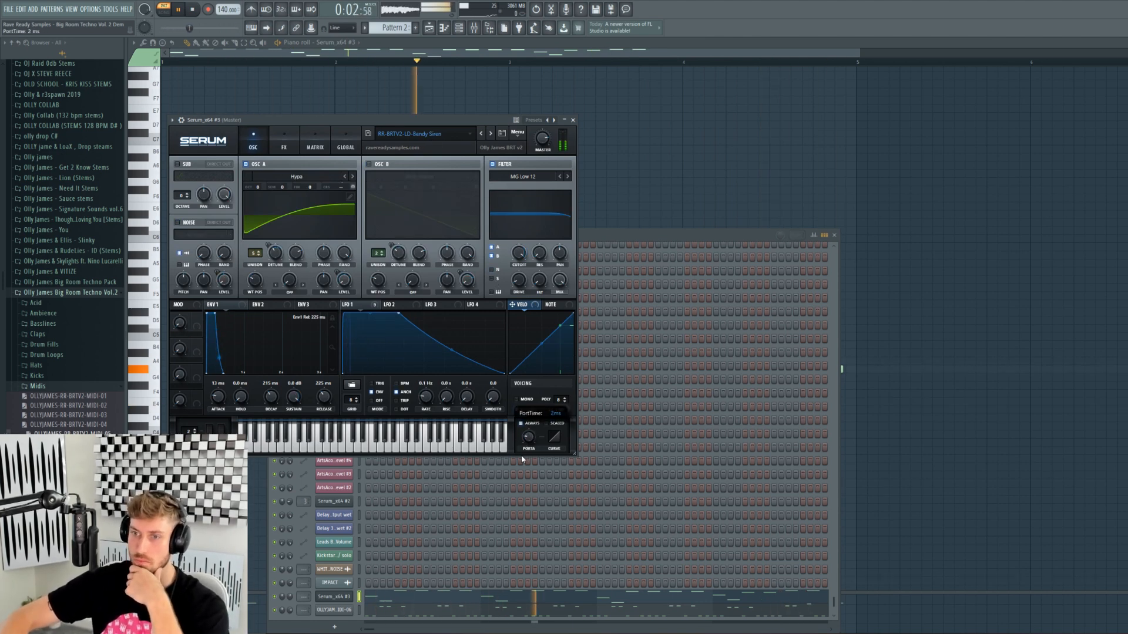
left_click(491, 134)
left_click(497, 277)
left_click_drag(529, 436, 529, 449)
left_click_drag(184, 378, 182, 410)
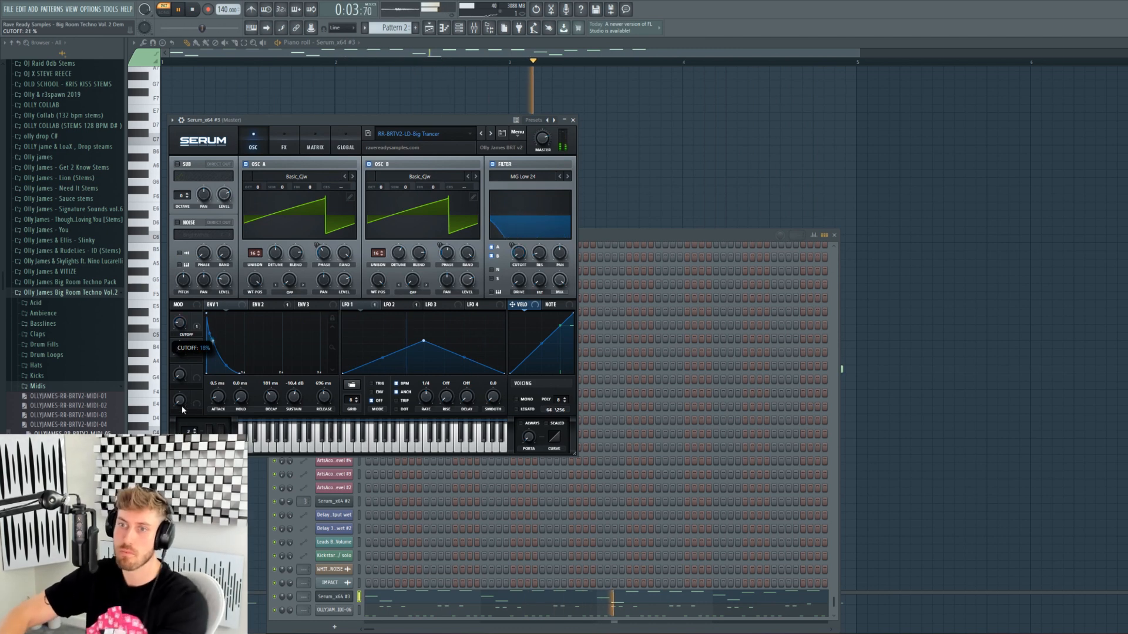
- Select all the melody notes and shift them up an octave
left_click(459, 53)
key("super+space")
key("ctrl+Up")
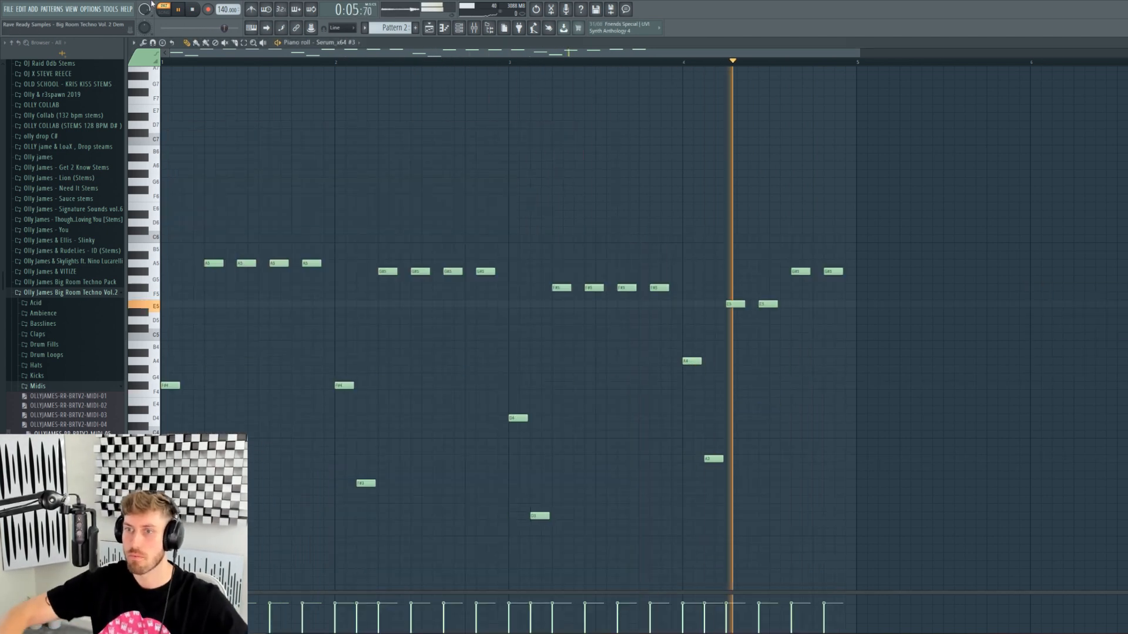
- Add higher B5, A5, G#5 and A5 notes above the melody, then reopen Serum
left_click(311, 246)
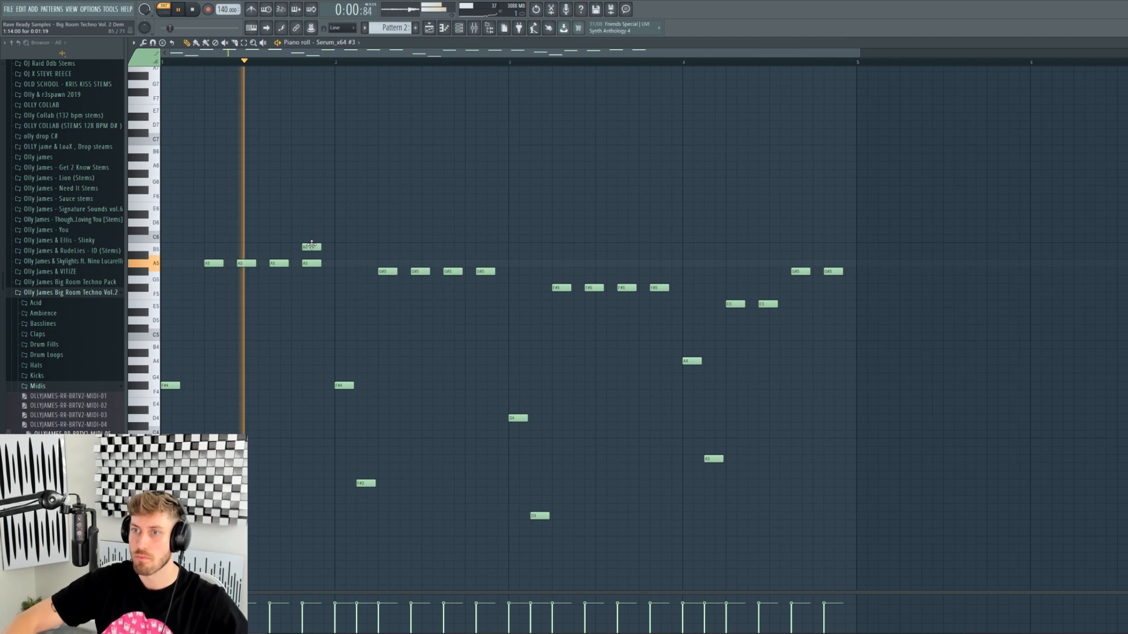
left_click(484, 262)
left_click(657, 270)
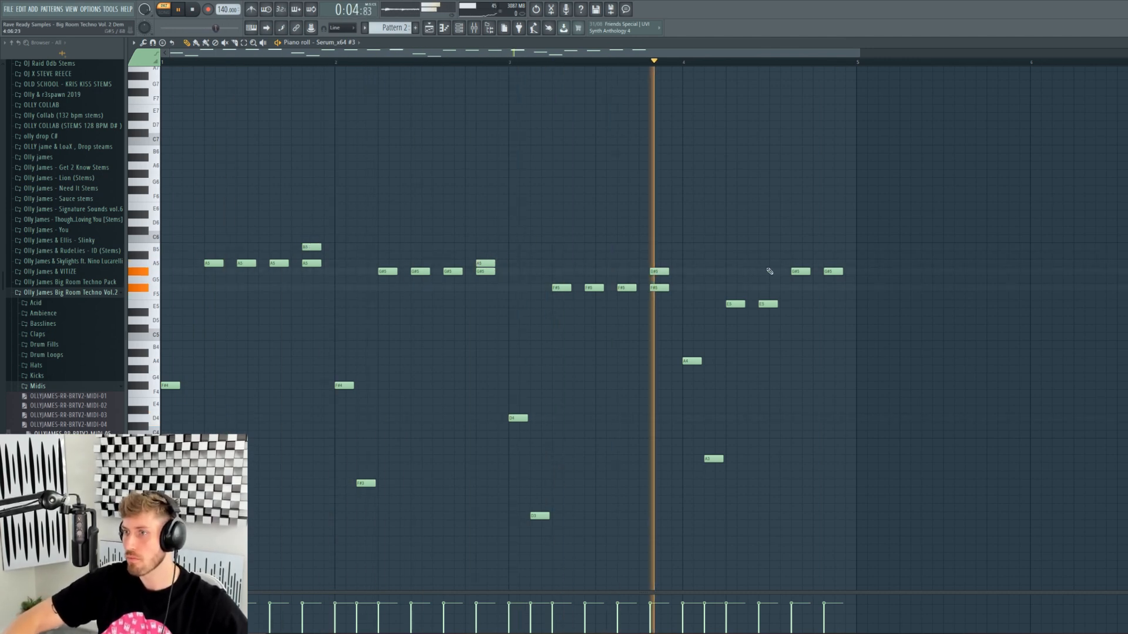
left_click(829, 255)
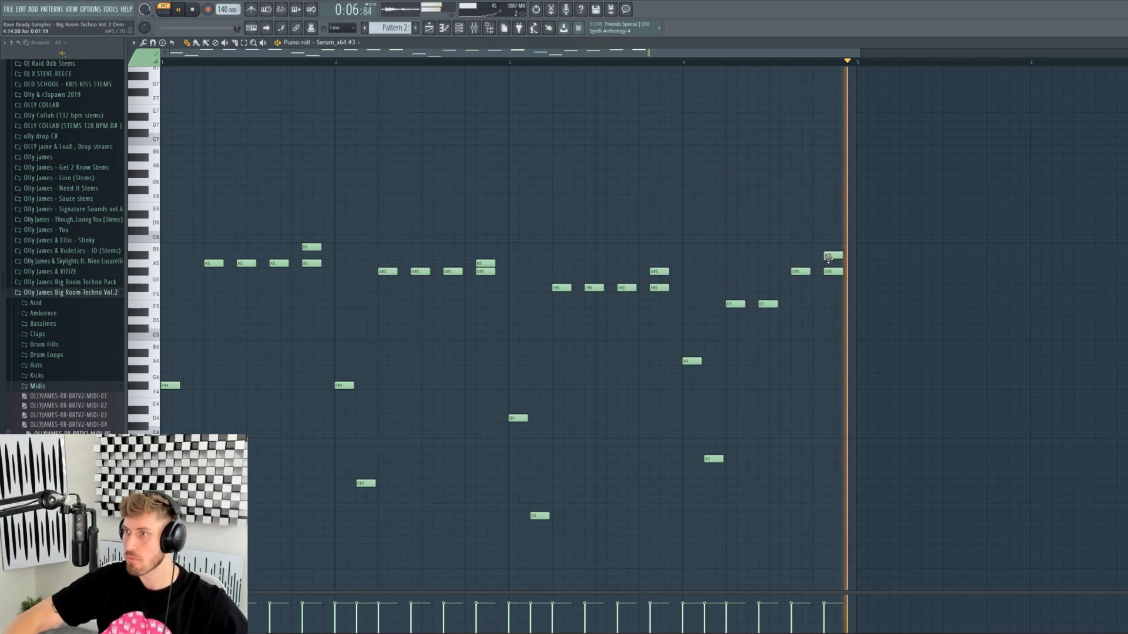
key("F6")
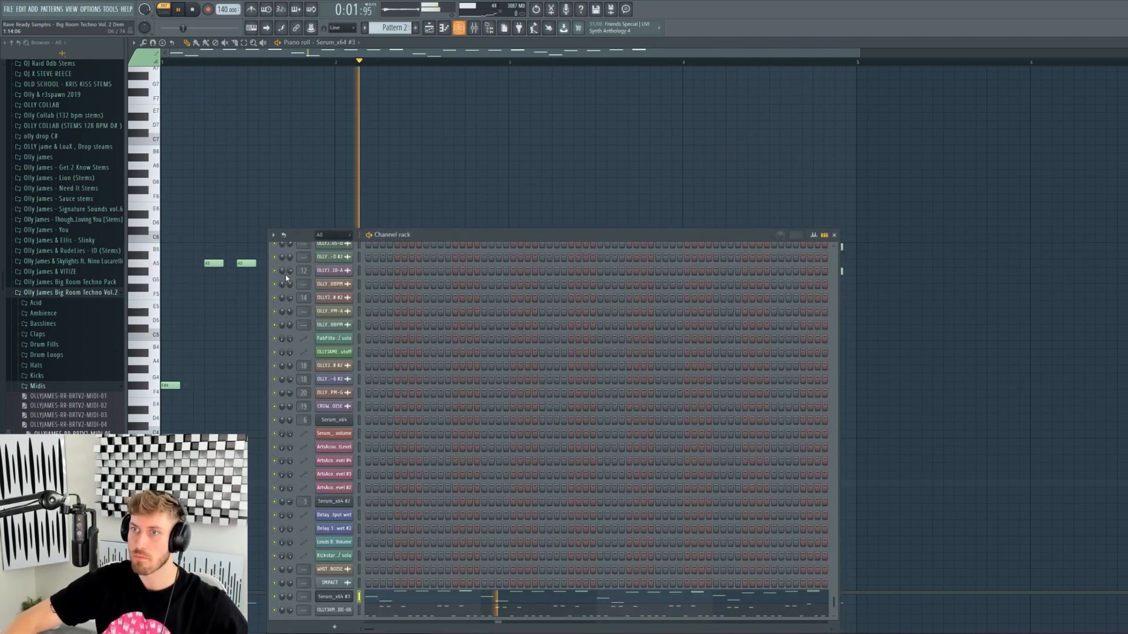
left_click(339, 596)
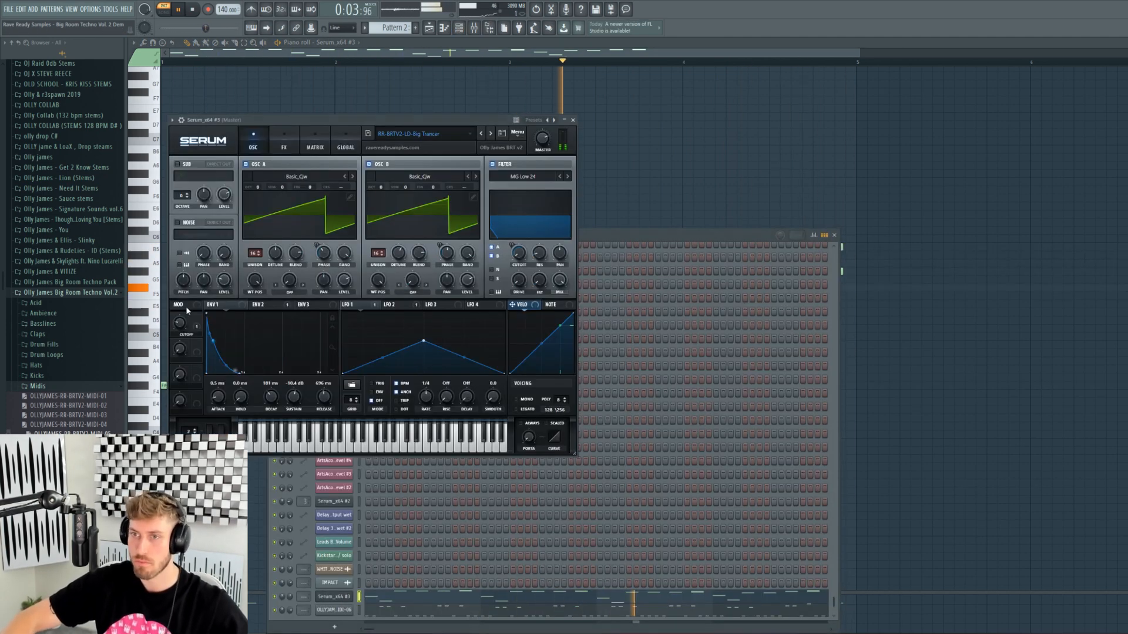
- Delete the added B5 and G#5 harmony notes from the piano roll
left_click(614, 47)
right_click(834, 247)
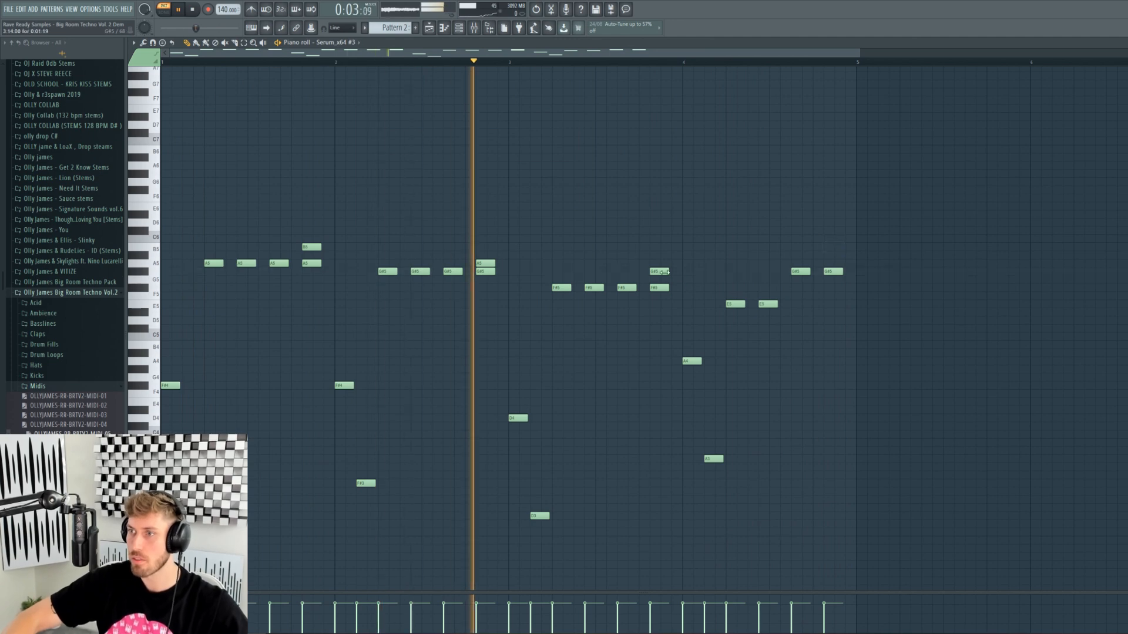
right_click(659, 271)
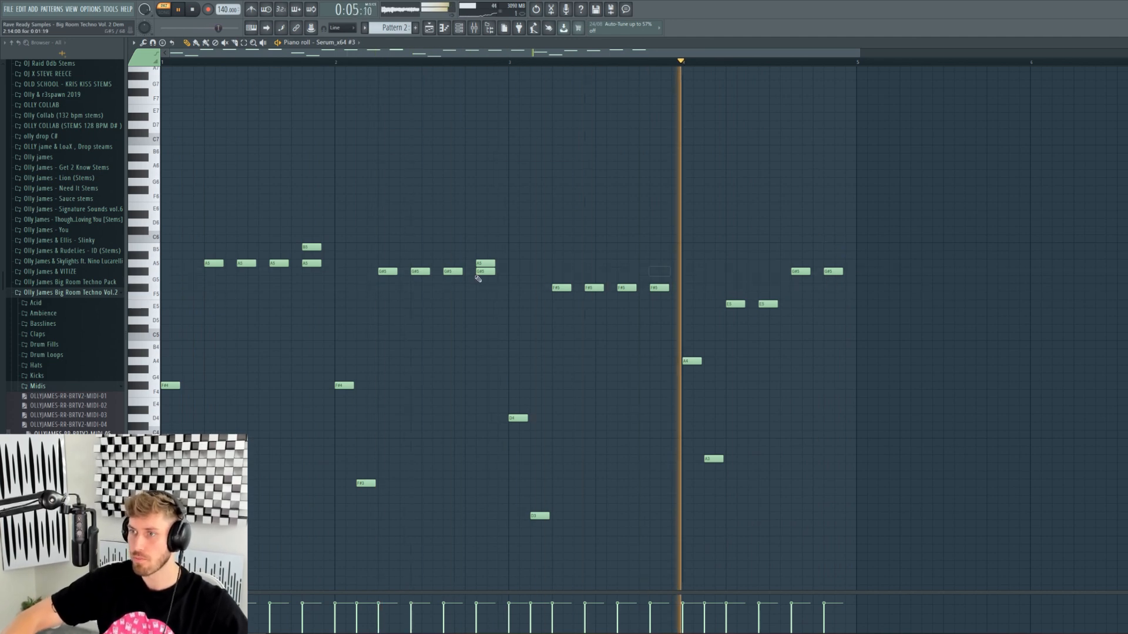
- Advance the Serum lead to the Crunchy preset and audition it
key("F6")
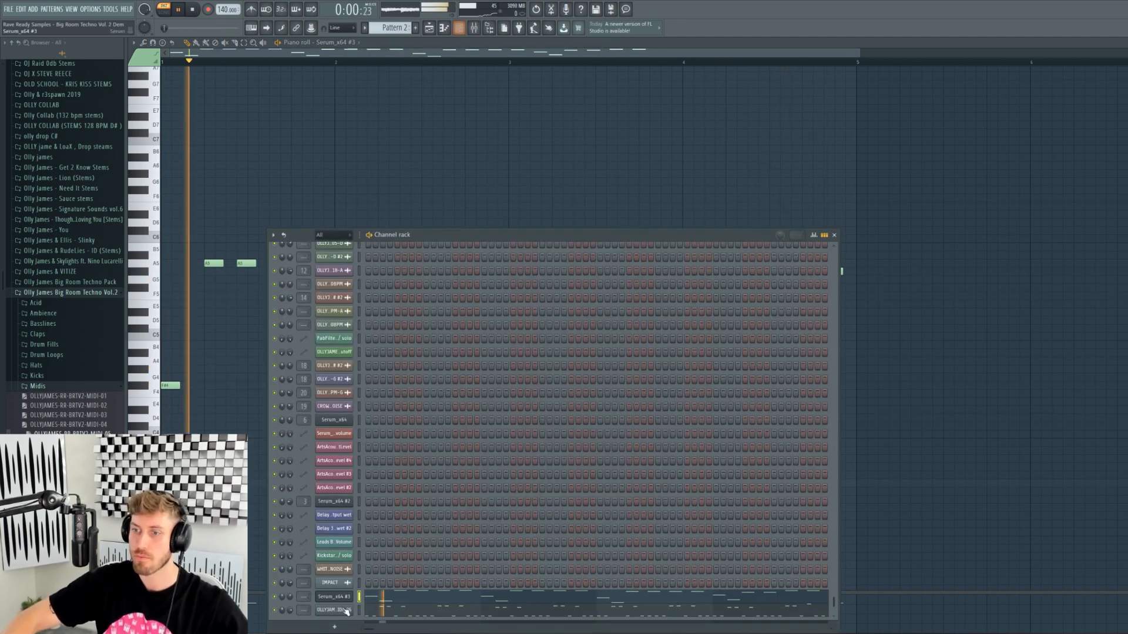
left_click(339, 598)
key("space")
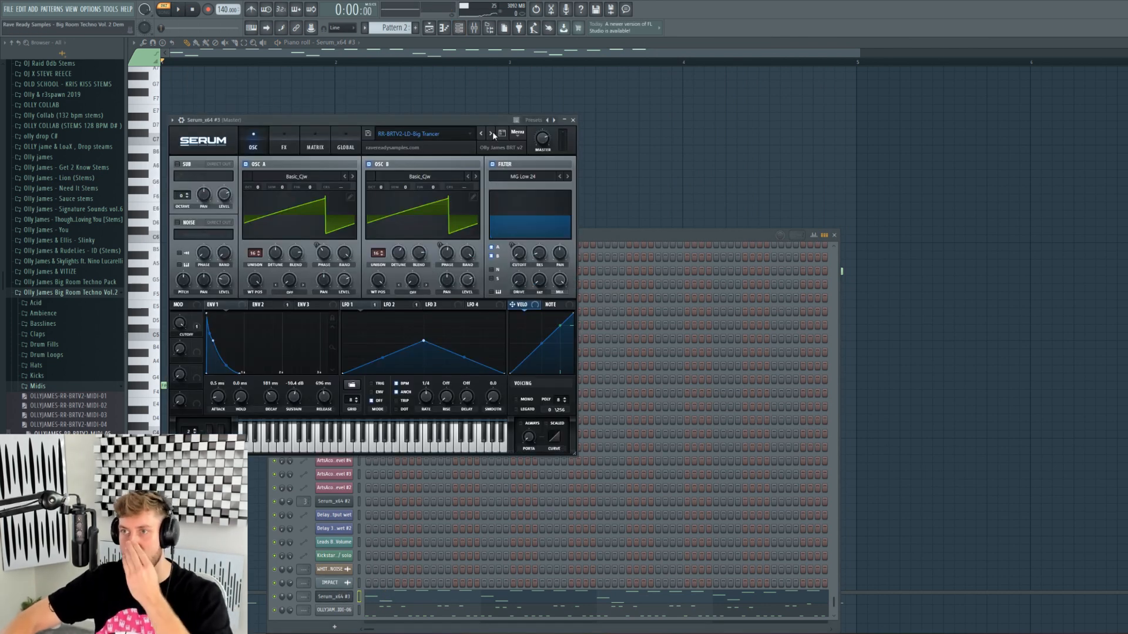
left_click(491, 134)
left_click(496, 276)
key("space")
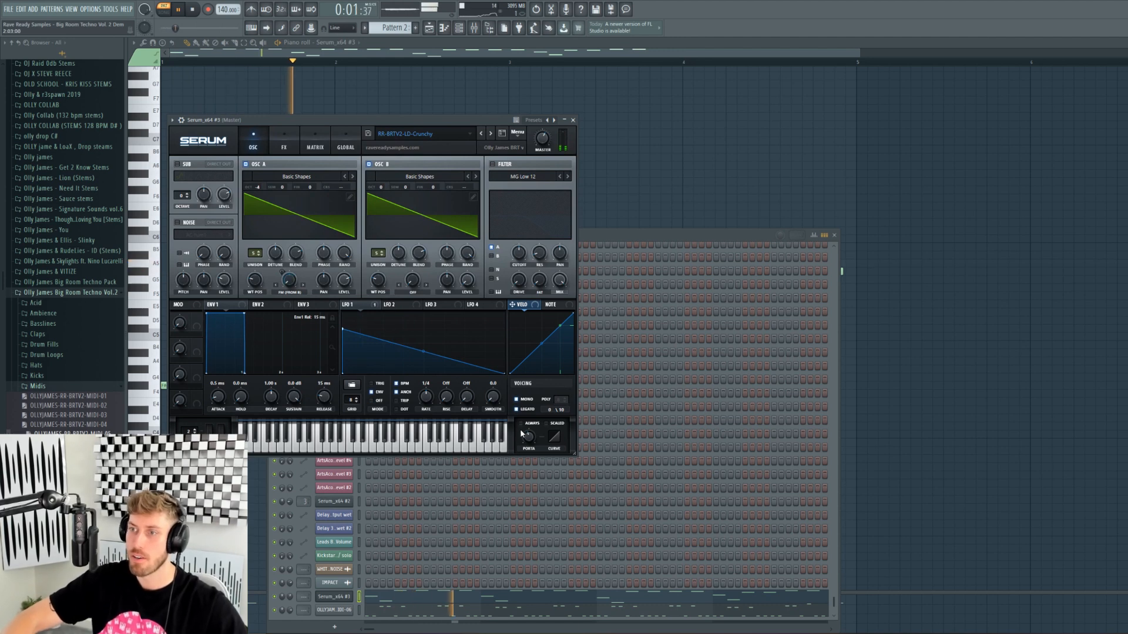
- Stop playback and load the Fresh & Clean lead preset in Serum
left_click(322, 80)
key("space")
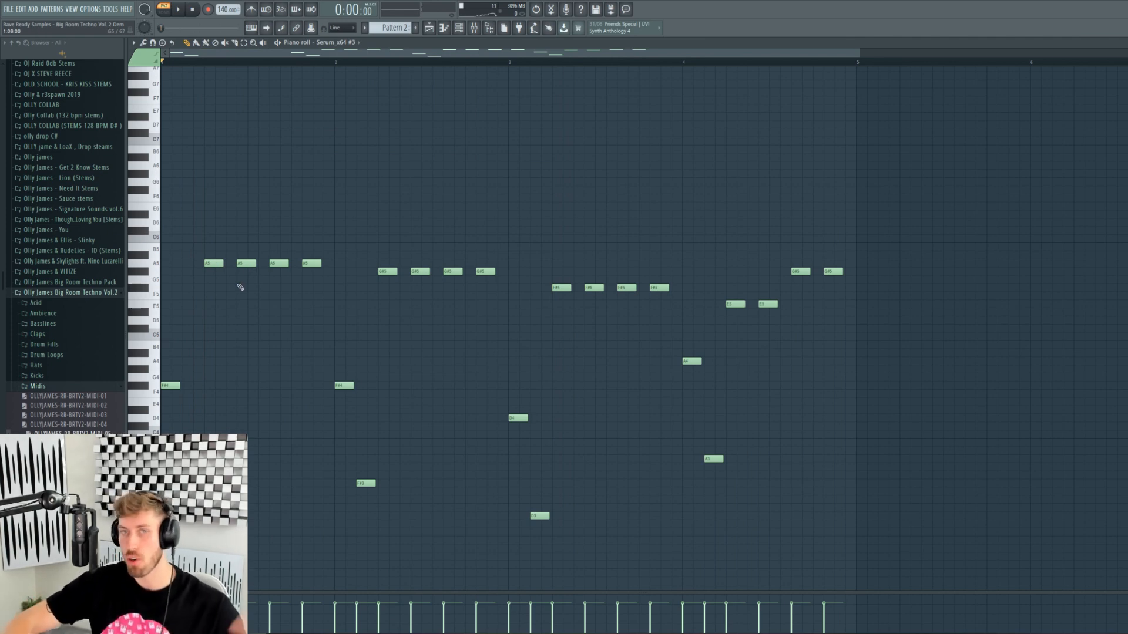
left_click(460, 30)
left_click(334, 597)
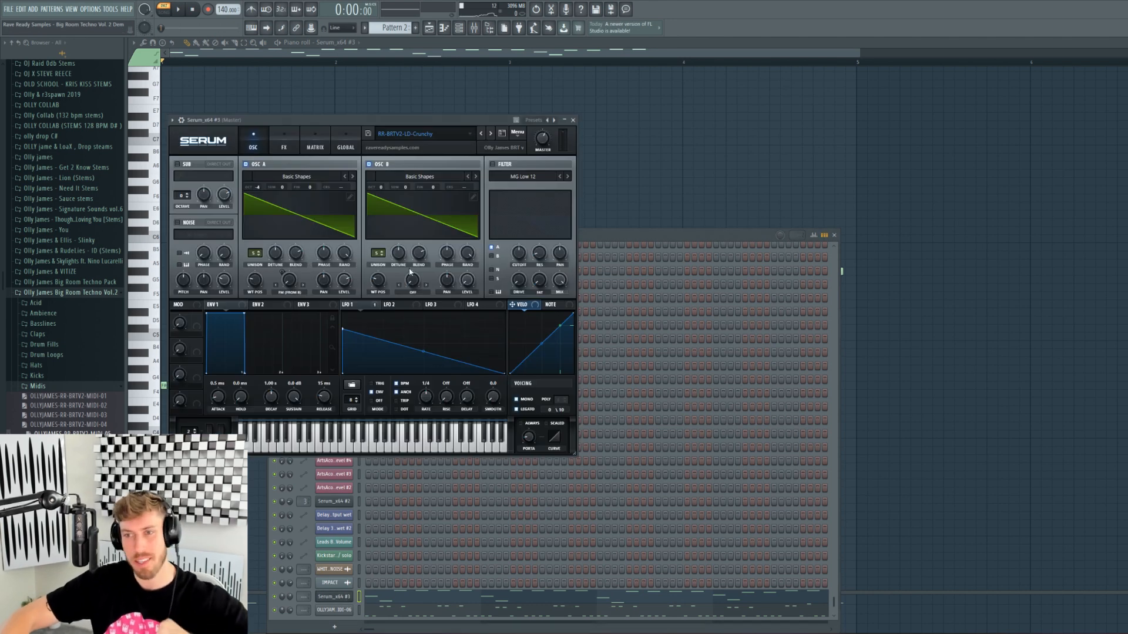
left_click(491, 133)
left_click(495, 275)
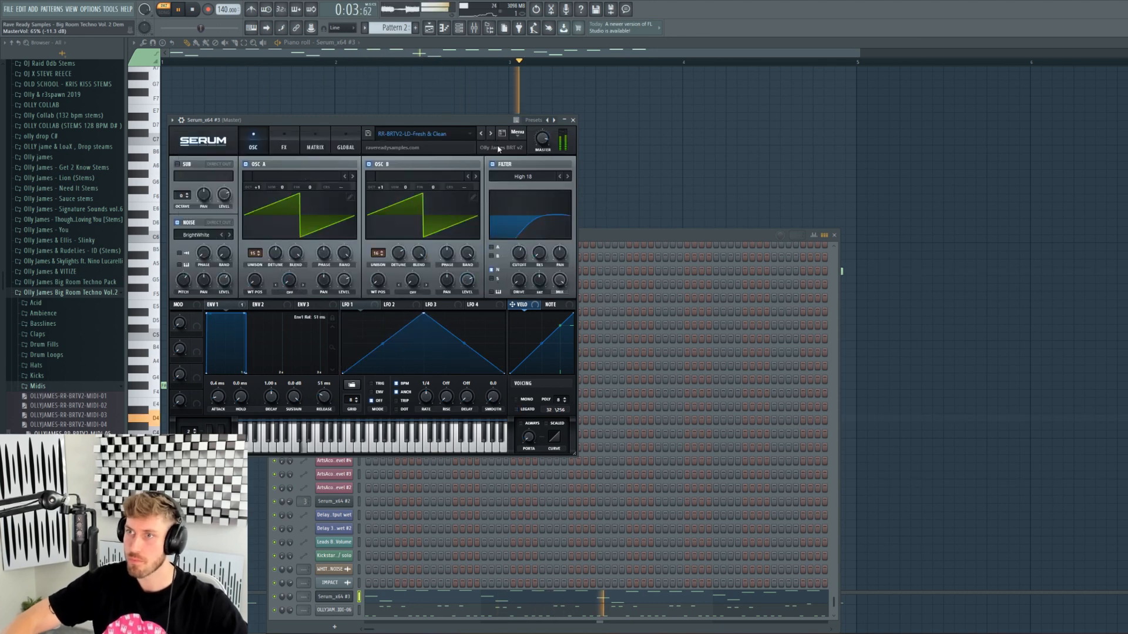
left_click(484, 63)
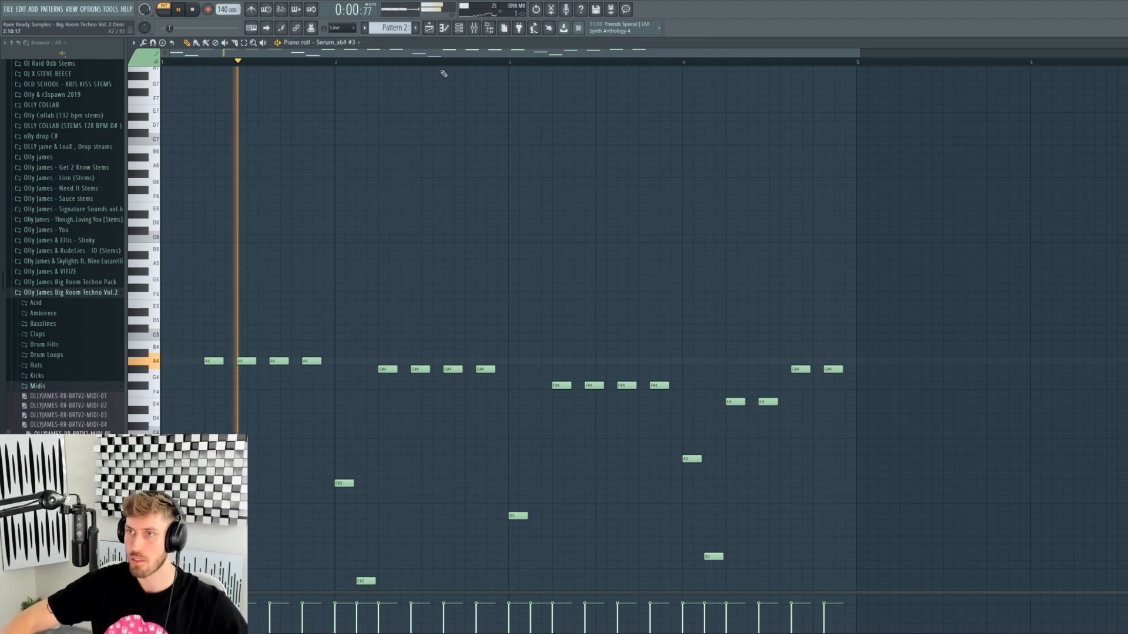
- Load the Future Of Rave lead preset and play the melody
left_click(458, 28)
key("space")
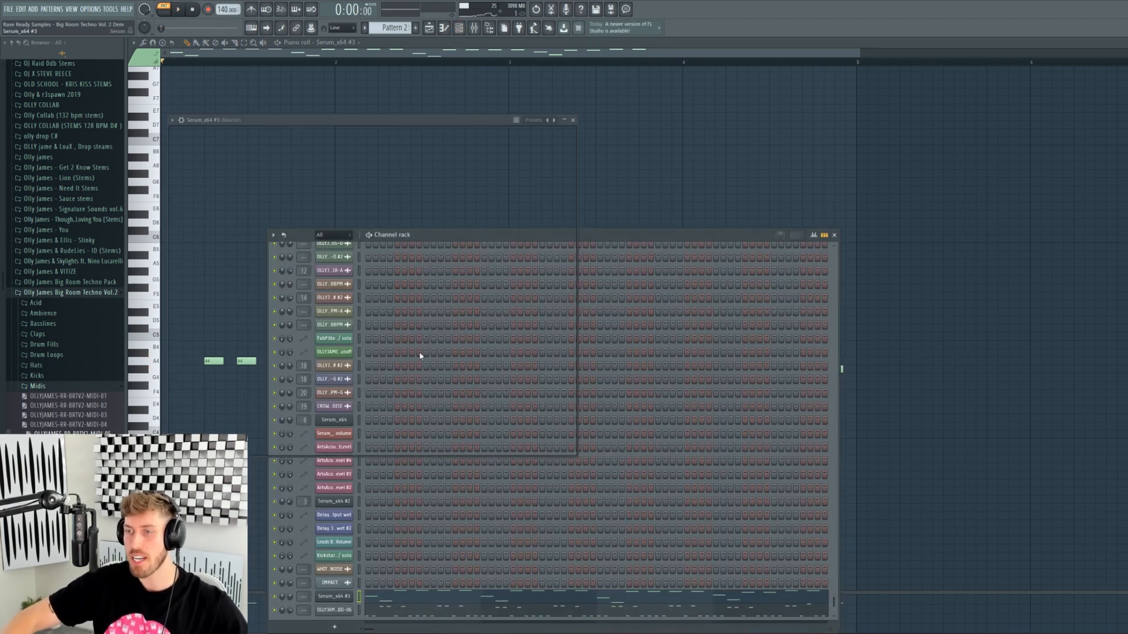
left_click(334, 597)
left_click(493, 137)
left_click(496, 275)
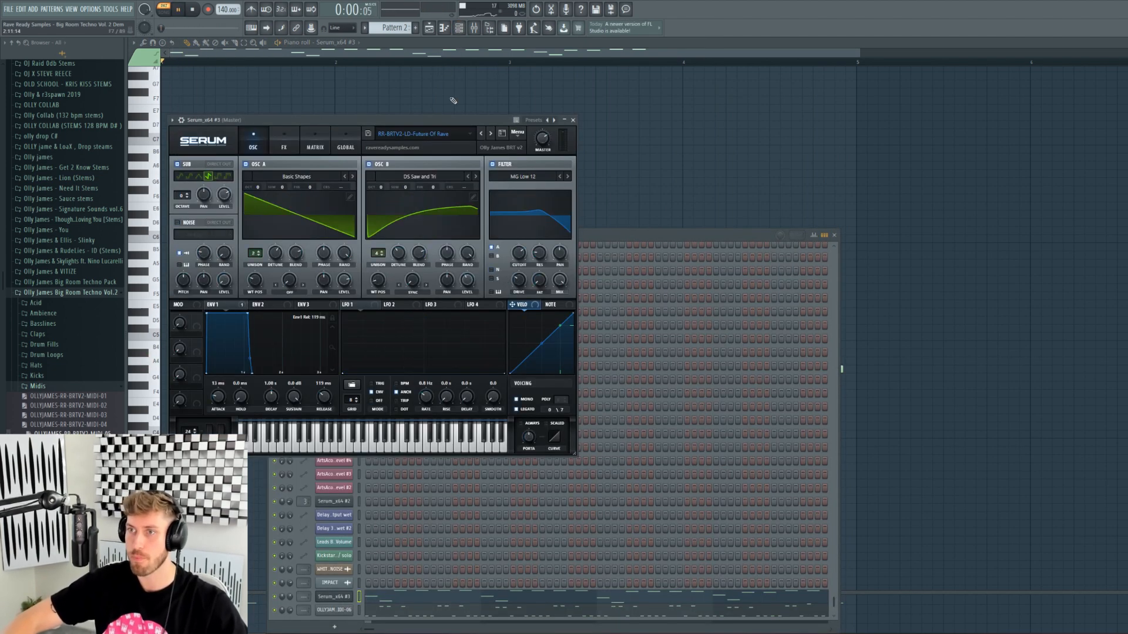
key("space")
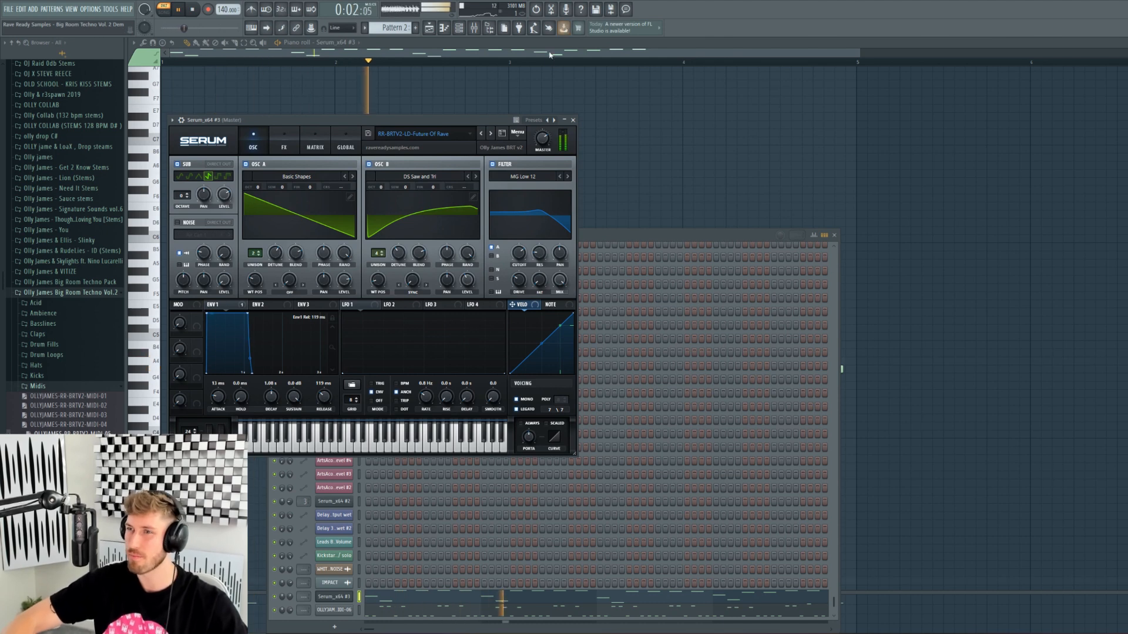
- Drop the whole melody down an octave in the piano roll
left_click(488, 53)
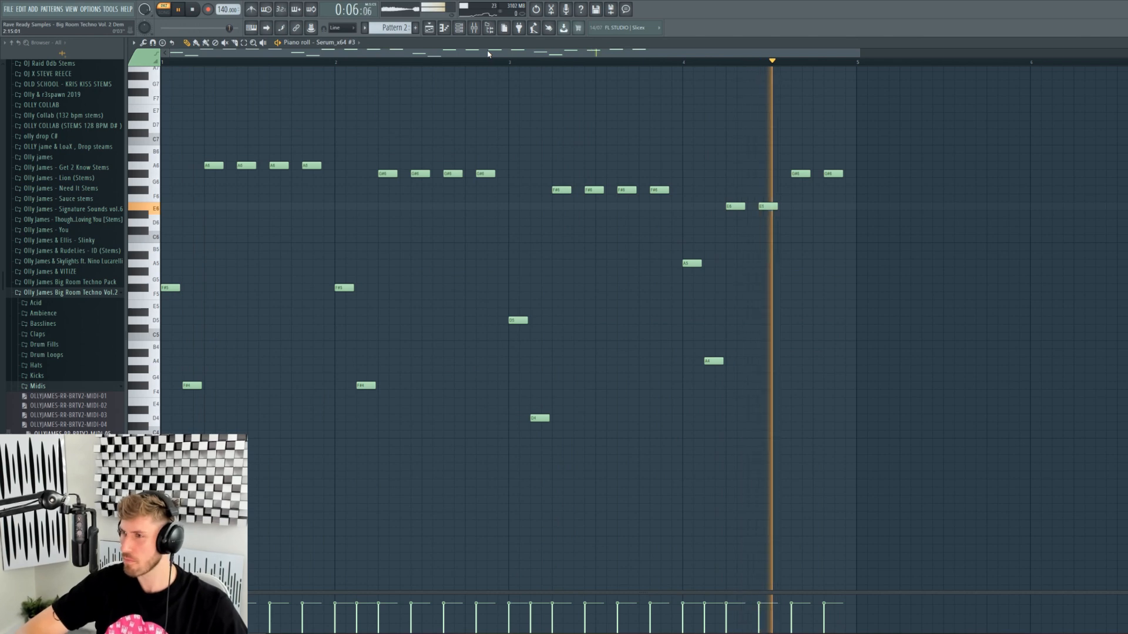
key("ctrl+Down")
key("space")
- Advance Serum to the following lead preset and audition it
left_click(459, 27)
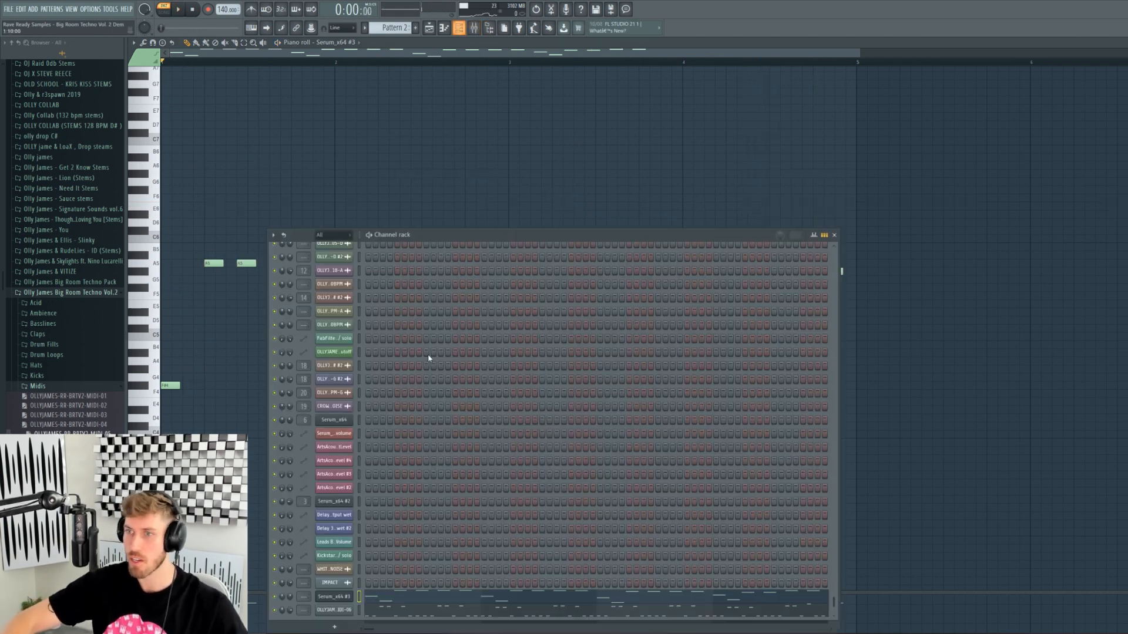
left_click(342, 598)
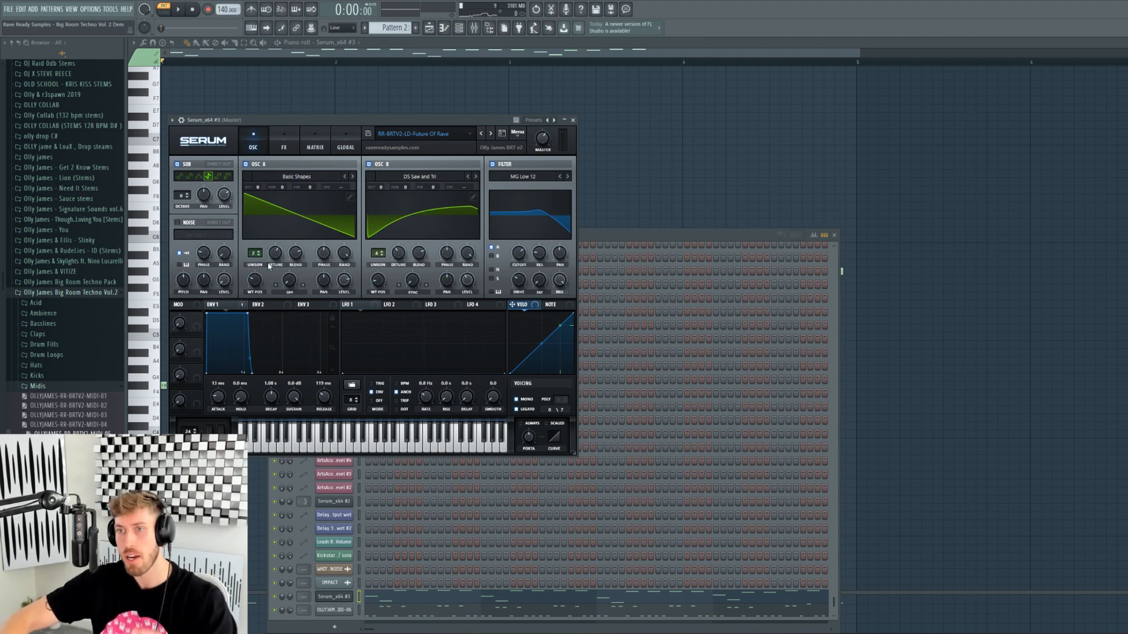
left_click(492, 138)
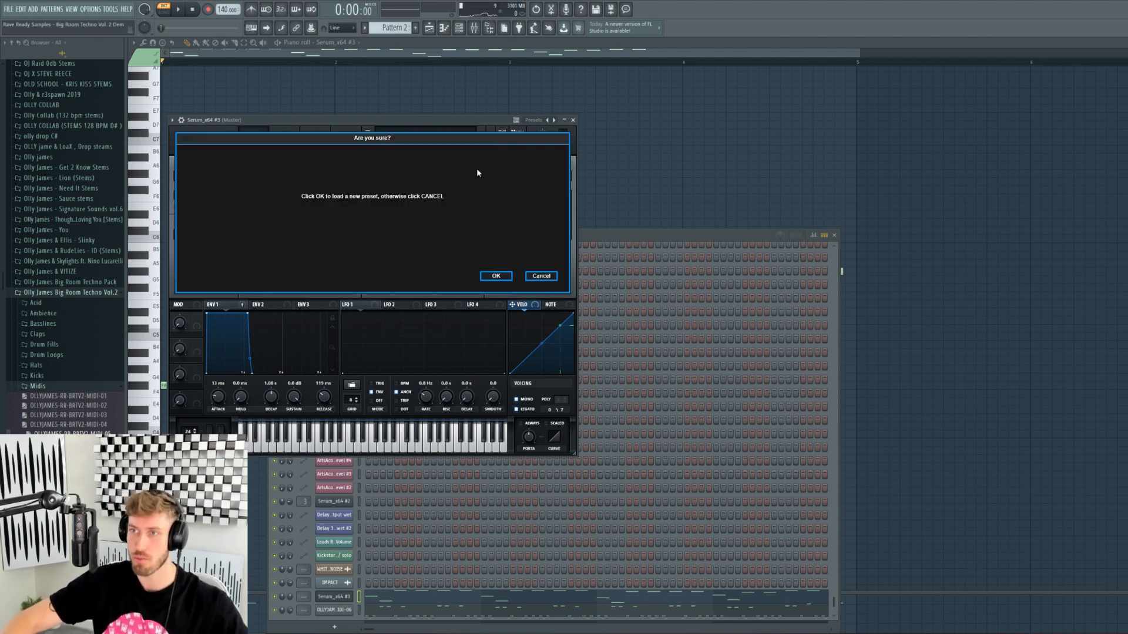
left_click(495, 277)
key("space")
left_click(486, 54)
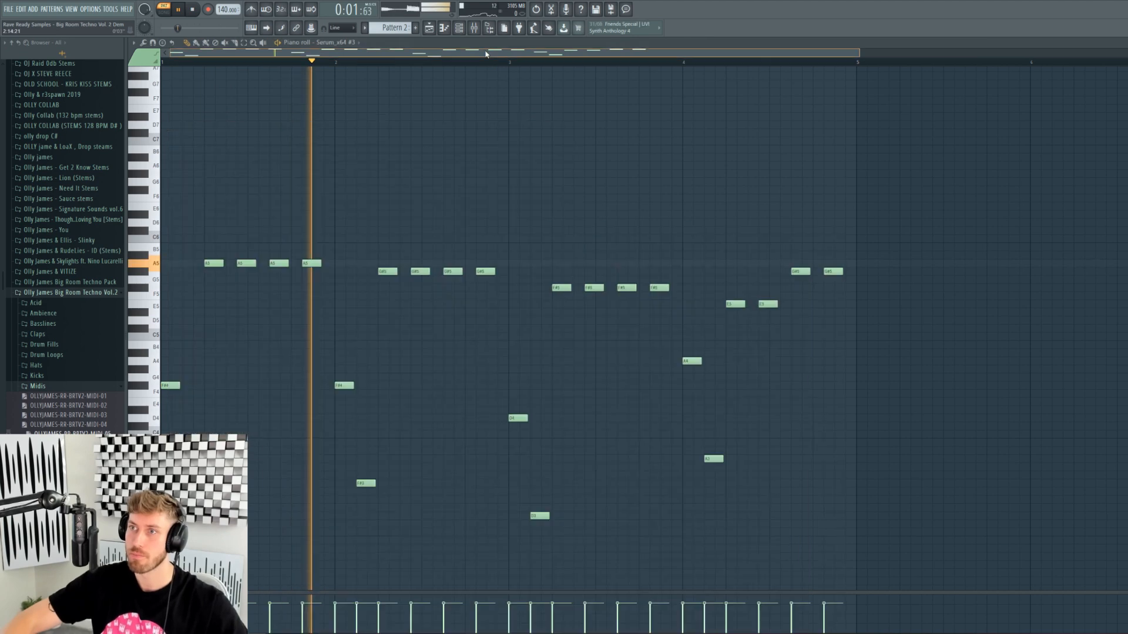
- Clear all notes from the piano roll, and toggle grid snap off and back to Line
key("ctrl+a")
key("Delete")
key("space")
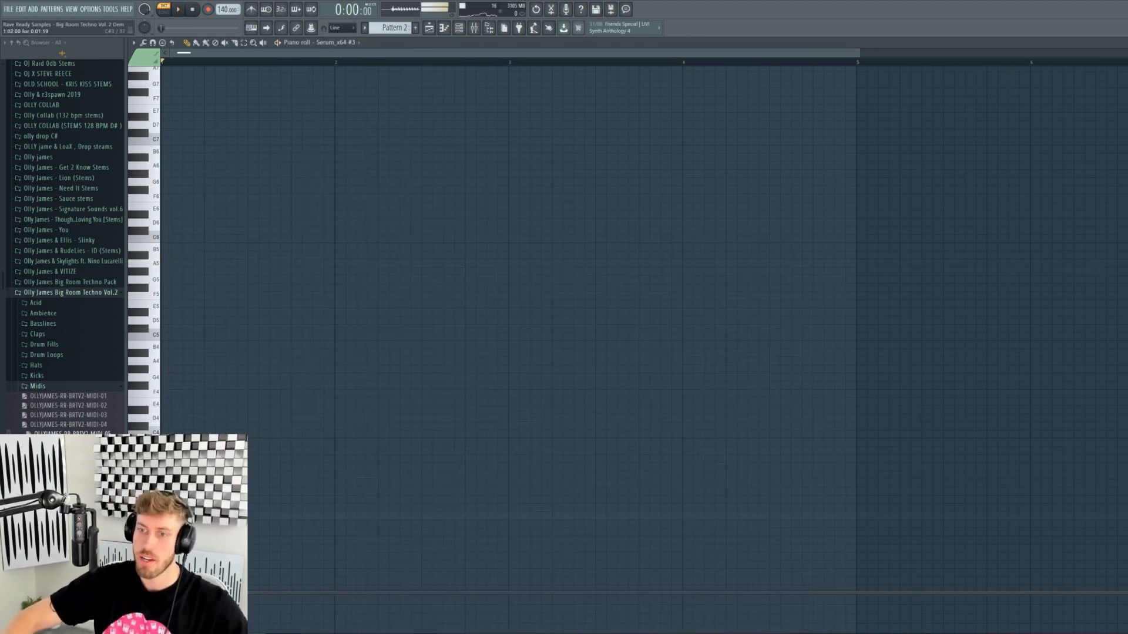
scroll(128, 427, "down", 2)
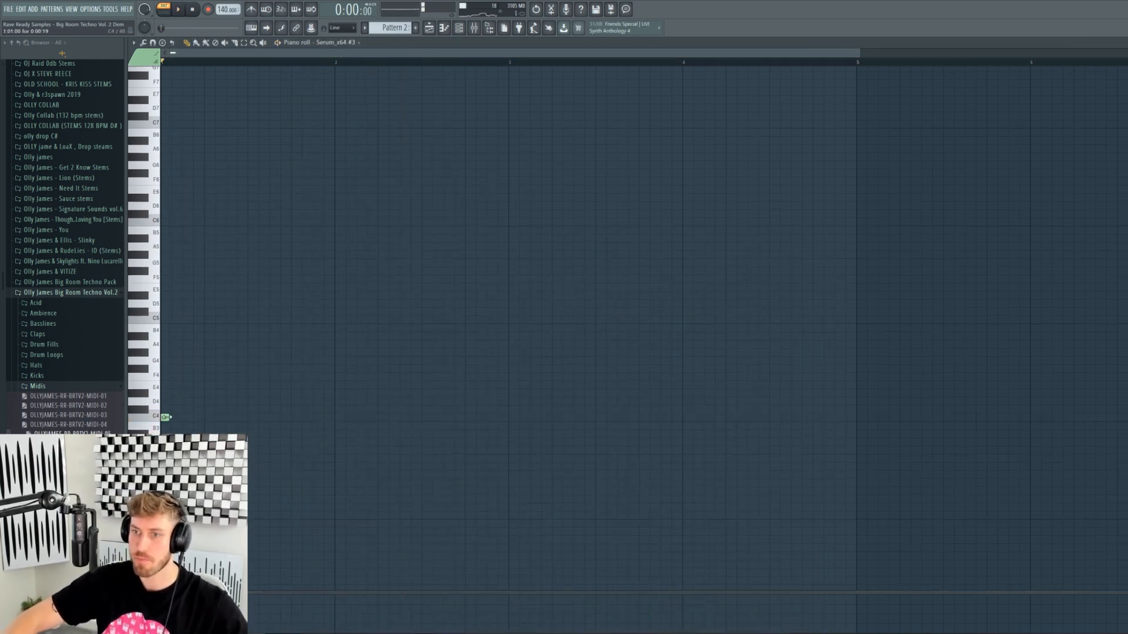
left_click(357, 29)
left_click(342, 59)
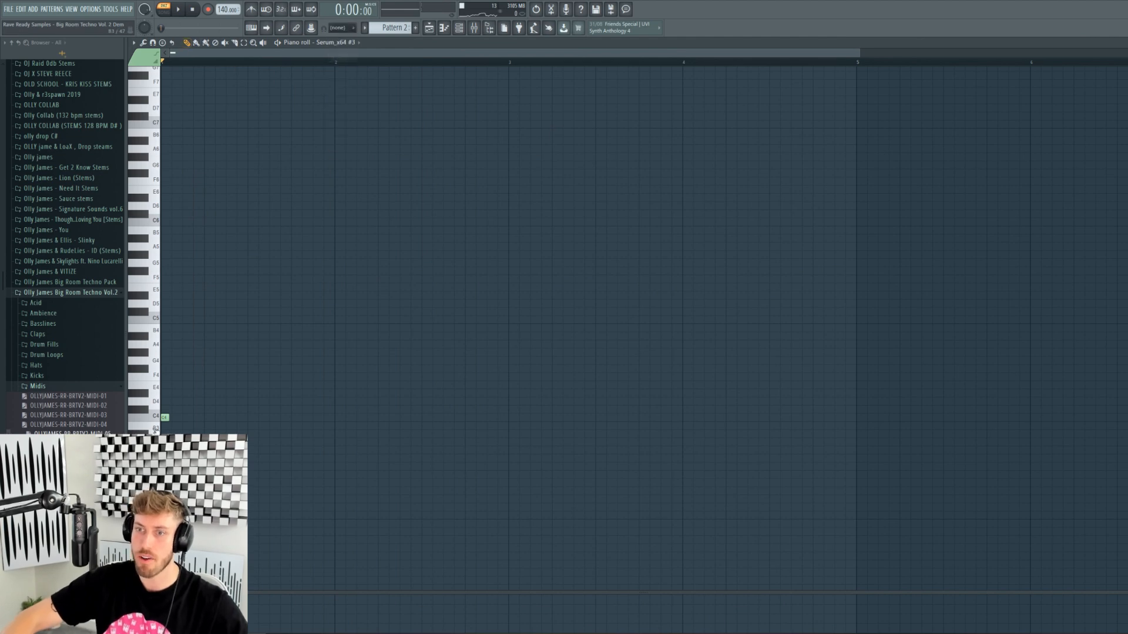
left_click(339, 32)
left_click(341, 37)
- Shift the D5 note earlier, add two C4 notes, and set the upper notes to C5 and C#5
left_click_drag(196, 304, 196, 304)
left_click(211, 419)
left_click(222, 418)
left_click(229, 295)
key("space")
left_click_drag(197, 327, 230, 311)
key("space")
left_click(230, 312)
key("space")
- Fill out the pattern with more repeated C4 notes and a couple of C5-range notes
left_click(252, 419)
key("space")
left_click(263, 418)
key("space")
left_click(283, 320)
left_click(316, 312)
left_click(273, 417)
left_click(295, 417)
left_click(305, 417)
left_click(327, 417)
left_click(431, 28)
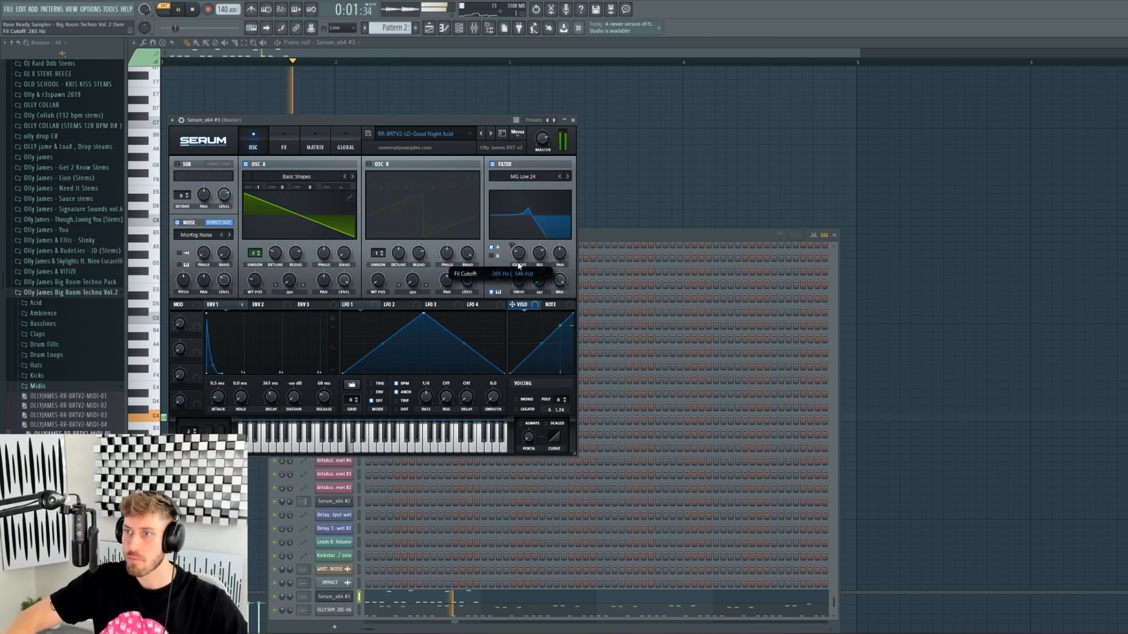
- Raise the Serum lead's filter cutoff, then load and audition the next preset, Industry
mouse_move(519, 265)
left_mouse_down()
mouse_move(519, 232)
mouse_move(519, 252)
left_mouse_up()
key("space")
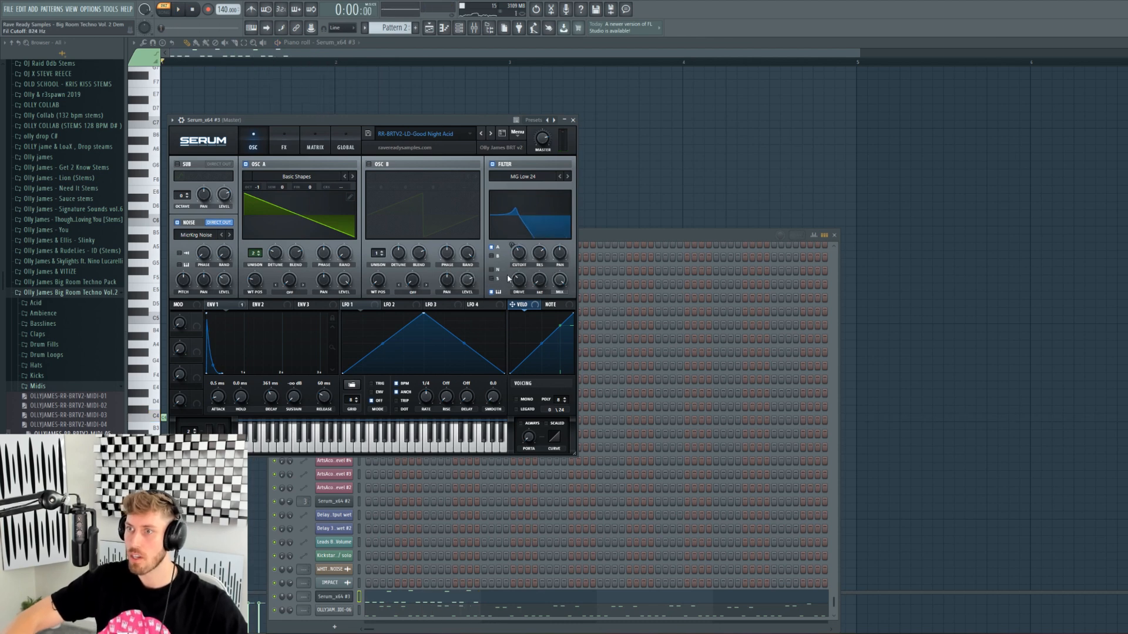
left_click(491, 134)
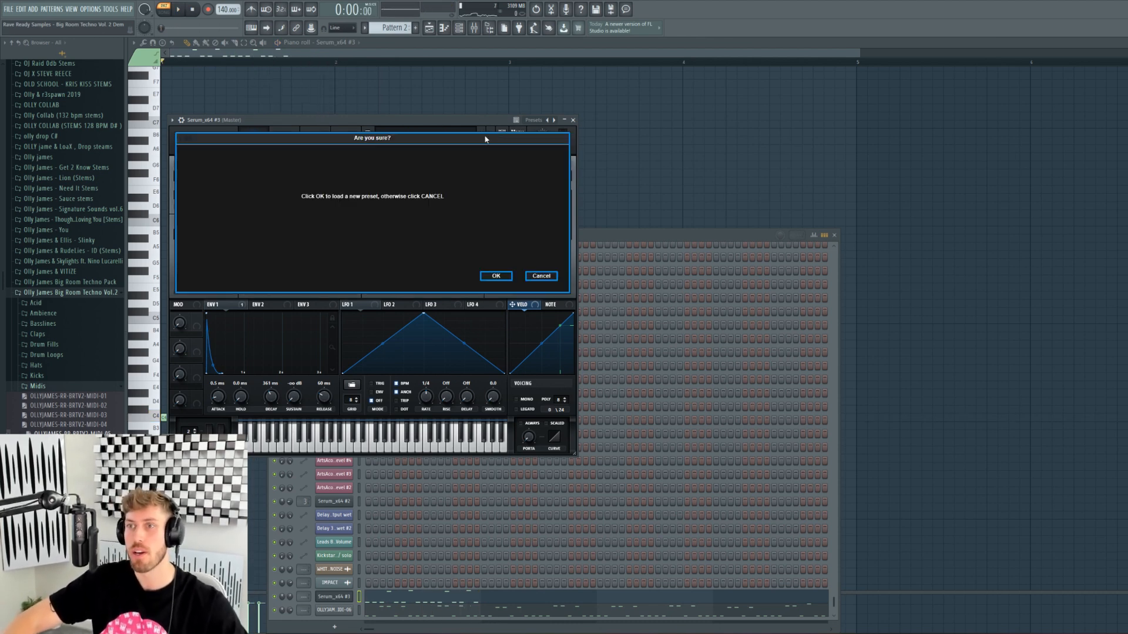
left_click(496, 276)
key("space")
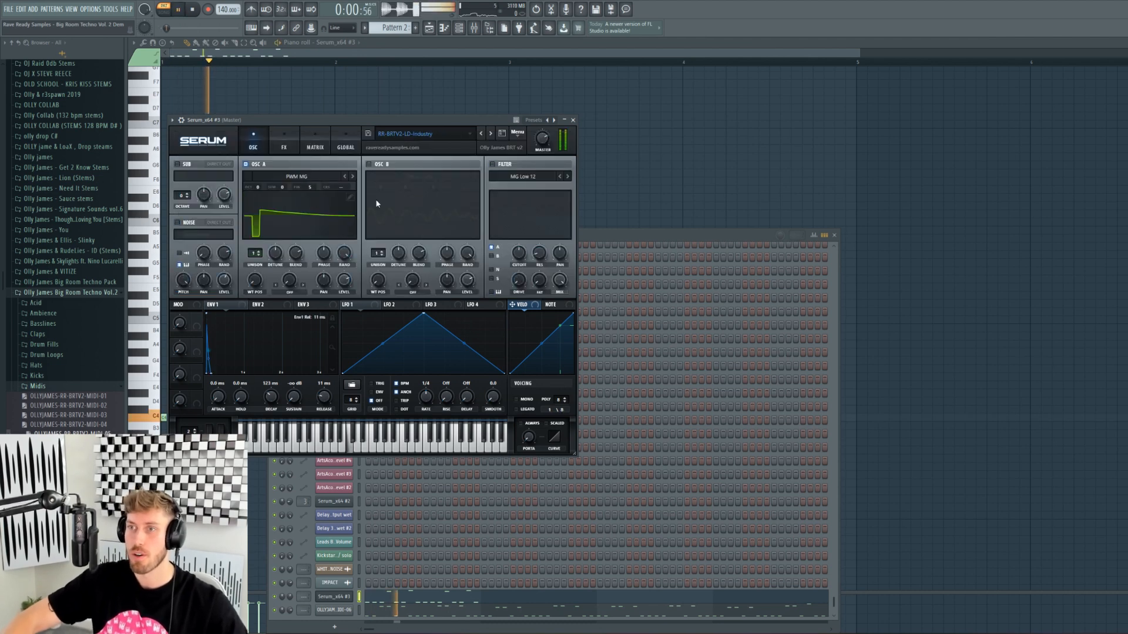
- Paste a four-bar melody into the piano roll and switch Serum to the Keep Talking preset
left_click(410, 54)
key("space")
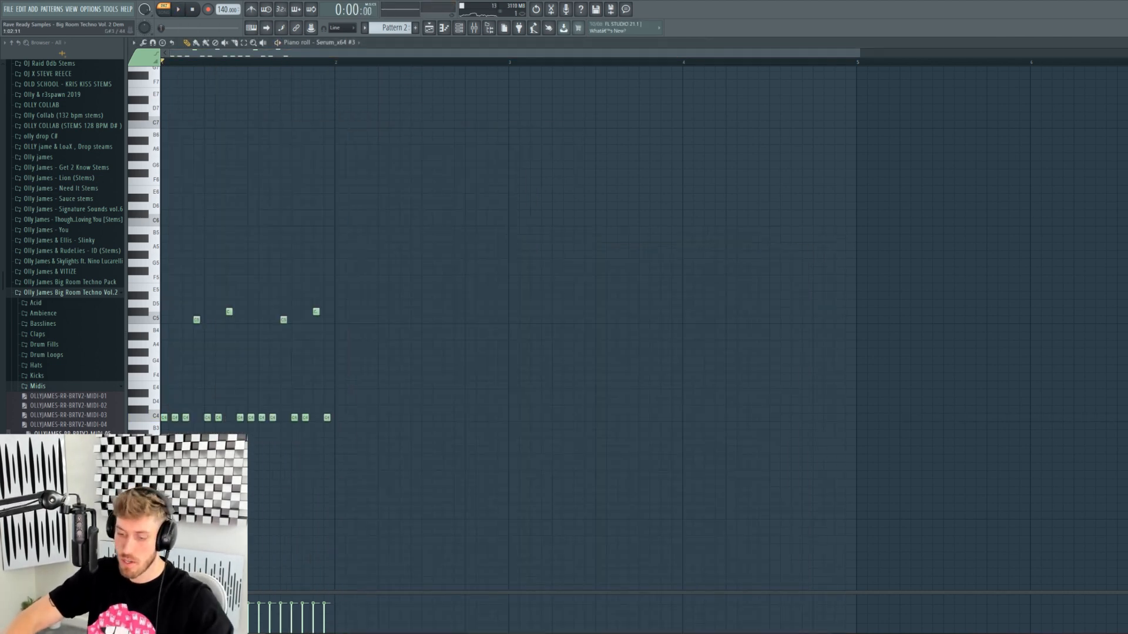
key("ctrl+v")
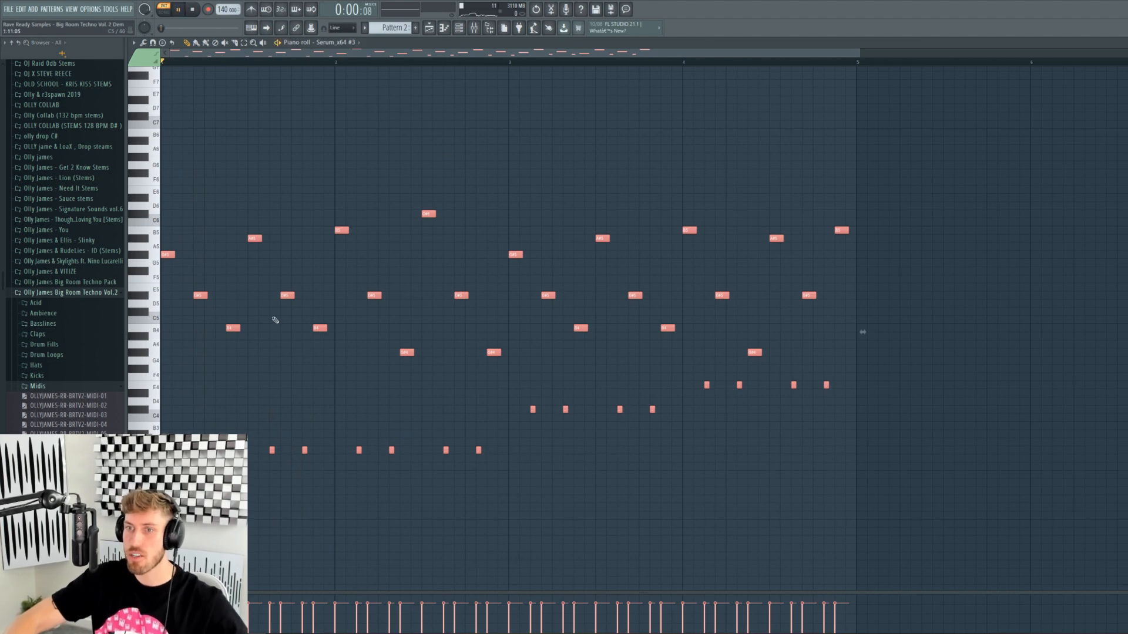
key("F6")
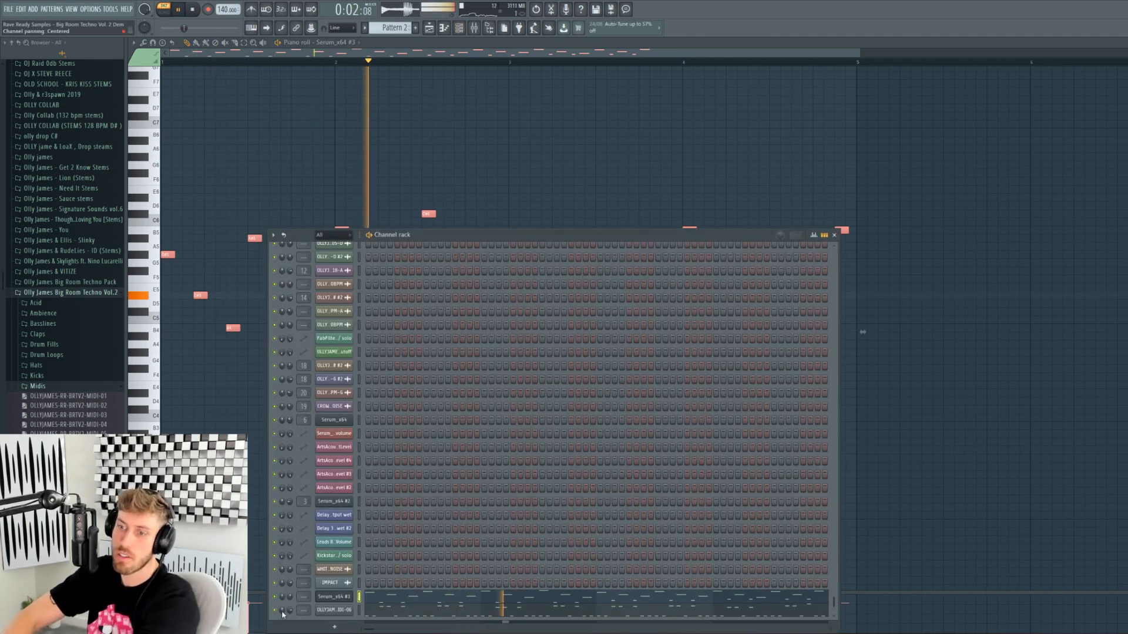
left_click(333, 596)
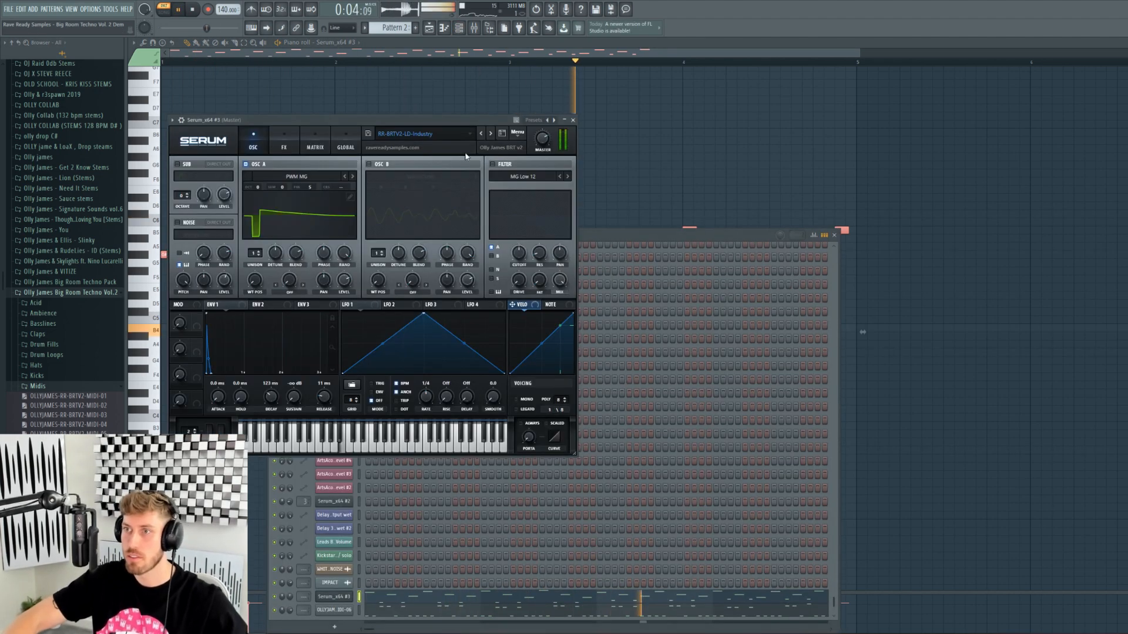
left_click(491, 133)
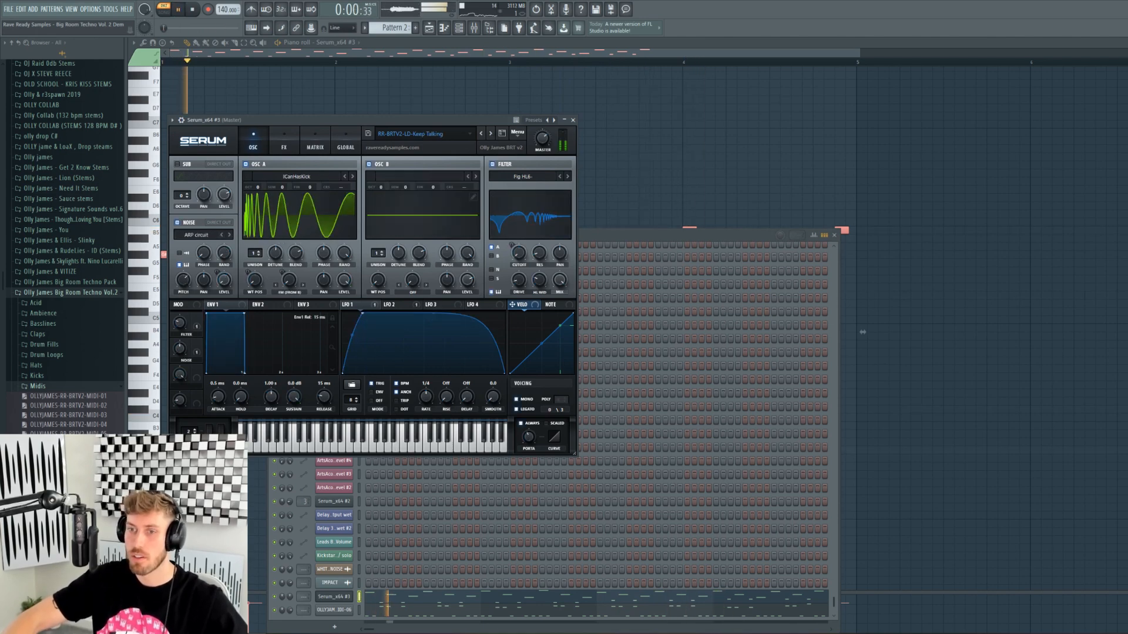
- Set cutoff to 41 Hz, Noise macro about 60%, Filter macro about 12%, then load Look An LFO
left_click(146, 442)
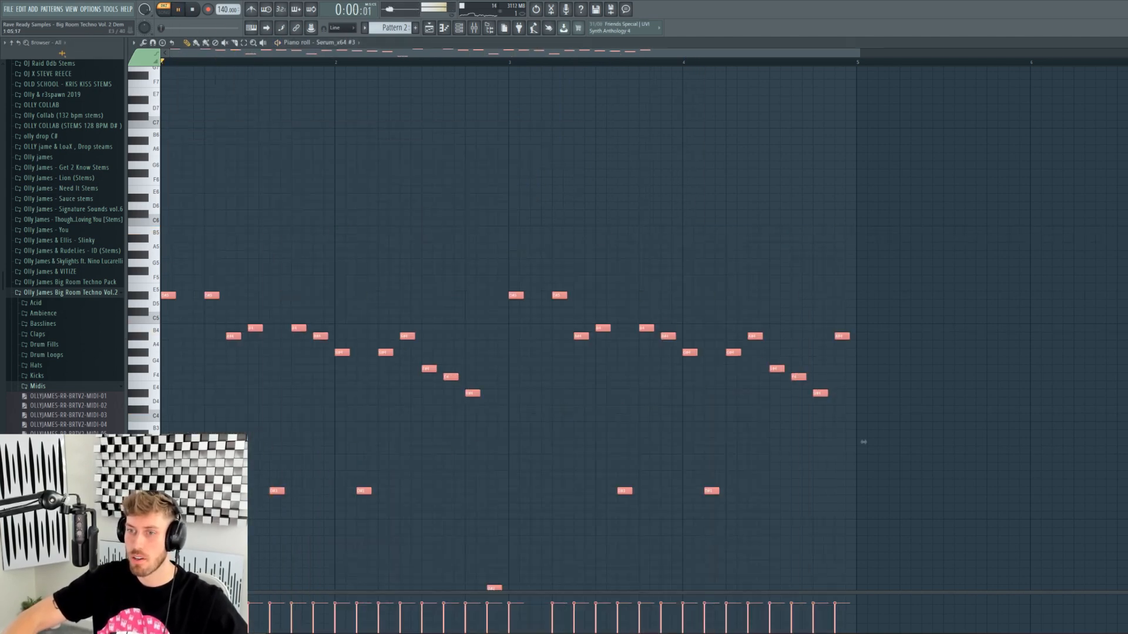
left_click(464, 30)
left_click(335, 596)
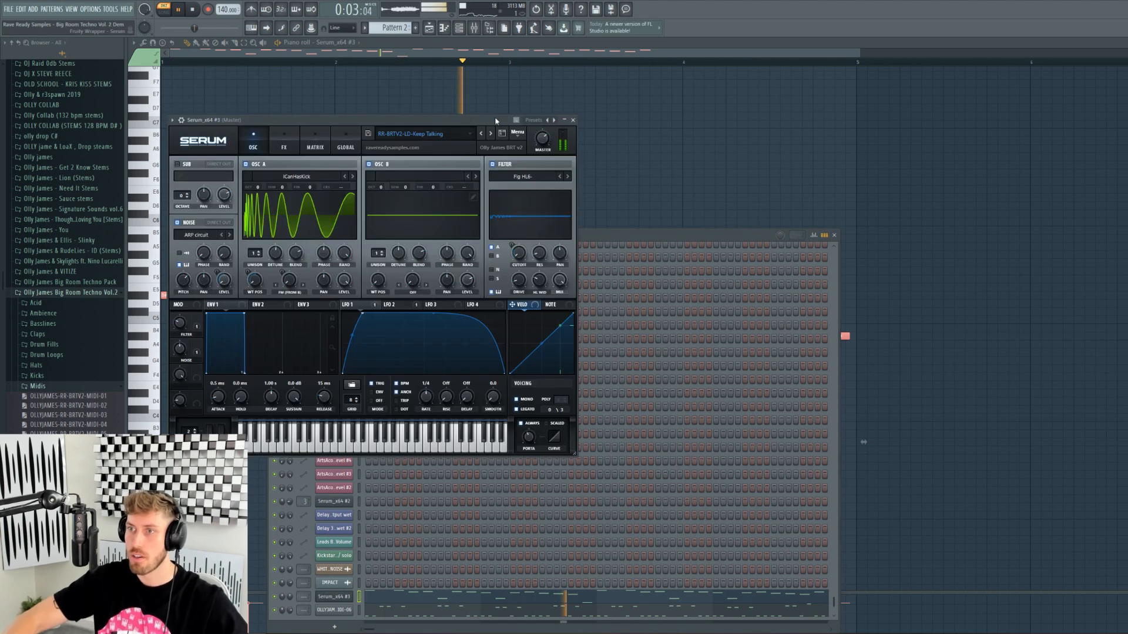
left_click_drag(495, 120, 495, 100)
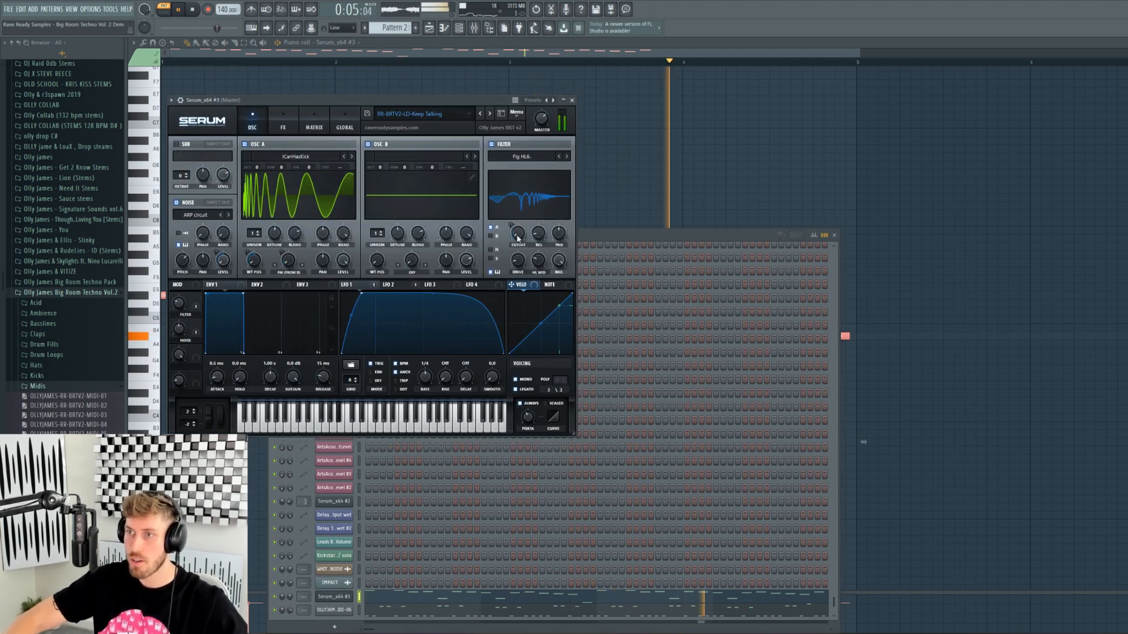
left_click_drag(517, 235, 507, 184)
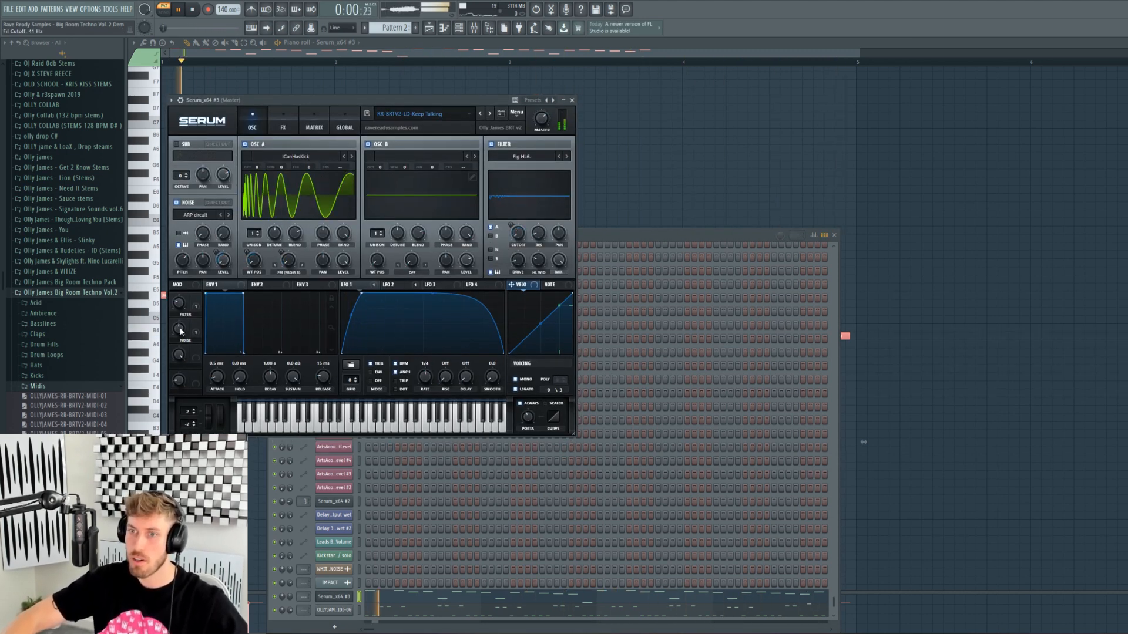
left_click_drag(180, 329, 179, 358)
mouse_move(181, 305)
left_mouse_down()
mouse_move(182, 320)
mouse_move(170, 275)
mouse_move(173, 288)
left_mouse_up()
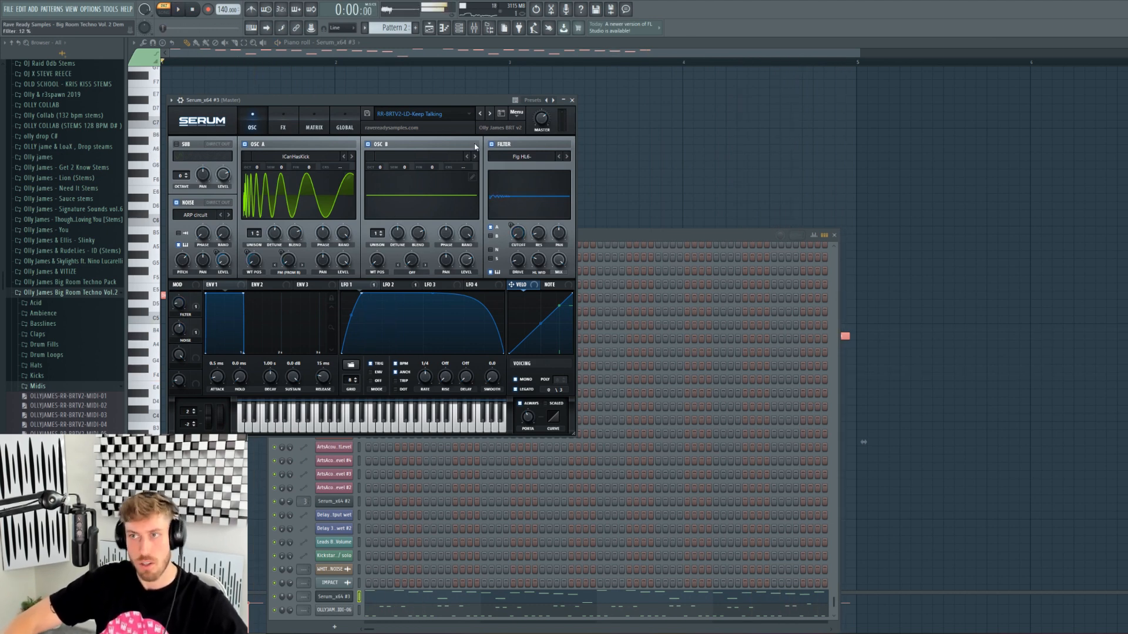
left_click(490, 116)
left_click(502, 257)
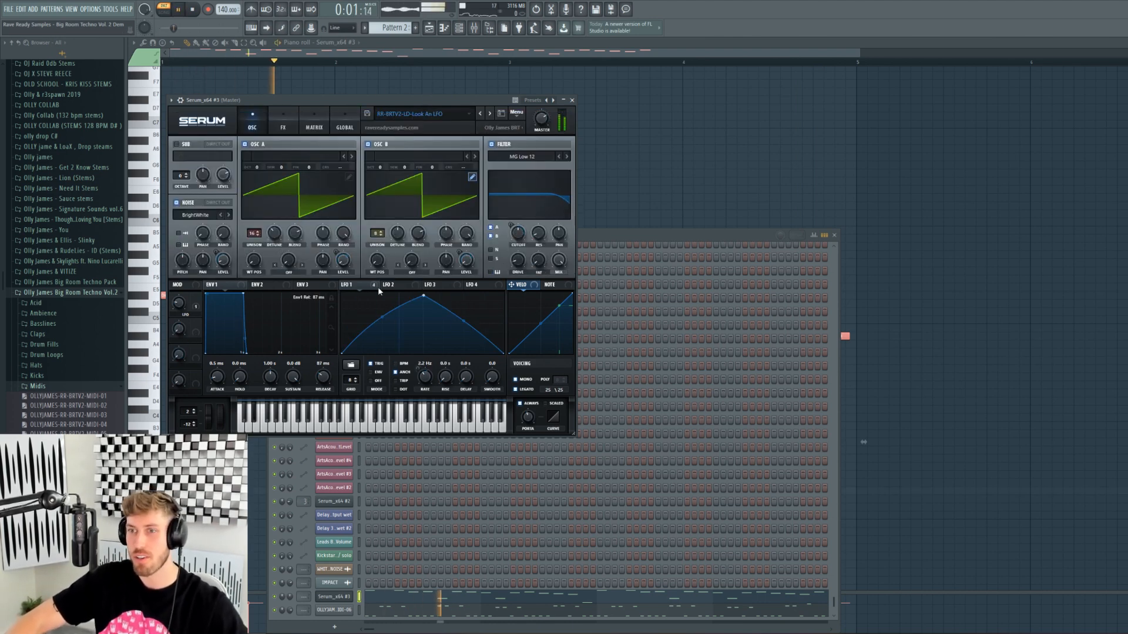
- Raise the Look An LFO preset's LFO macro to 39%, review its FX chain, then return to OSC
left_click_drag(187, 304, 170, 327)
left_click(282, 123)
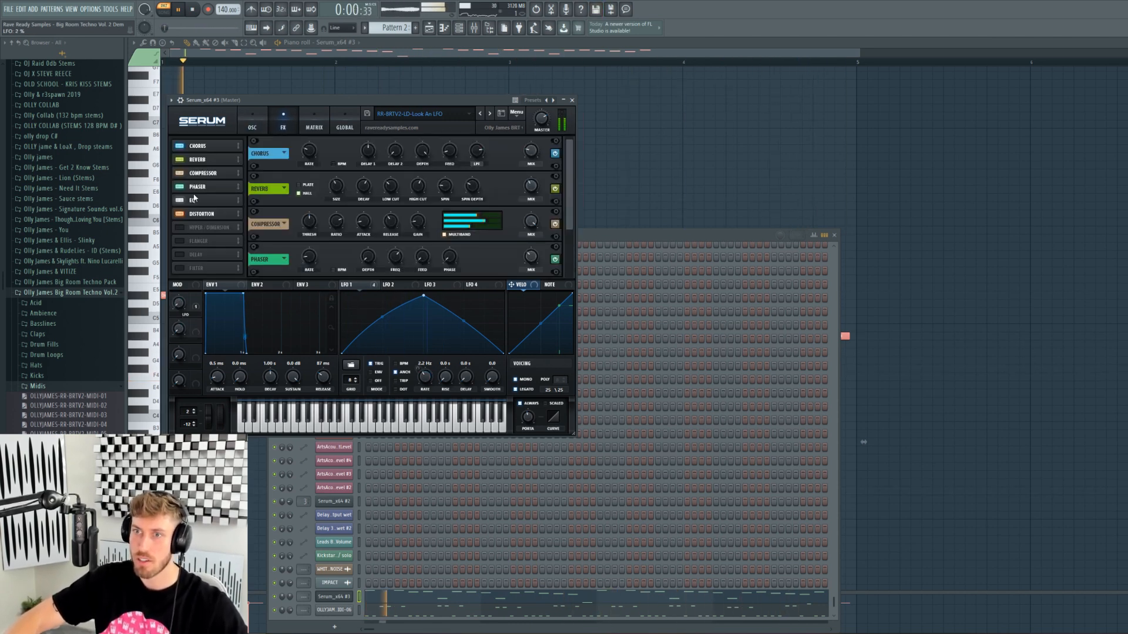
scroll(479, 215, "down", 1)
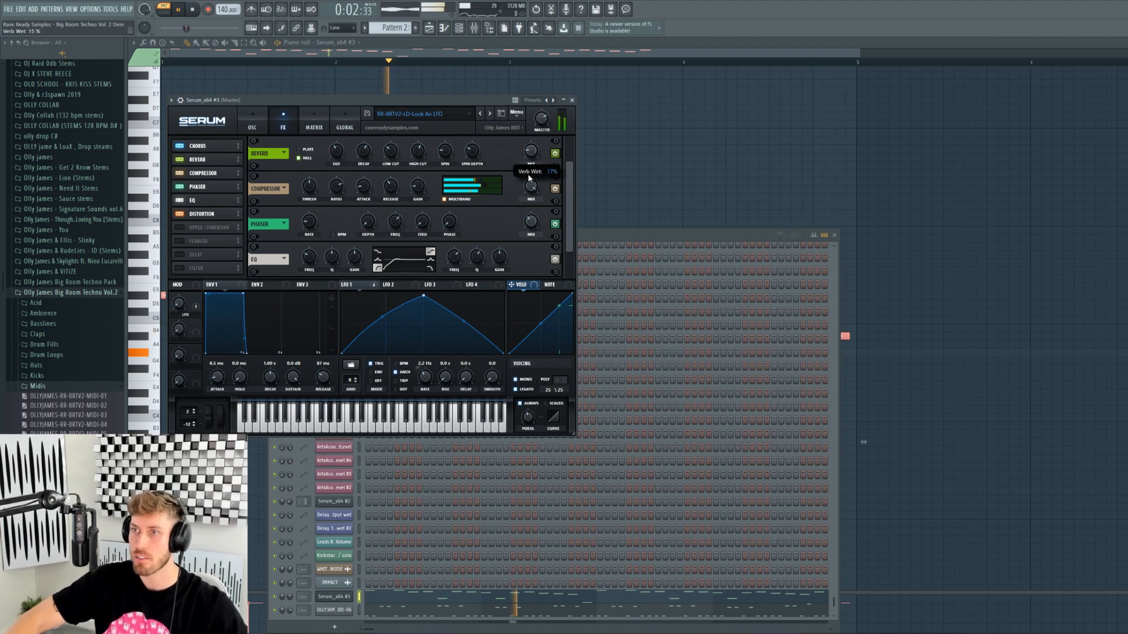
left_click(252, 122)
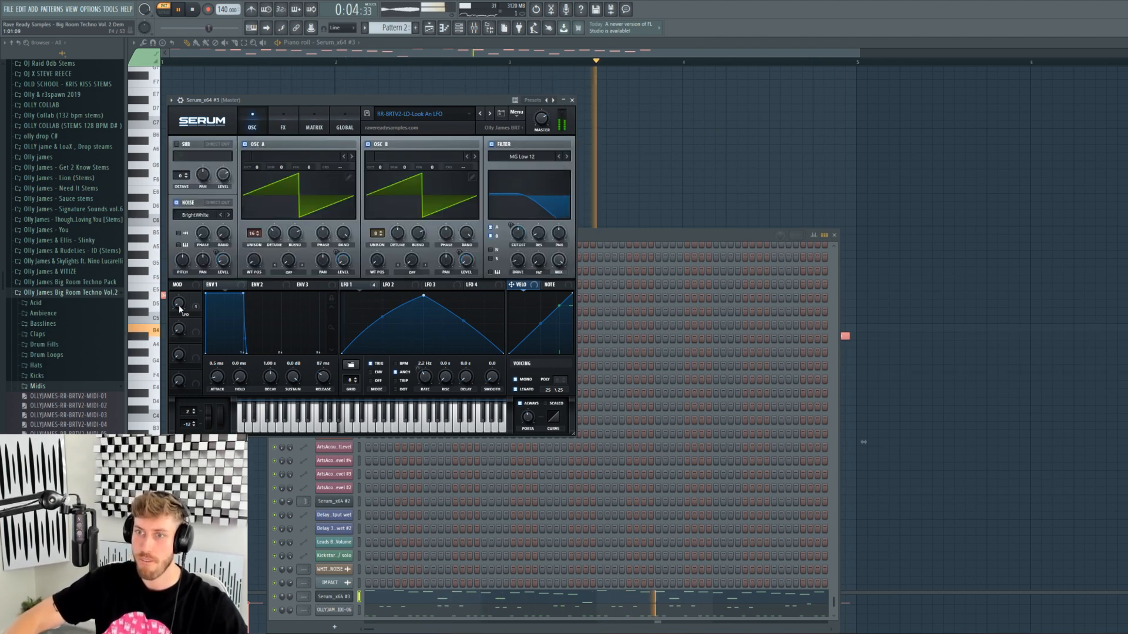
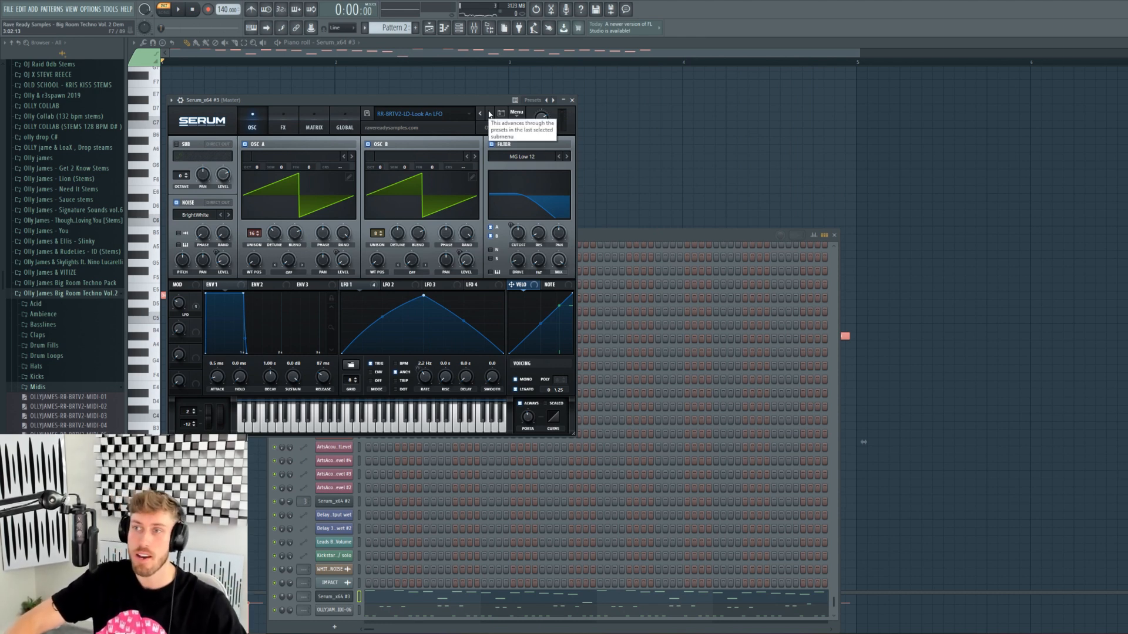
- Audition the next lead presets over the melody, reaching RR-BRTV2-LD-Mono Machine
left_click(490, 115)
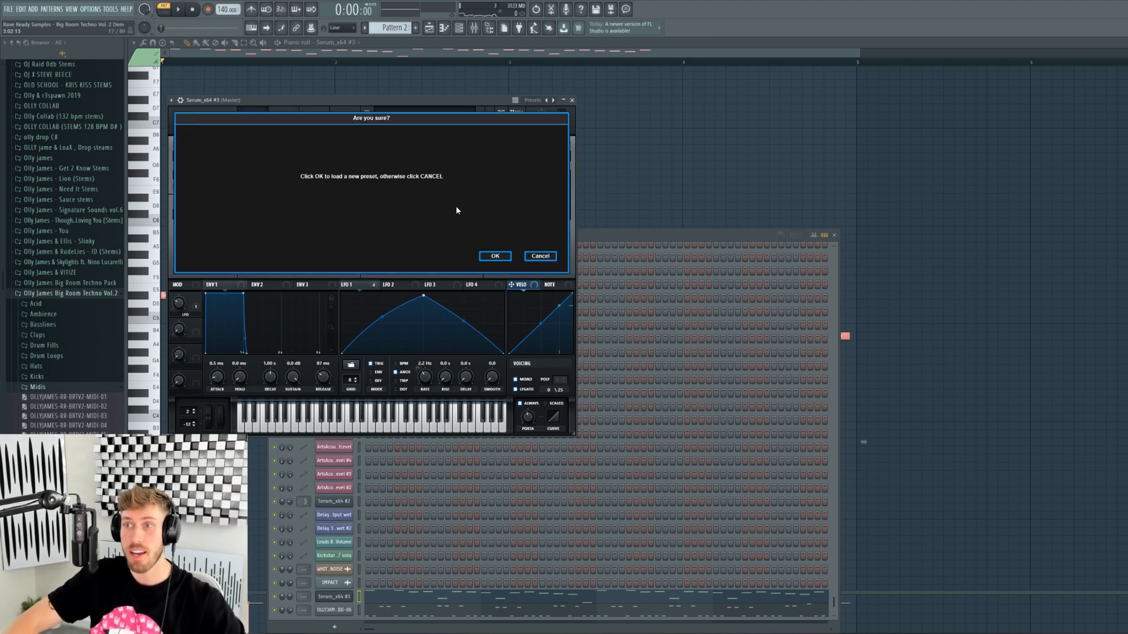
left_click(495, 256)
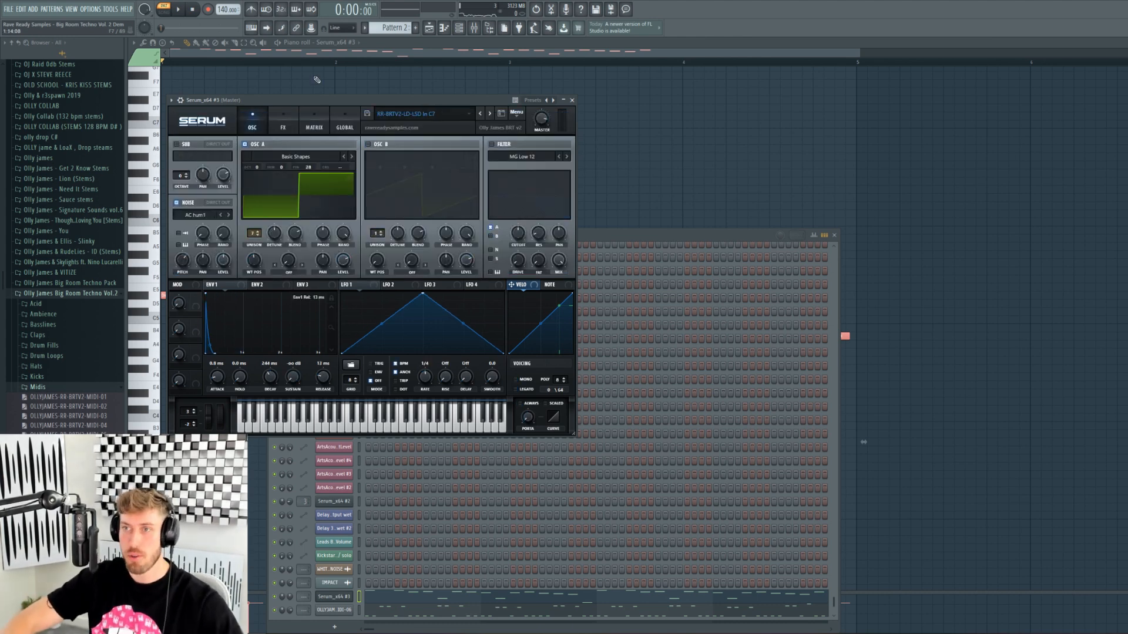
left_click(335, 55)
key("space")
scroll(259, 295, "down", 4)
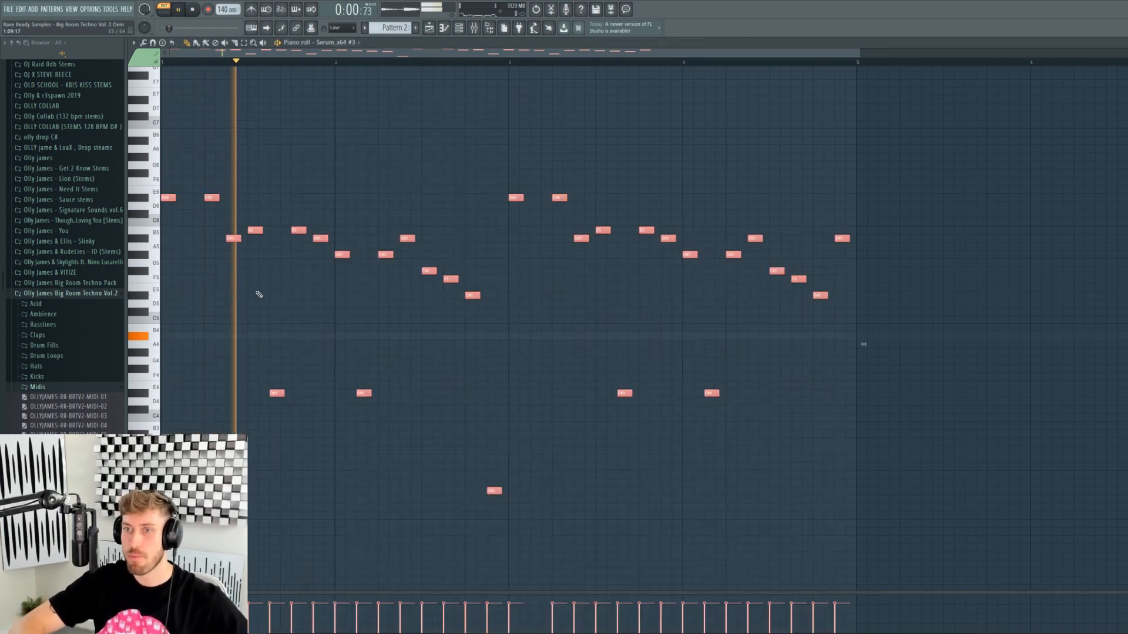
key("space")
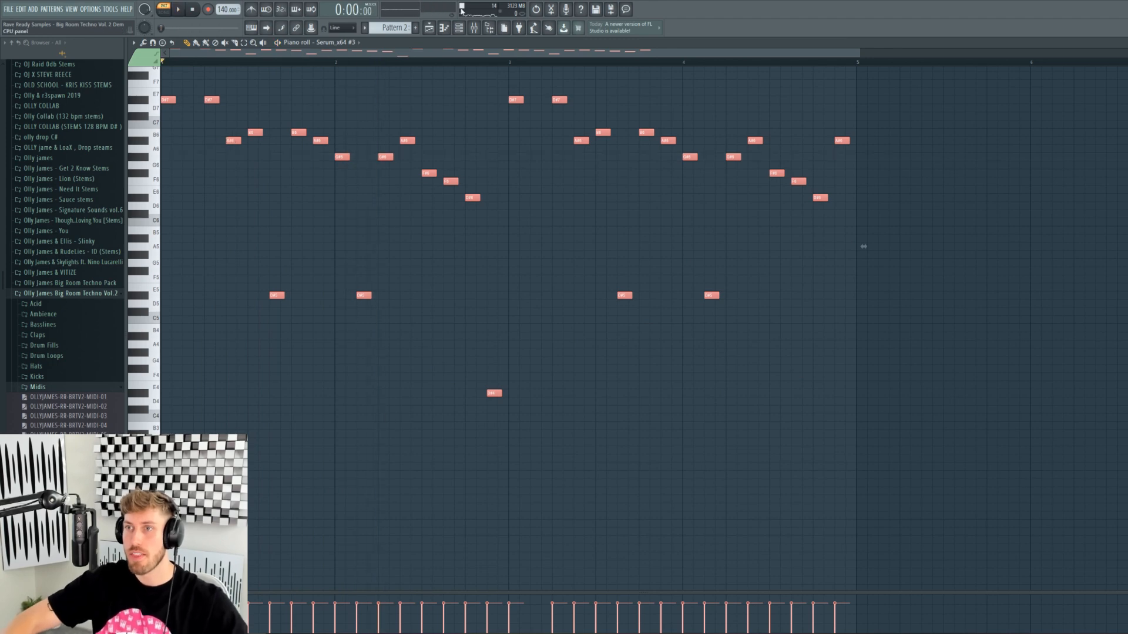
left_click(459, 29)
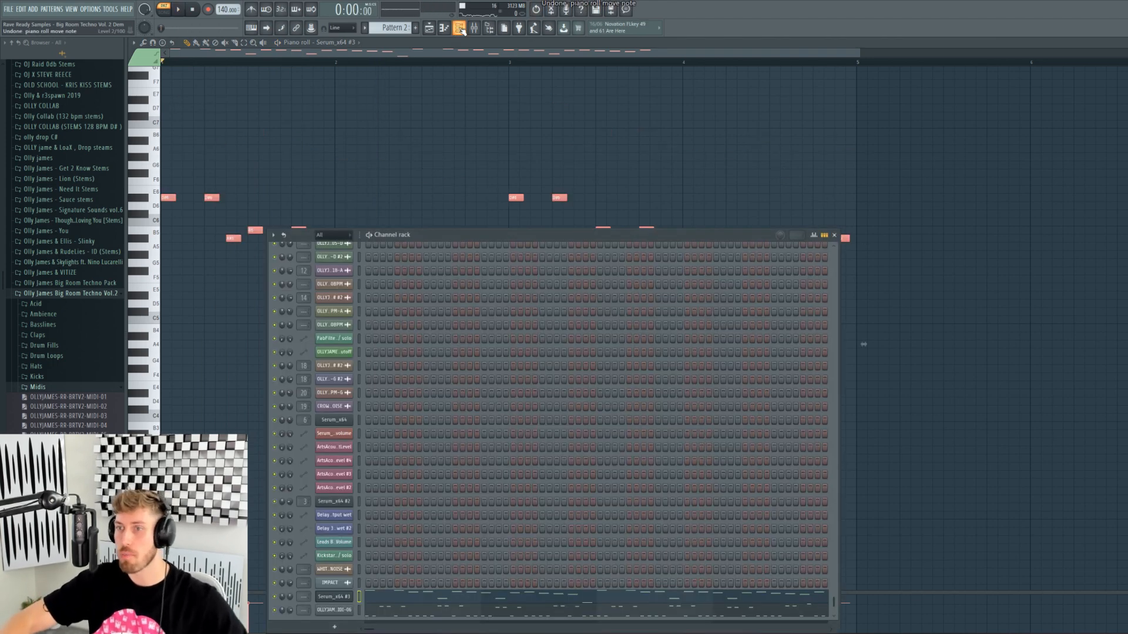
left_click(339, 598)
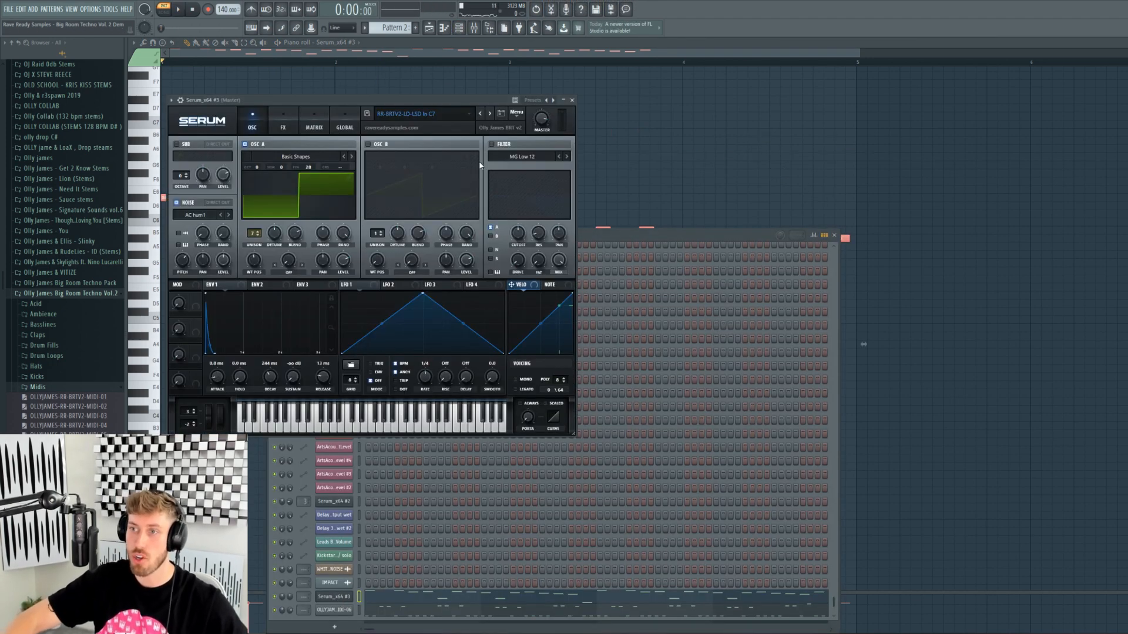
left_click(491, 115)
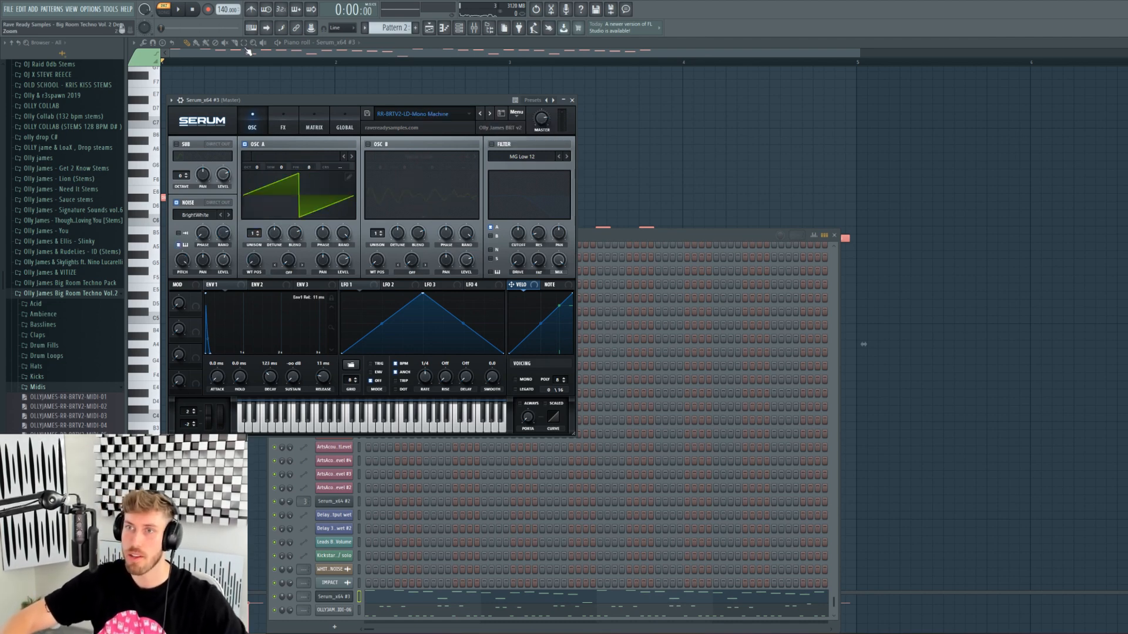
- Transpose the melody down one octave and advance Serum to RR-BRTV2-LD-Nasal
left_click(341, 43)
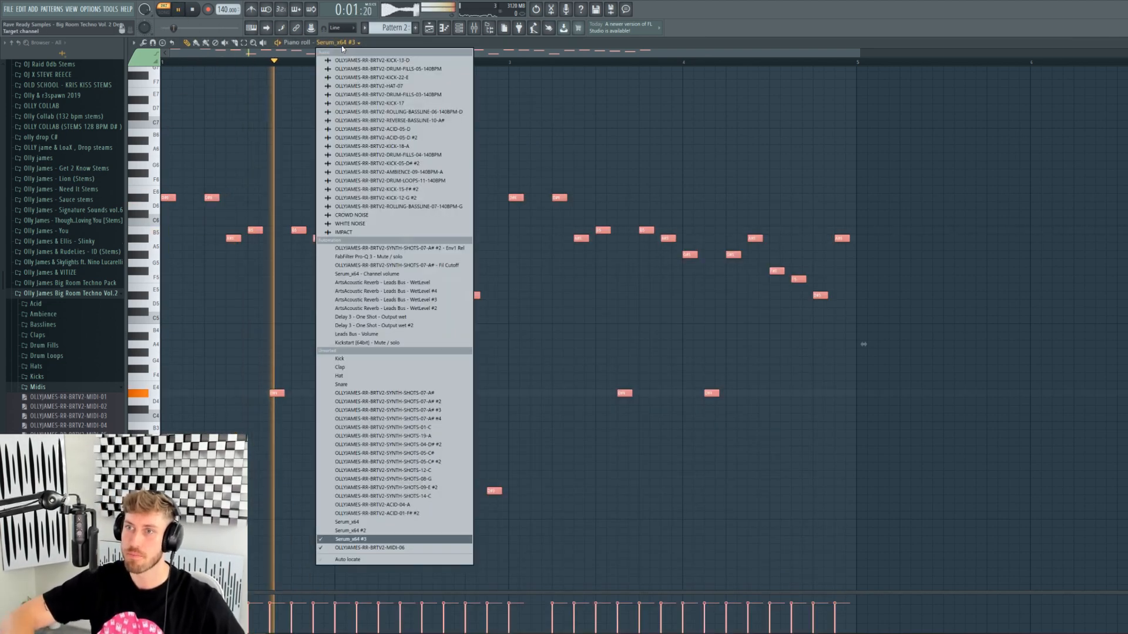
left_click(500, 62)
key("ctrl+Down")
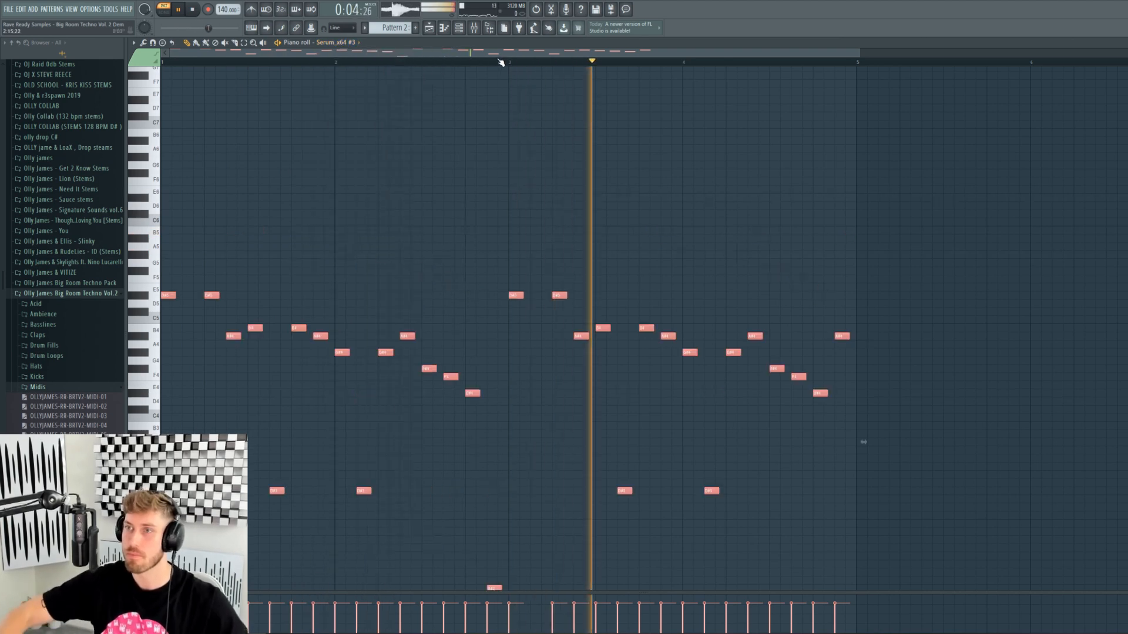
key("F6")
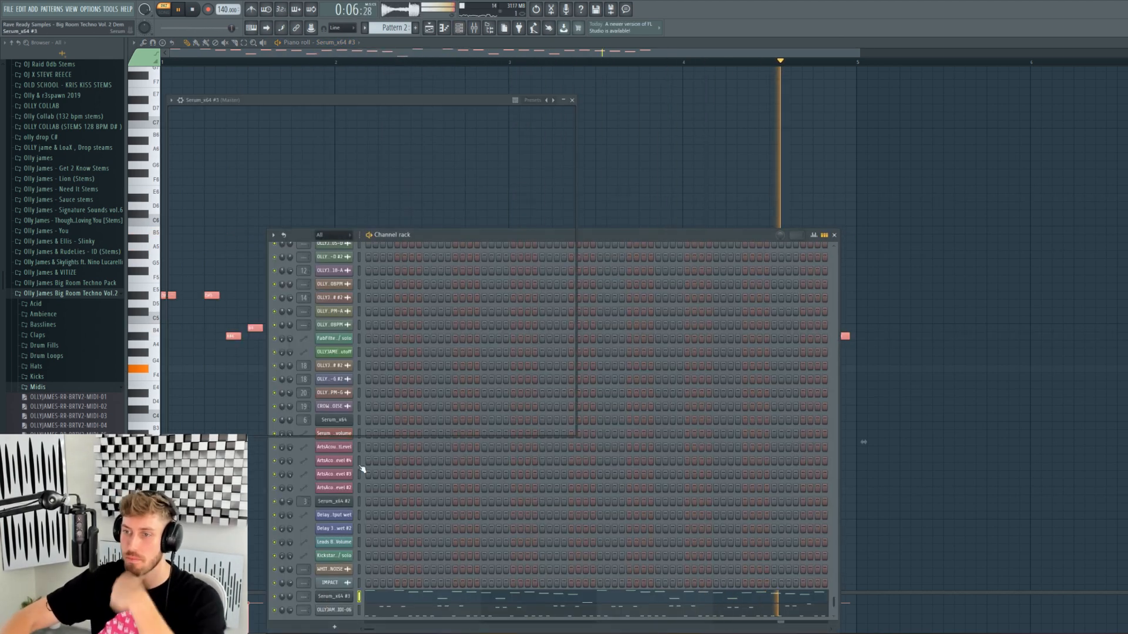
left_click(322, 600)
key("space")
left_click(491, 114)
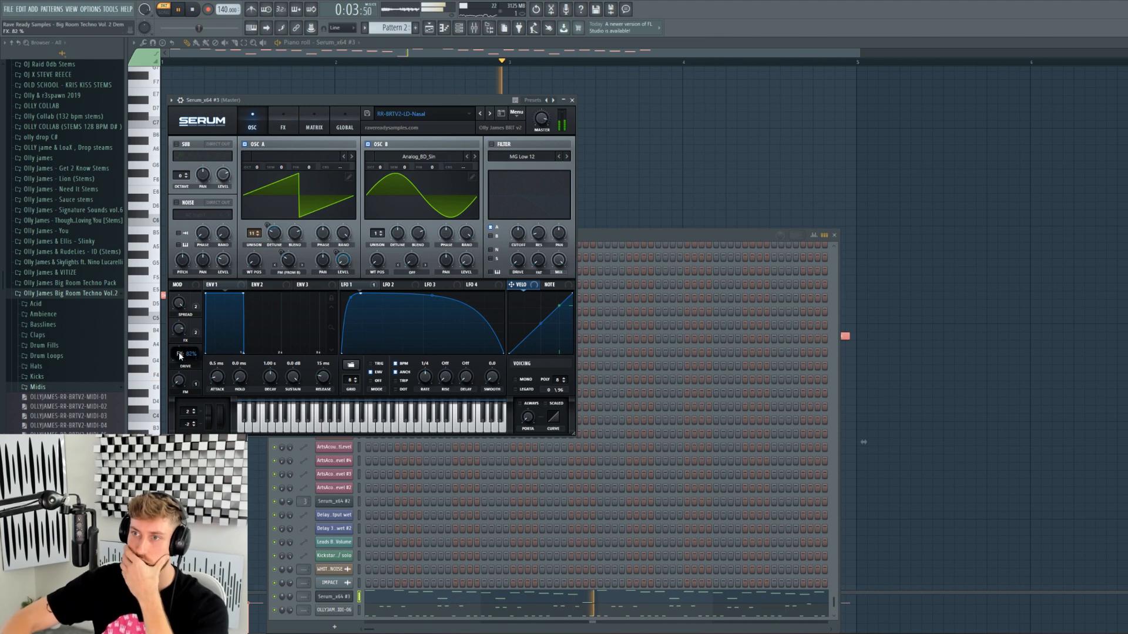
- Load and play the next lead preset, trying an octave-up transpose then undoing it
left_click(490, 114)
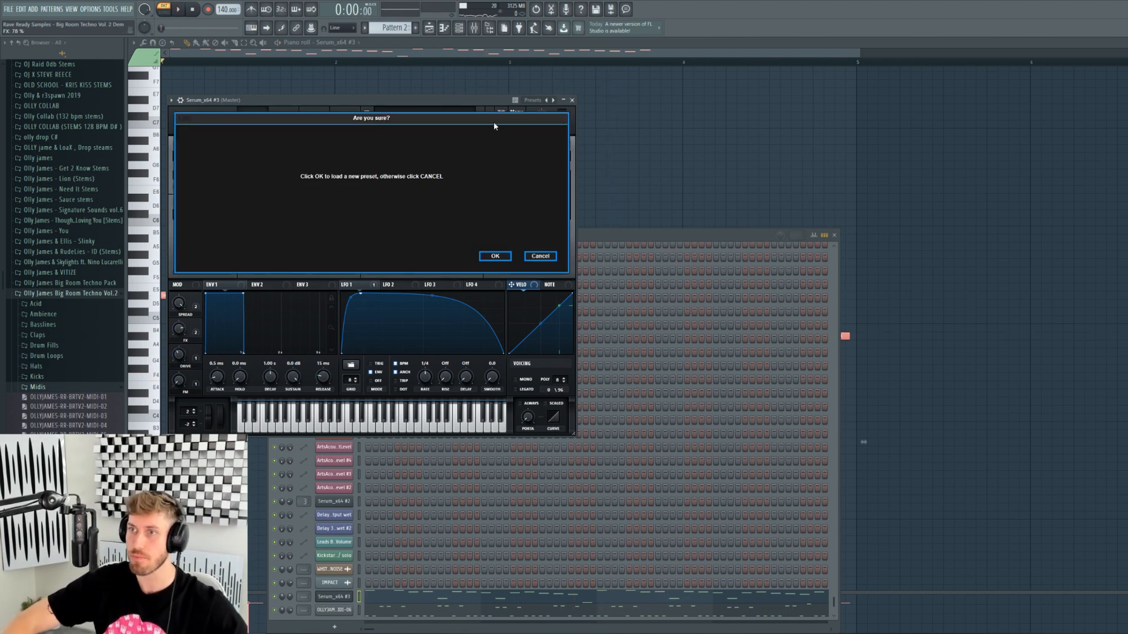
left_click(494, 257)
key("space")
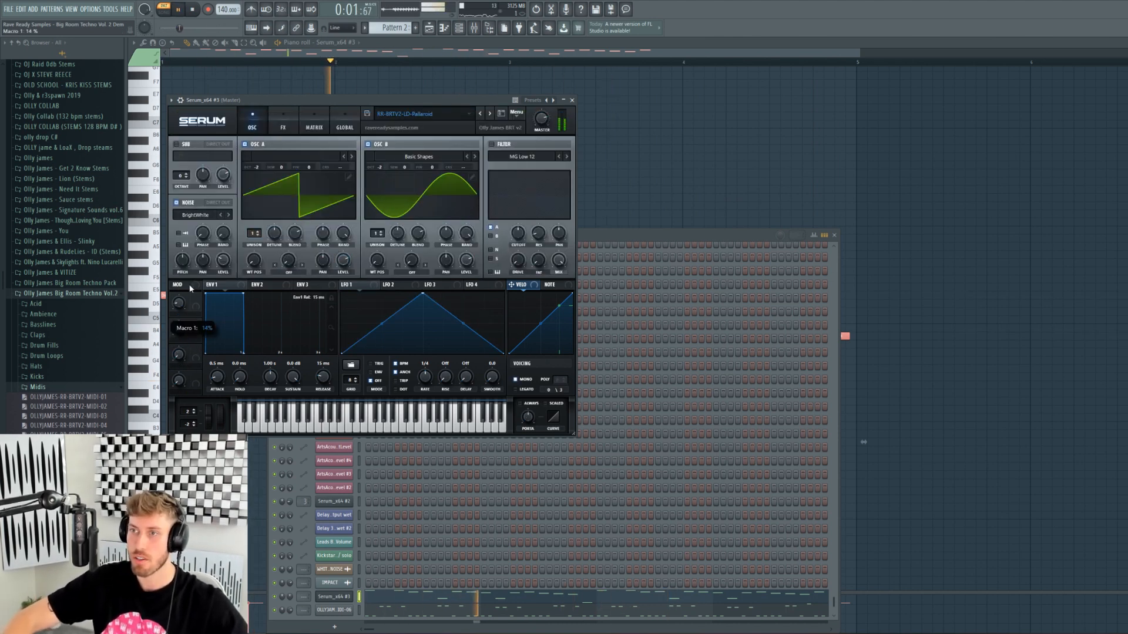
left_click(522, 54)
key("ctrl+Up")
key("ctrl+z")
- Step through further presets with a slight portamento tweak, landing on RR-BRTV2-LD-Screech In High Oct
left_click(459, 28)
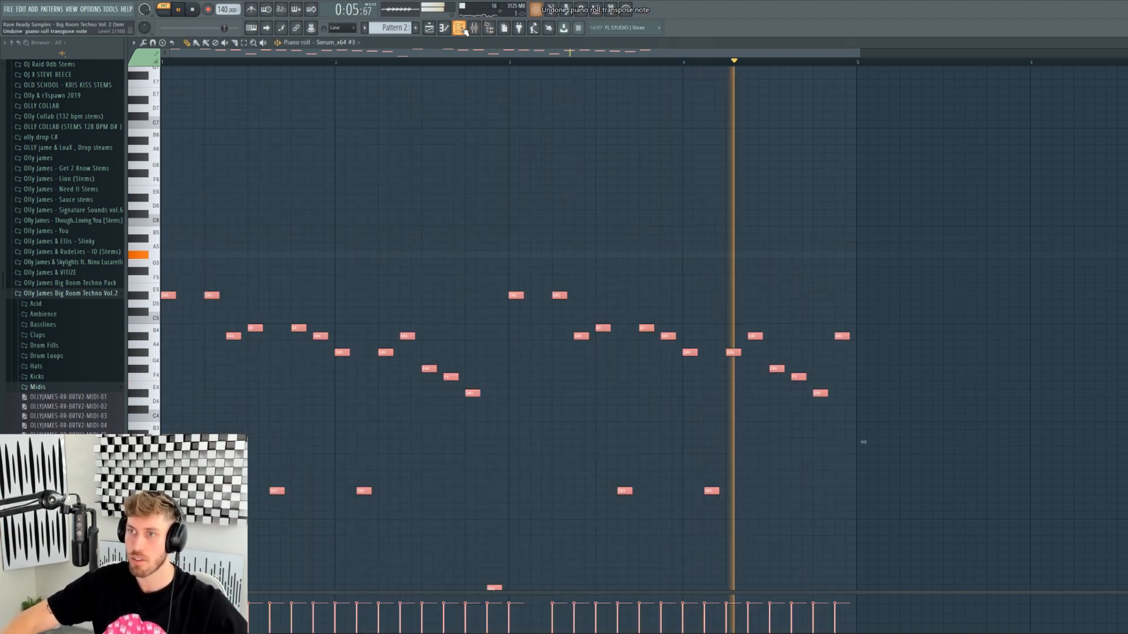
key("space")
left_click(343, 598)
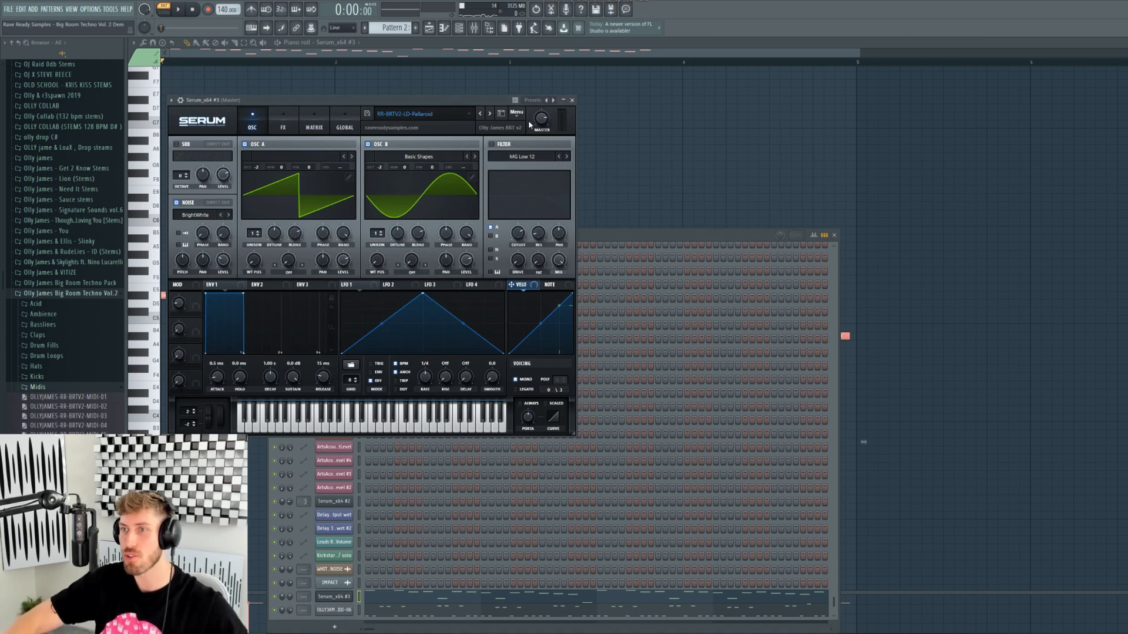
left_click(491, 116)
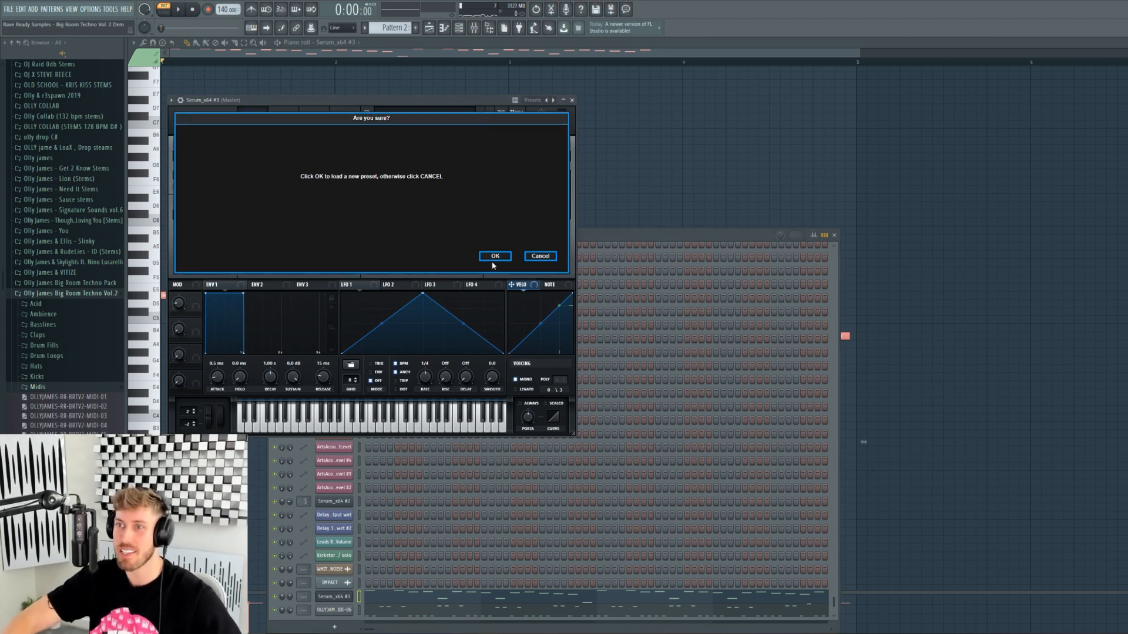
key("space")
left_click_drag(527, 417, 527, 419)
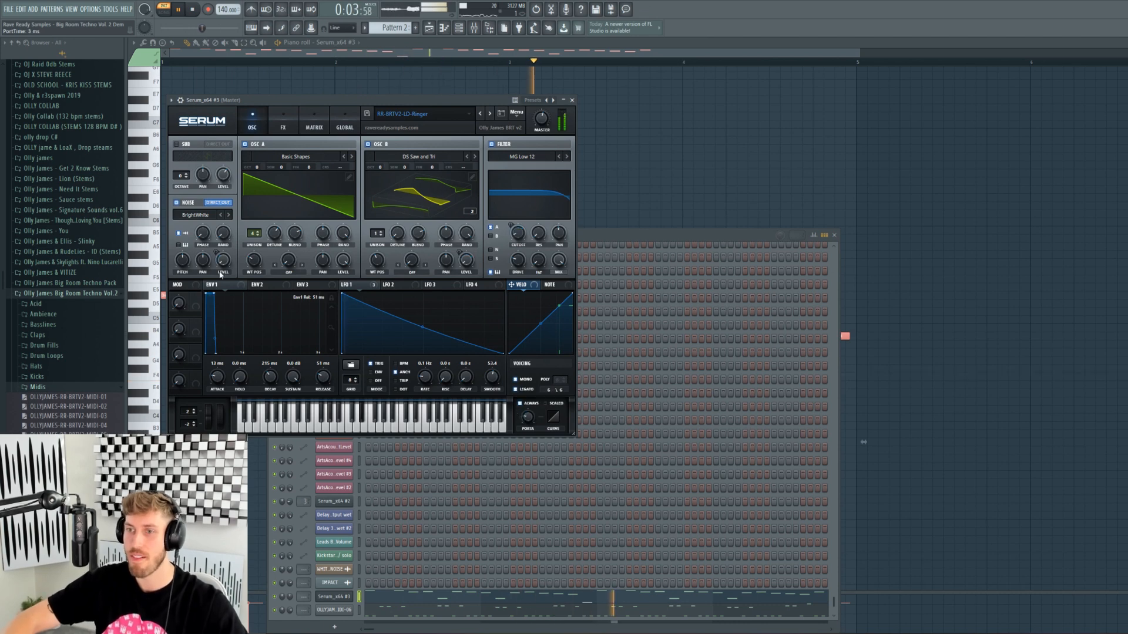
left_click(272, 228)
key("space")
left_click(497, 115)
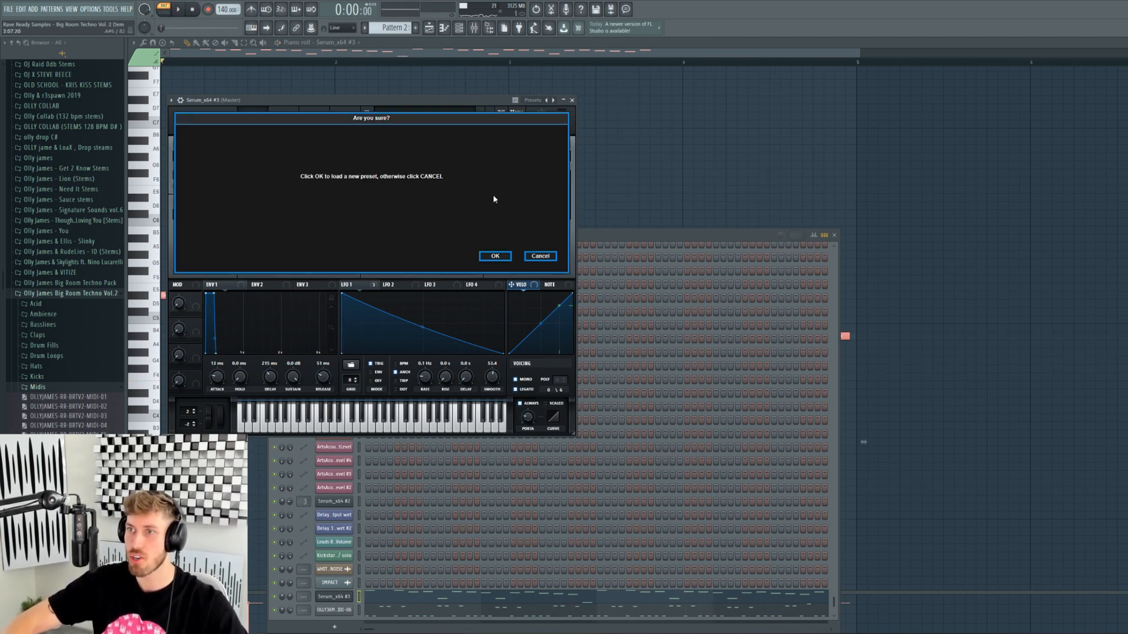
left_click(495, 255)
- Delete the old melody and draw a new note, moving it down to F6 and shortening it
left_click(326, 57)
key("space")
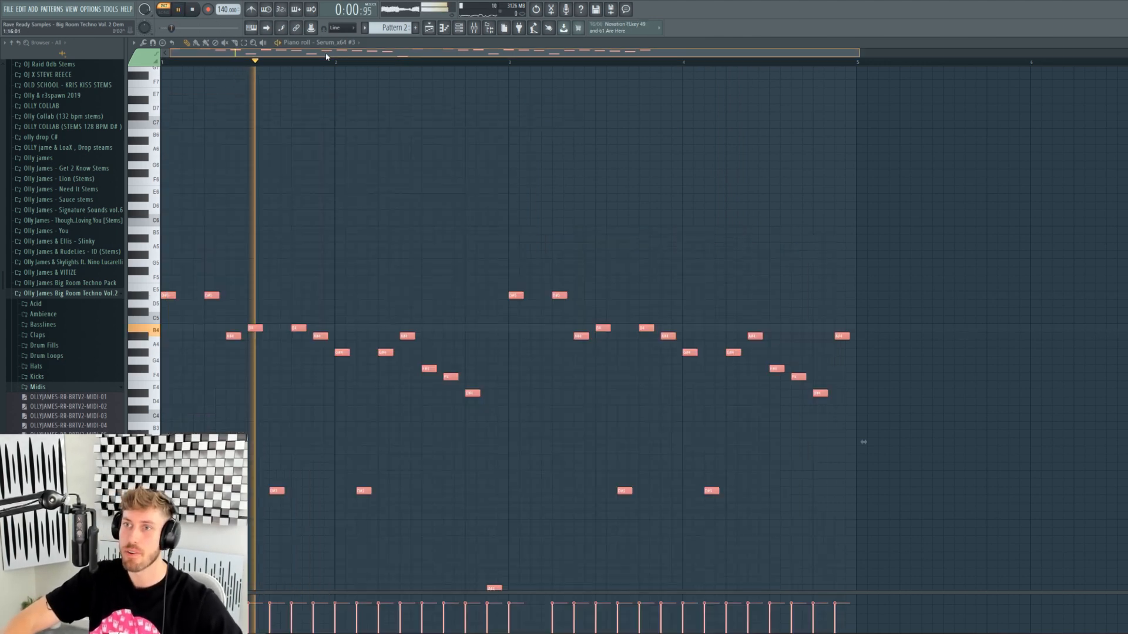
key("Delete")
scroll(279, 240, "up", 4)
left_click(168, 246)
left_click_drag(175, 247, 461, 269)
key("space")
left_click_drag(244, 247, 235, 327)
key("space")
key("space")
left_click_drag(457, 328, 290, 401)
key("space")
key("space")
mouse_move(348, 523)
left_mouse_down()
mouse_move(330, 570)
mouse_move(332, 522)
left_mouse_up()
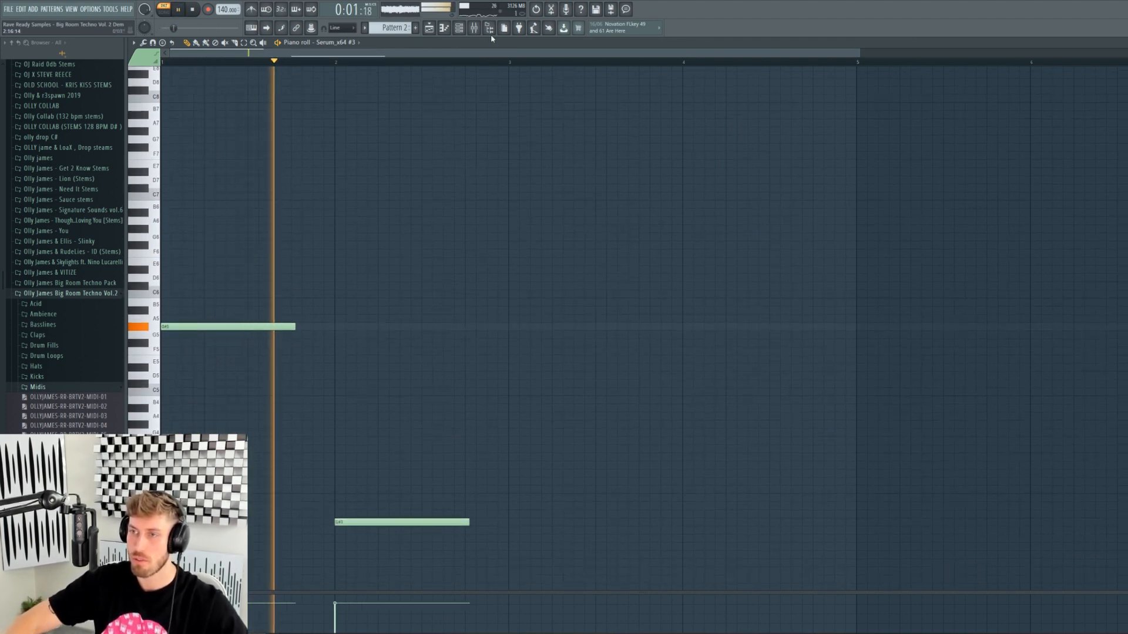
- Switch the Serum lead to the RR-BRTV2-LD-Screech Intense preset
left_click(461, 29)
left_click(343, 597)
key("space")
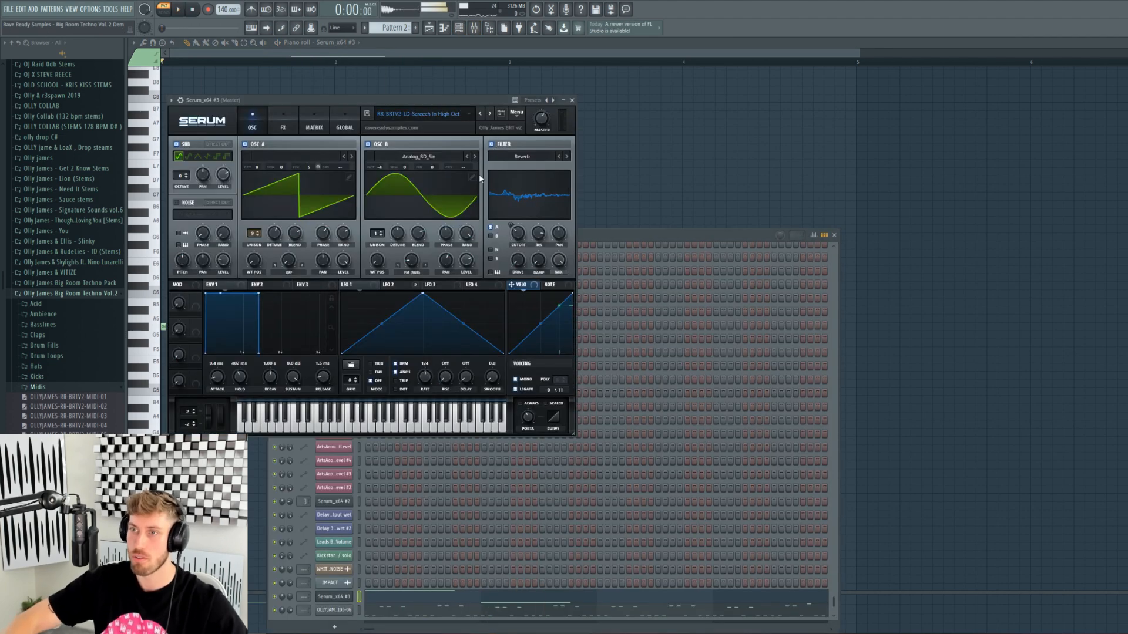
left_click(489, 114)
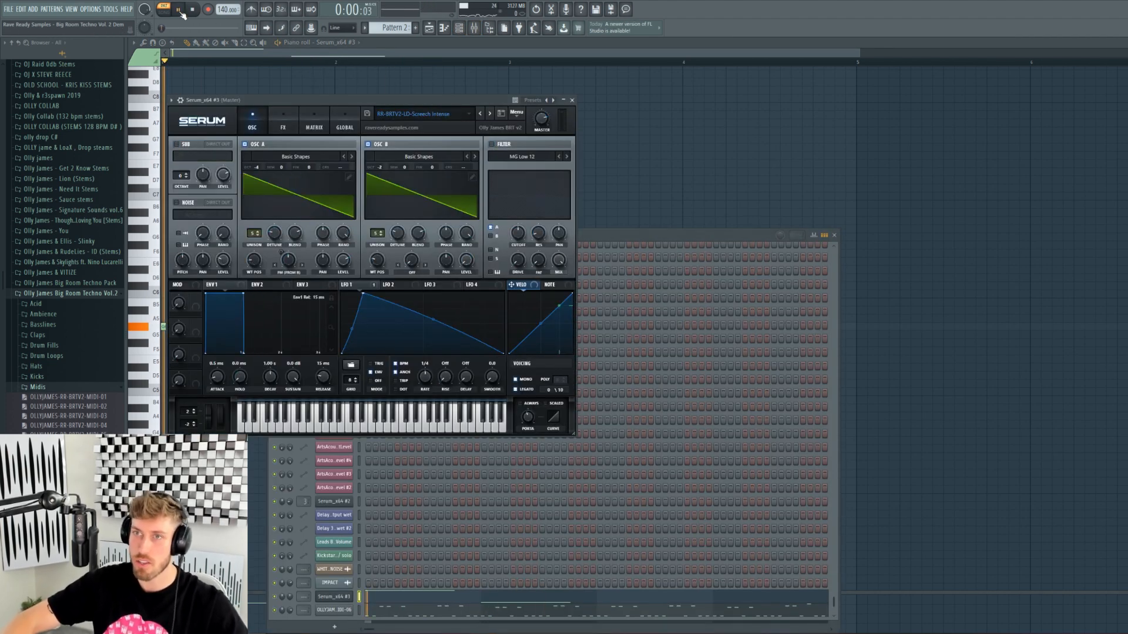
- Rework the notes: add A5 and a short C#4, delete the A#4, G4, G#5 and G#3 notes
left_click(270, 53)
left_click(250, 319)
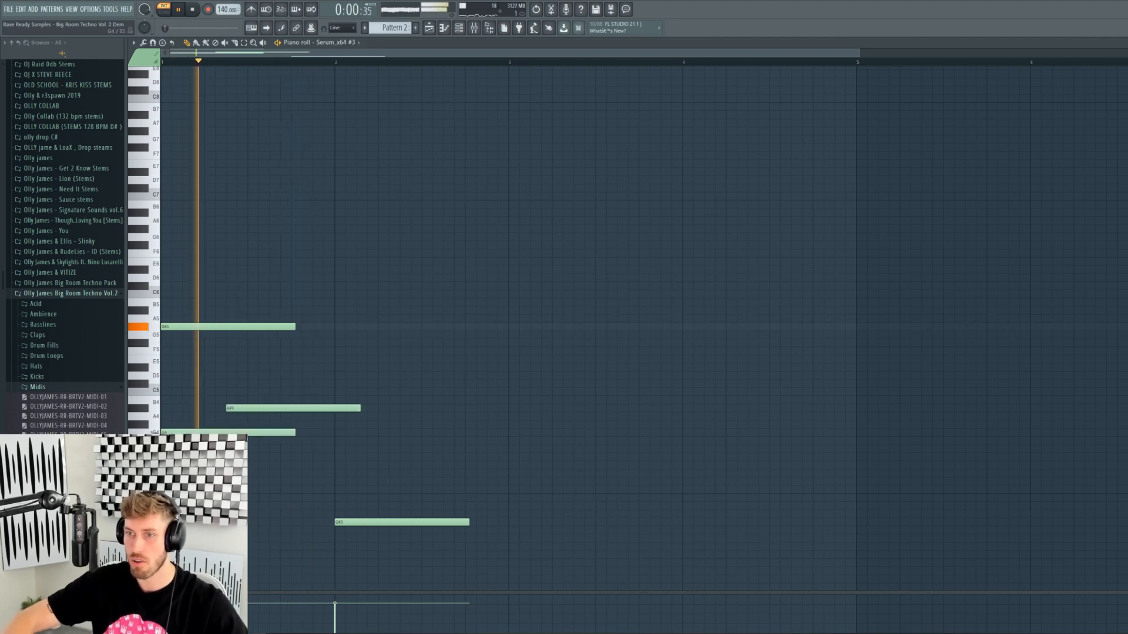
key("space")
right_click(253, 408)
right_click(252, 432)
key("space")
key("space")
right_click(235, 327)
left_click(164, 482)
key("space")
left_click_drag(294, 485, 286, 485)
key("space")
right_click(364, 522)
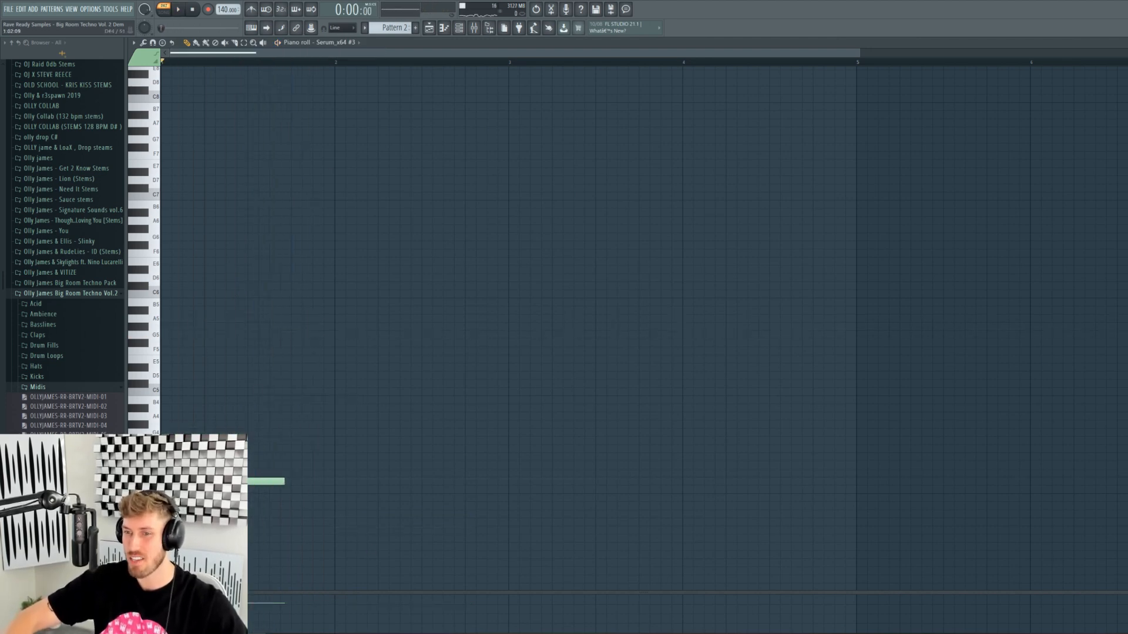
- Switch the Serum lead to the RR-BRTV2-LD-Seduce preset
left_click(459, 28)
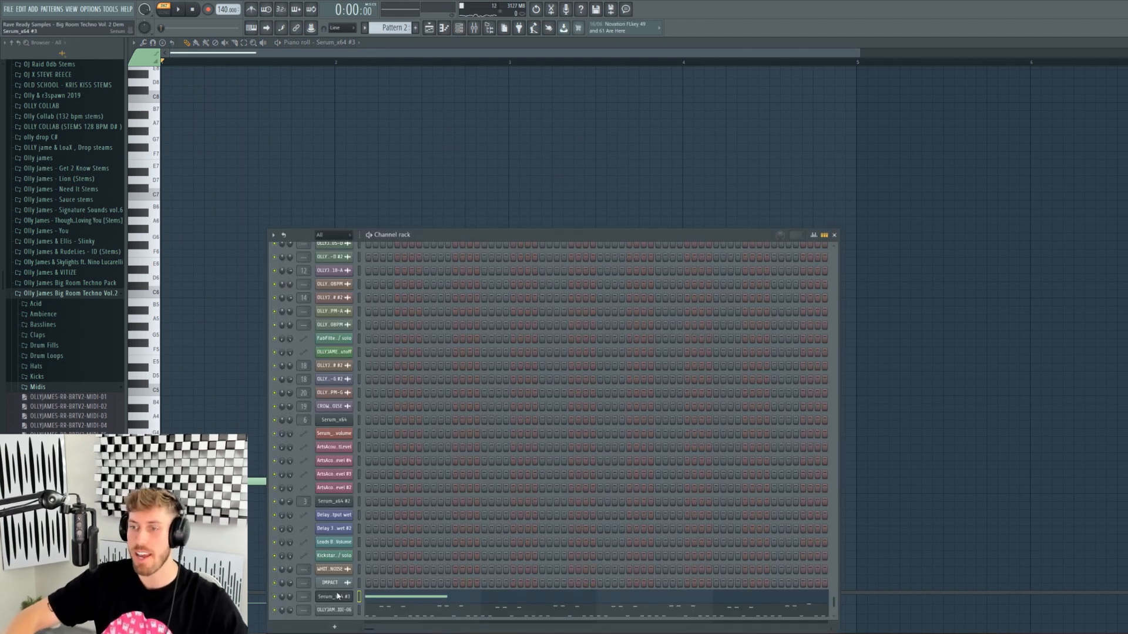
left_click(339, 596)
key("space")
left_click(489, 114)
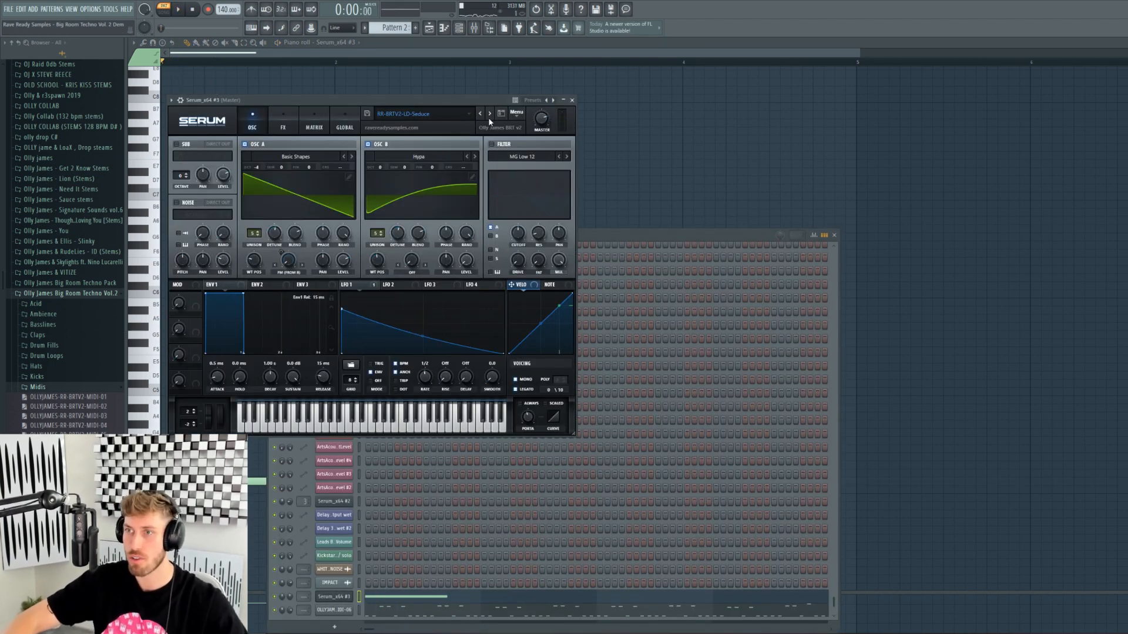
- Delete the long note, move the remaining note down, shorten it to a short F#5 and repeat it
key("space")
right_click(255, 481)
left_click_drag(191, 229, 246, 345)
key("space")
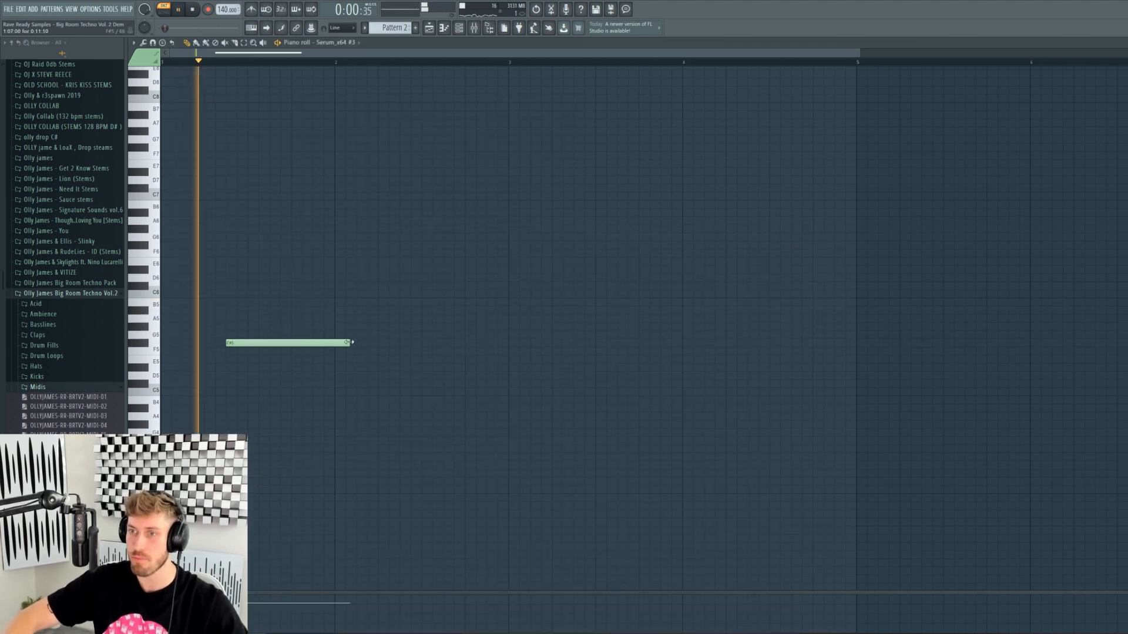
left_click_drag(349, 343, 263, 343)
left_click(321, 343)
- Add two more F#5 notes across the bar and step Serum through Tell Me Why to Tense
left_click(407, 343)
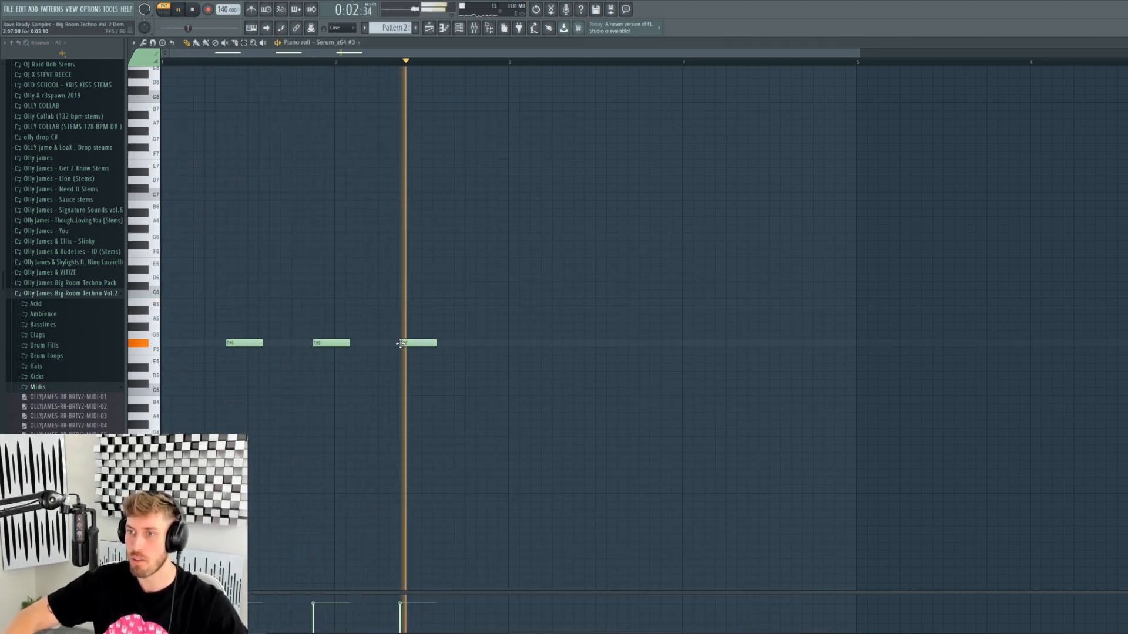
left_click(483, 343)
left_click(459, 27)
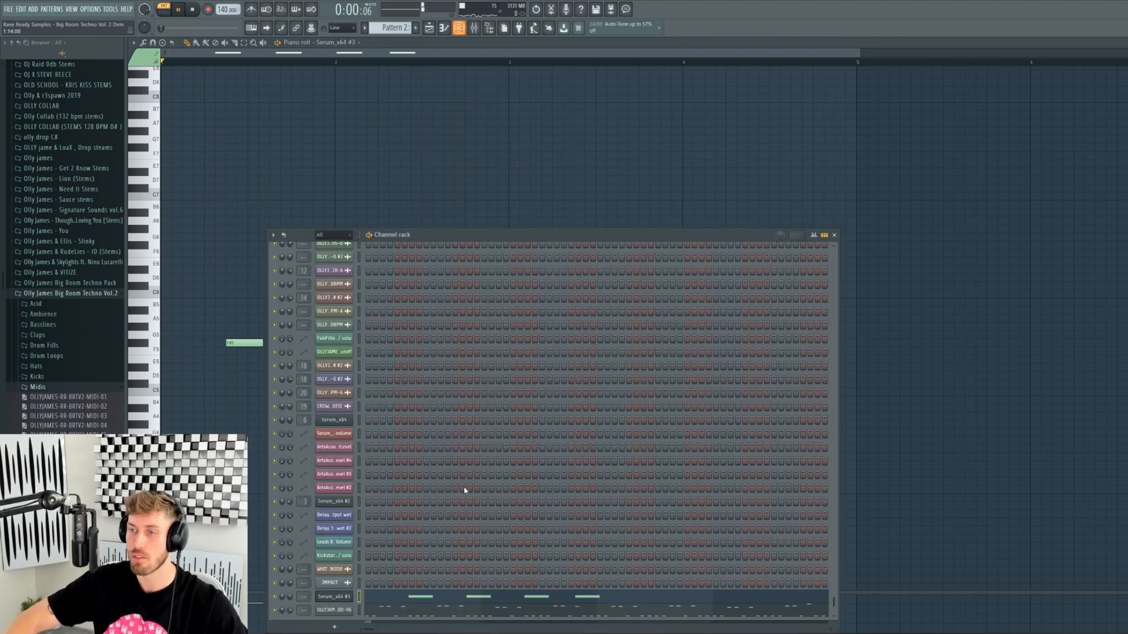
left_click(335, 597)
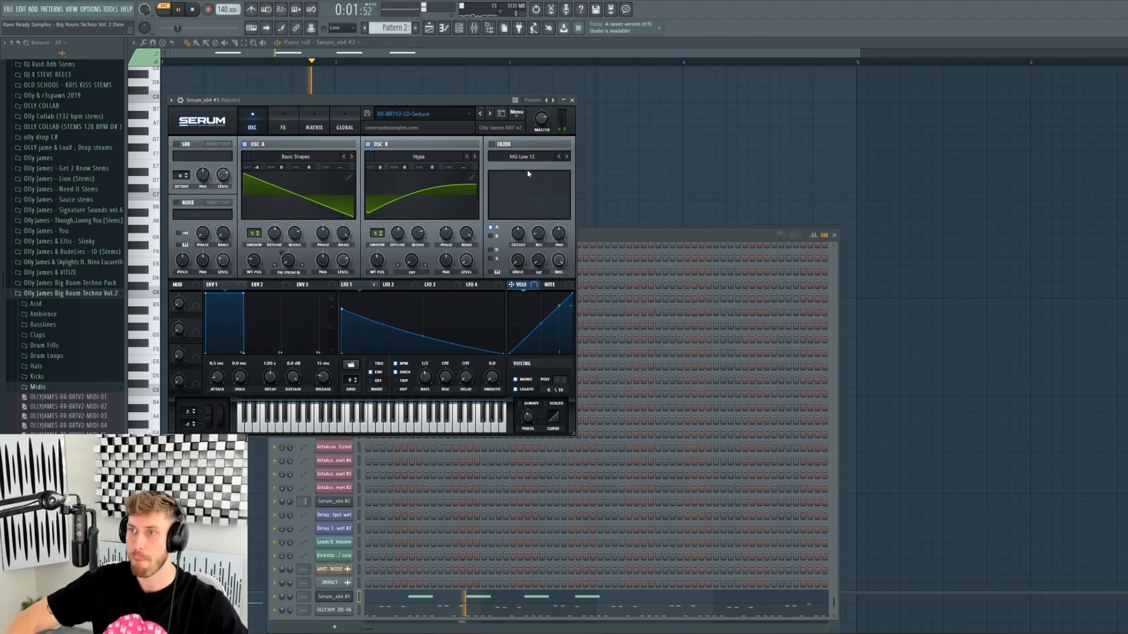
left_click(491, 114)
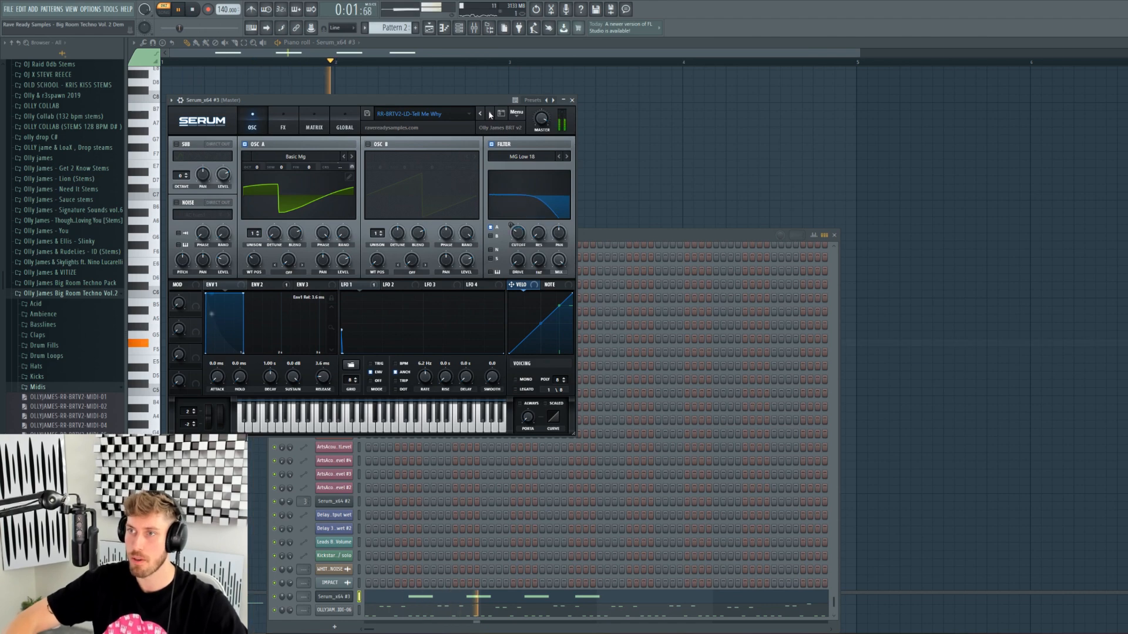
left_click(489, 112)
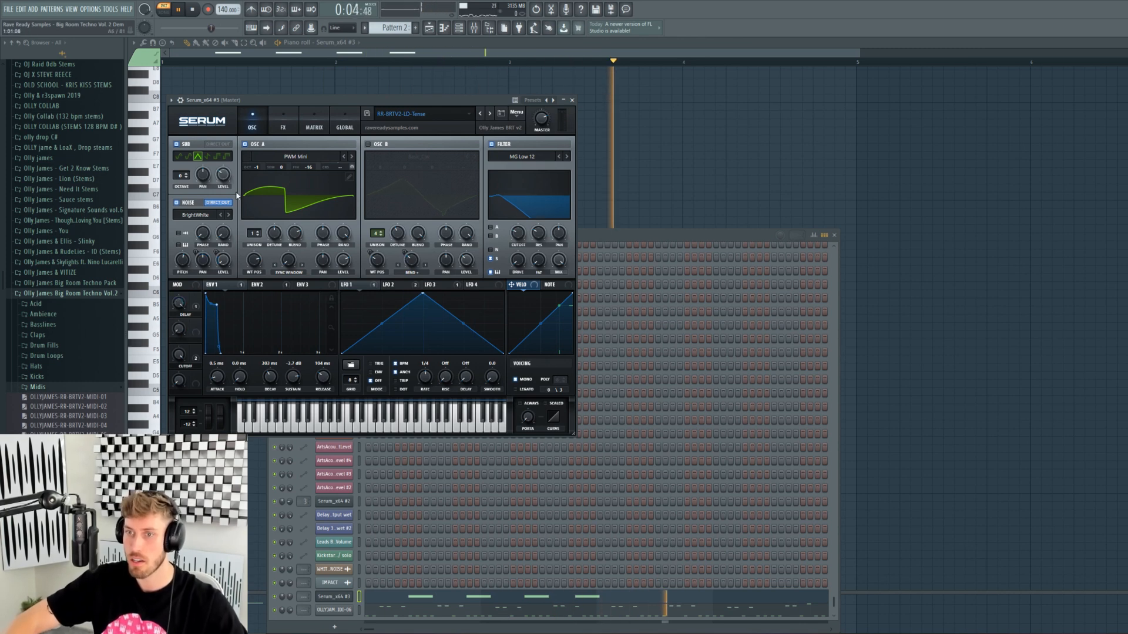
- Load and audition the Vocal Rave lead preset, adding a C6 note at the playhead
left_click(491, 116)
left_click(496, 256)
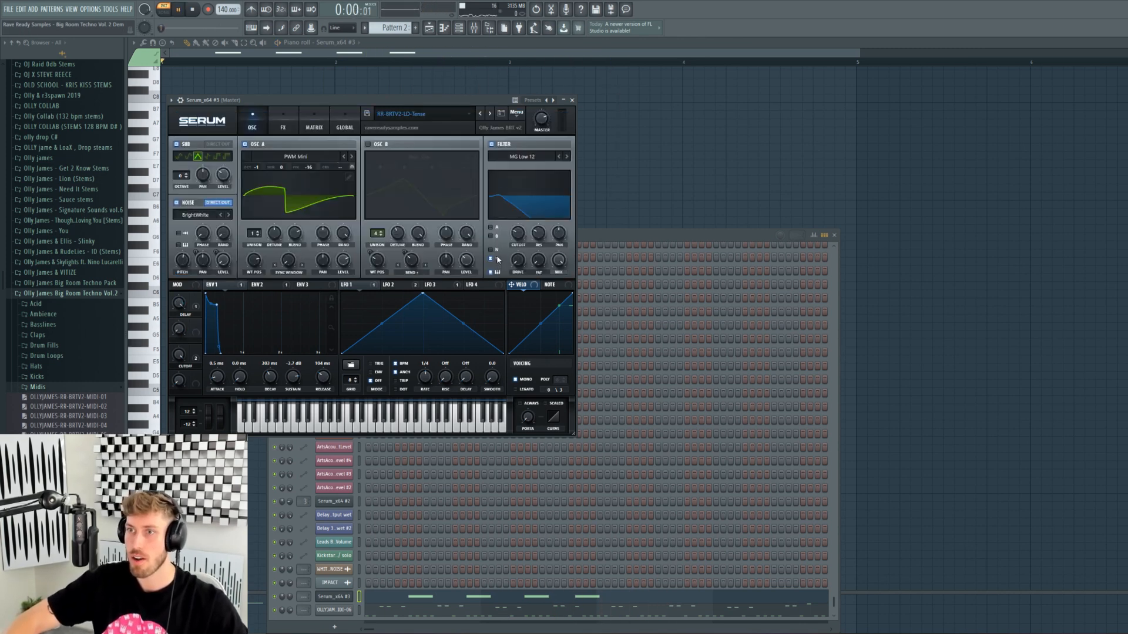
key("space")
left_click(459, 52)
left_click(452, 292)
- Delete the stray C6 note and raise the whole melody an octave
right_click(461, 294)
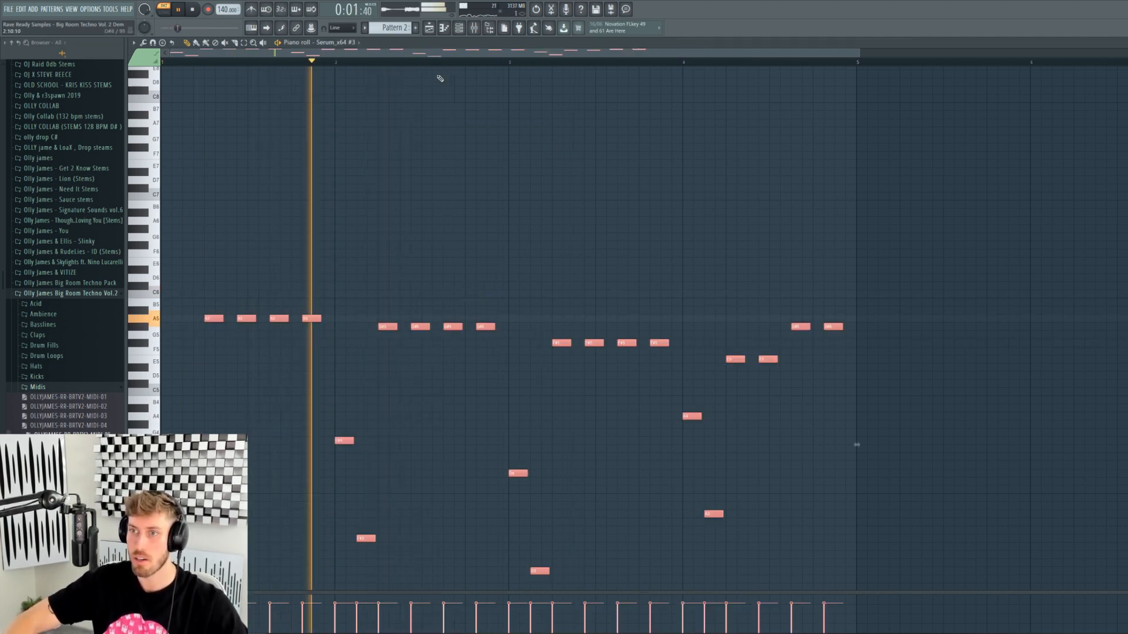
left_click(459, 28)
left_click(333, 596)
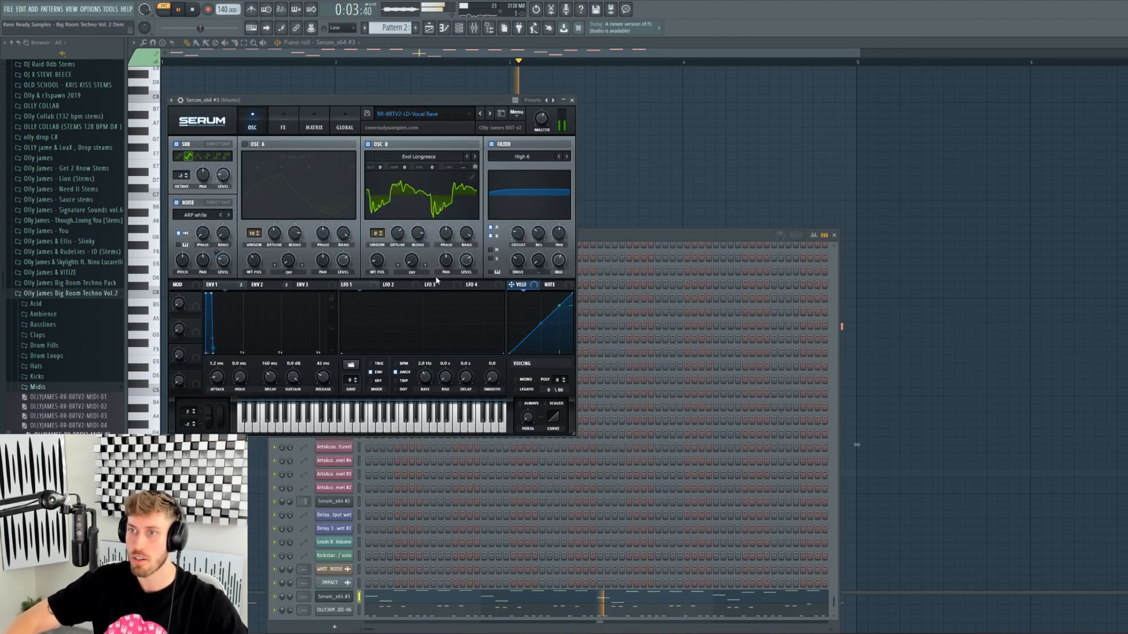
left_click(441, 55)
key("space")
key("ctrl+Up")
key("space")
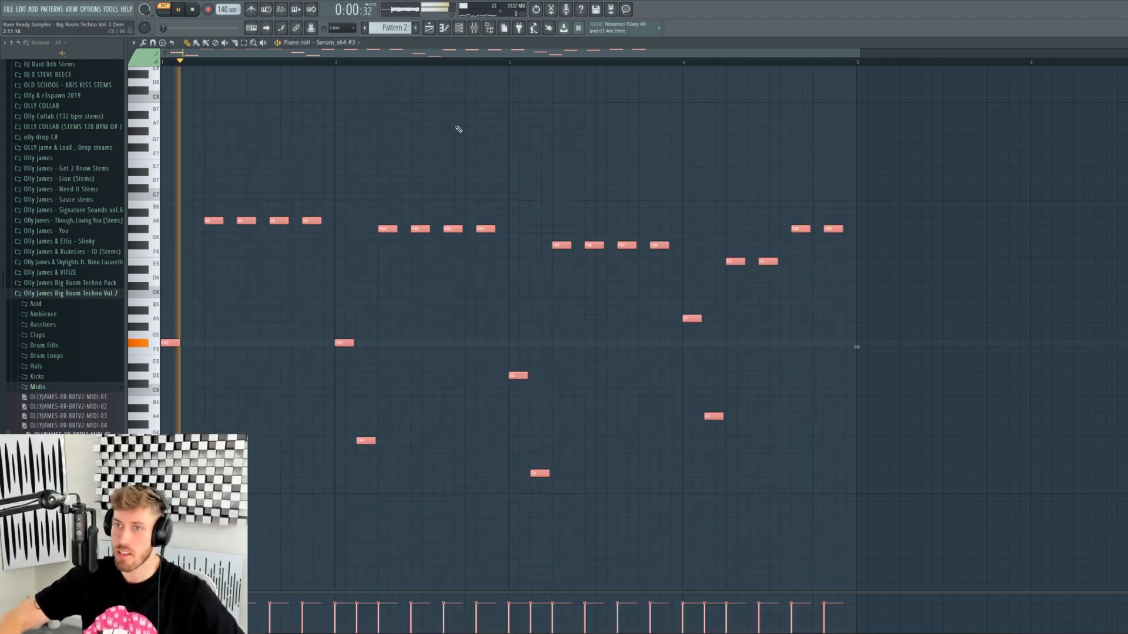
key("space")
- Clear the melody and draw new A#3, A#4, A#4 and C#4 notes
key("ctrl+a")
key("Delete")
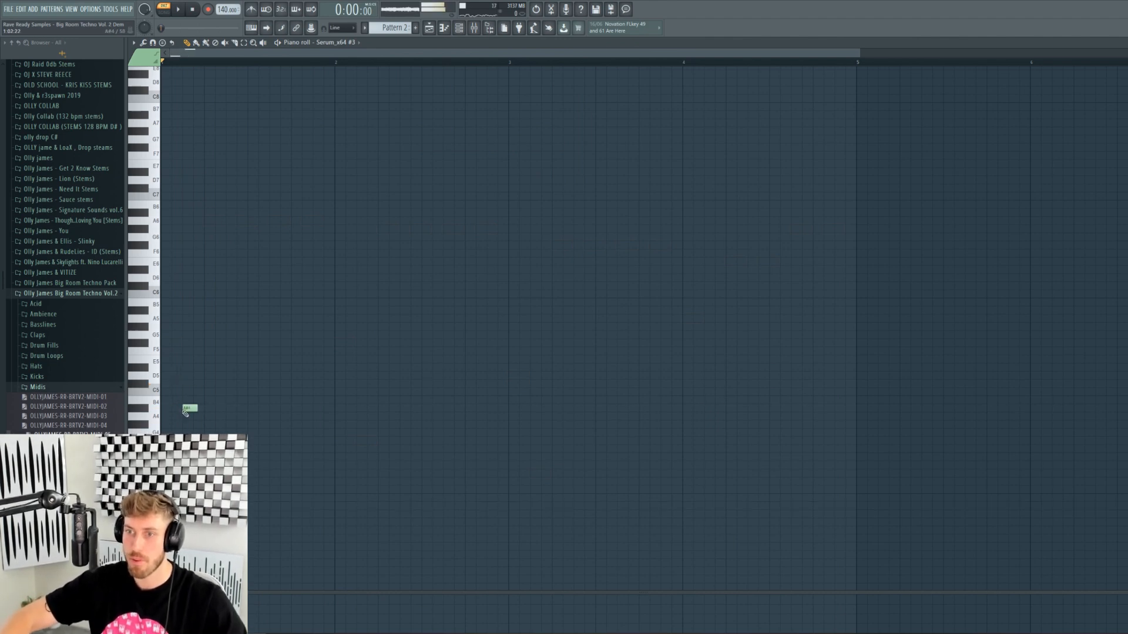
key("space")
left_click(251, 507)
left_click(275, 410)
key("space")
key("space")
left_click(320, 407)
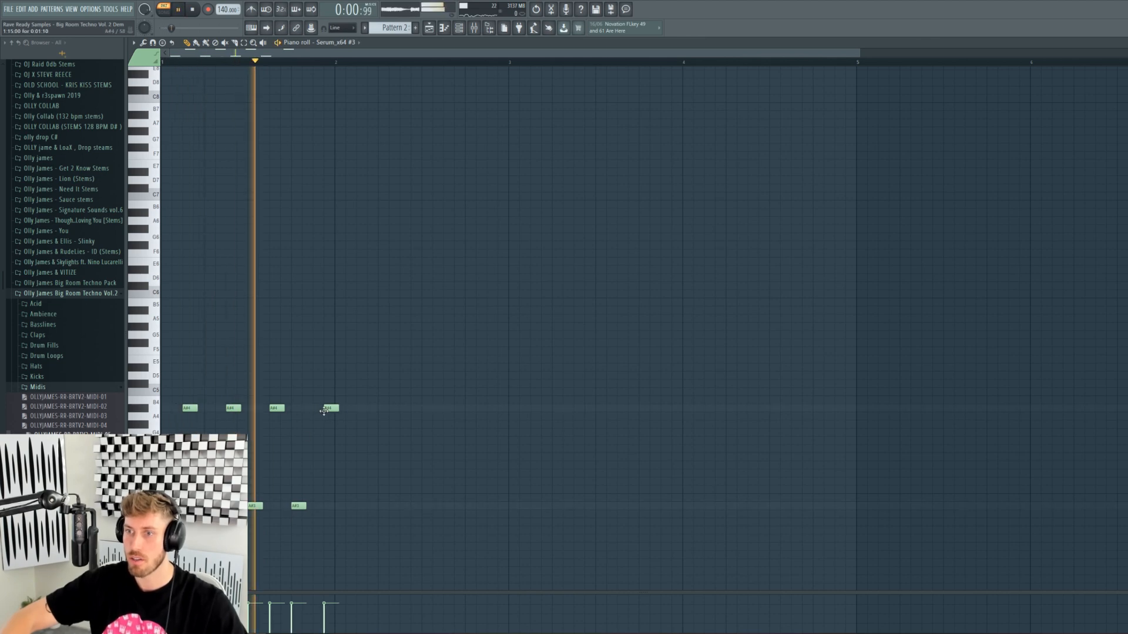
left_click(342, 474)
left_click_drag(342, 474, 342, 482)
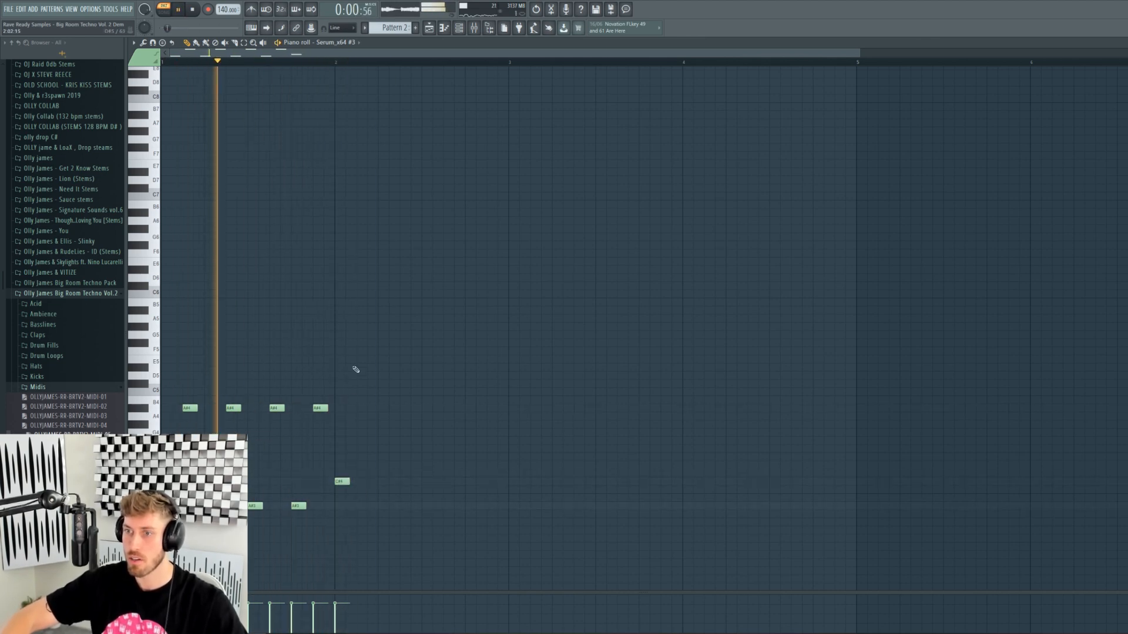
- Add paired C# notes, raise the riff an octave, and lower the last pair toward G4
left_click(360, 385)
left_click(382, 482)
left_click(405, 384)
key("ctrl+Up")
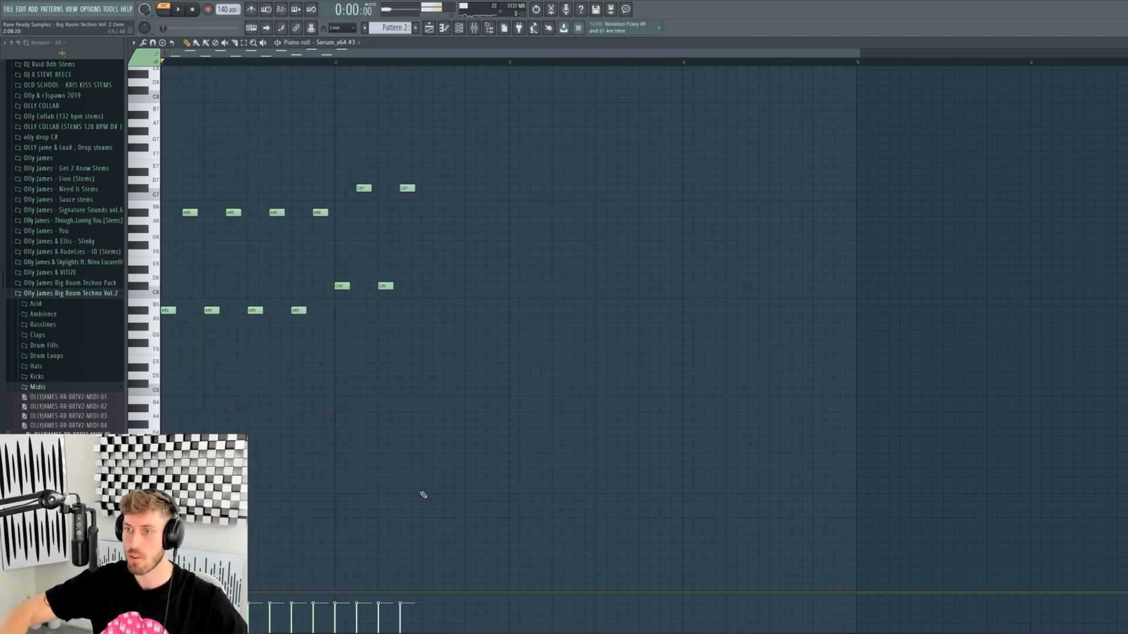
left_click(426, 384)
left_click(447, 286)
left_click(469, 383)
left_click(491, 286)
left_click_drag(470, 385, 471, 433)
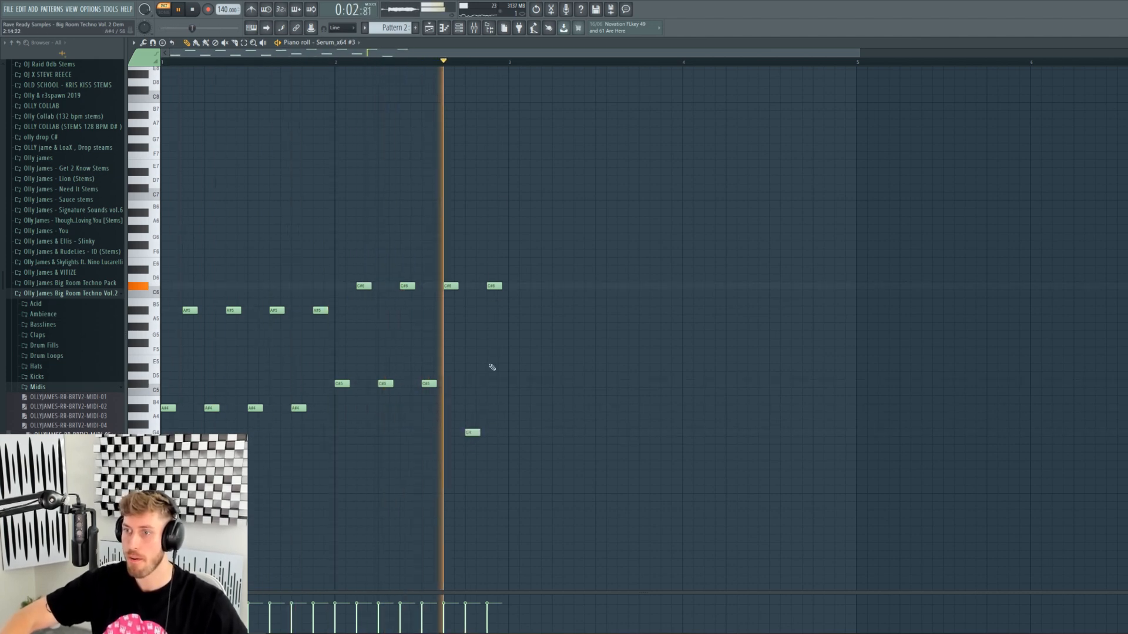
left_click_drag(492, 286, 496, 336)
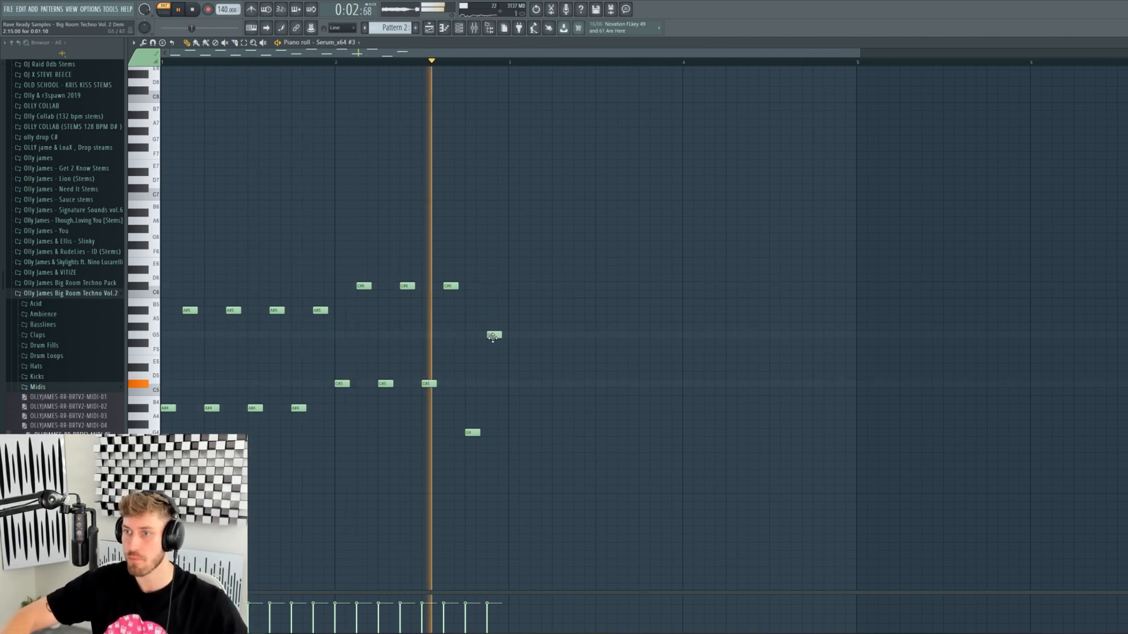
- Lower the last high note to G5 and load the next Serum preset
key("space")
left_click(465, 34)
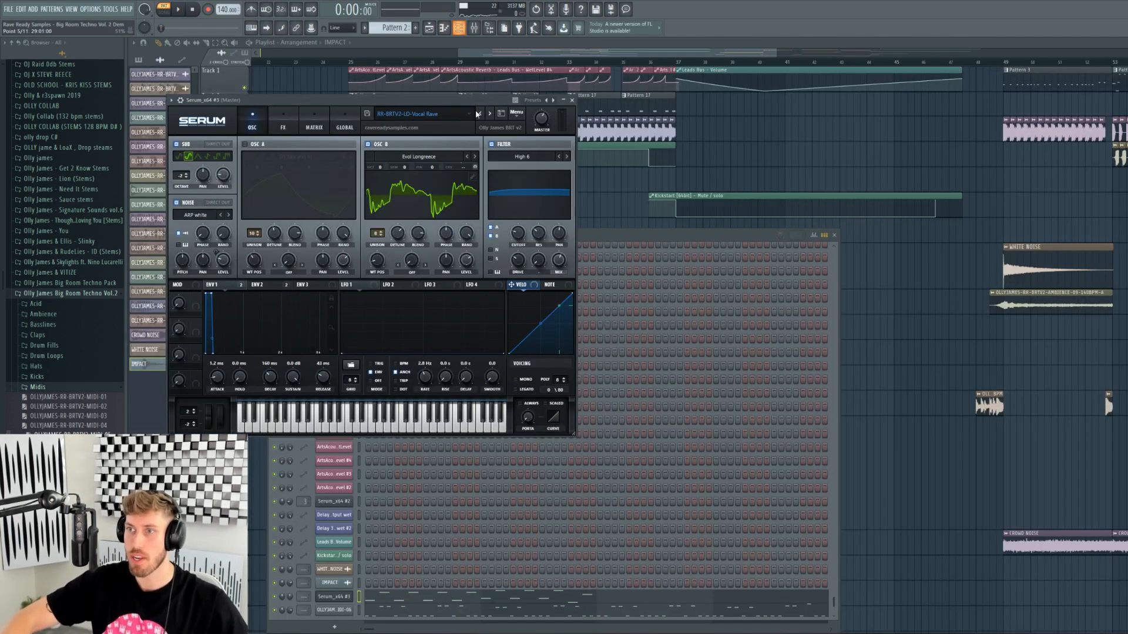
left_click(491, 114)
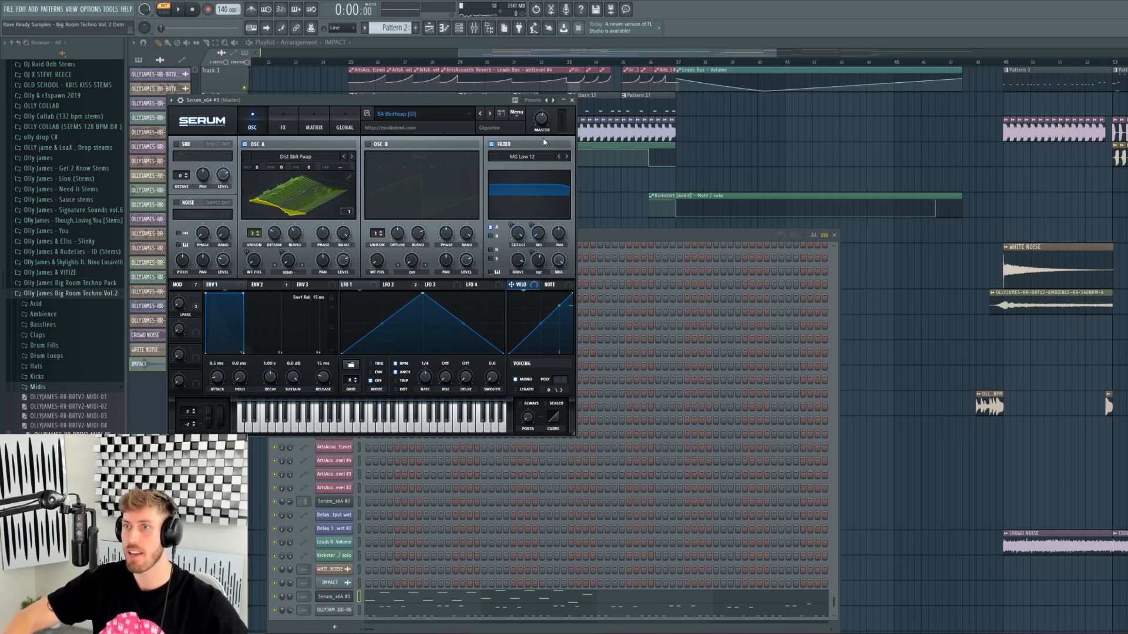
- Zoom the Playlist out to the full IMPACT arrangement and list automation clips in the browser
left_click_drag(492, 53, 463, 61)
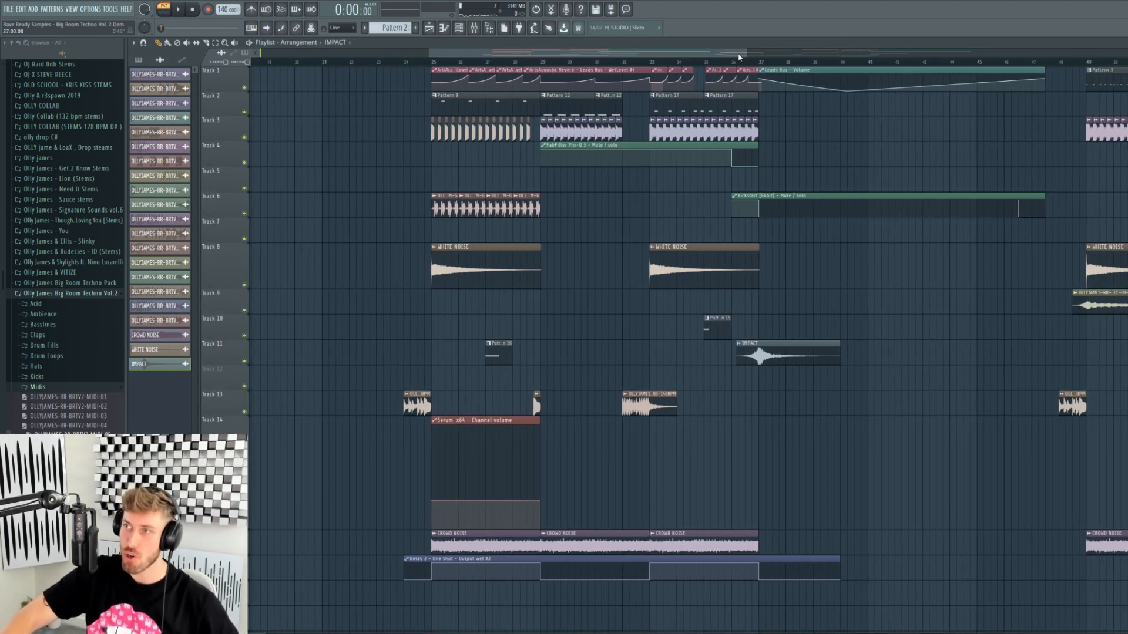
left_click_drag(744, 53, 1063, 64)
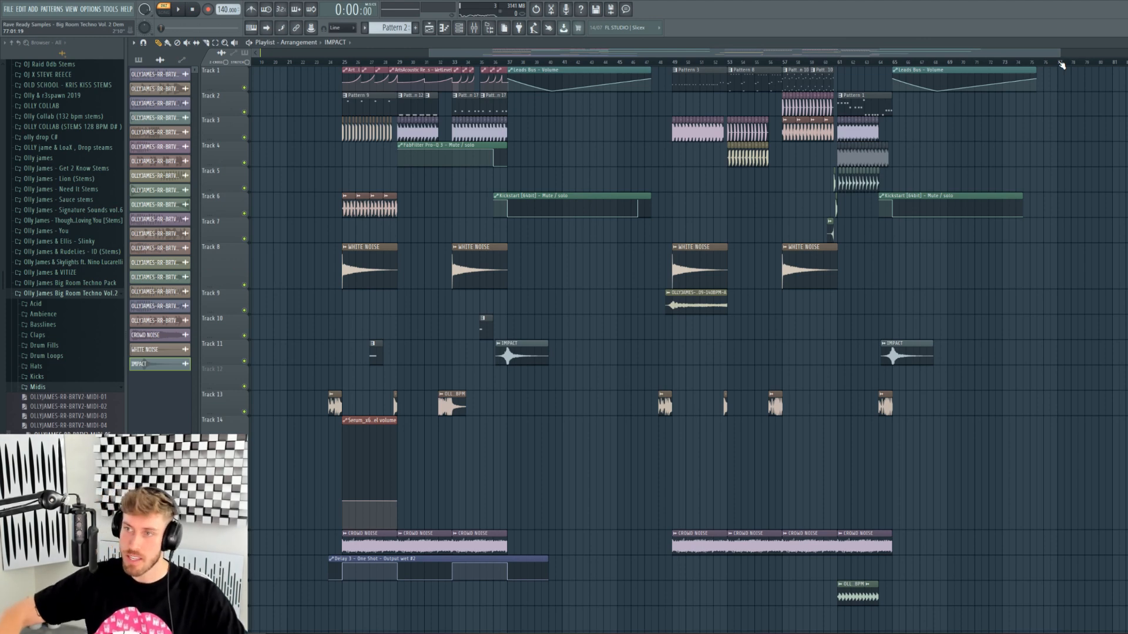
left_click(535, 195)
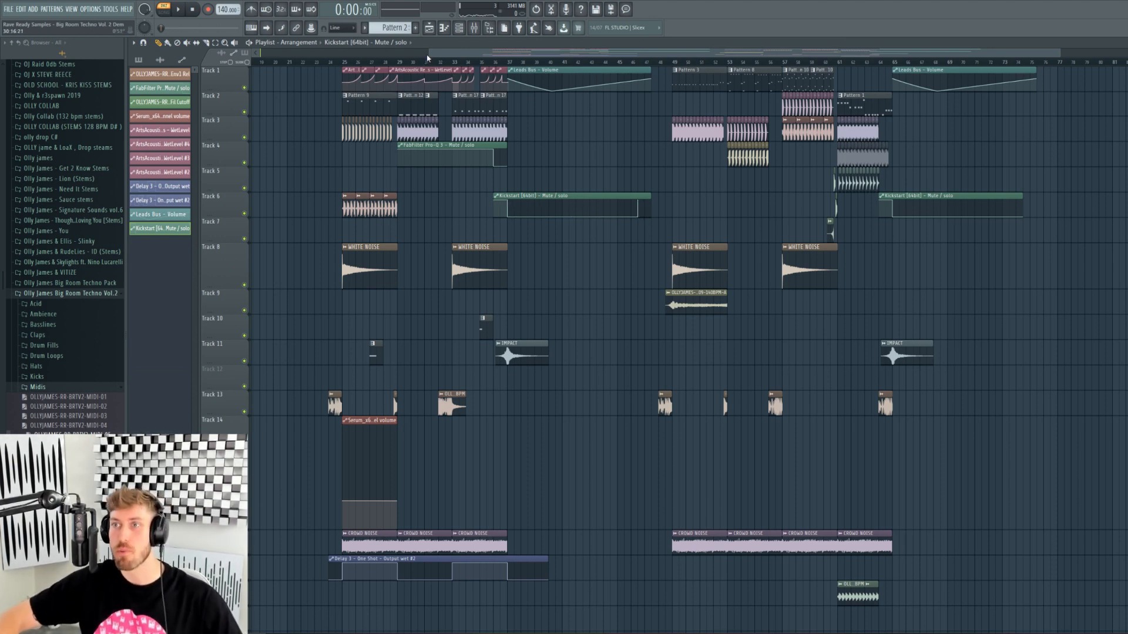
- Pan and zoom across the fourteen-track Playlist arrangement and collapse the Browser's Midis folder
left_click_drag(429, 54, 405, 55)
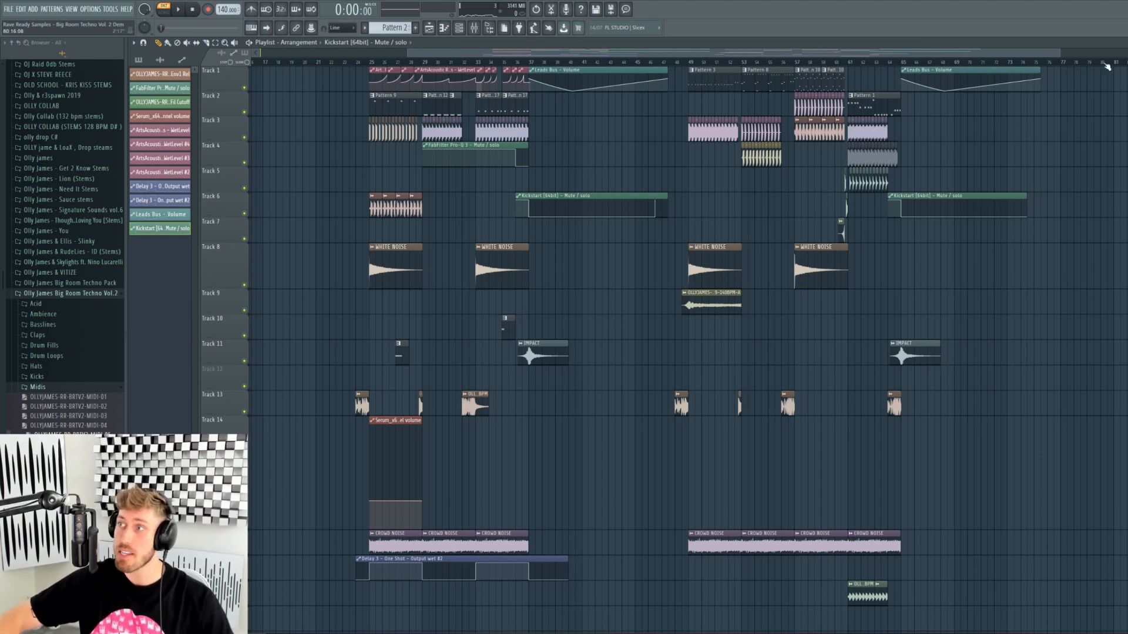
mouse_move(1058, 49)
left_mouse_down()
mouse_move(722, 52)
mouse_move(1072, 53)
left_mouse_up()
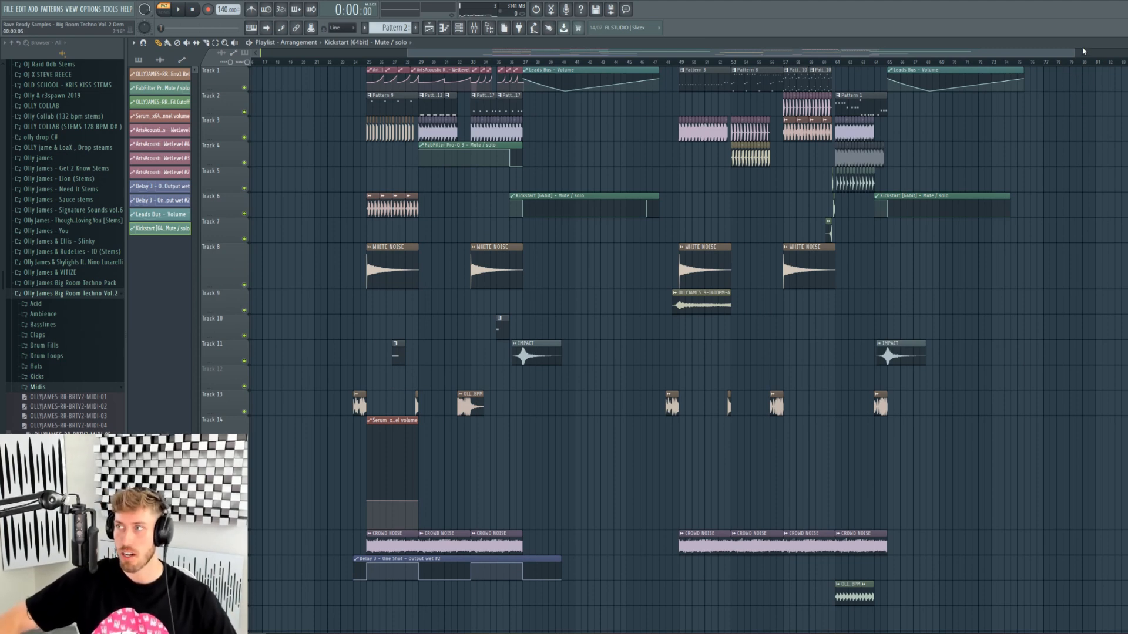
left_click_drag(1073, 53, 1018, 53)
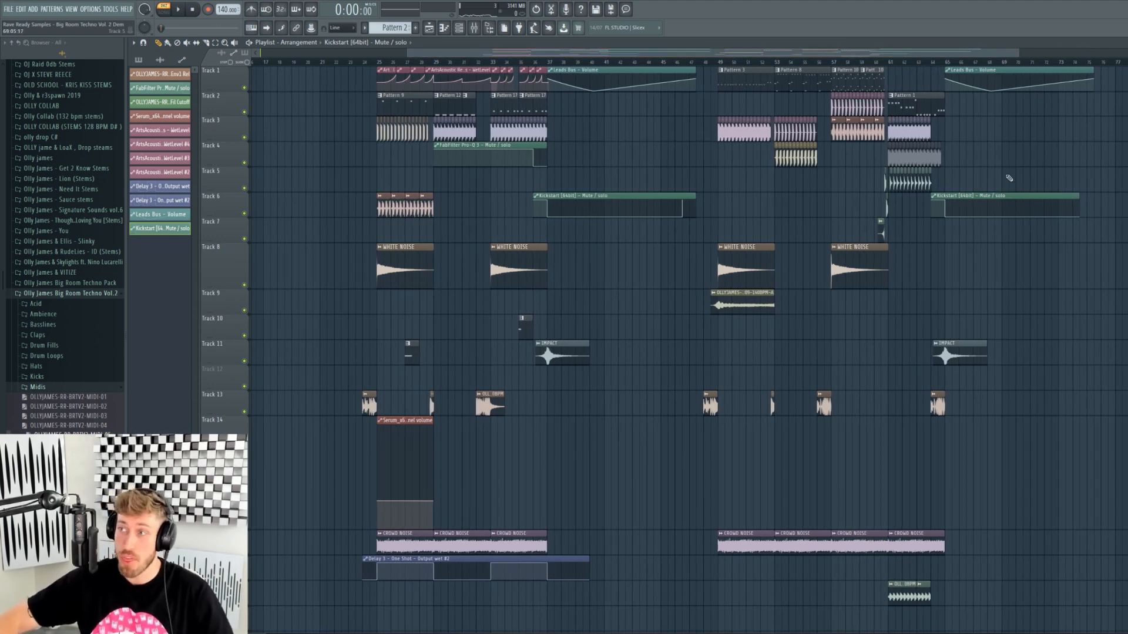
left_click_drag(435, 53, 488, 54)
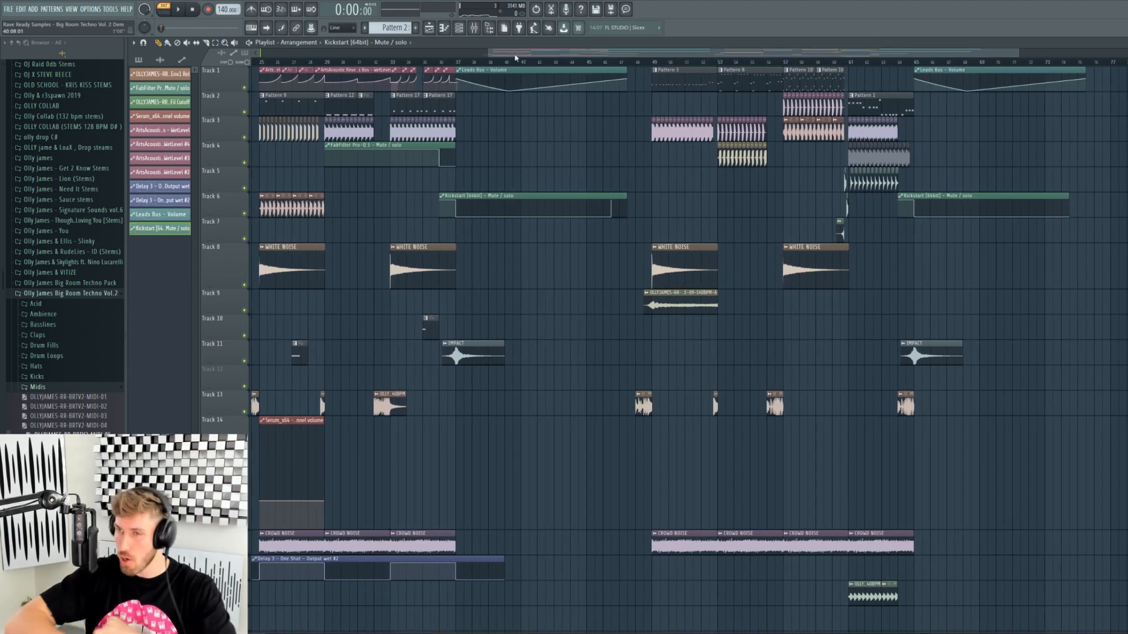
left_click_drag(488, 53, 480, 53)
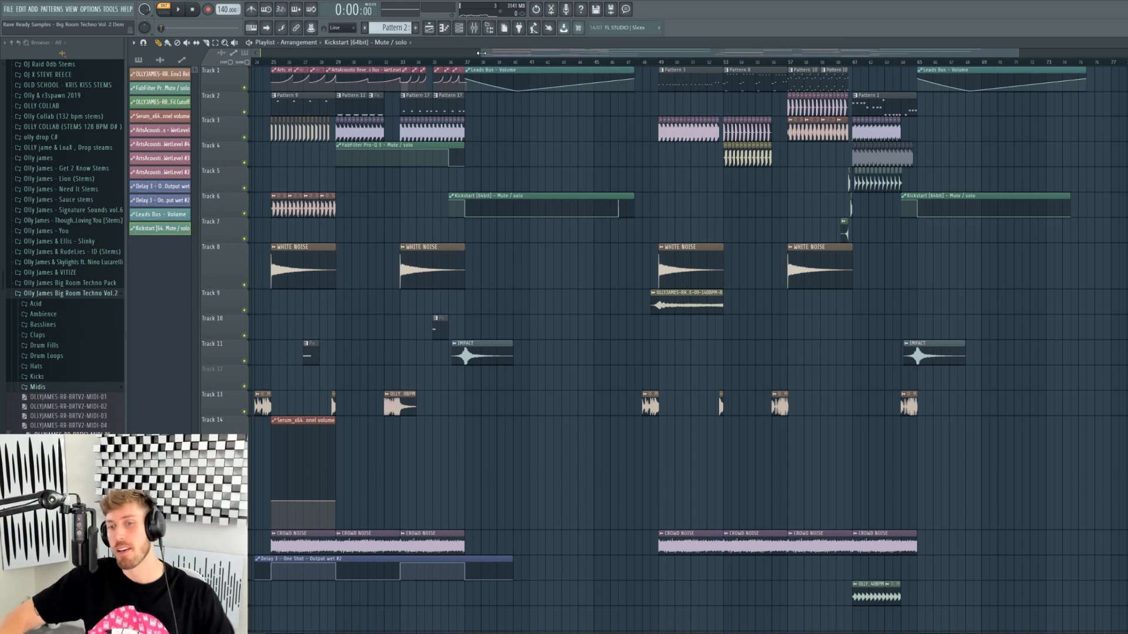
left_click(47, 390)
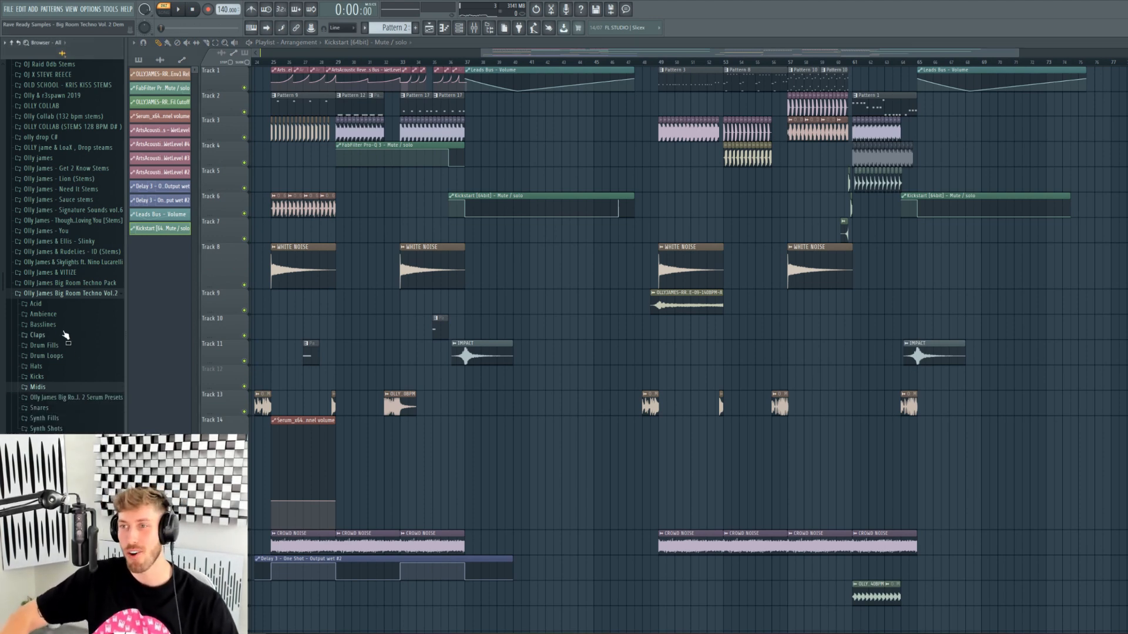
left_click_drag(517, 54, 559, 54)
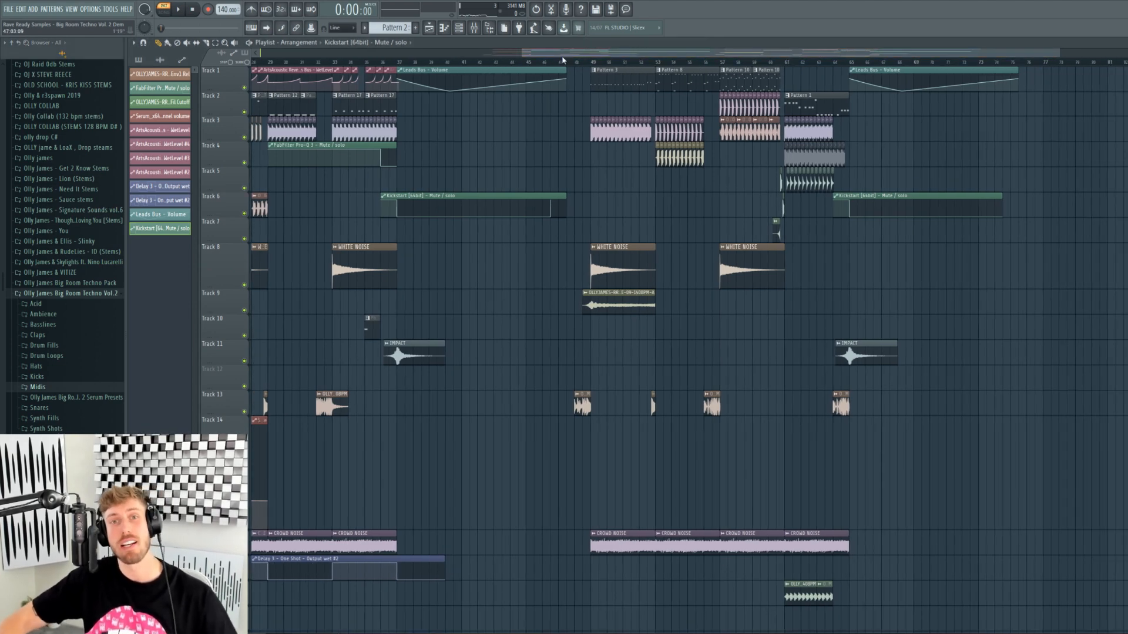